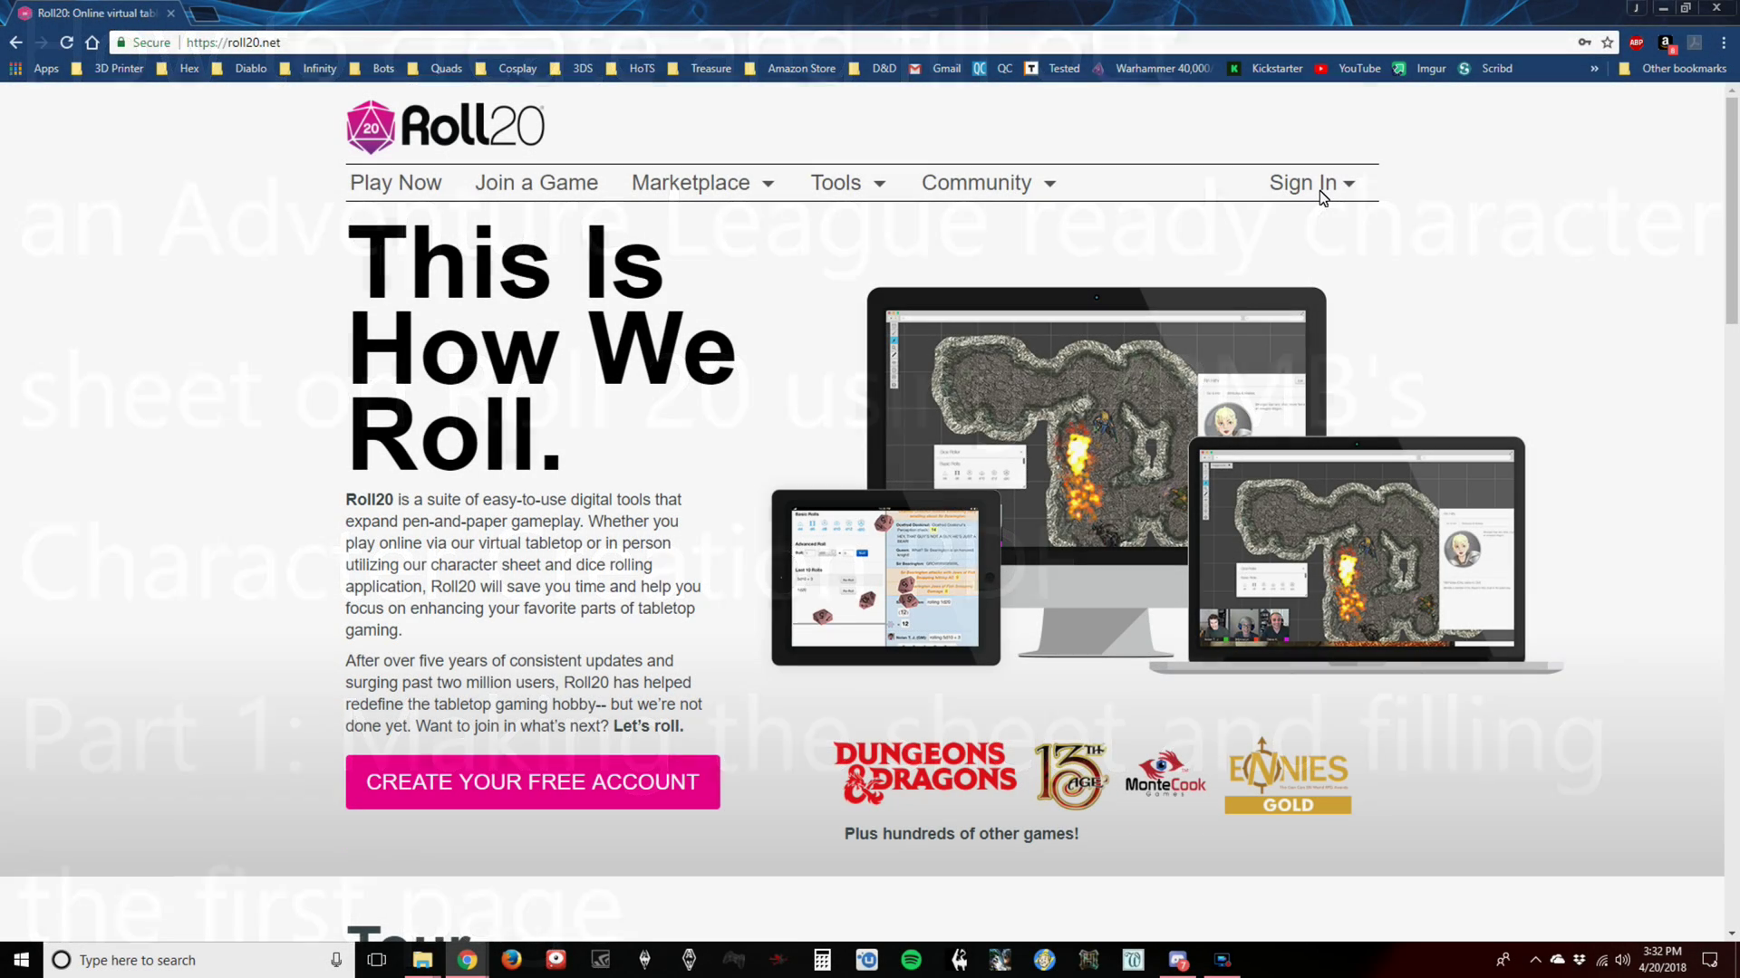
Sign in to the Roll20 account and start creating a new game.
{"action": "left_click", "coordinate": [1324, 187]}
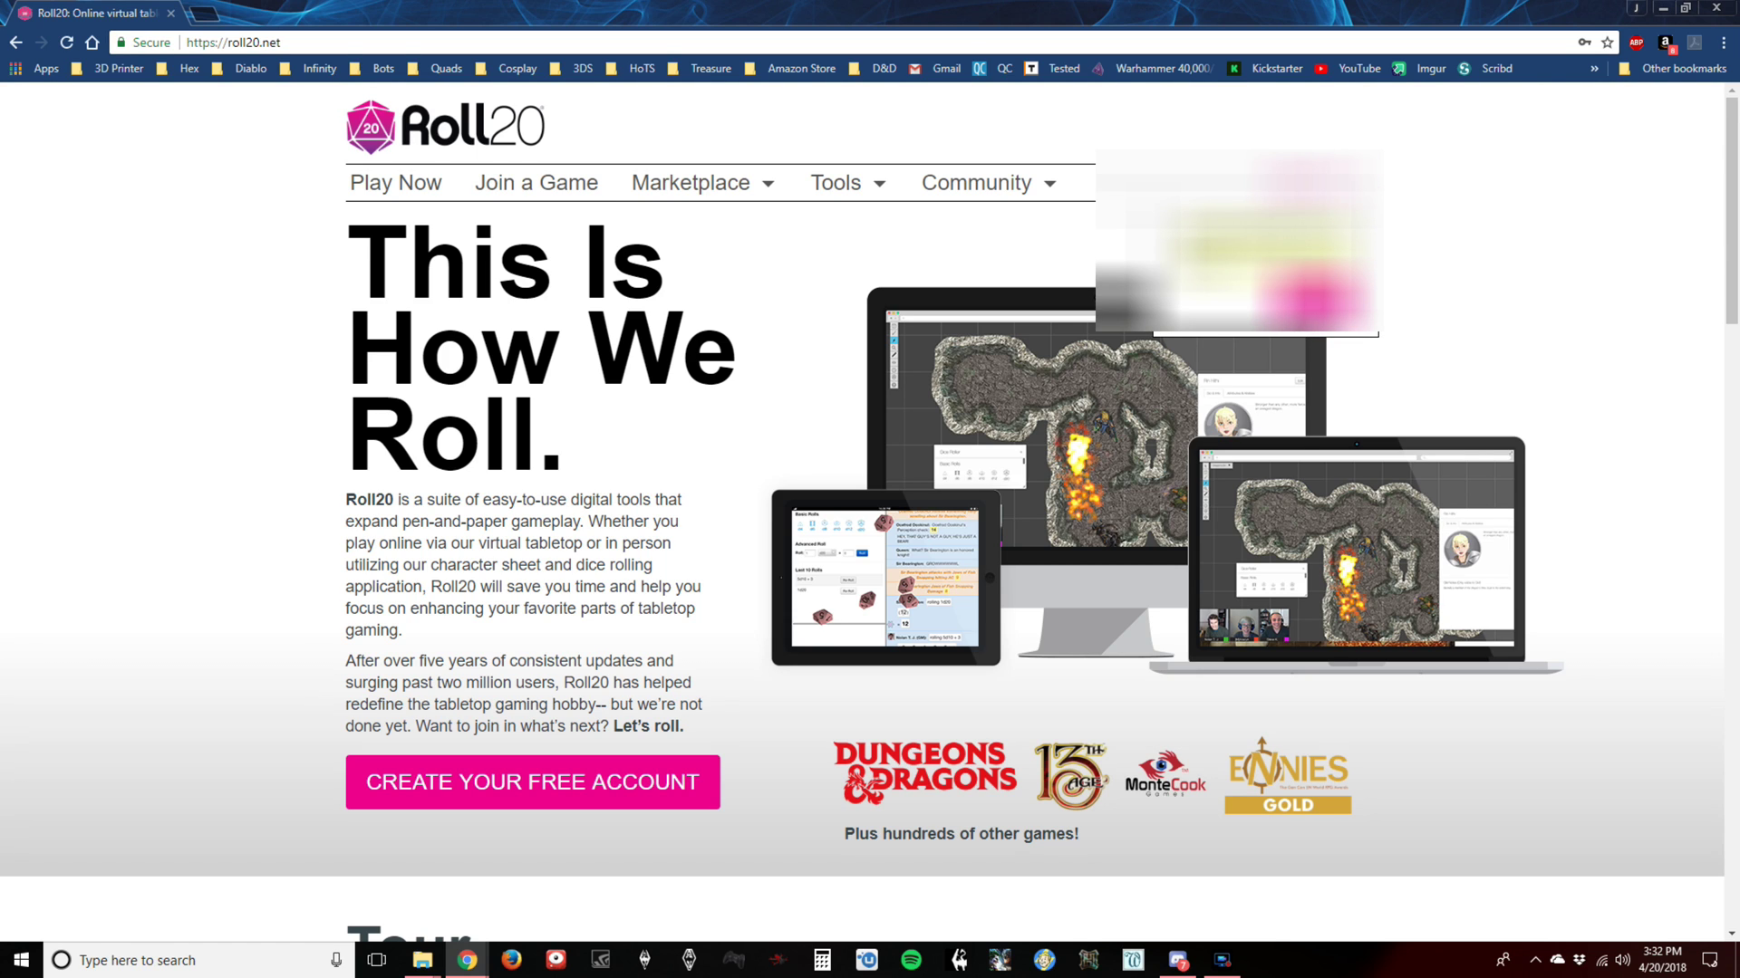
{"action": "key", "text": "Return"}
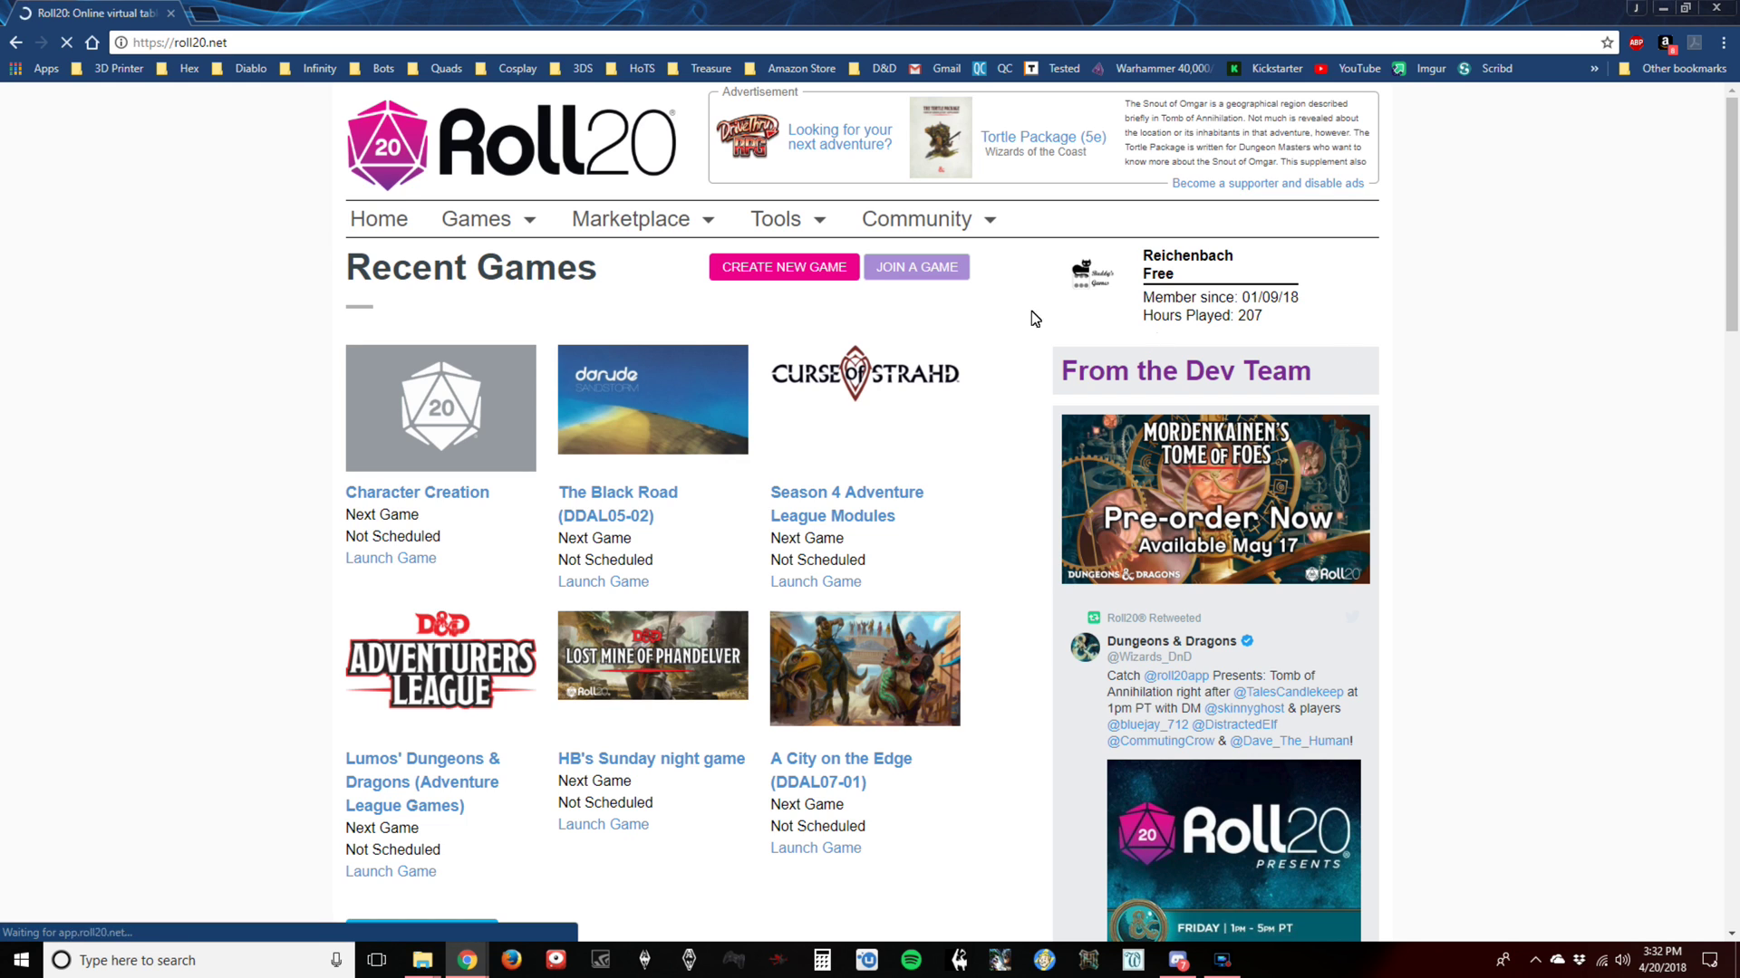
{"action": "left_click", "coordinate": [784, 269]}
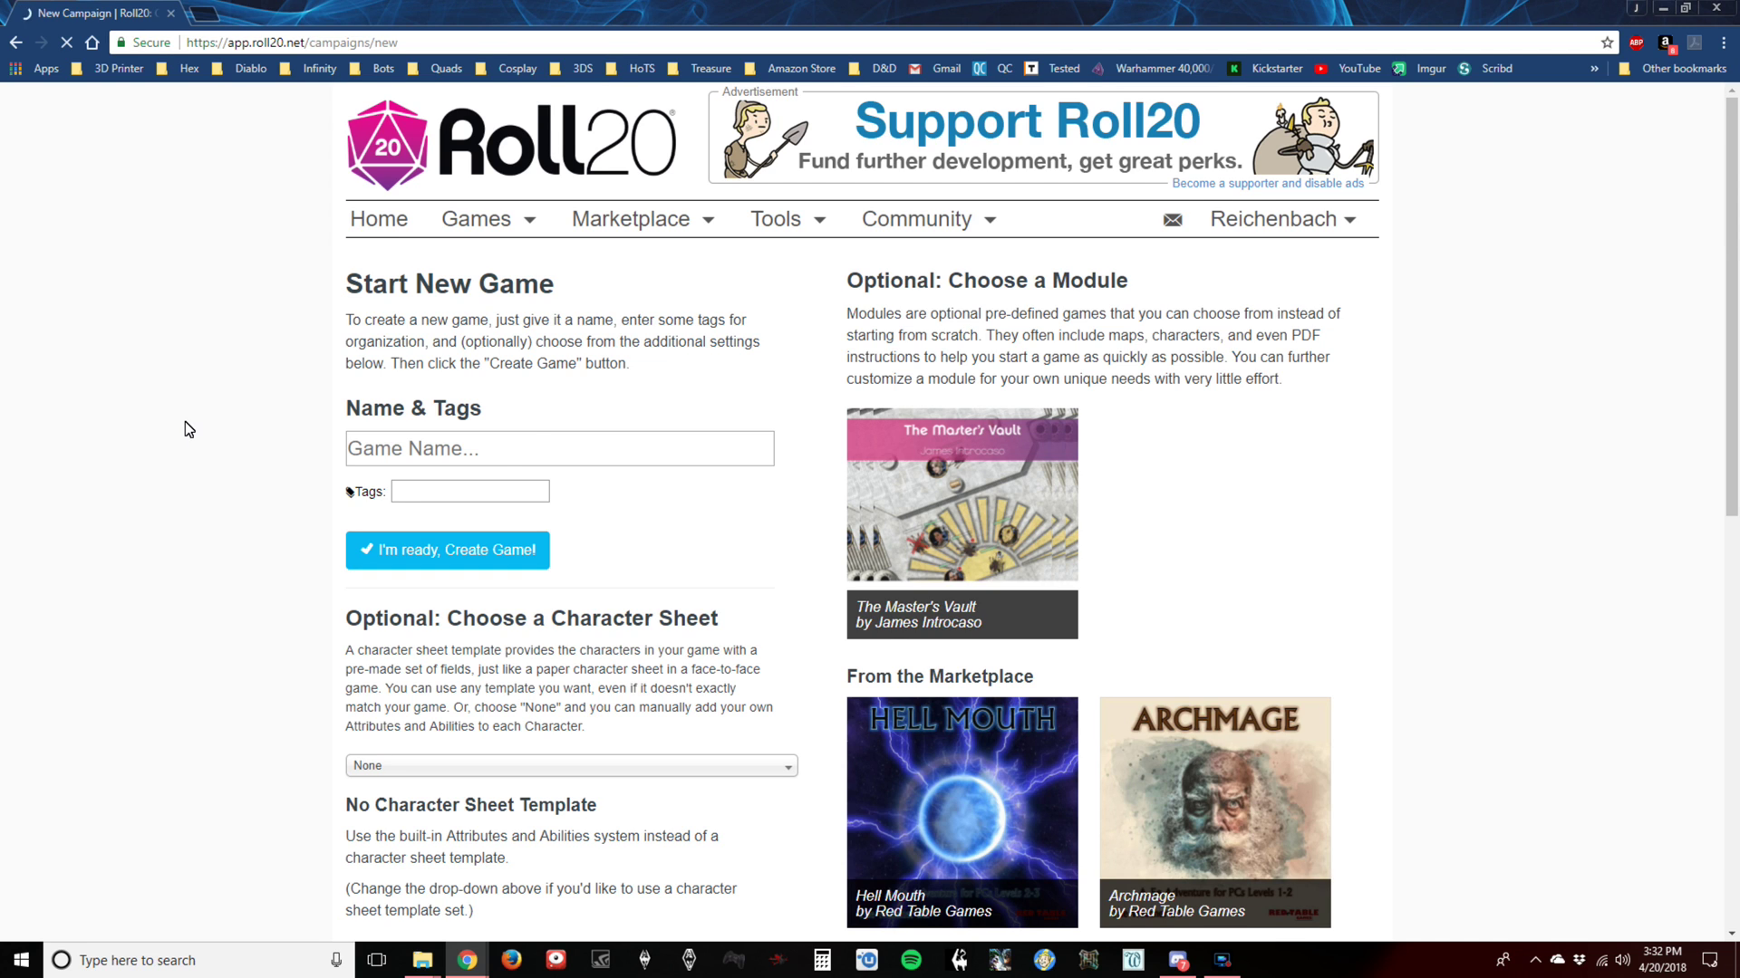
Name the new game Character Vault and choose the 5th Edition (OGL by Roll20) character sheet template.
{"action": "left_click", "coordinate": [529, 446]}
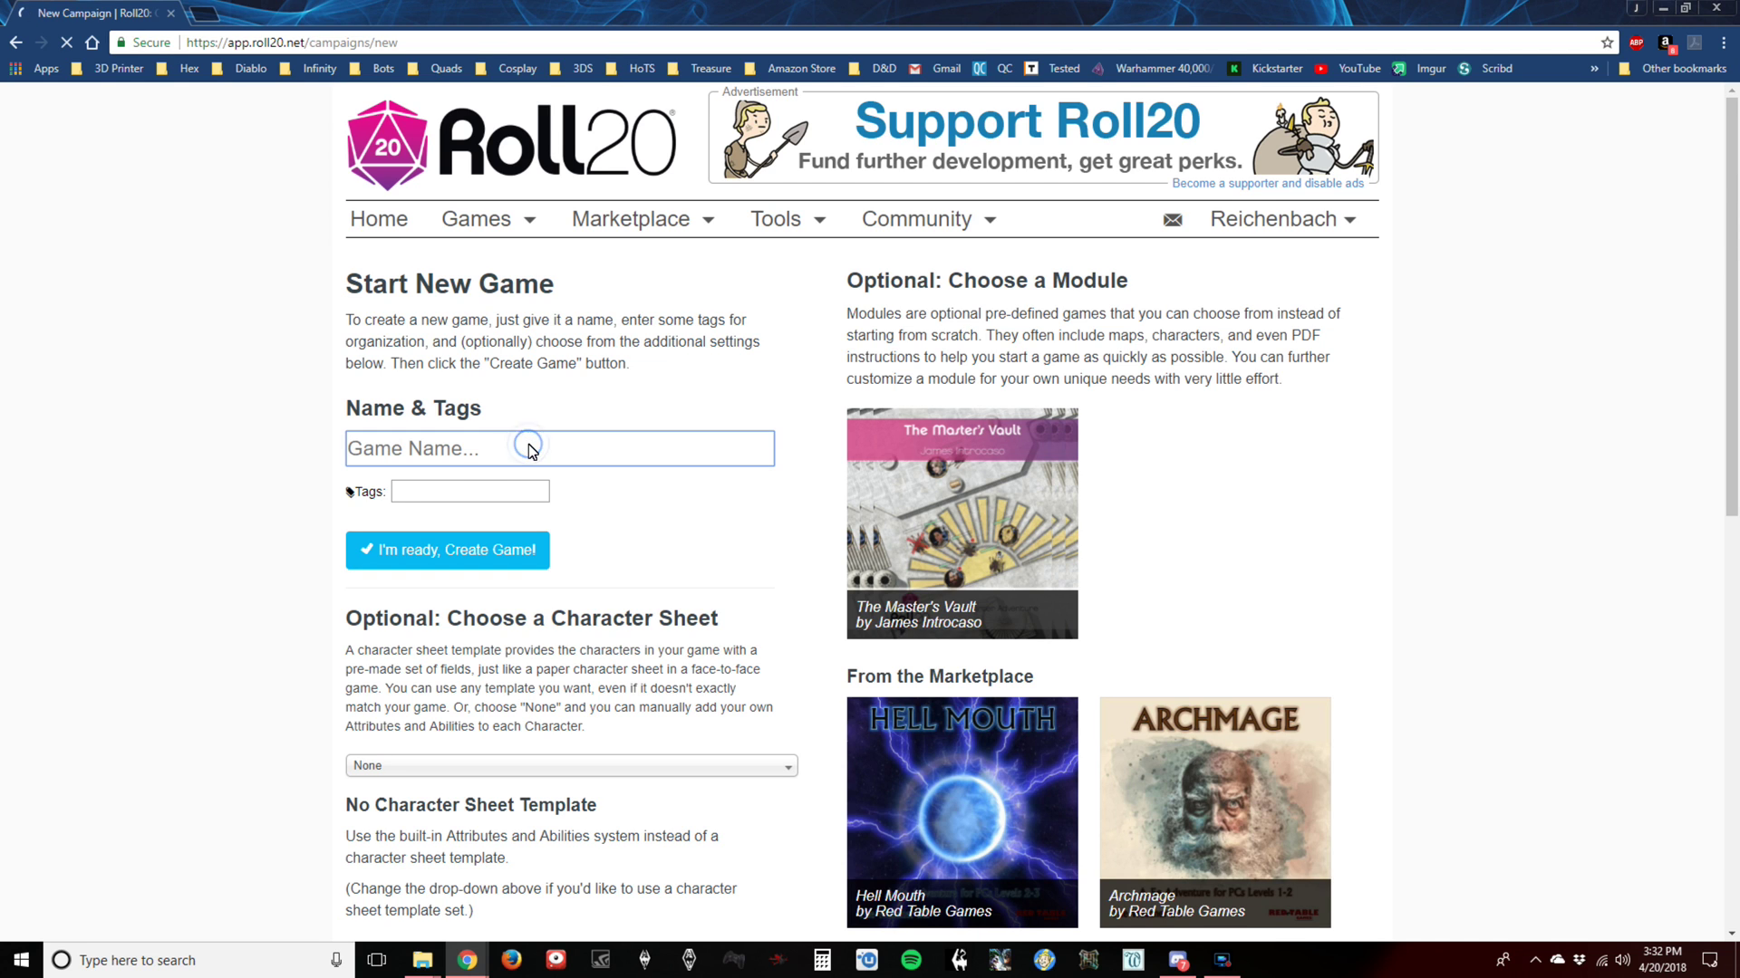
{"action": "type", "text": "Character Vault"}
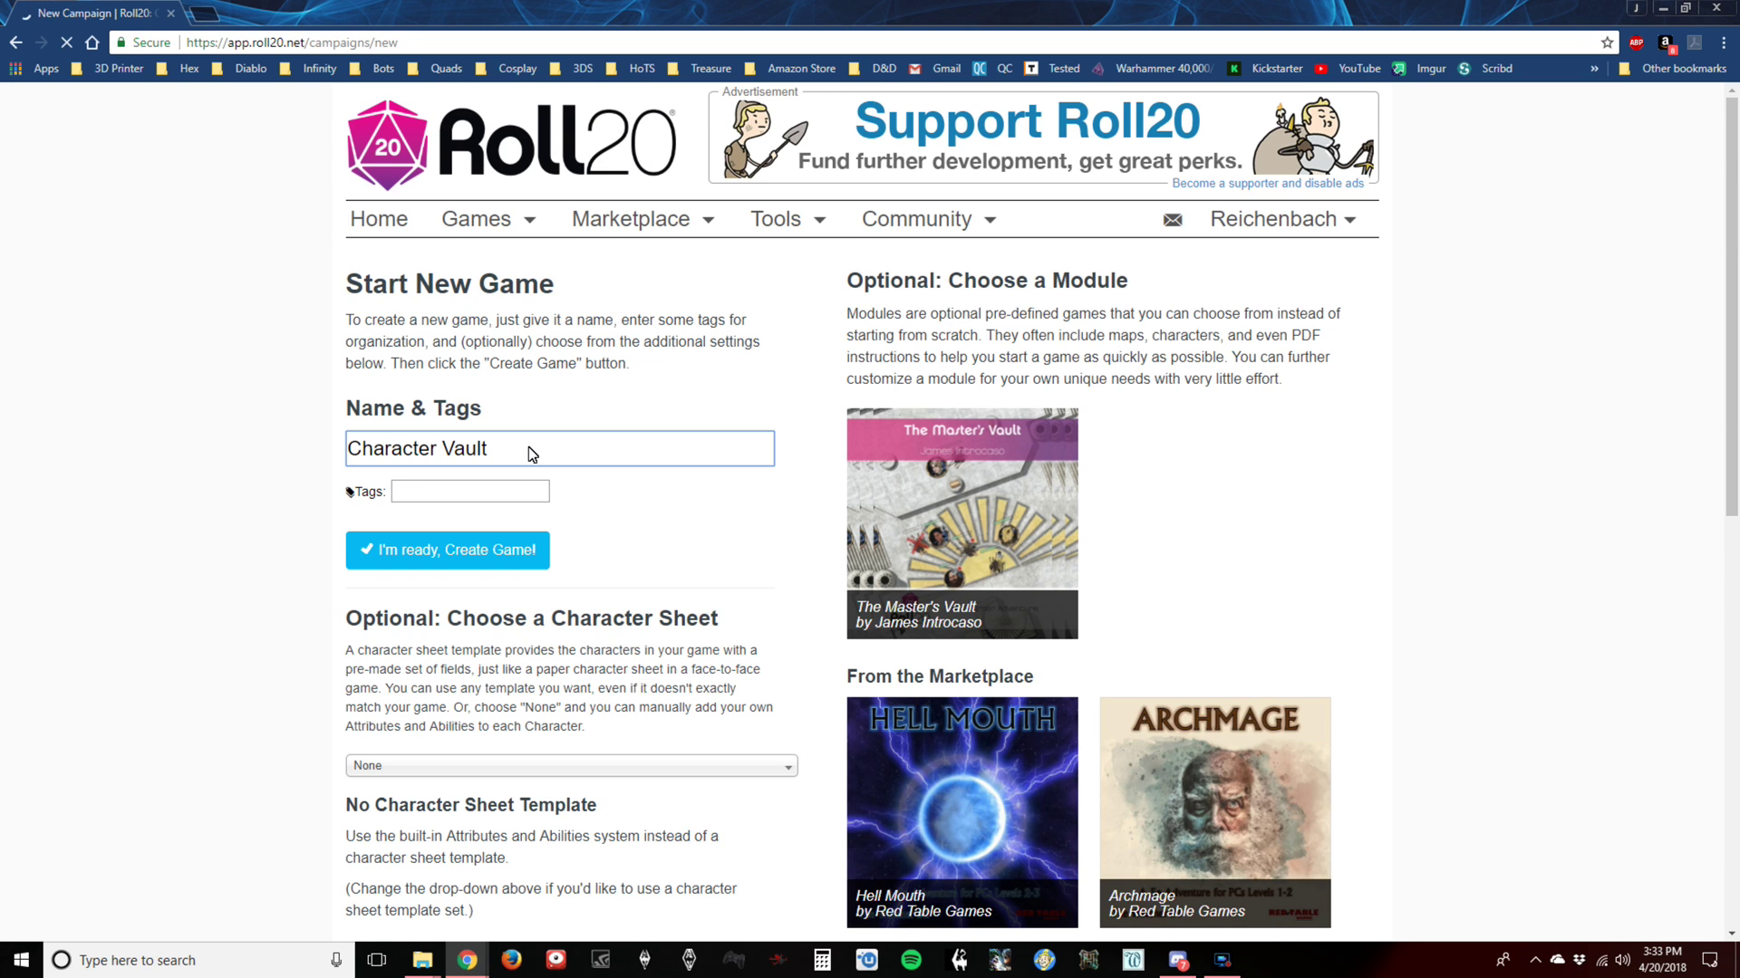
{"action": "left_click", "coordinate": [471, 552]}
{"action": "left_click", "coordinate": [790, 770]}
{"action": "scroll", "coordinate": [788, 768], "scroll_direction": "down", "scroll_amount": 2}
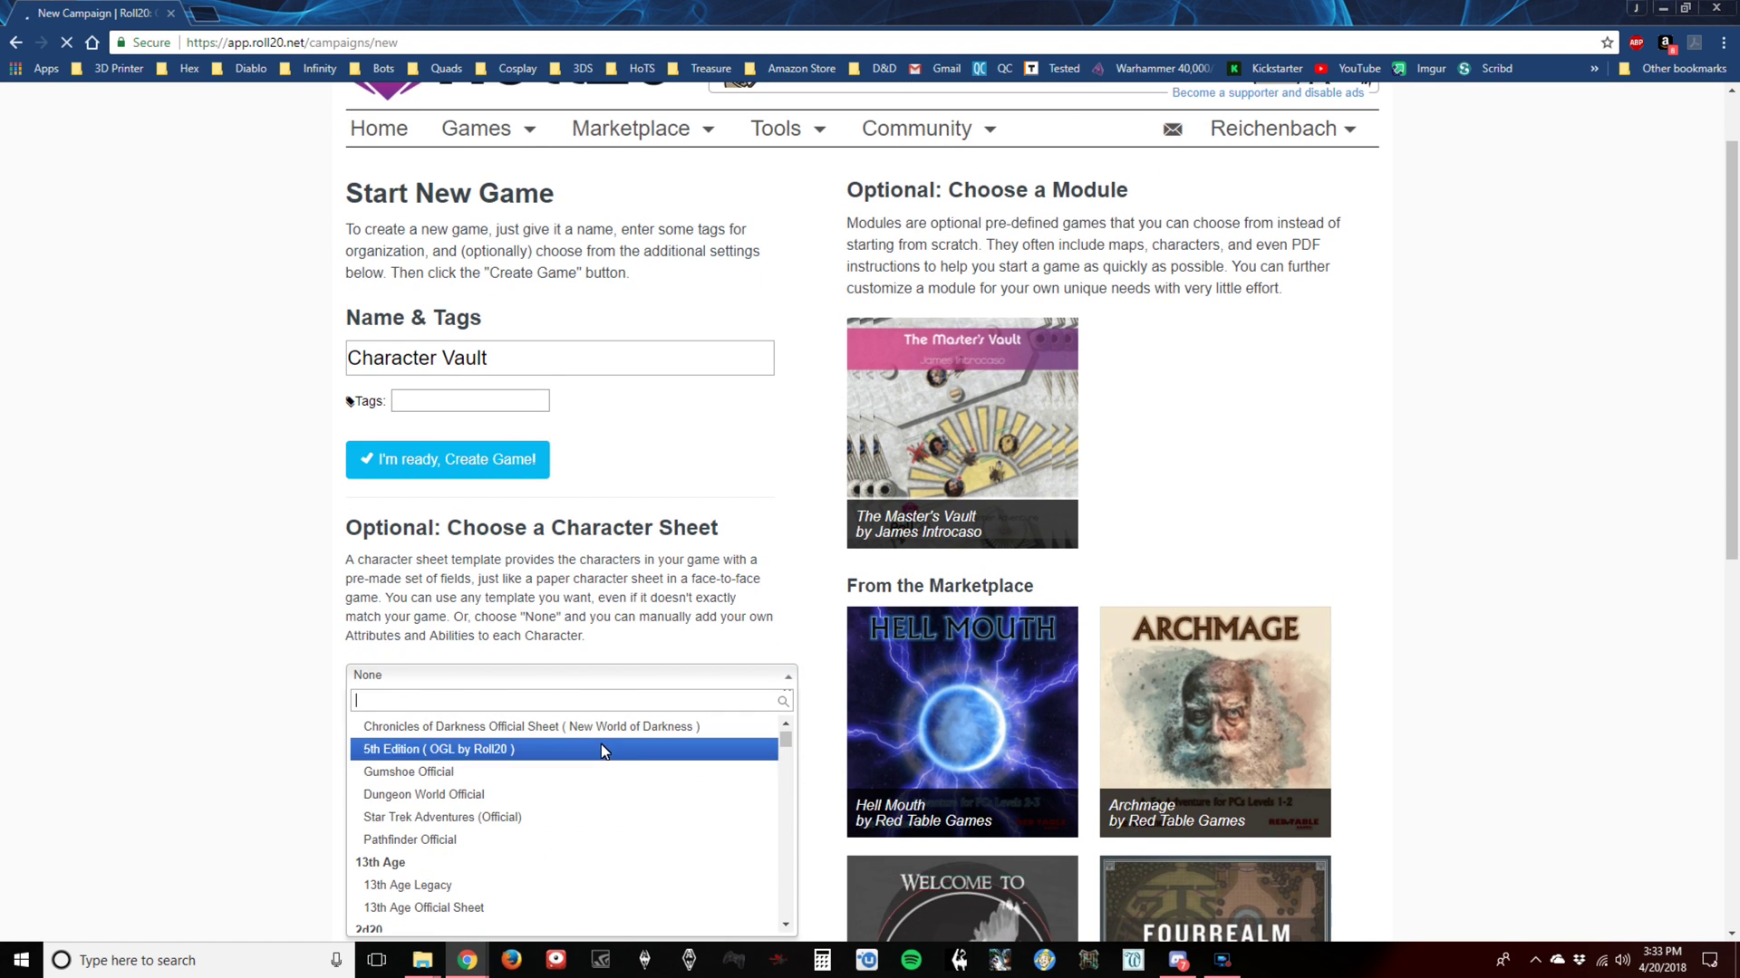
{"action": "left_click", "coordinate": [598, 750]}
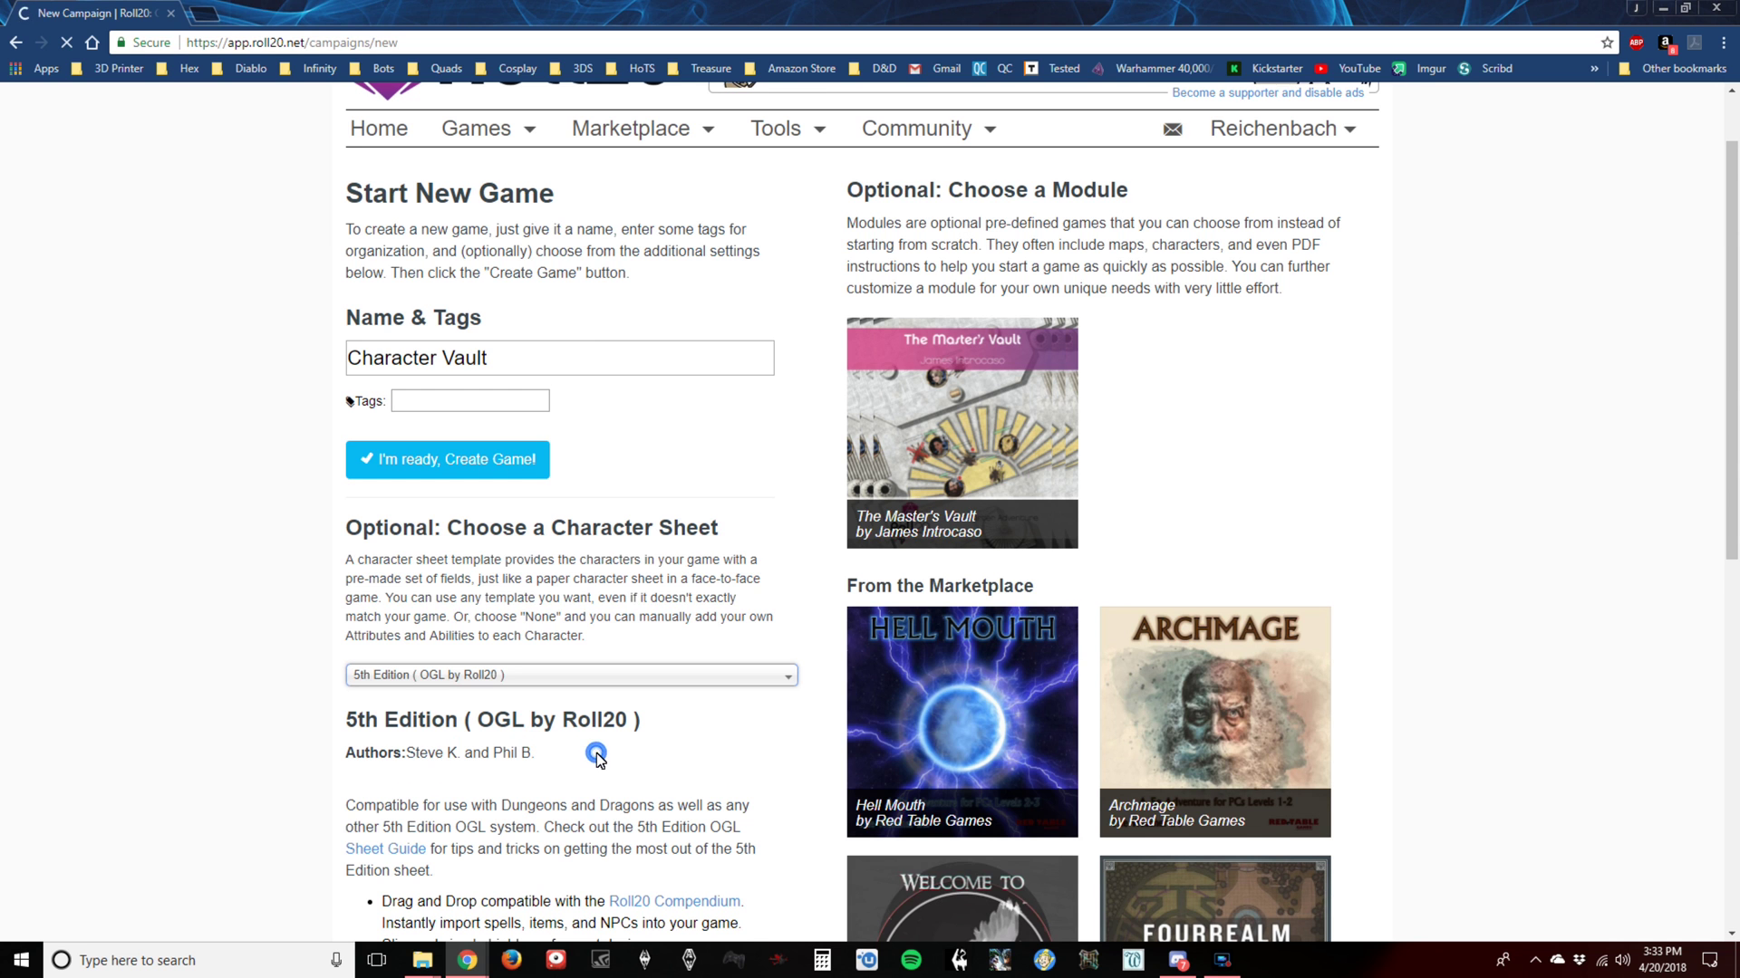
Look over the preview of the chosen character sheet template and create the Character Vault game.
{"action": "scroll", "coordinate": [253, 691], "scroll_direction": "down", "scroll_amount": 3}
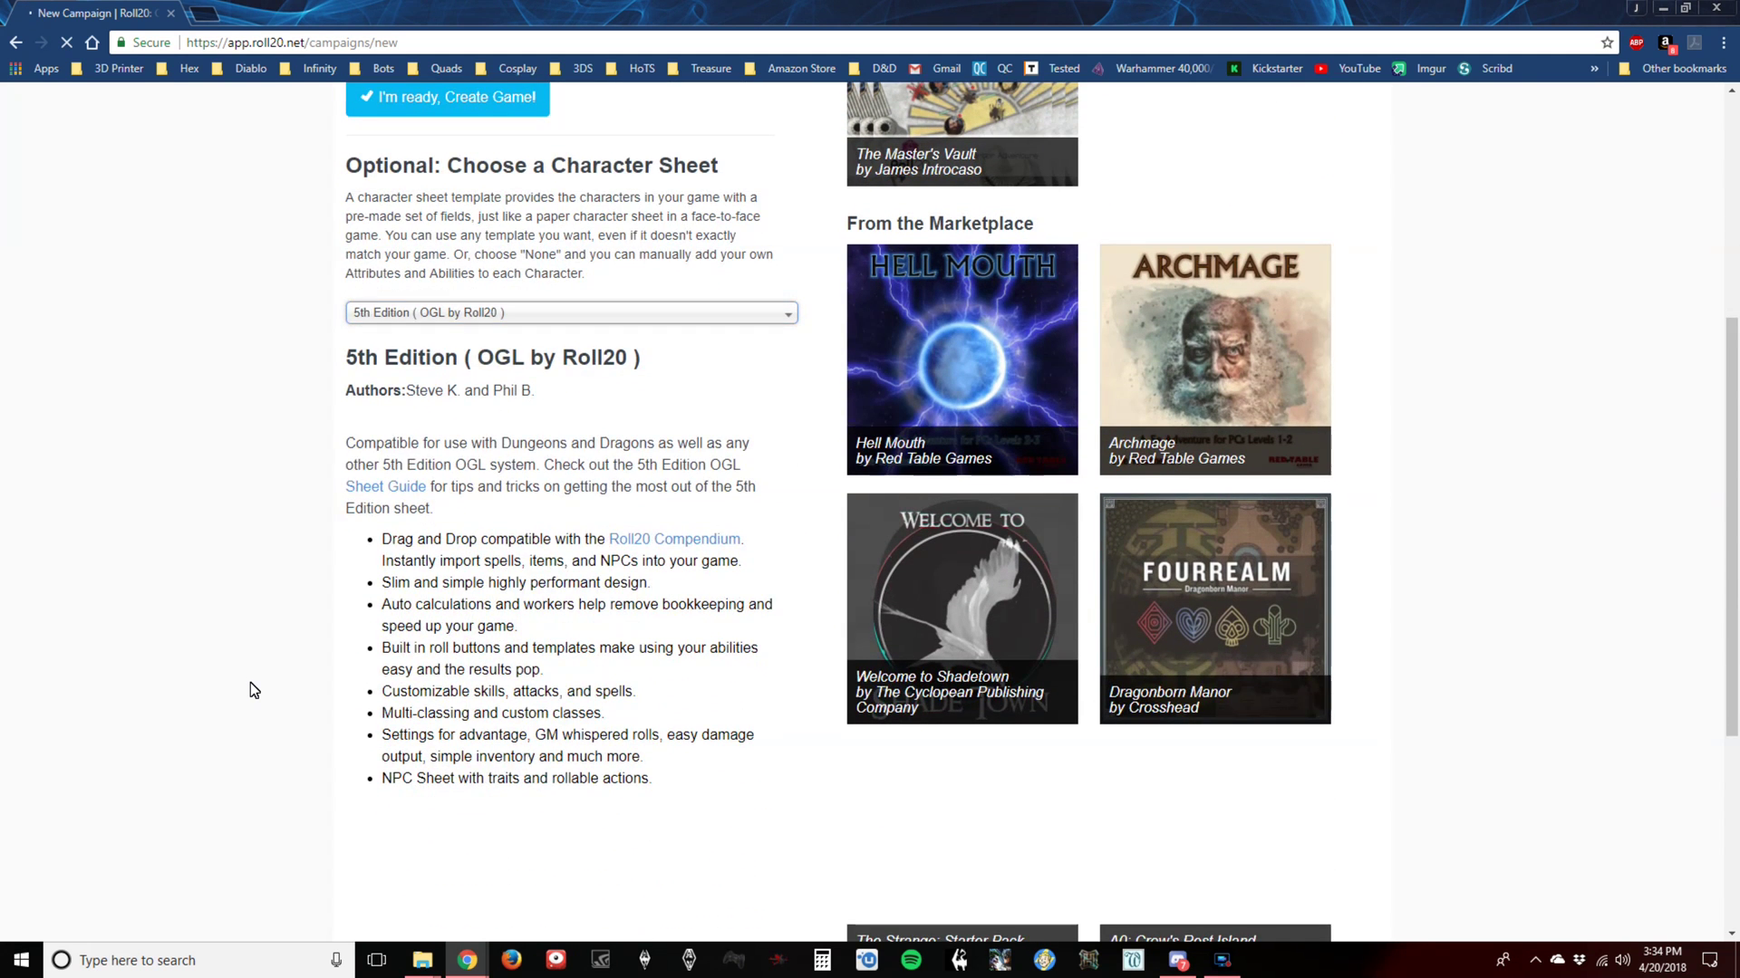
{"action": "scroll", "coordinate": [254, 691], "scroll_direction": "up", "scroll_amount": 2}
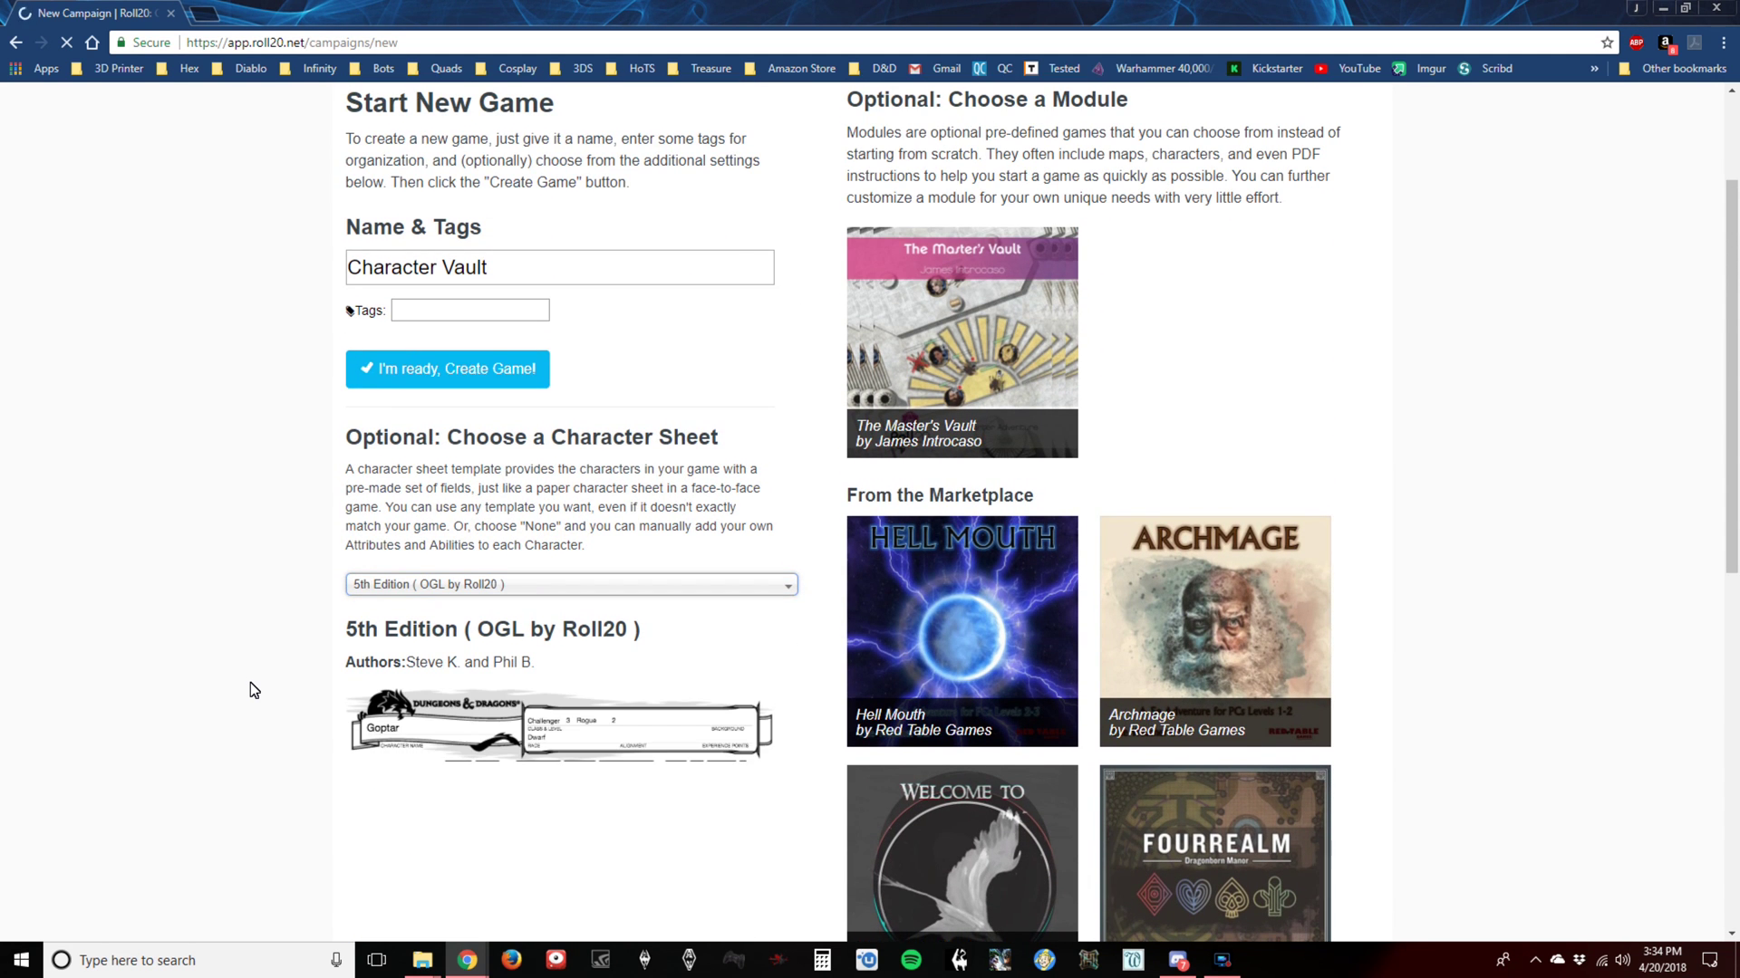
{"action": "scroll", "coordinate": [250, 682], "scroll_direction": "down", "scroll_amount": 1}
{"action": "scroll", "coordinate": [231, 734], "scroll_direction": "down", "scroll_amount": 1}
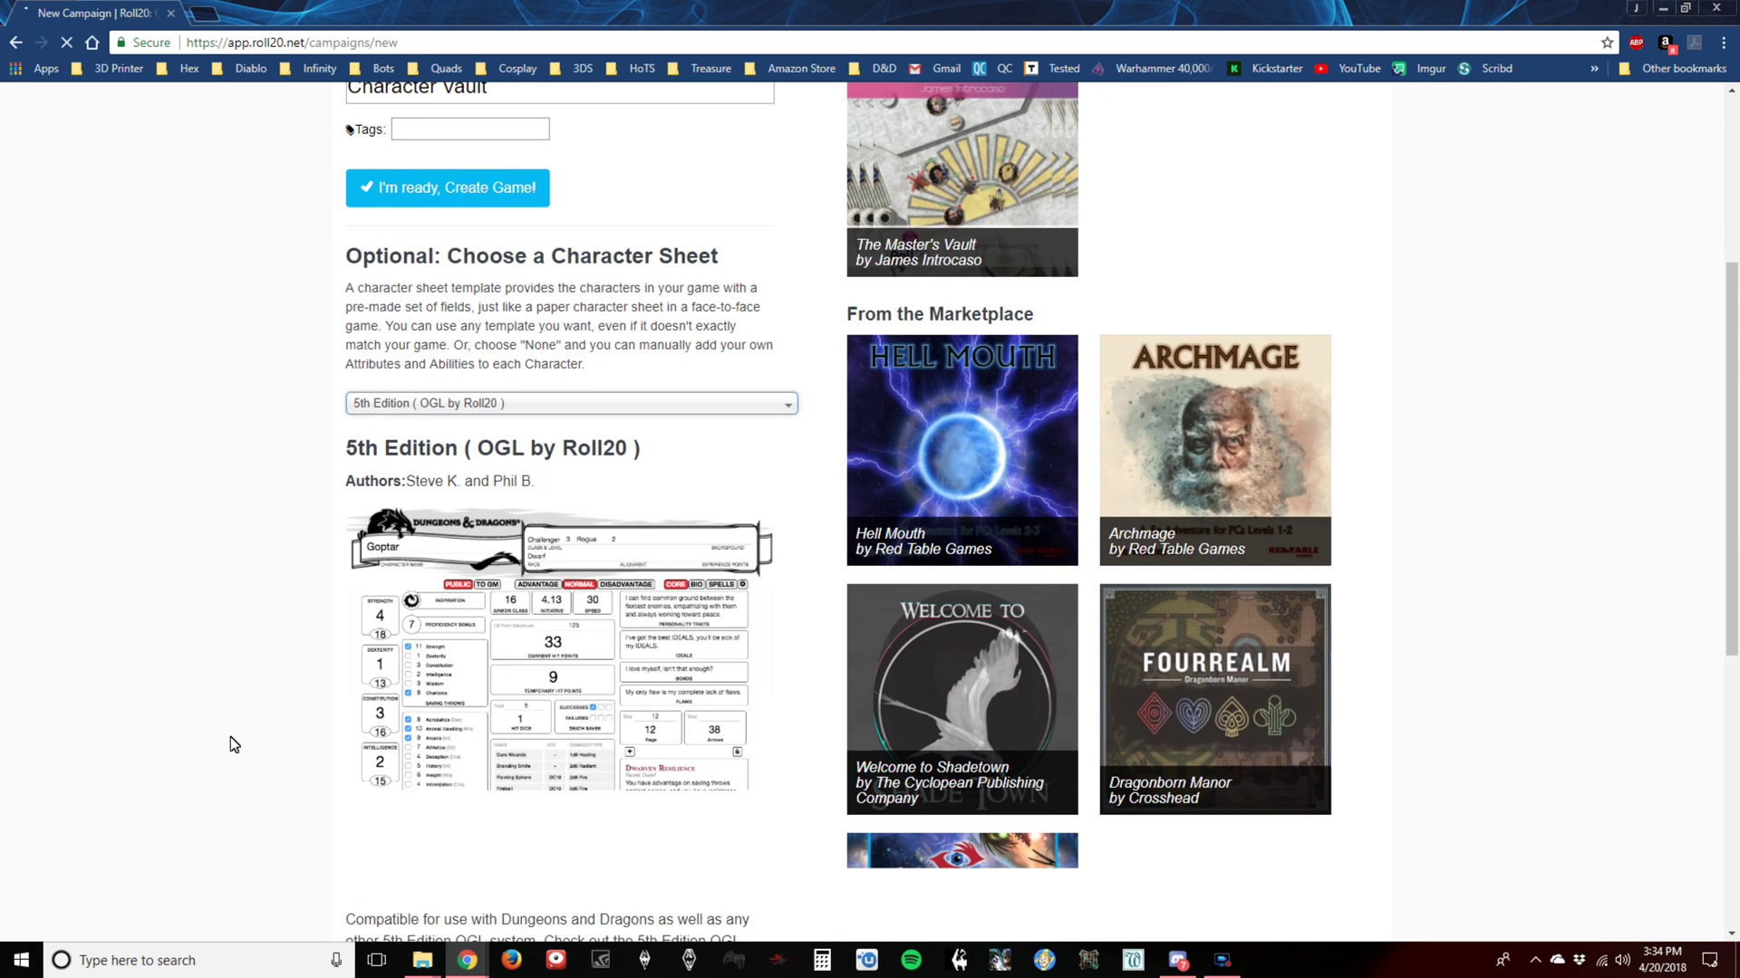
{"action": "scroll", "coordinate": [230, 734], "scroll_direction": "down", "scroll_amount": 2}
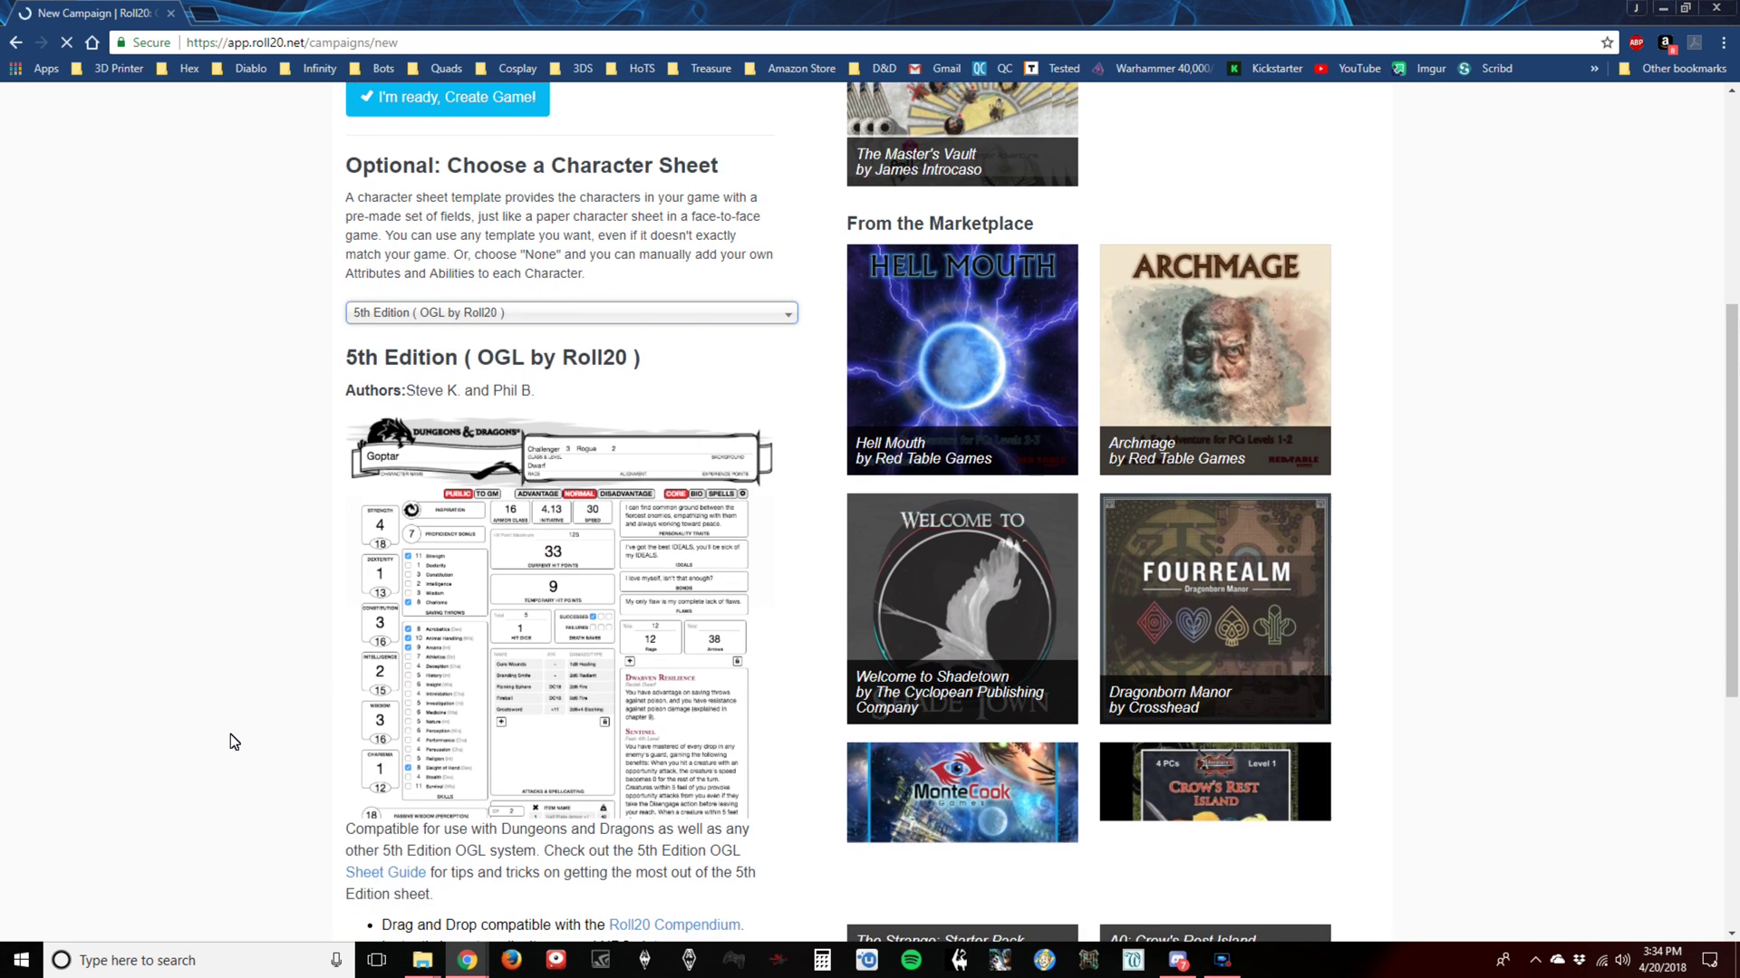
{"action": "scroll", "coordinate": [230, 734], "scroll_direction": "up", "scroll_amount": 5}
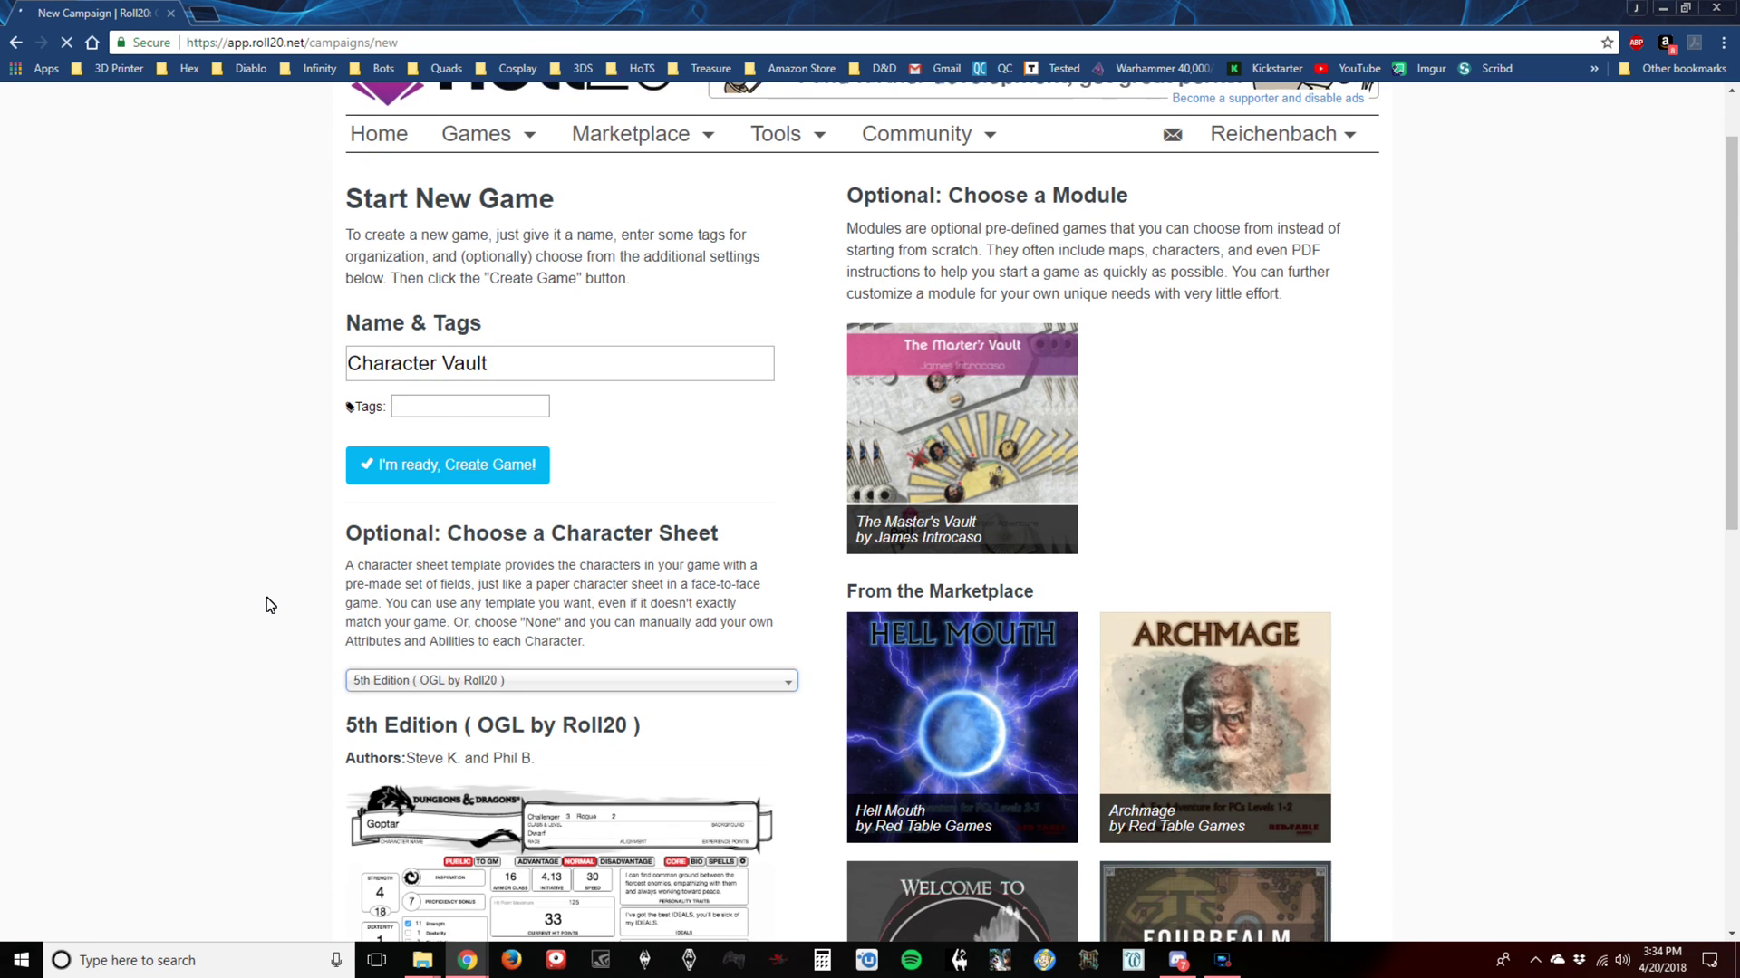
{"action": "scroll", "coordinate": [266, 596], "scroll_direction": "up", "scroll_amount": 1}
{"action": "left_click", "coordinate": [426, 550]}
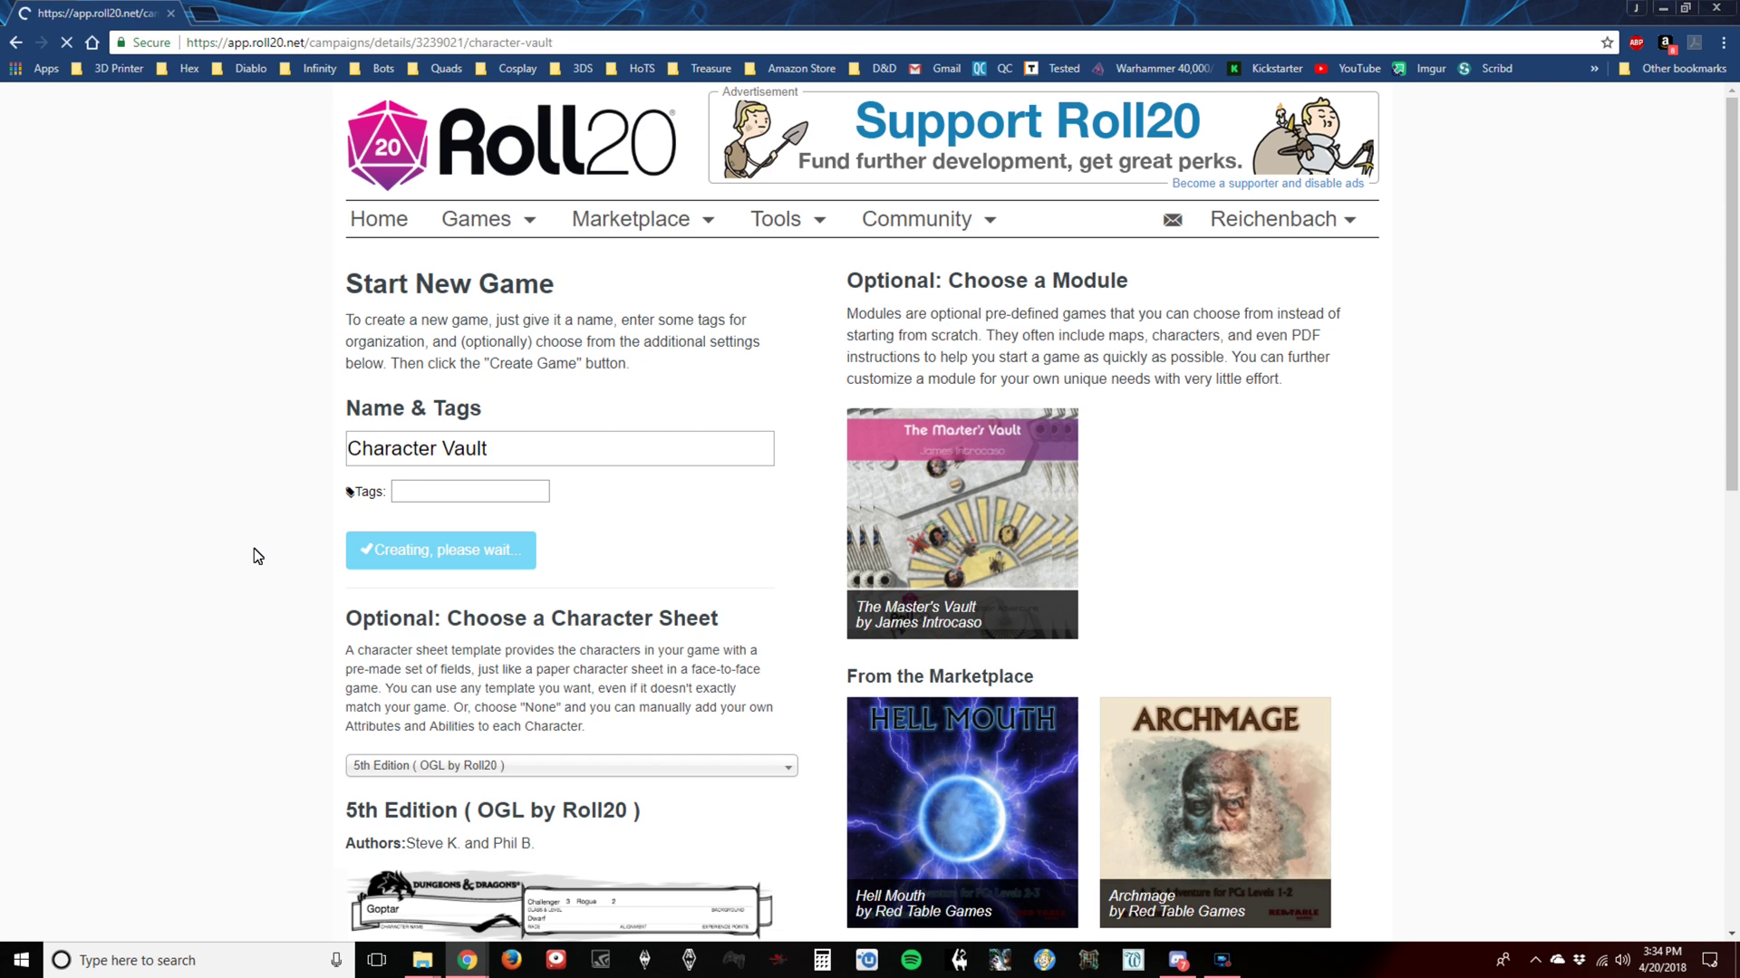
Launch the Character Vault game and add a new character to its journal.
{"action": "scroll", "coordinate": [246, 634], "scroll_direction": "down", "scroll_amount": 1}
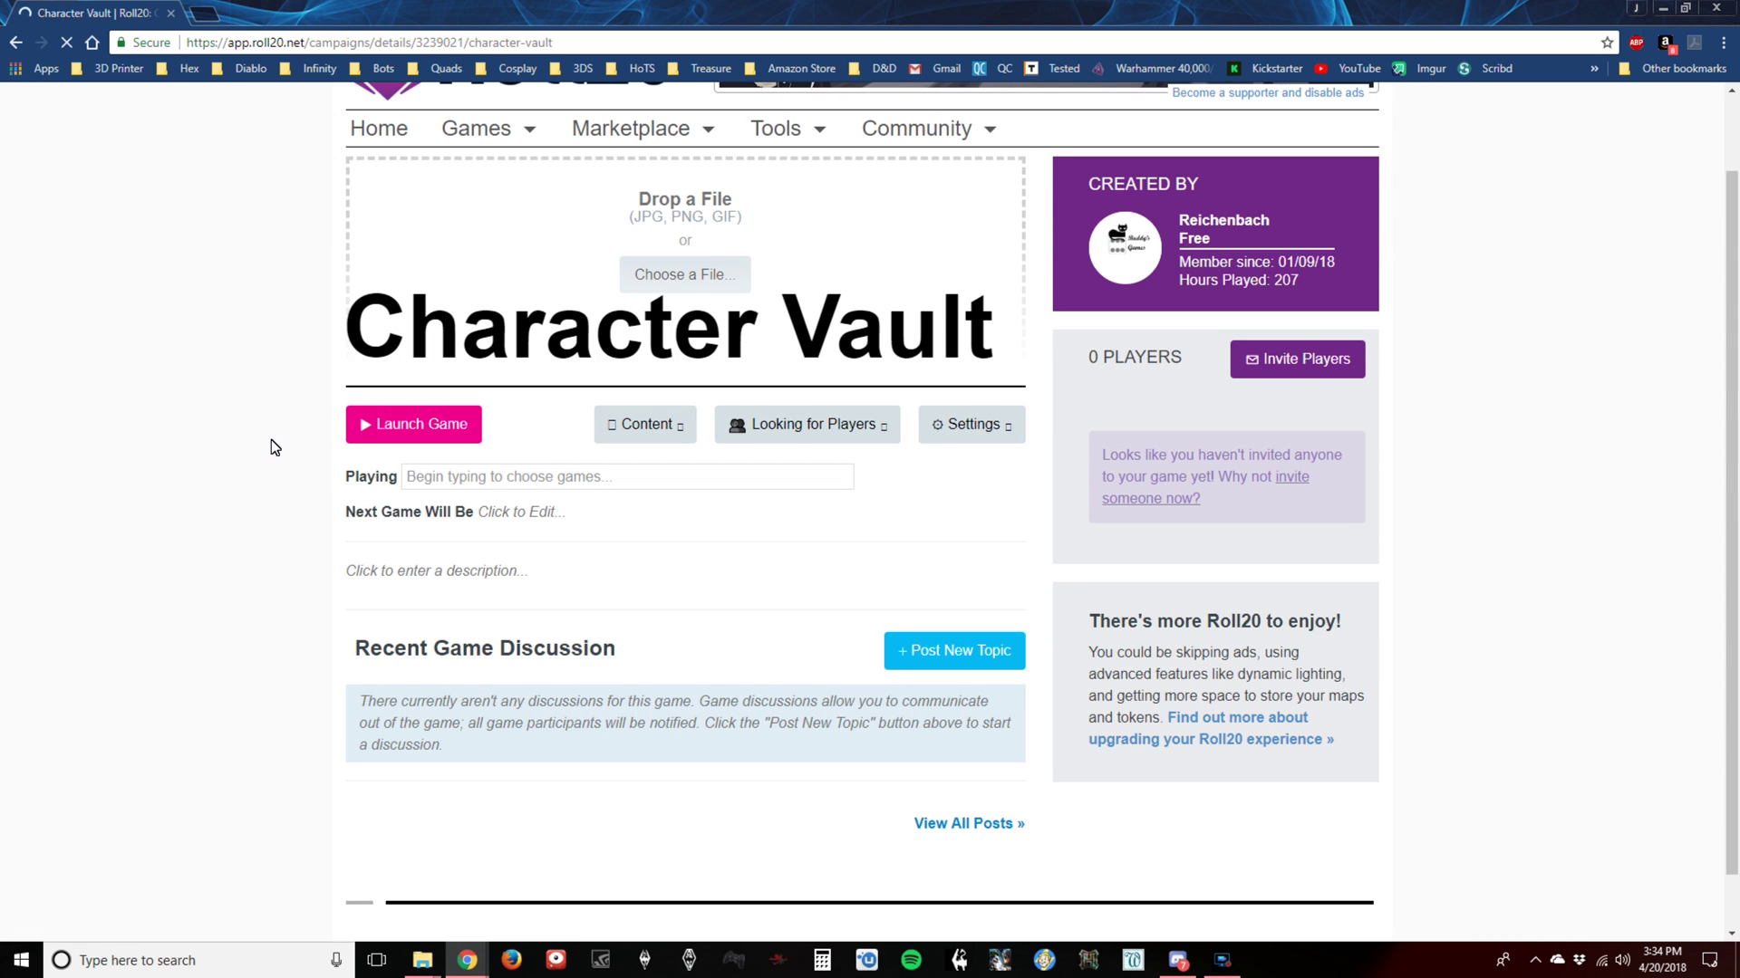
{"action": "scroll", "coordinate": [219, 652], "scroll_direction": "up", "scroll_amount": 1}
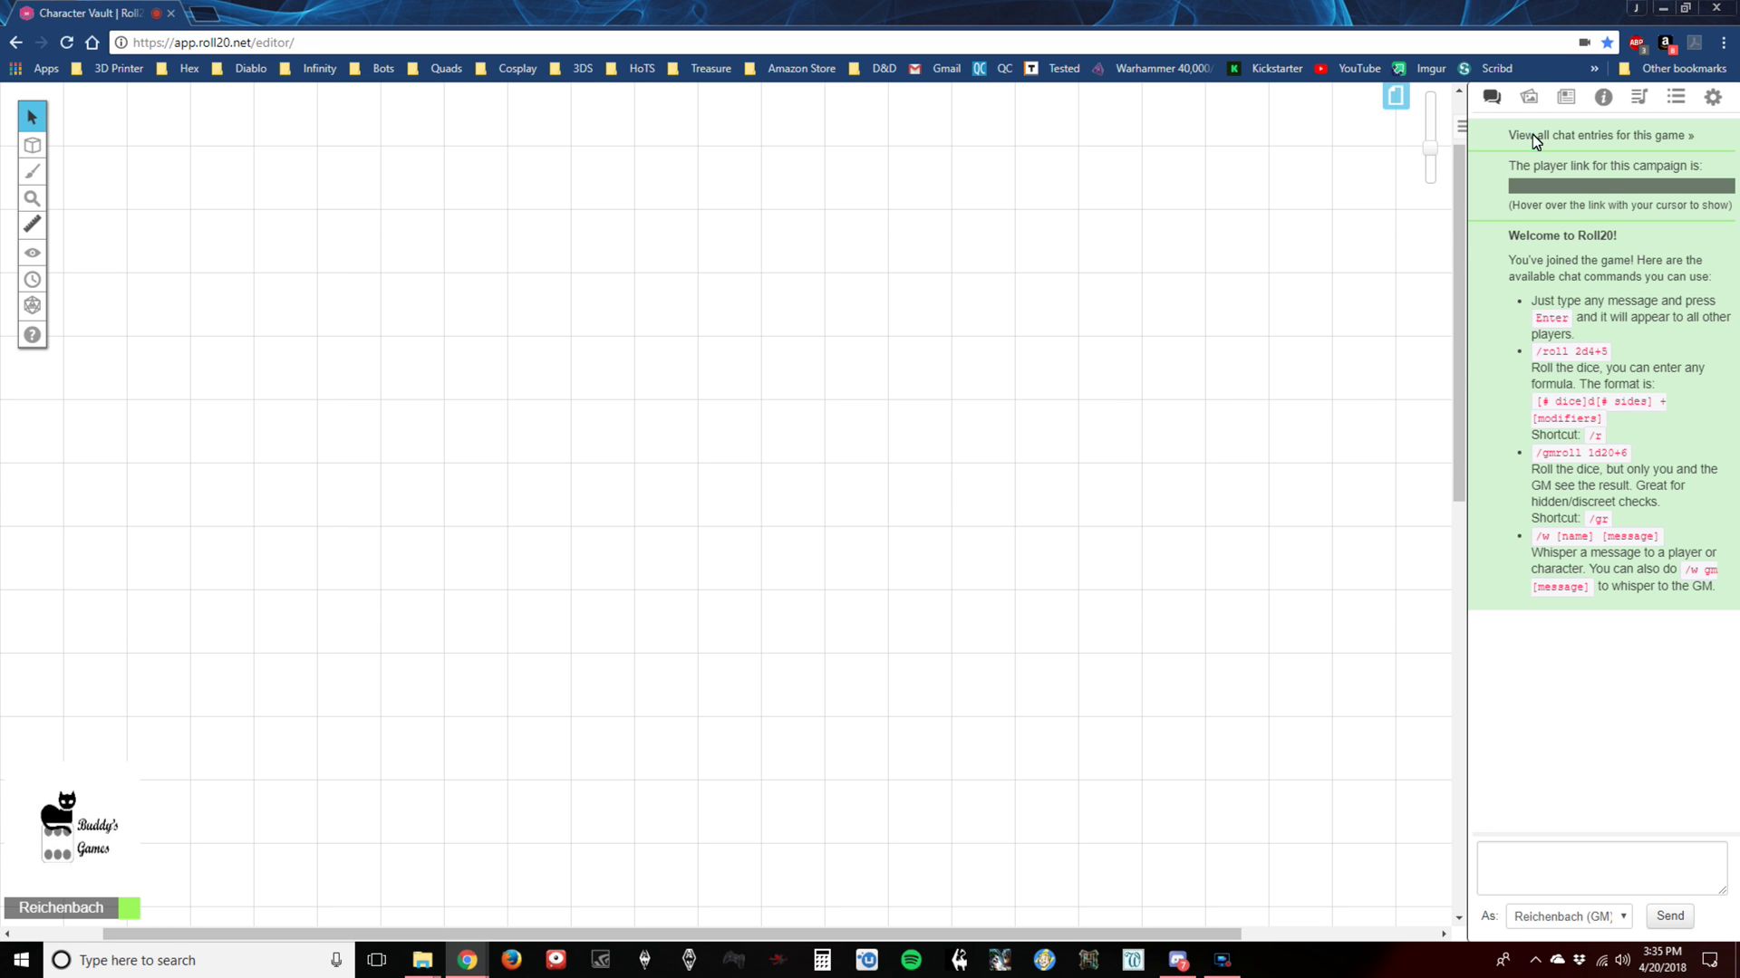
{"action": "left_click", "coordinate": [1567, 98]}
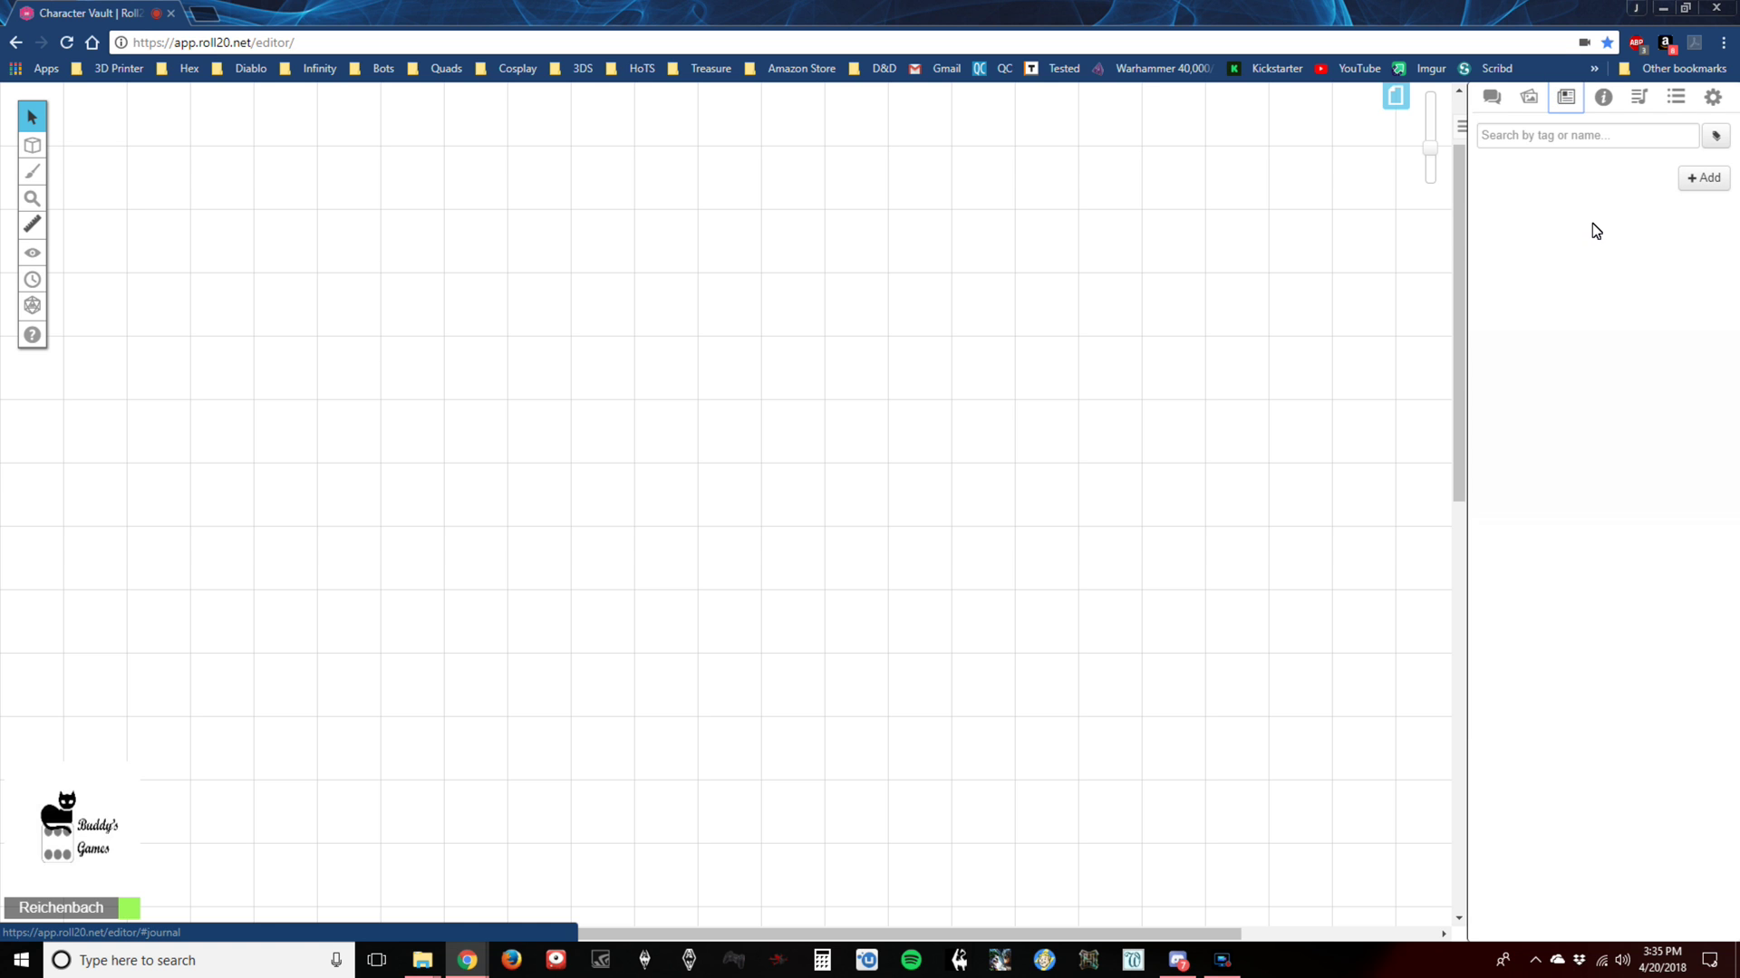
{"action": "left_click", "coordinate": [1695, 184]}
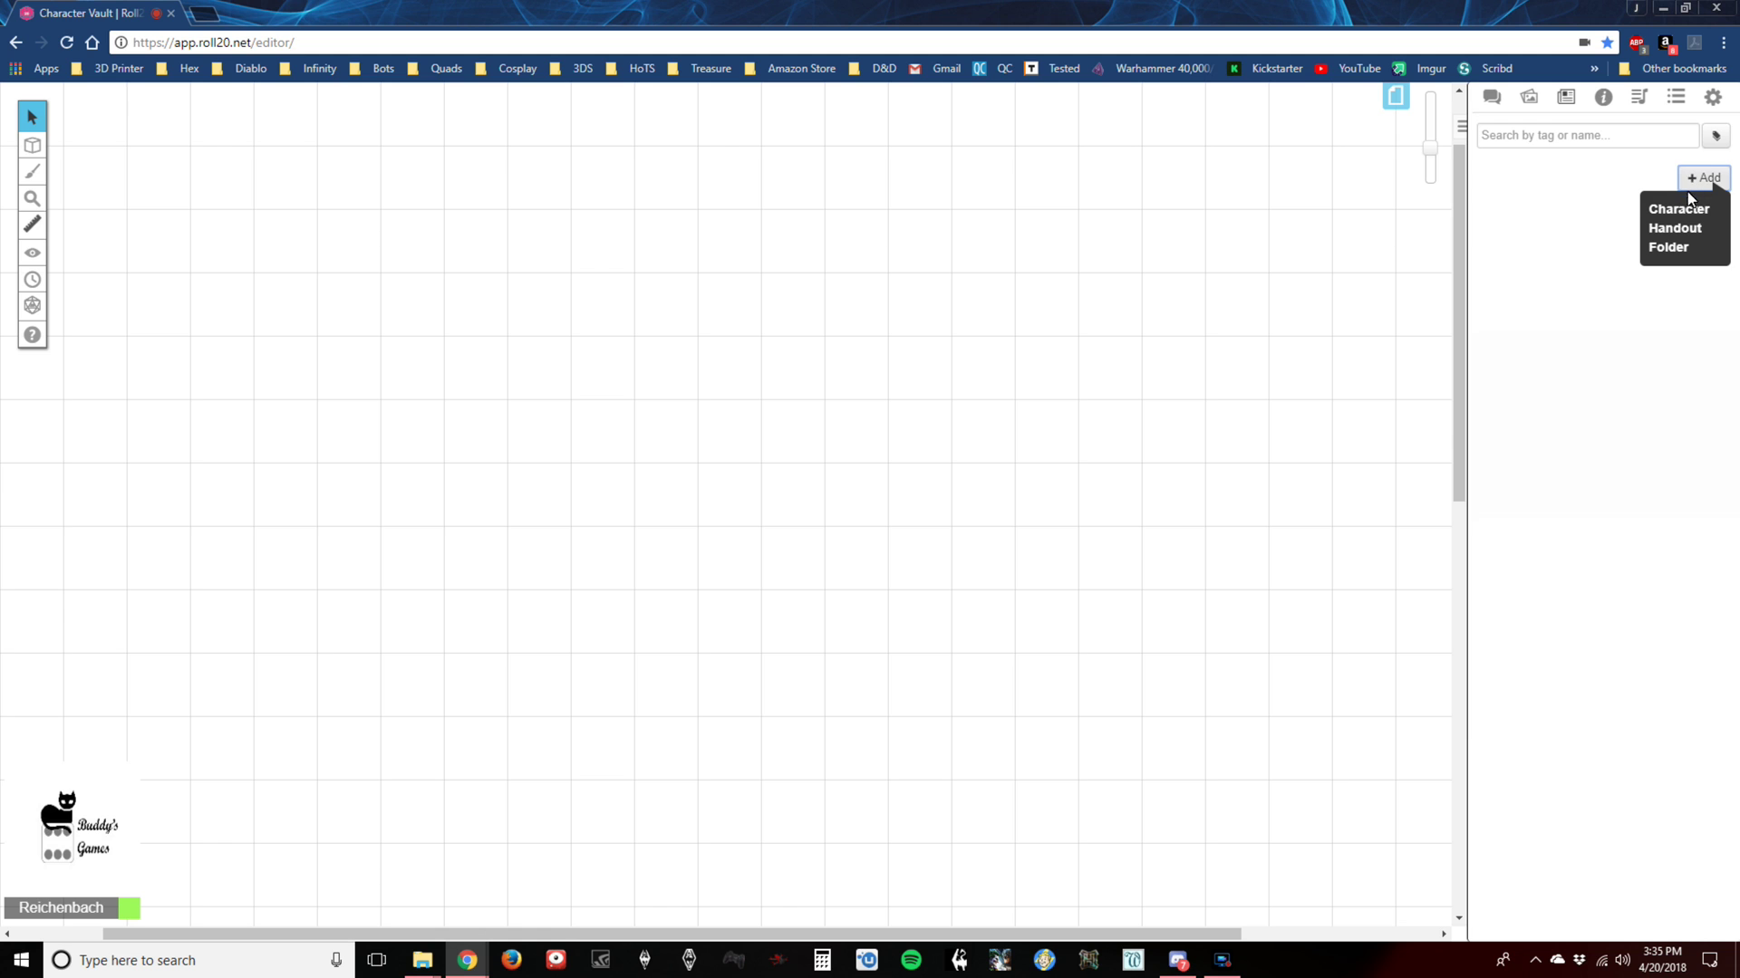
{"action": "left_click", "coordinate": [1678, 210]}
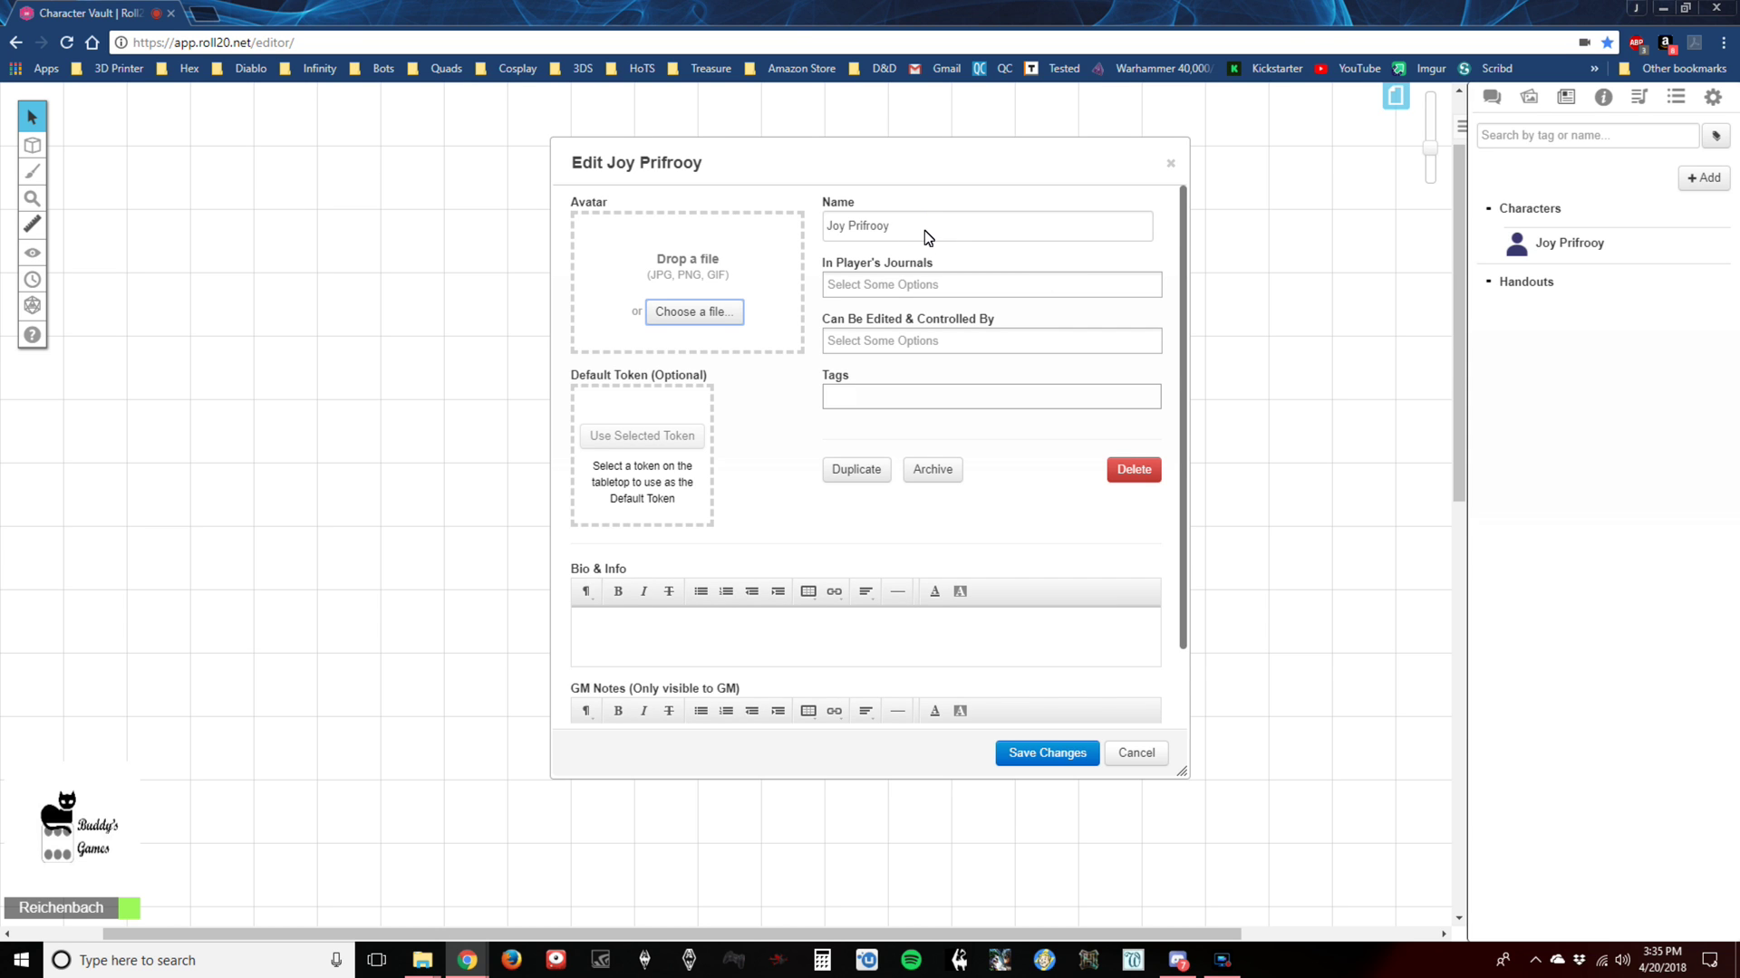
Name the character HexTortle, use the HexTortle image from the Character Images and Tokens folder as its avatar, and save the changes.
{"action": "left_click_drag", "start_coordinate": [925, 231], "coordinate": [834, 227]}
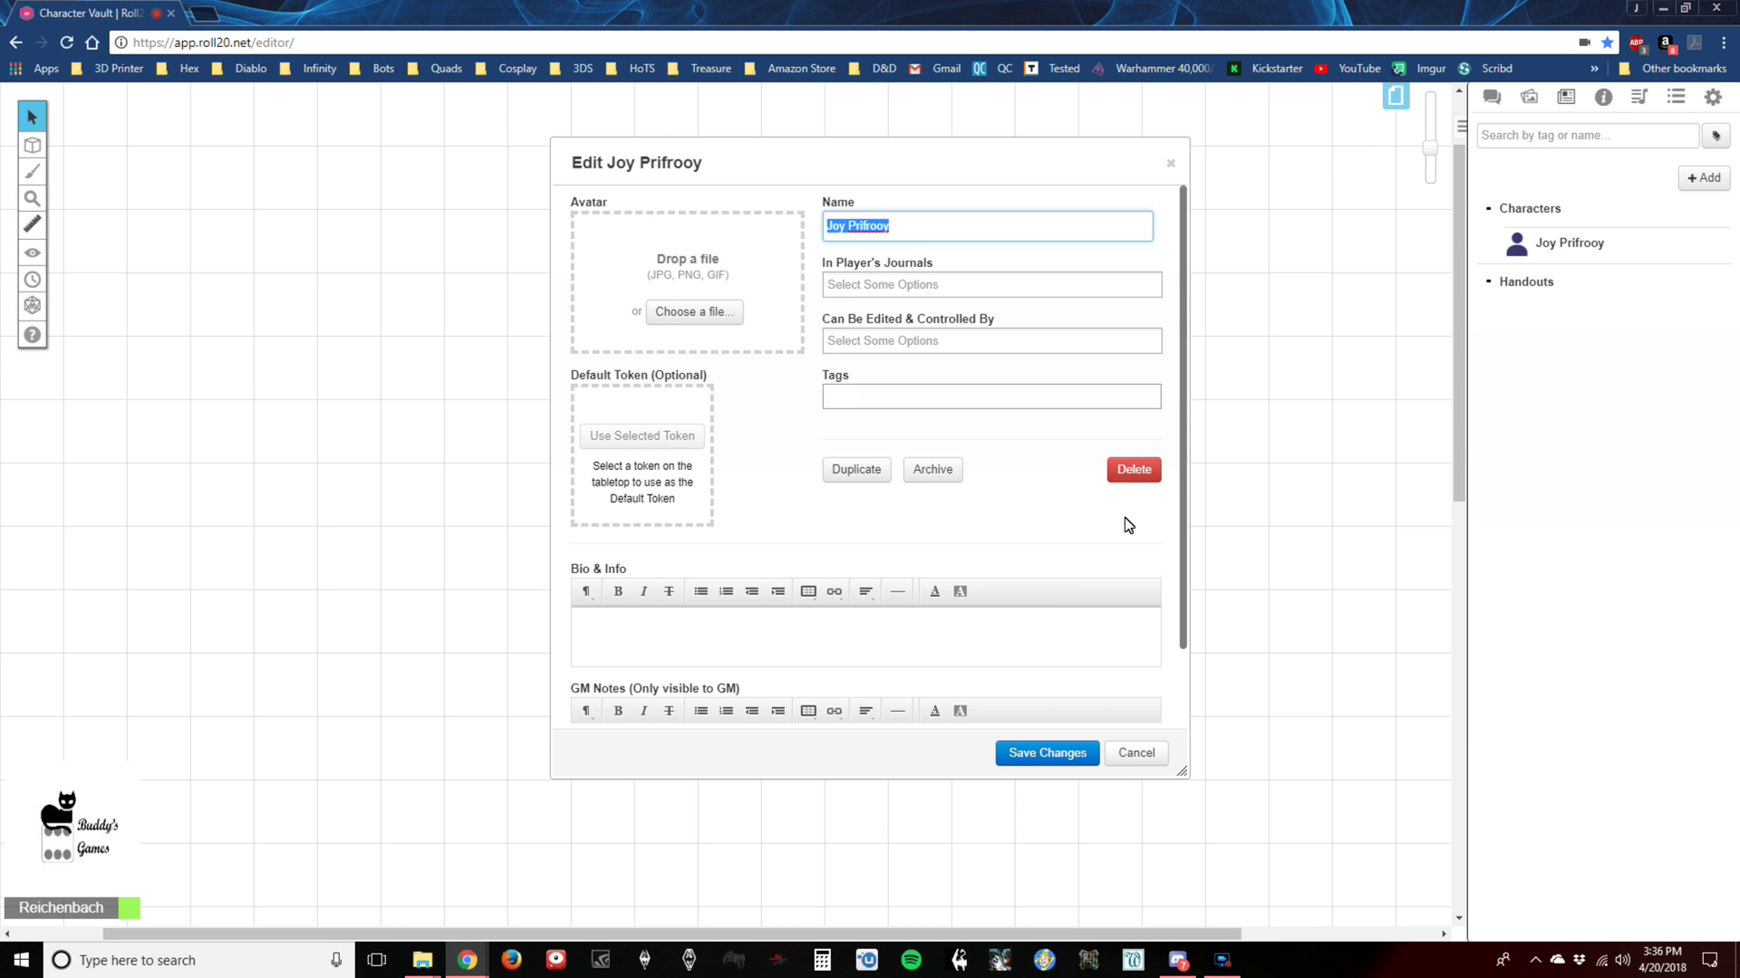
{"action": "type", "text": "HexTortle"}
{"action": "left_click", "coordinate": [422, 960]}
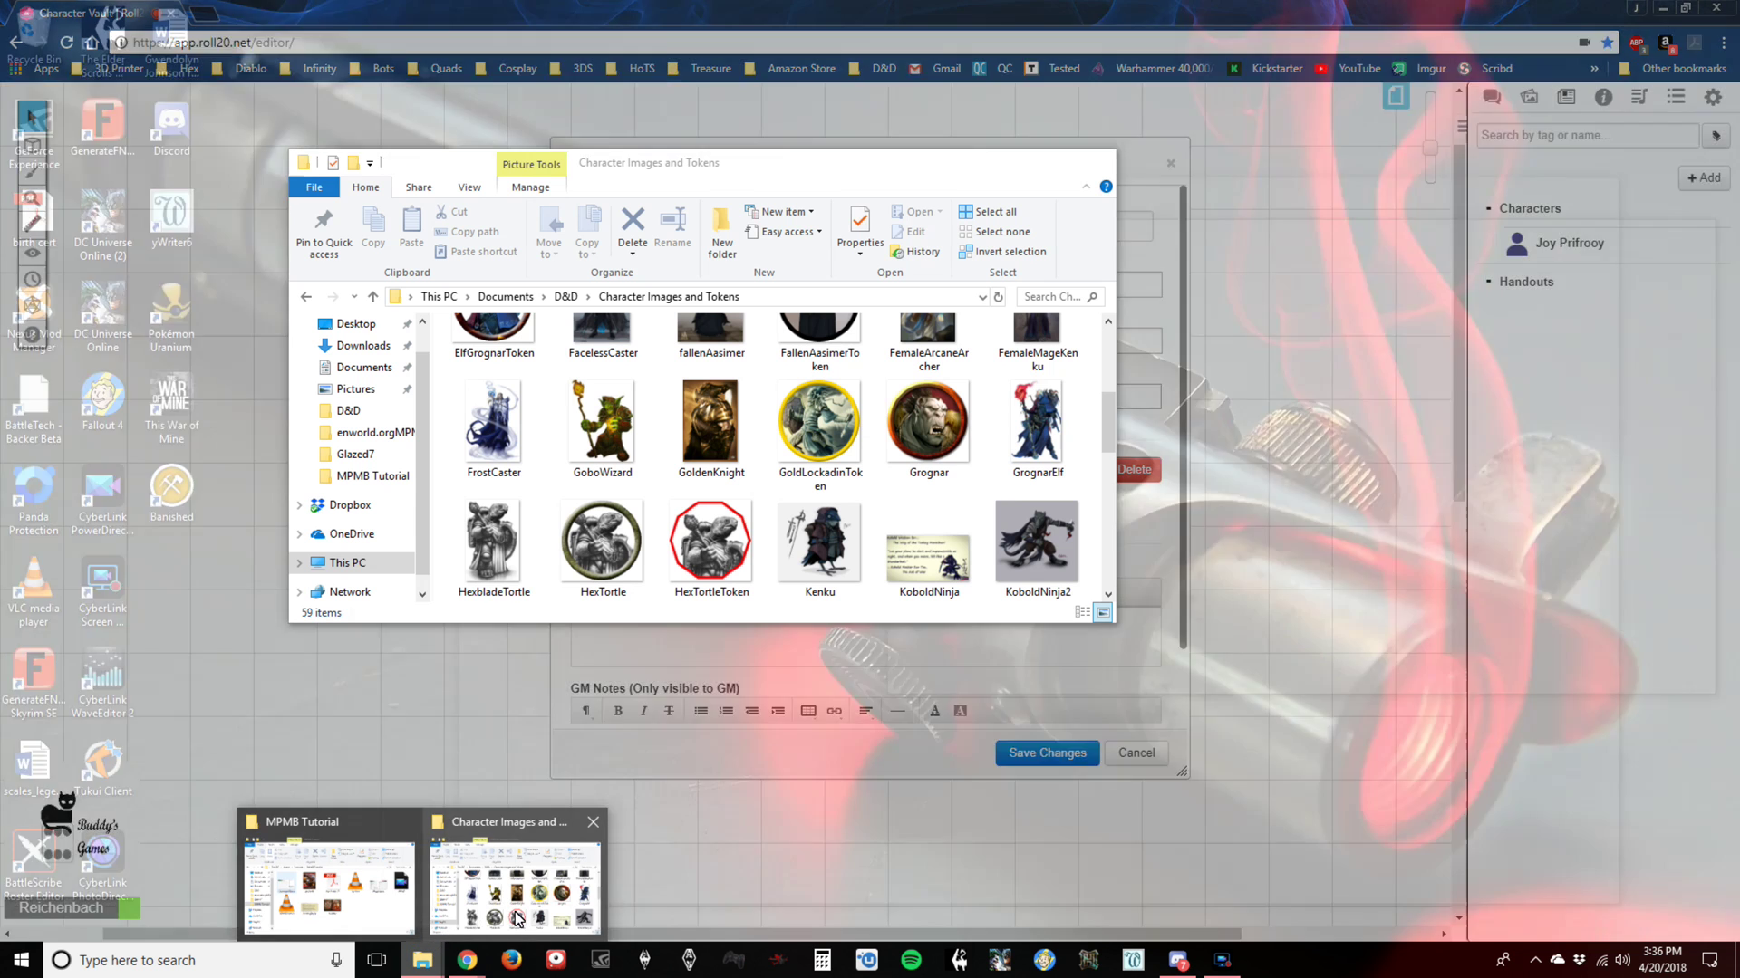
{"action": "left_click", "coordinate": [512, 893]}
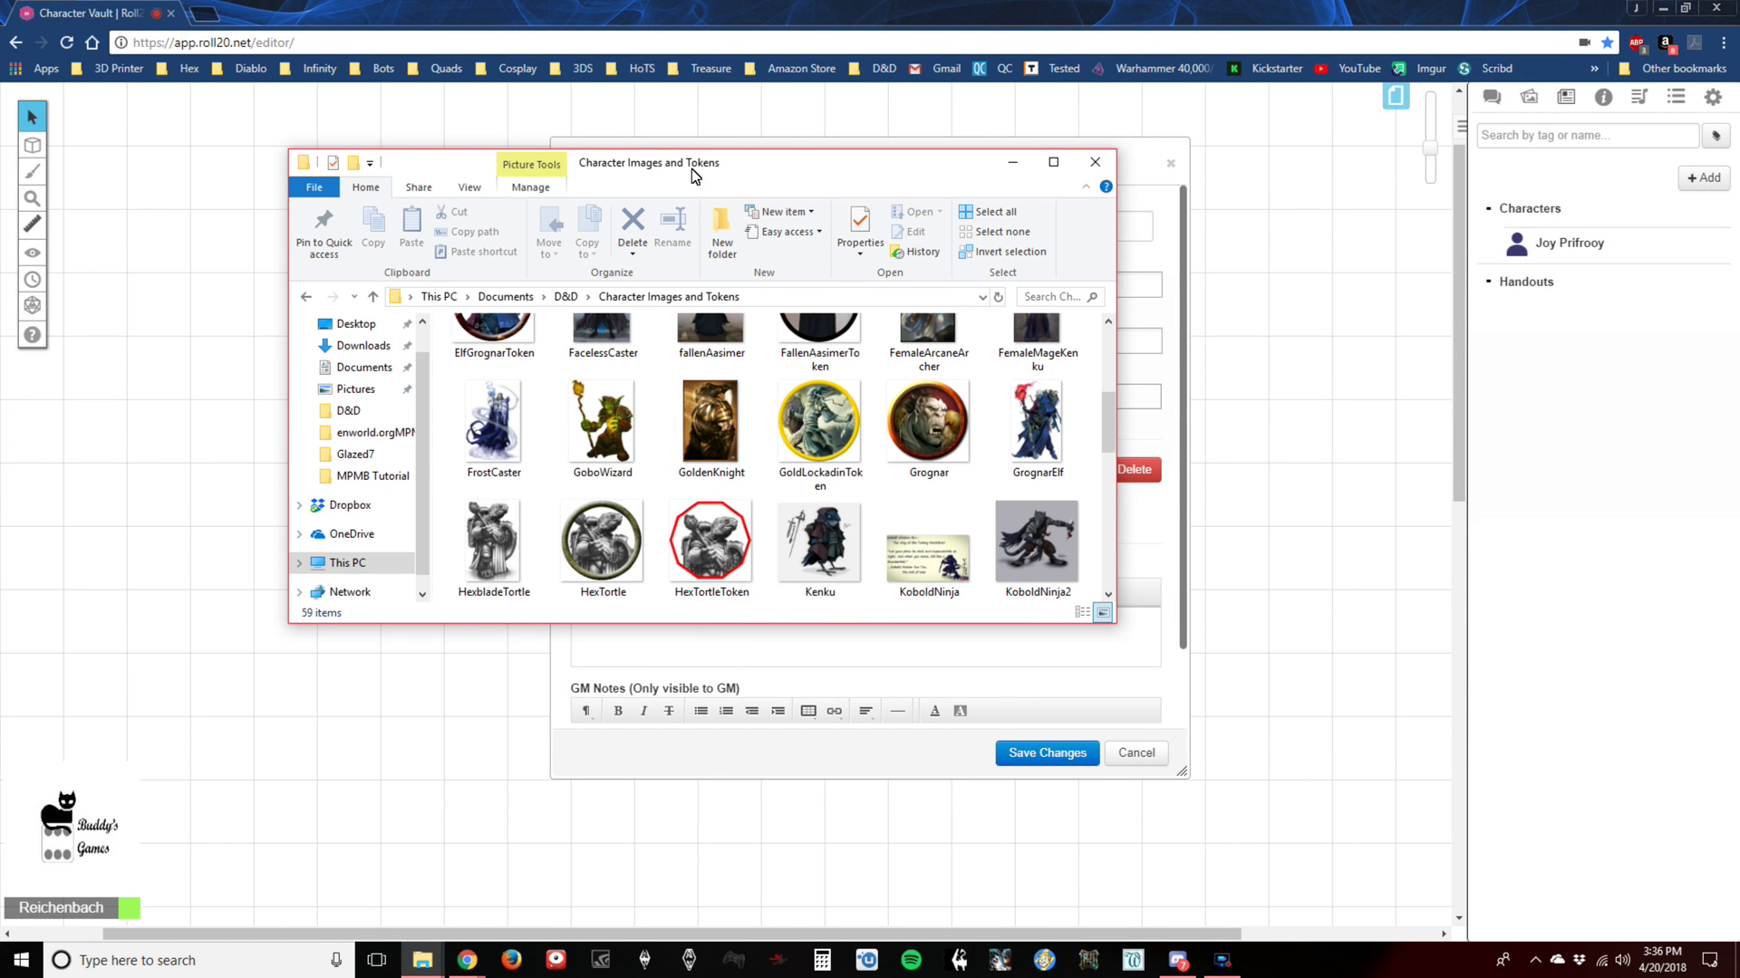
{"action": "left_click_drag", "start_coordinate": [693, 169], "coordinate": [1279, 143]}
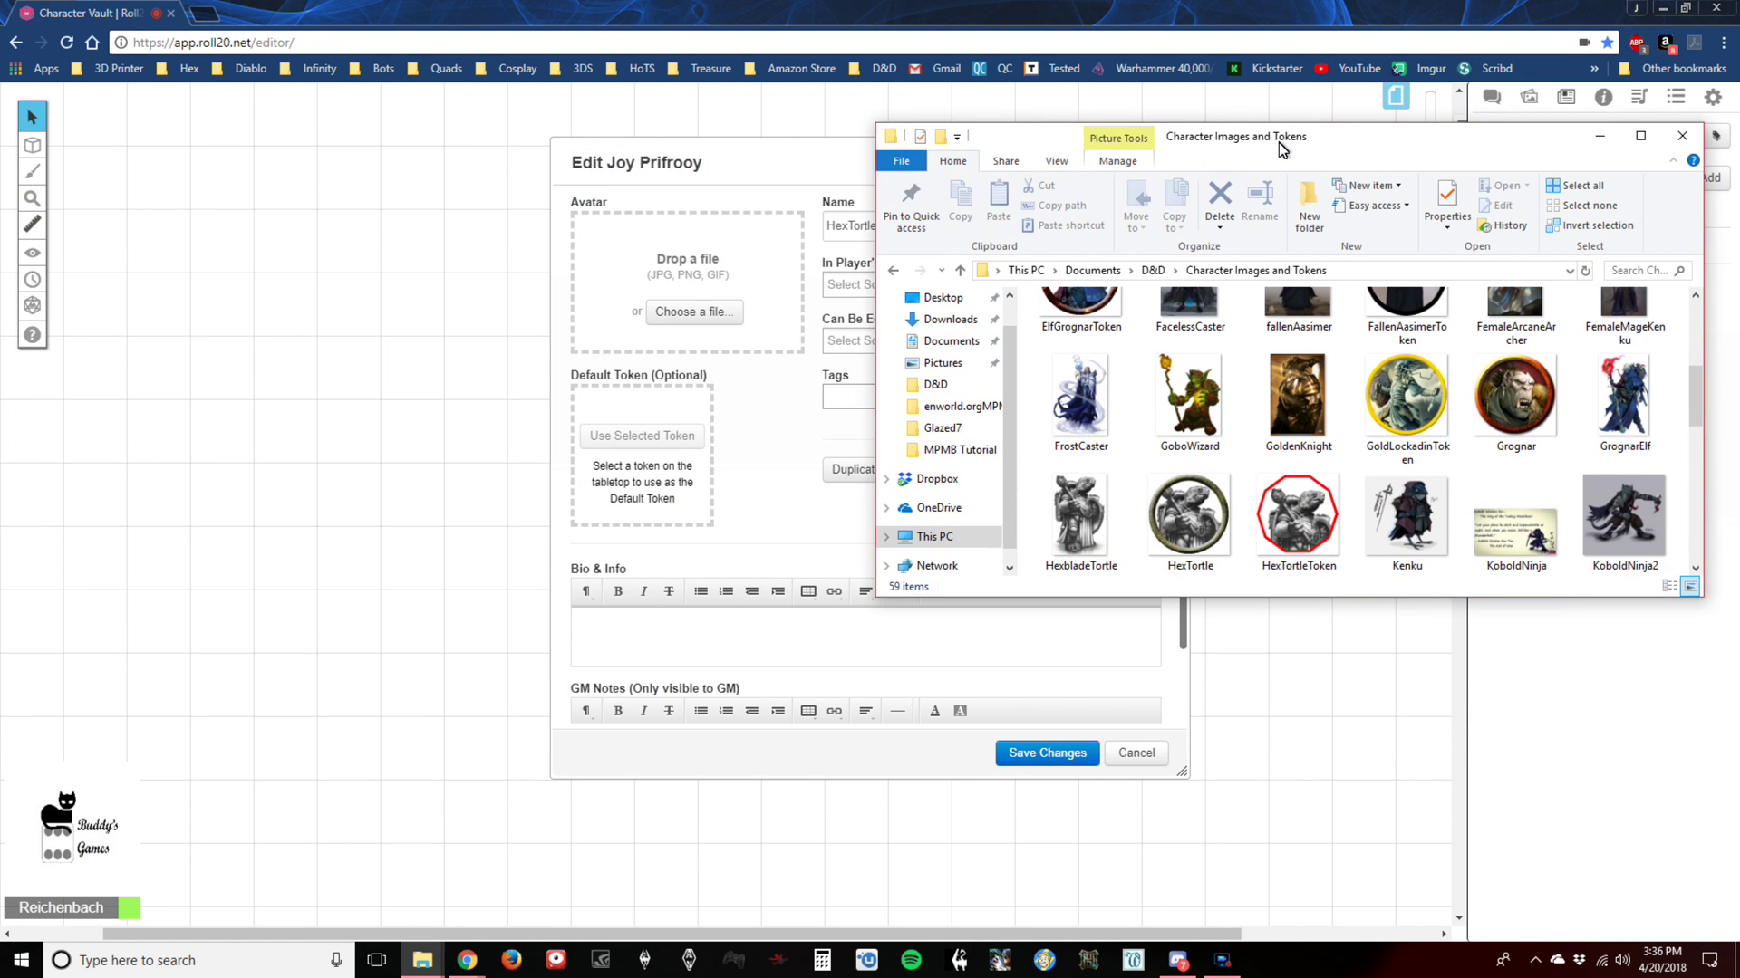
{"action": "left_click_drag", "start_coordinate": [1191, 520], "coordinate": [694, 314]}
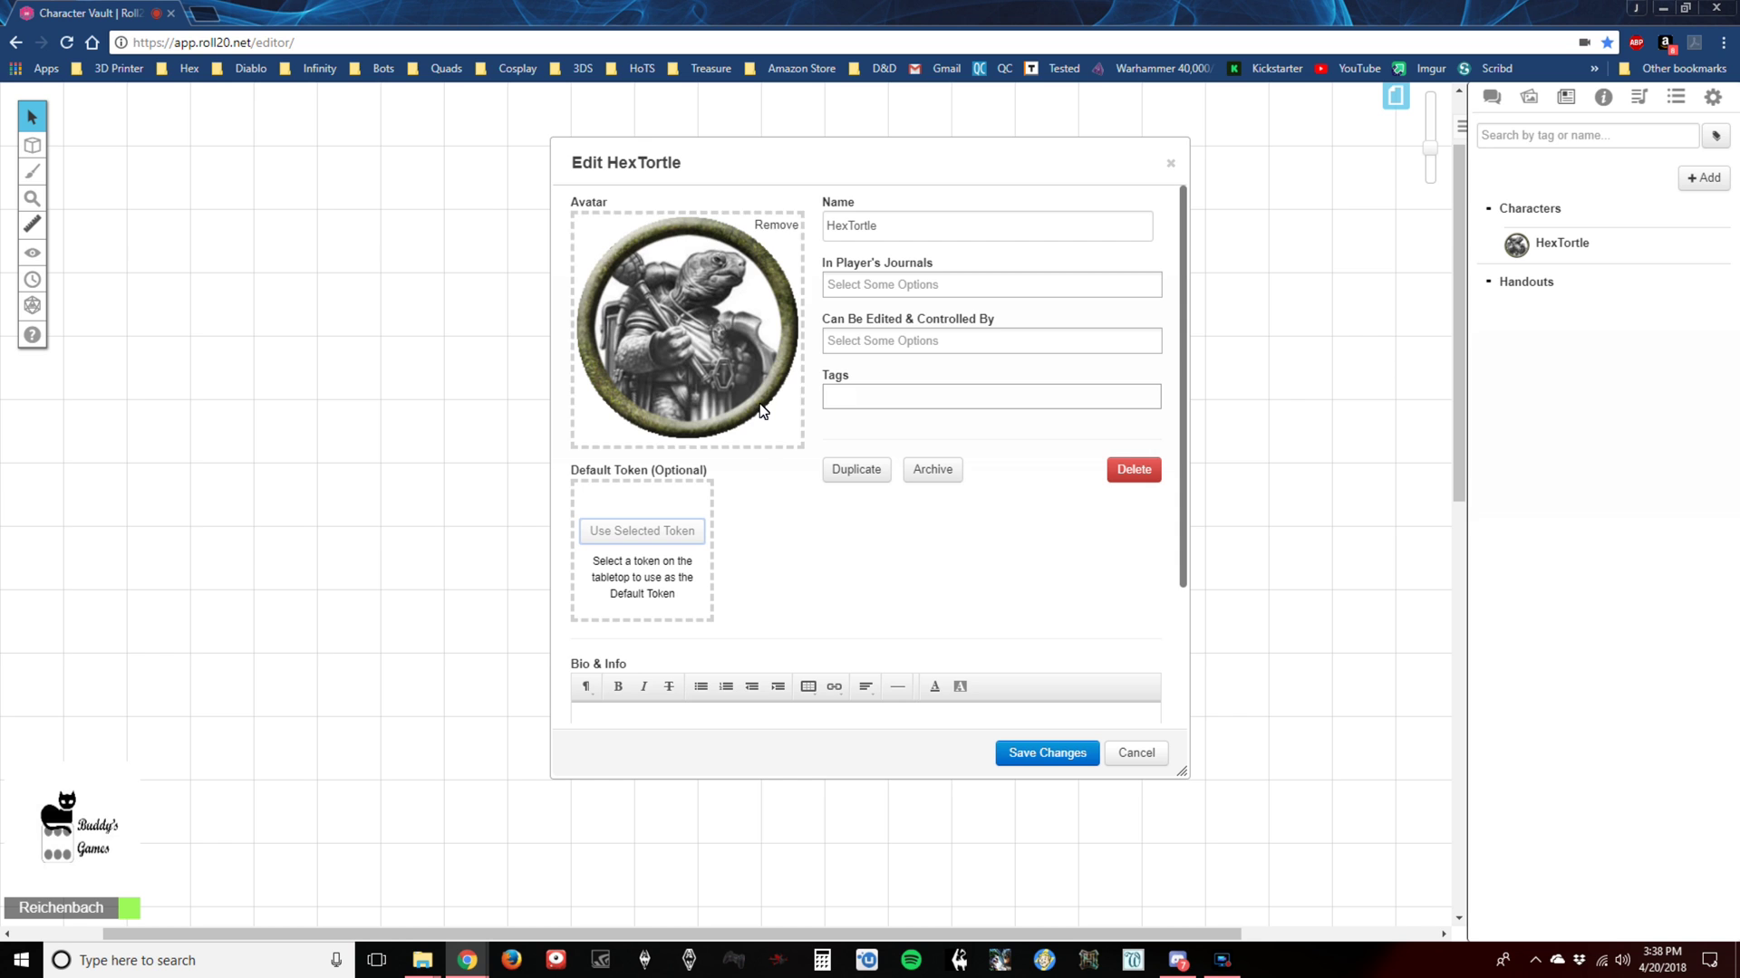
{"action": "left_click", "coordinate": [1047, 755]}
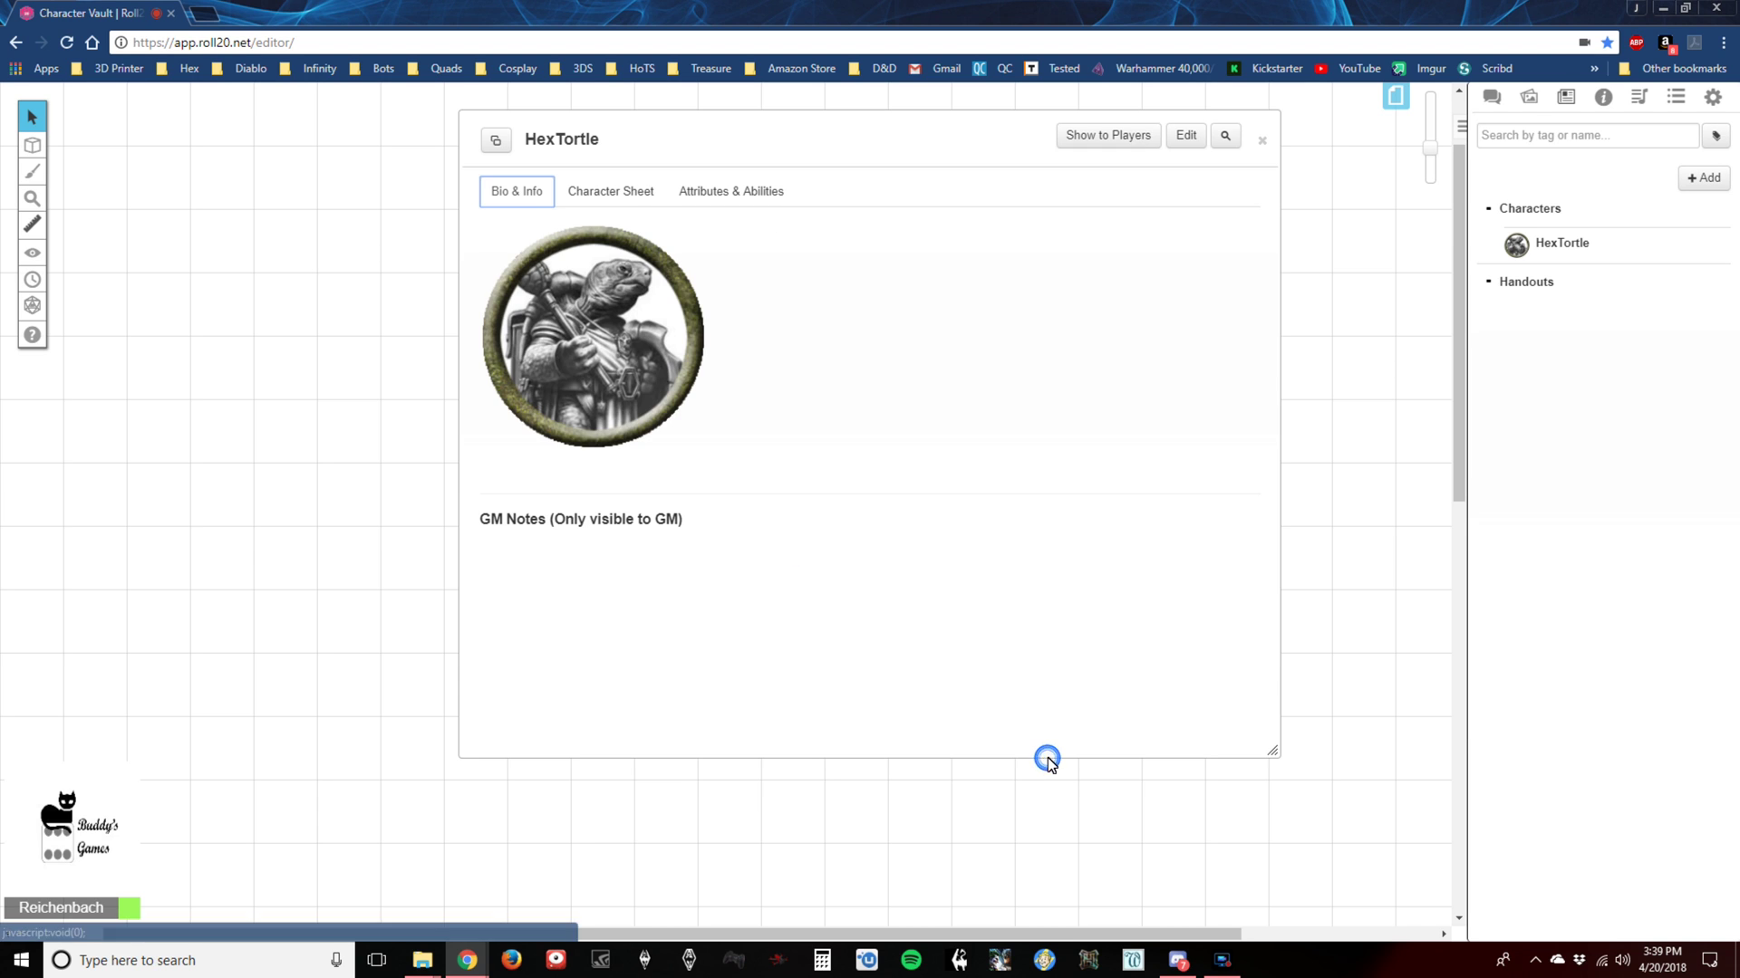
Show HexTortle's character sheet, open the HexTortleLvl1 PDF from the MPMB Tutorial folder in Acrobat Reader, and look over its first page.
{"action": "left_click", "coordinate": [629, 193]}
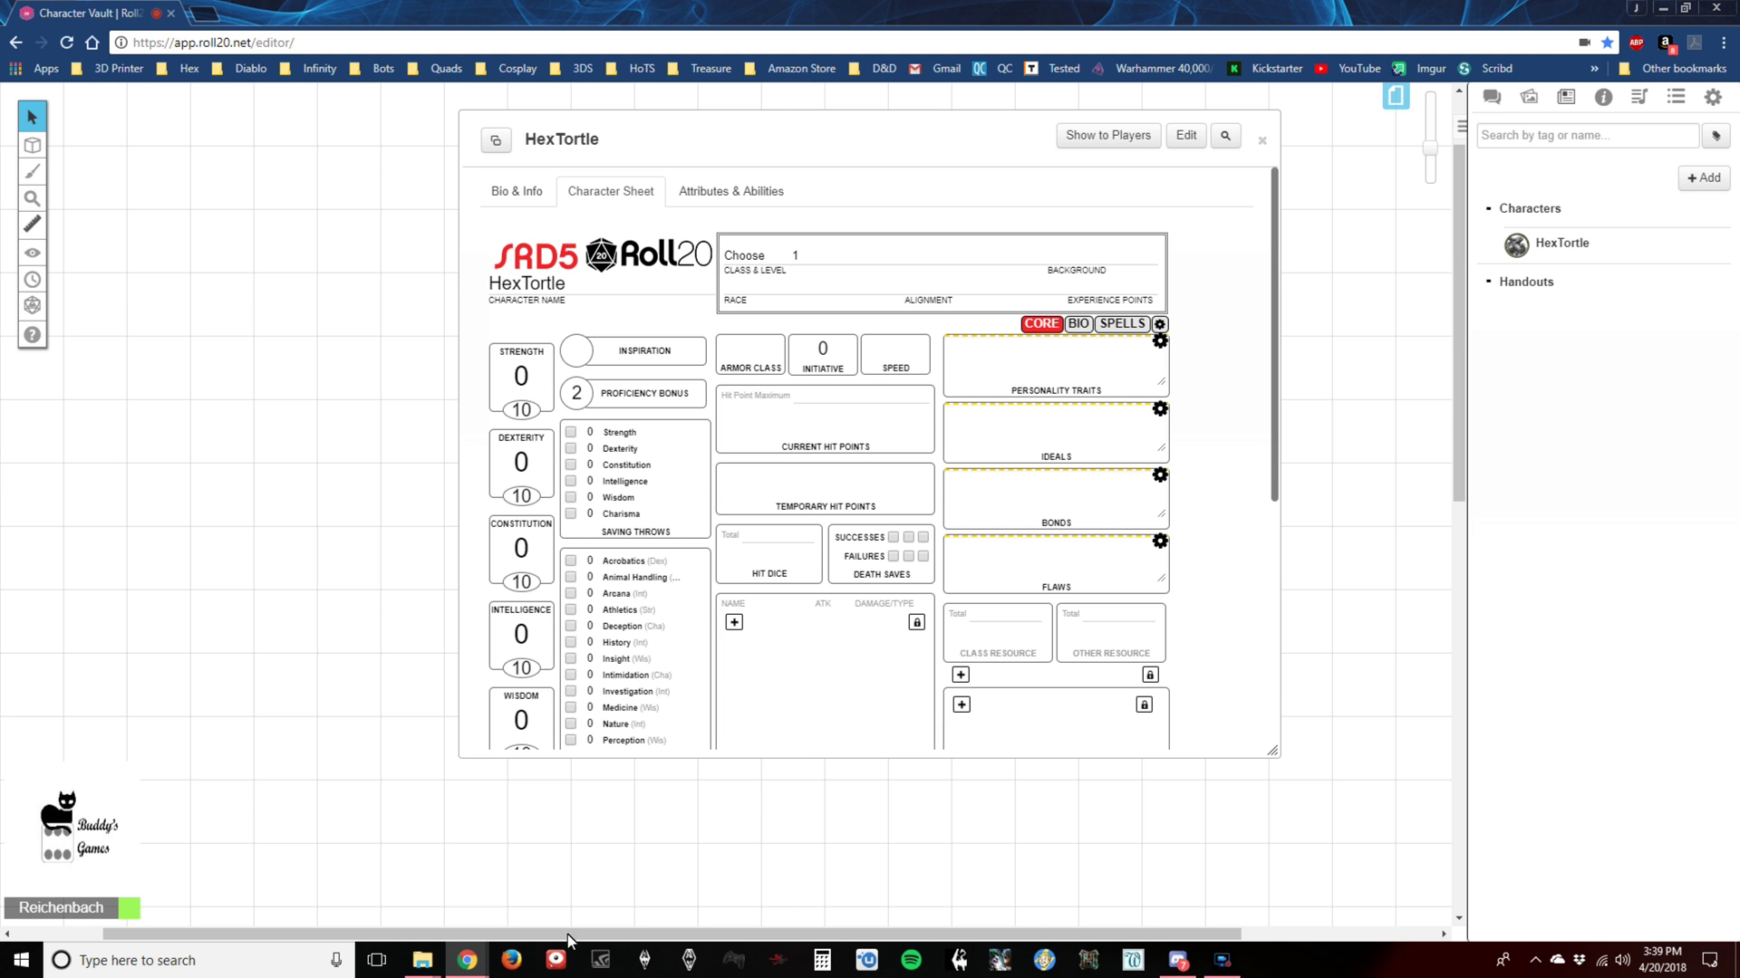
{"action": "left_click", "coordinate": [421, 962]}
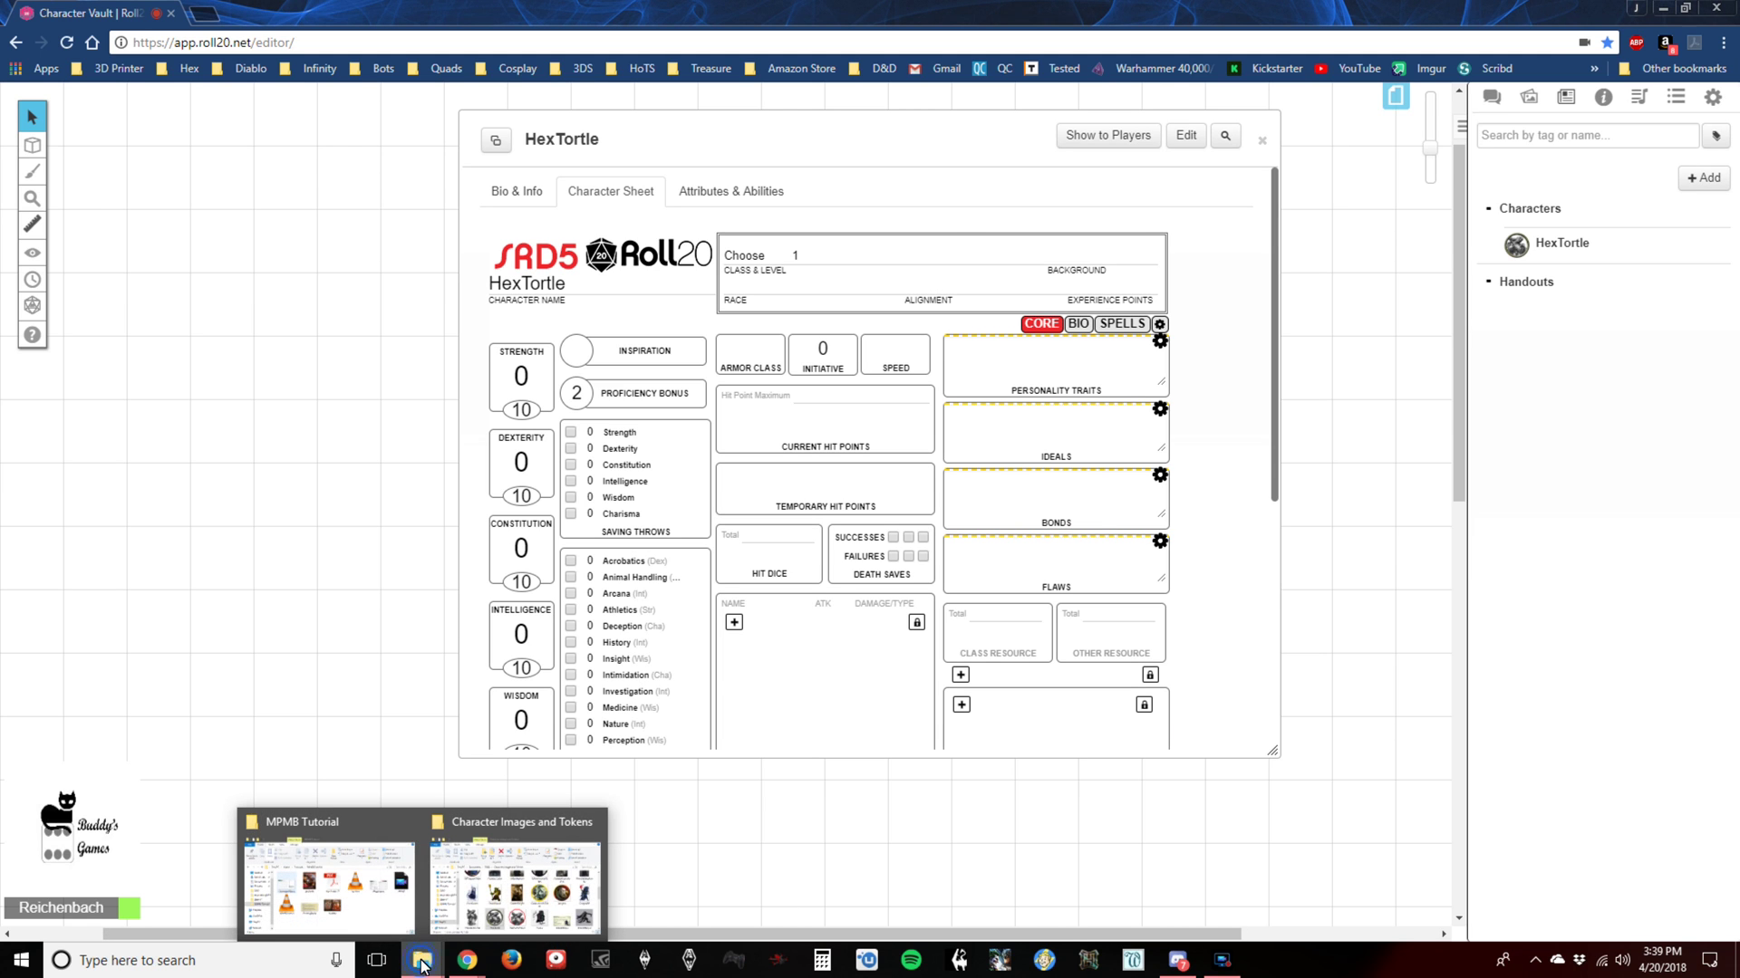
{"action": "left_click", "coordinate": [377, 904]}
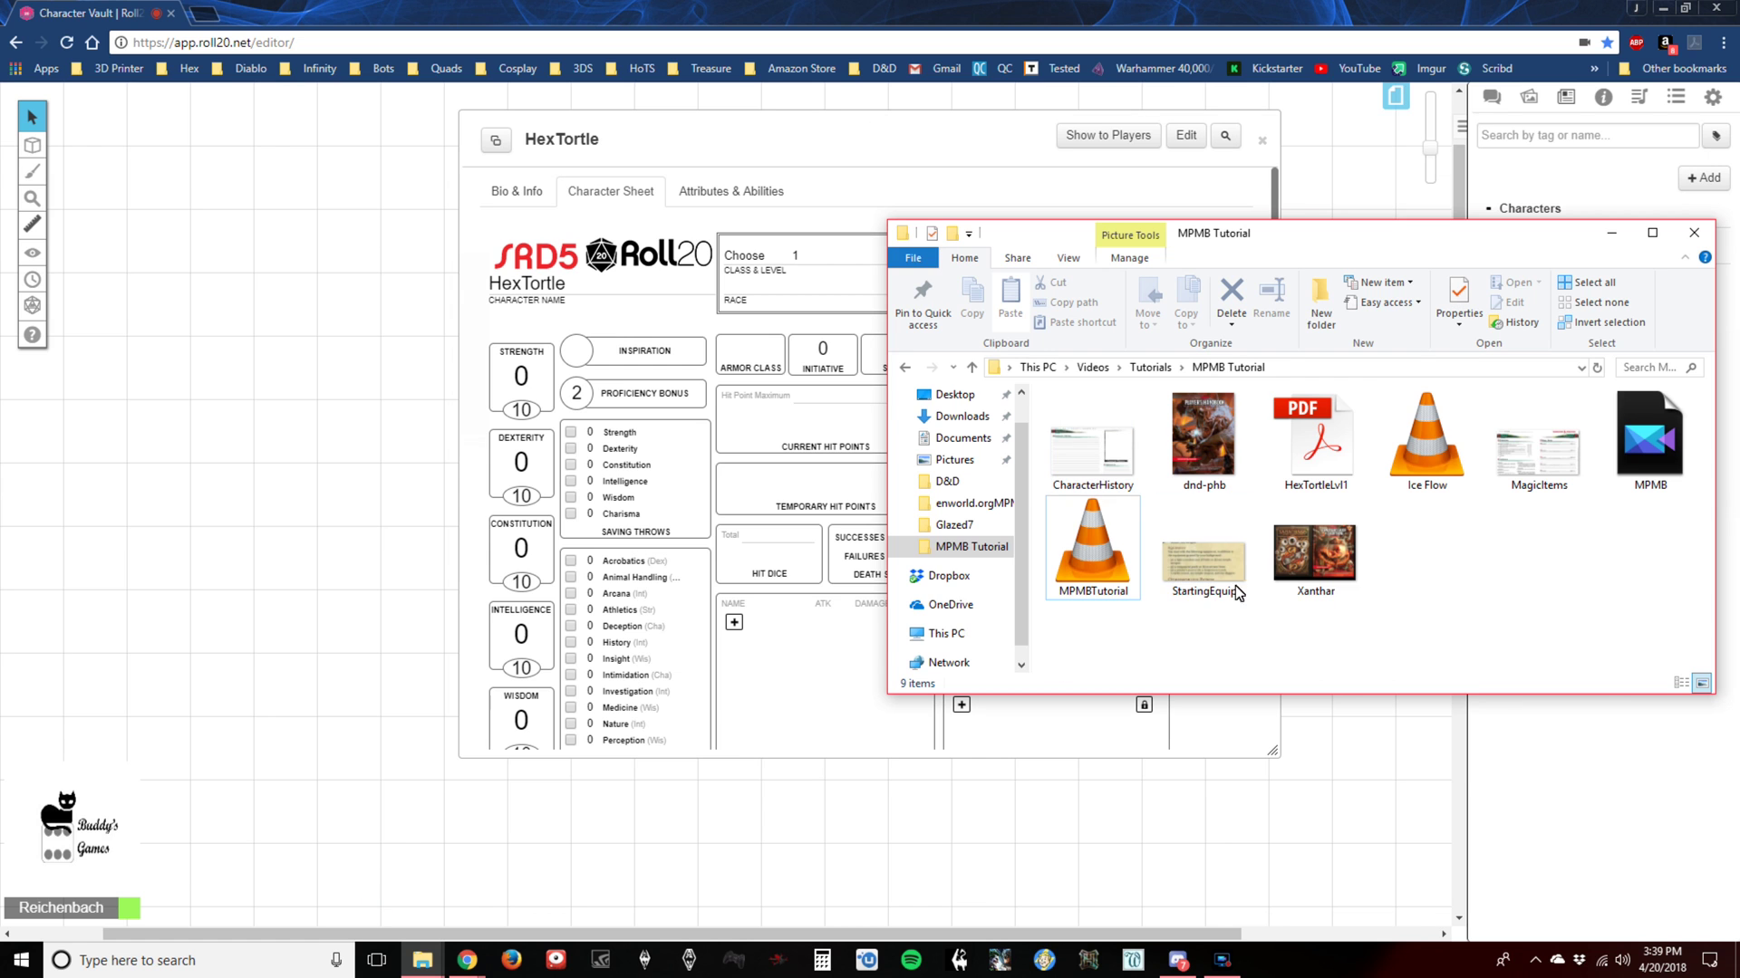
{"action": "double_click", "coordinate": [1316, 448]}
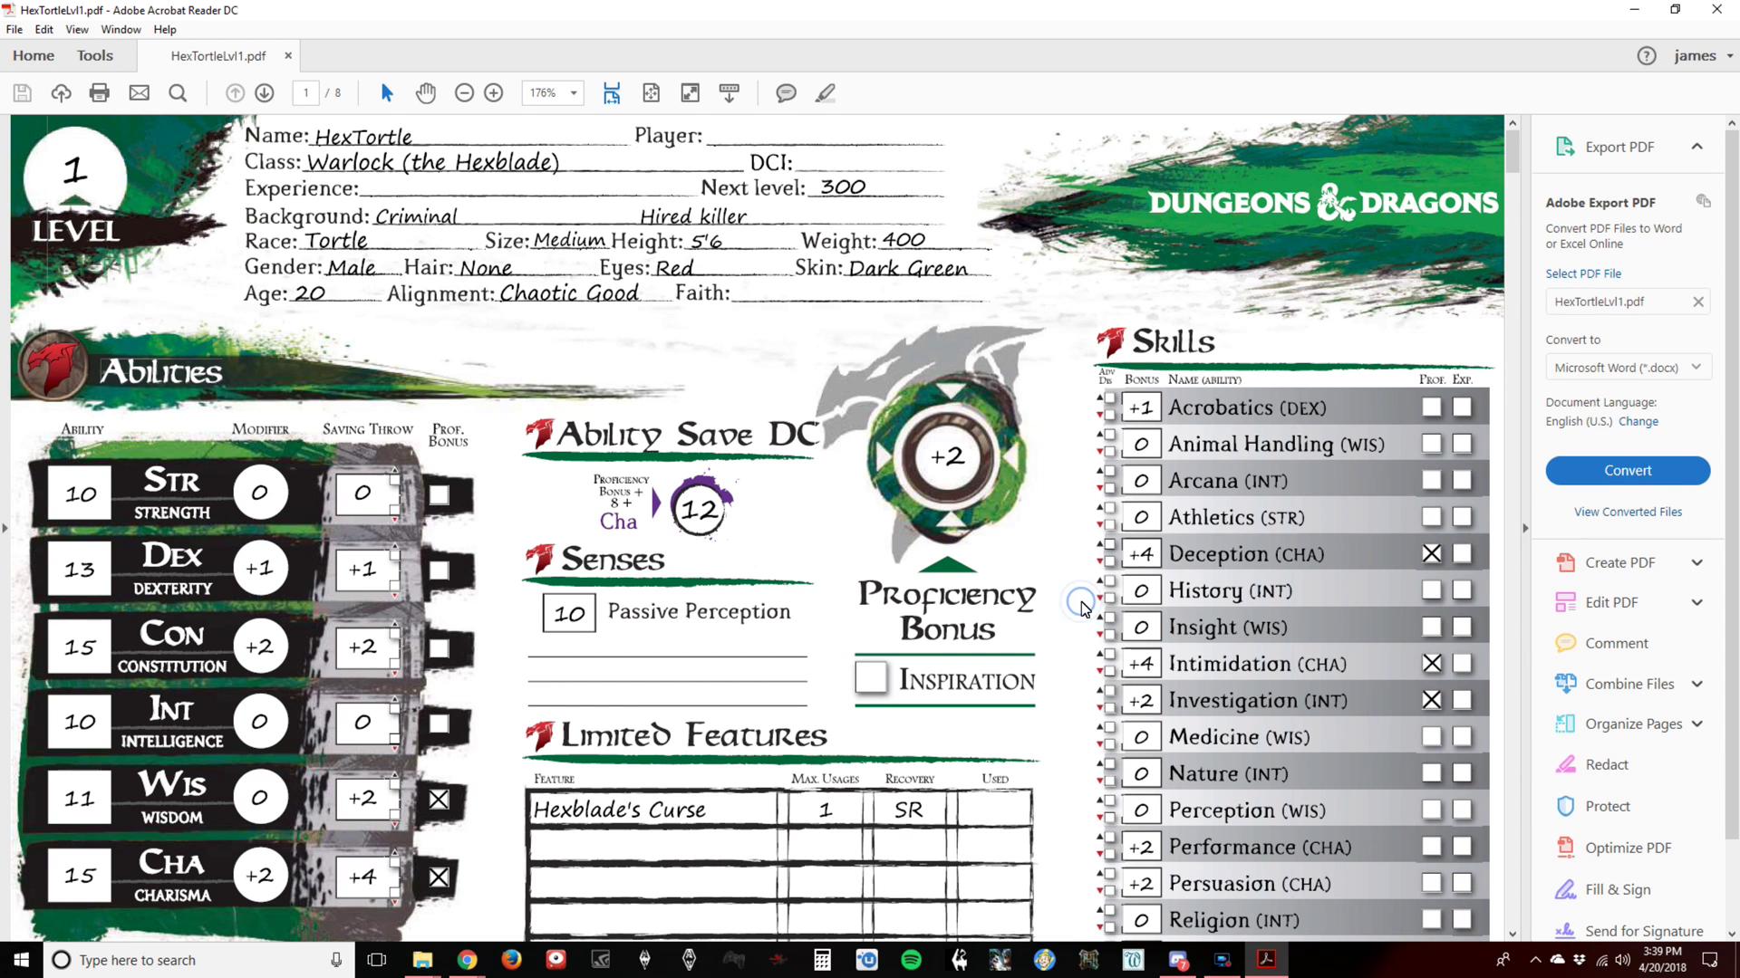
{"action": "scroll", "coordinate": [1085, 609], "scroll_direction": "down", "scroll_amount": 3}
{"action": "scroll", "coordinate": [1083, 607], "scroll_direction": "down", "scroll_amount": 5}
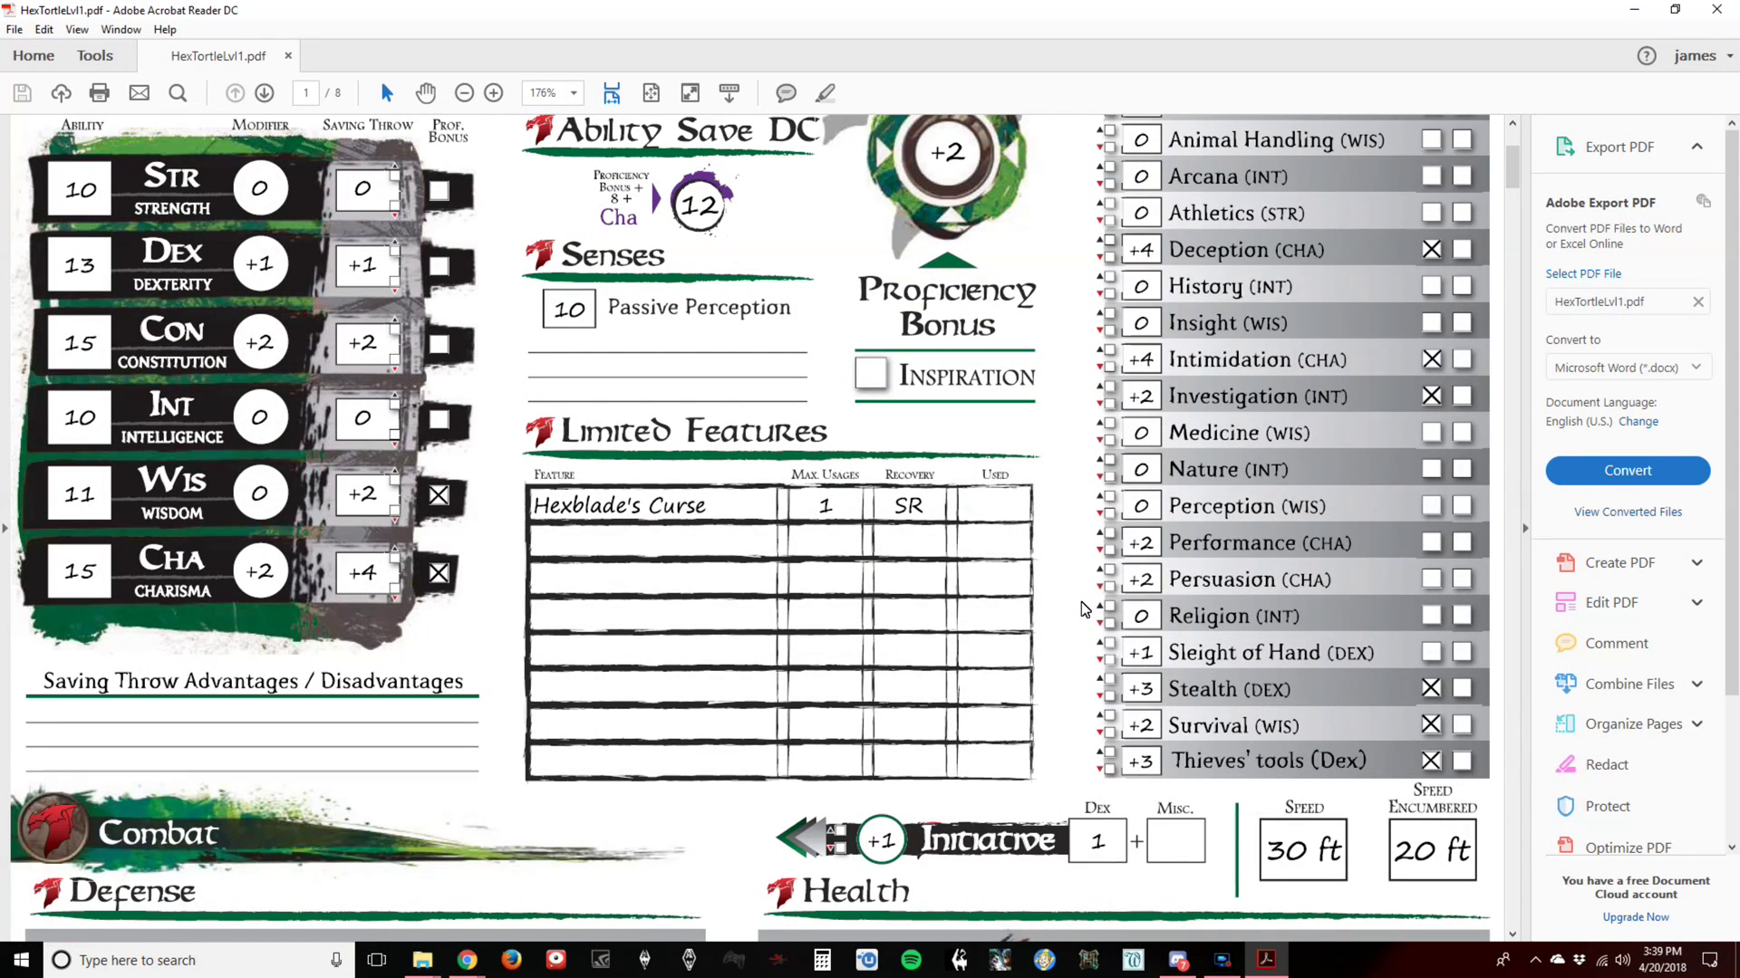
{"action": "scroll", "coordinate": [1080, 601], "scroll_direction": "up", "scroll_amount": 4}
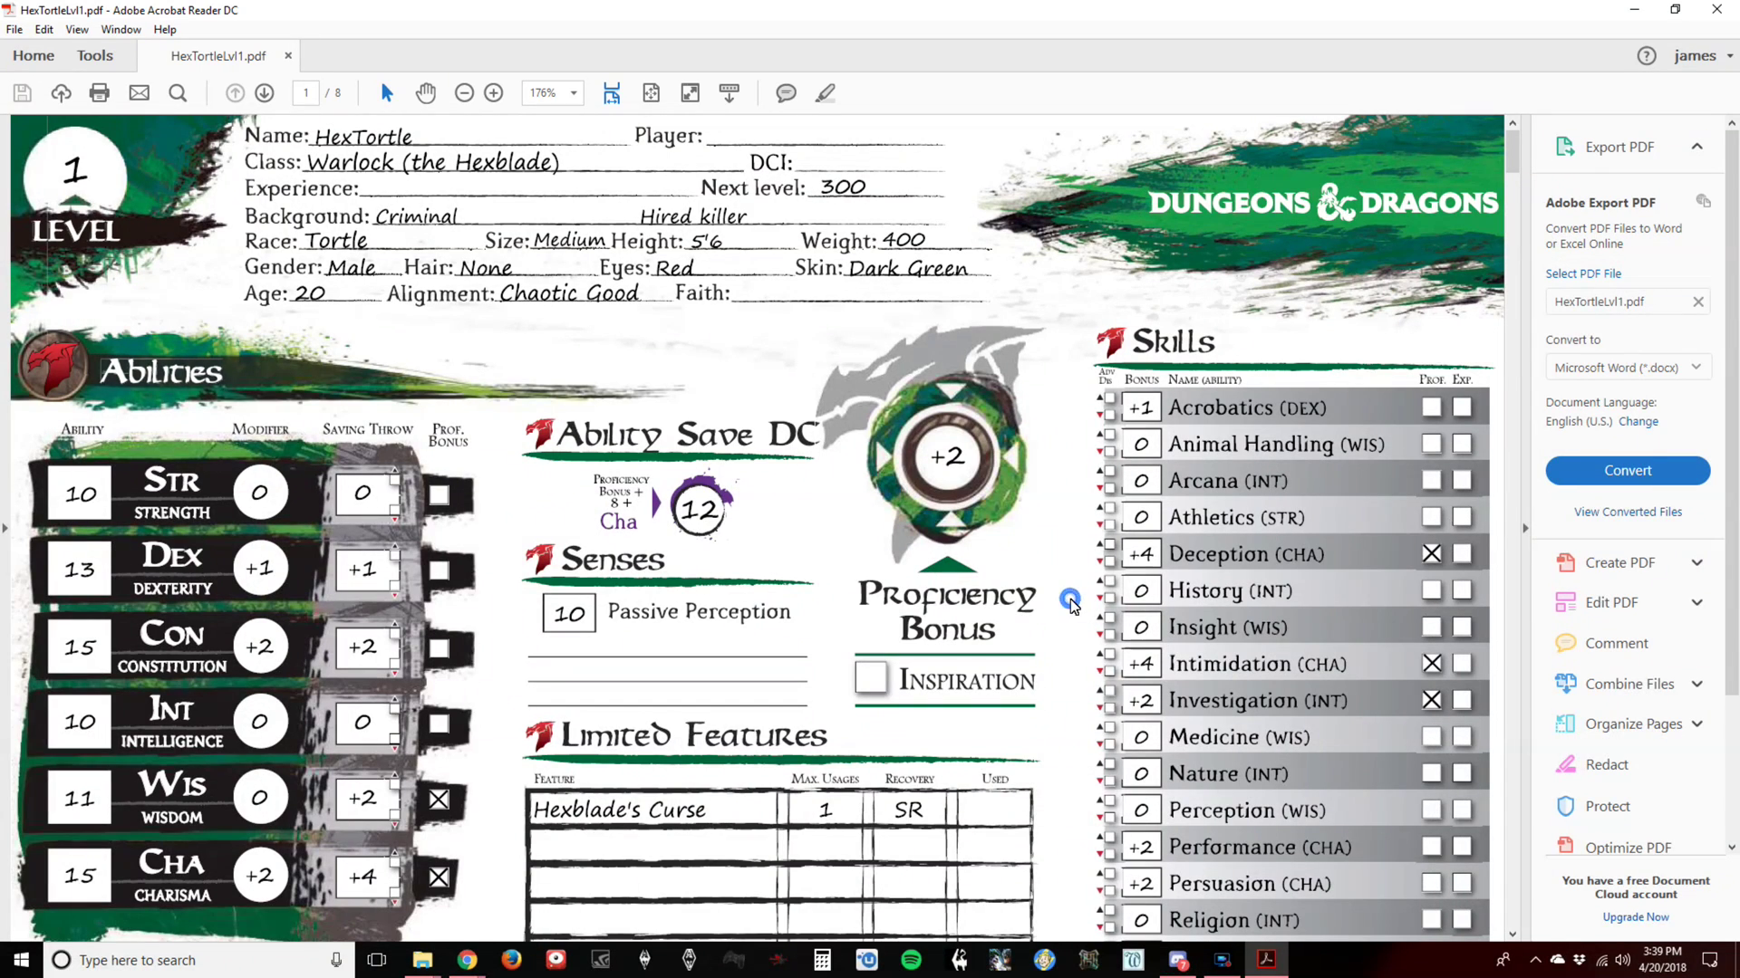
Arrange the browser and the PDF side by side, and enlarge the HexTortle sheet window to nearly the full browser height.
{"action": "left_click", "coordinate": [1675, 11]}
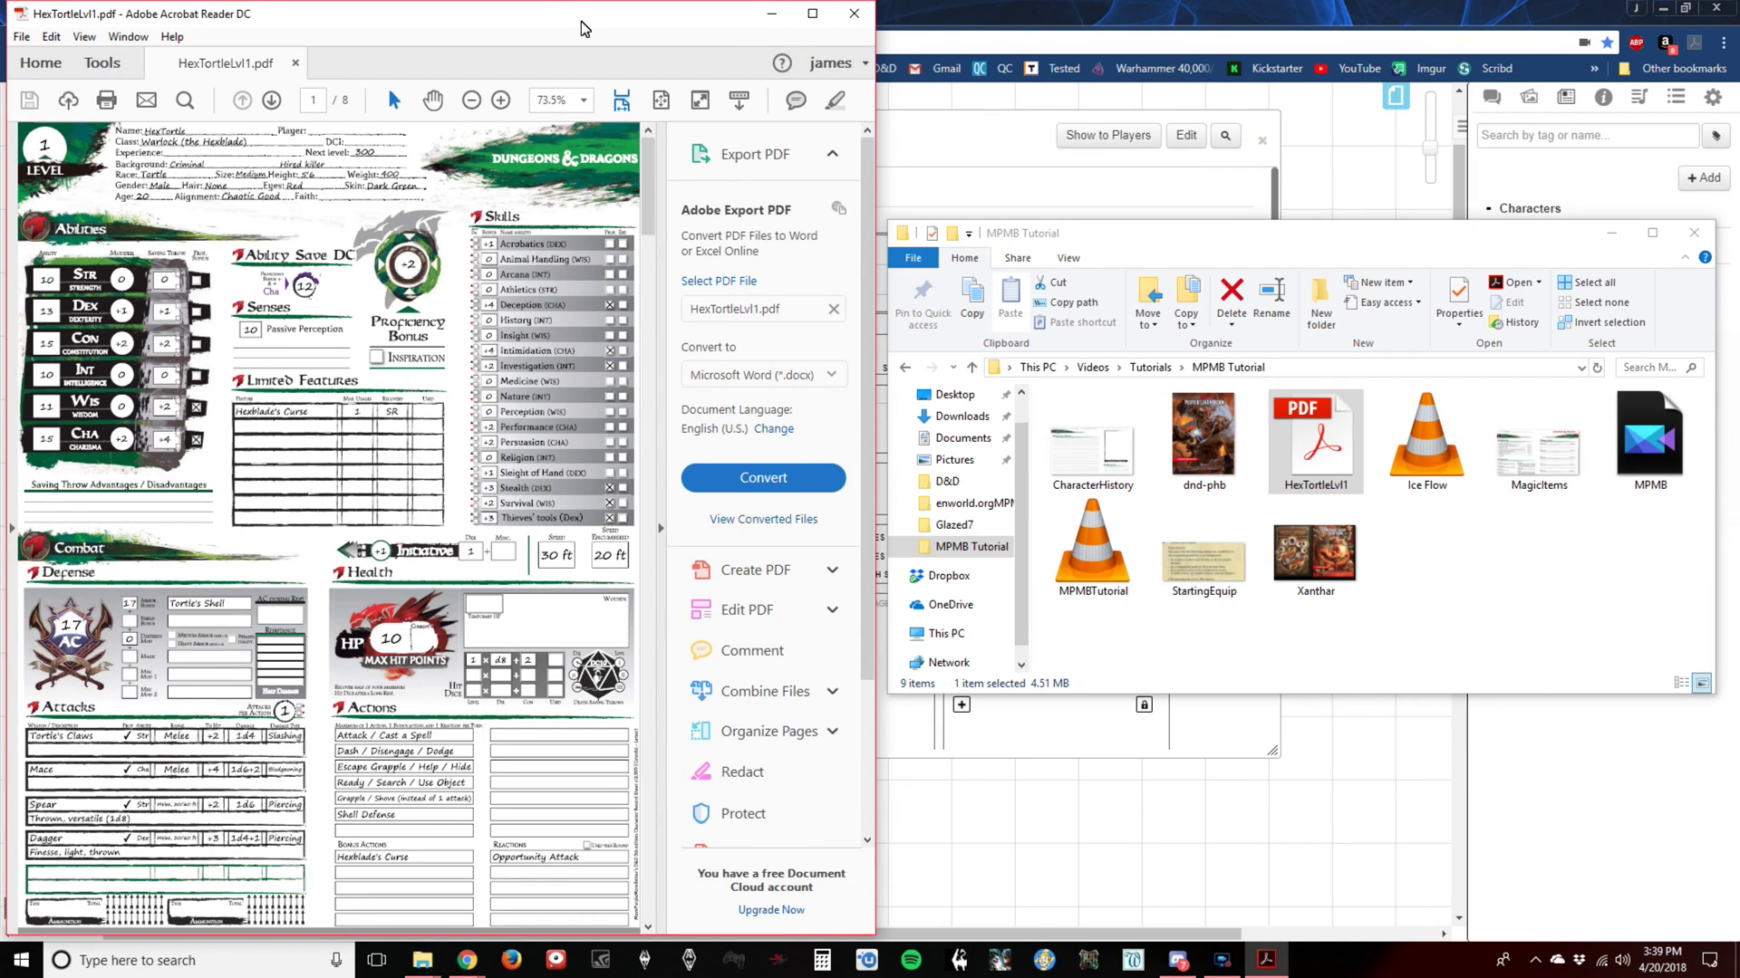
{"action": "left_click_drag", "start_coordinate": [581, 28], "coordinate": [1736, 36]}
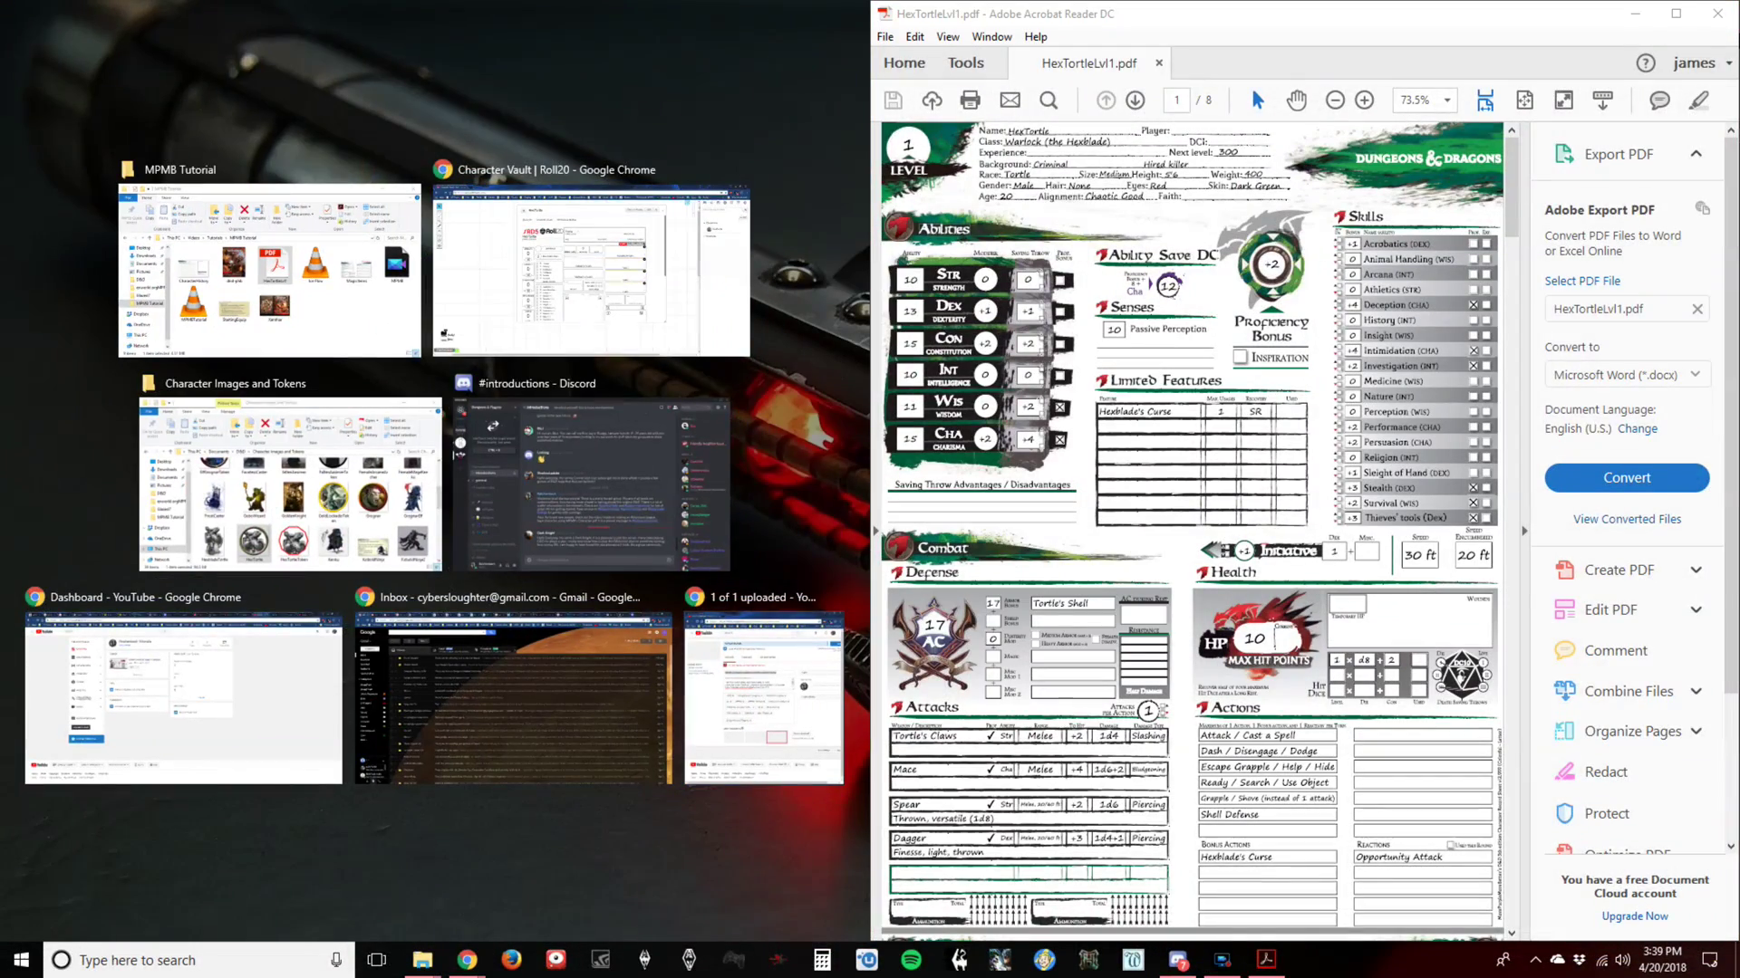
{"action": "left_click", "coordinate": [685, 312]}
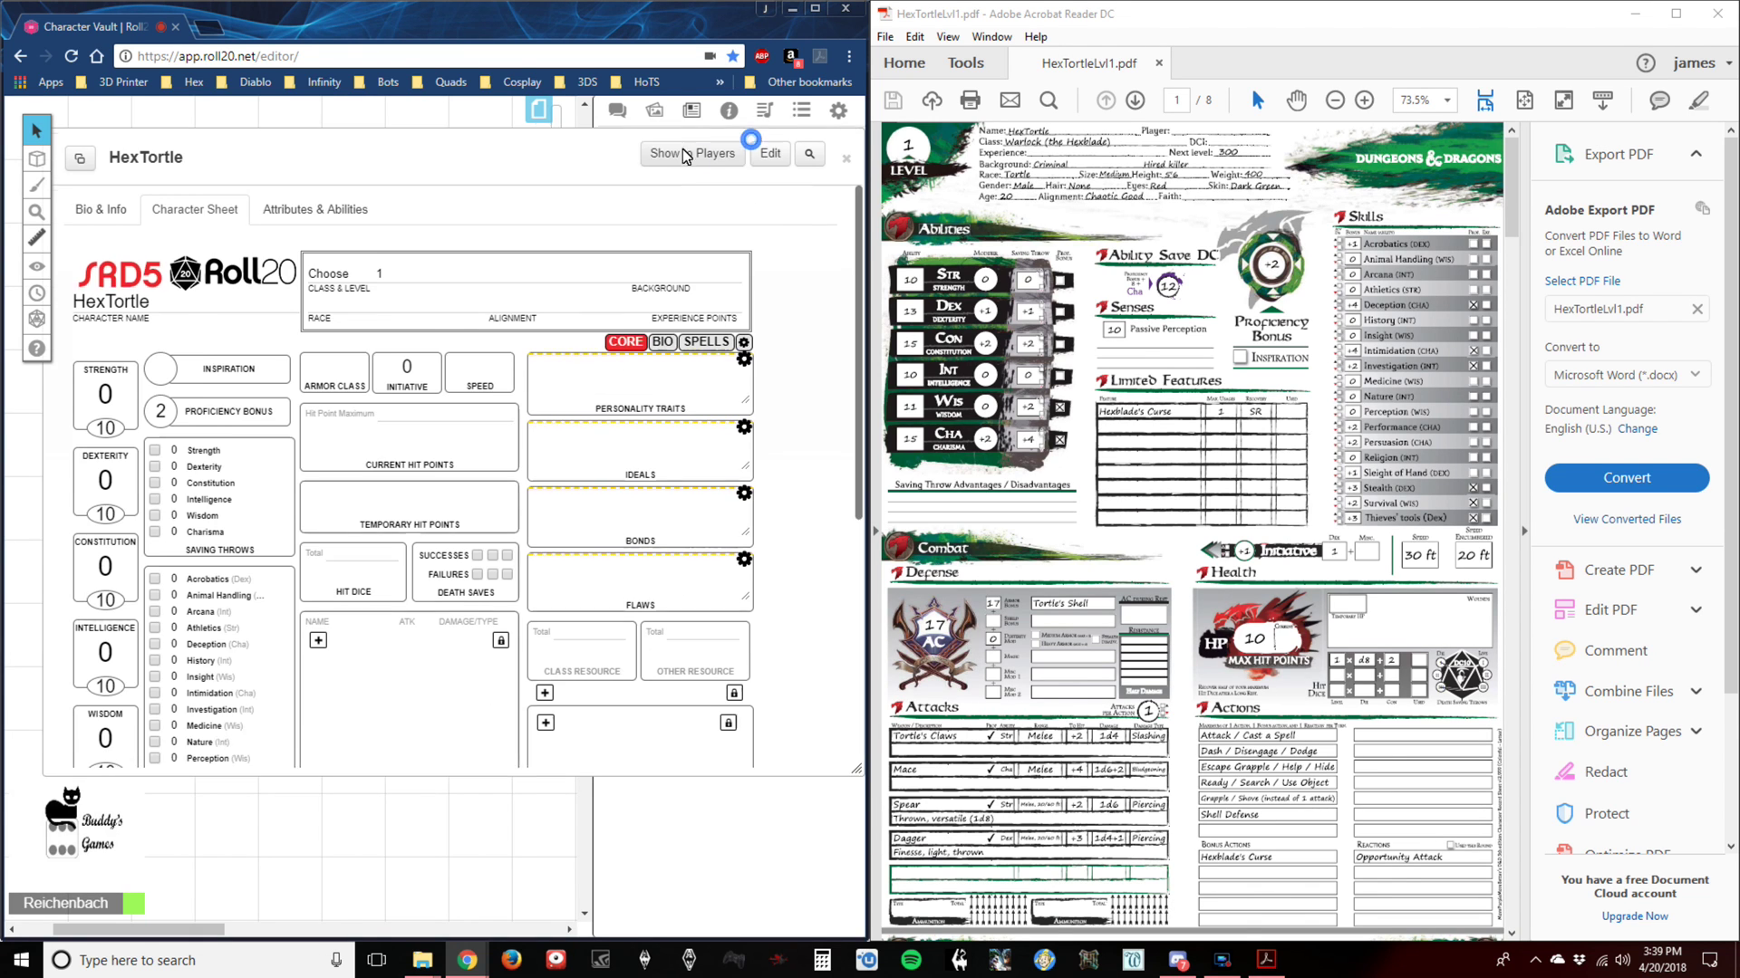
{"action": "left_click_drag", "start_coordinate": [633, 136], "coordinate": [632, 128]}
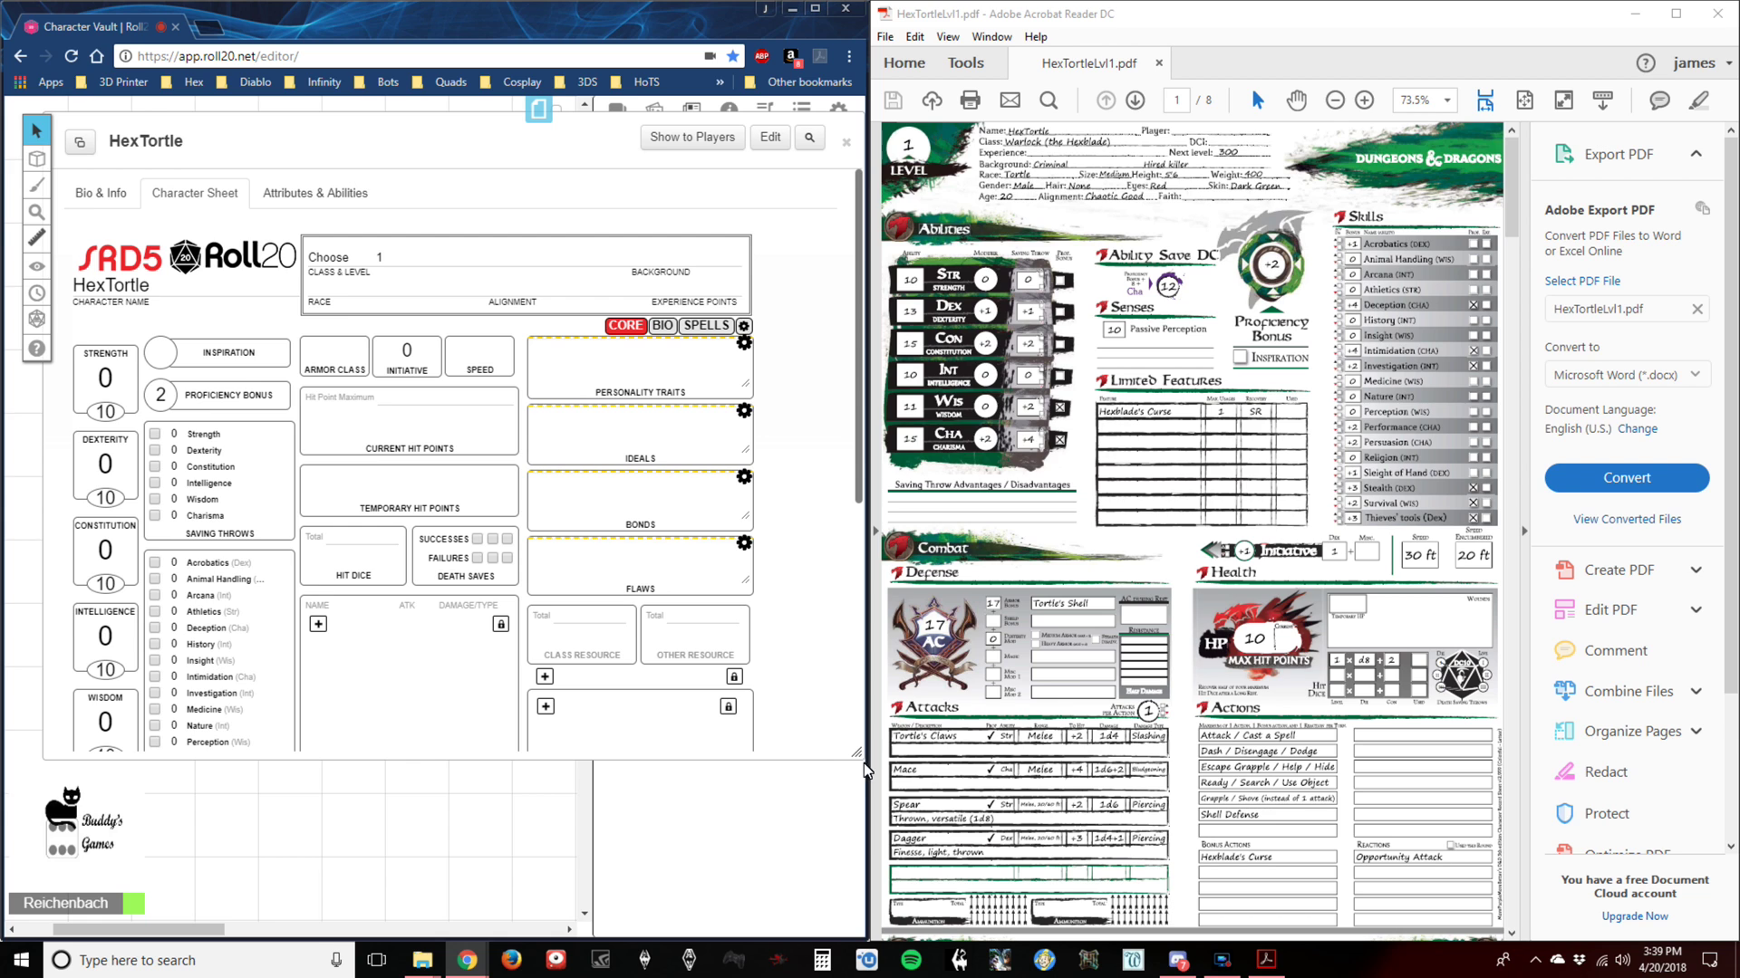
{"action": "left_click_drag", "start_coordinate": [854, 754], "coordinate": [825, 930]}
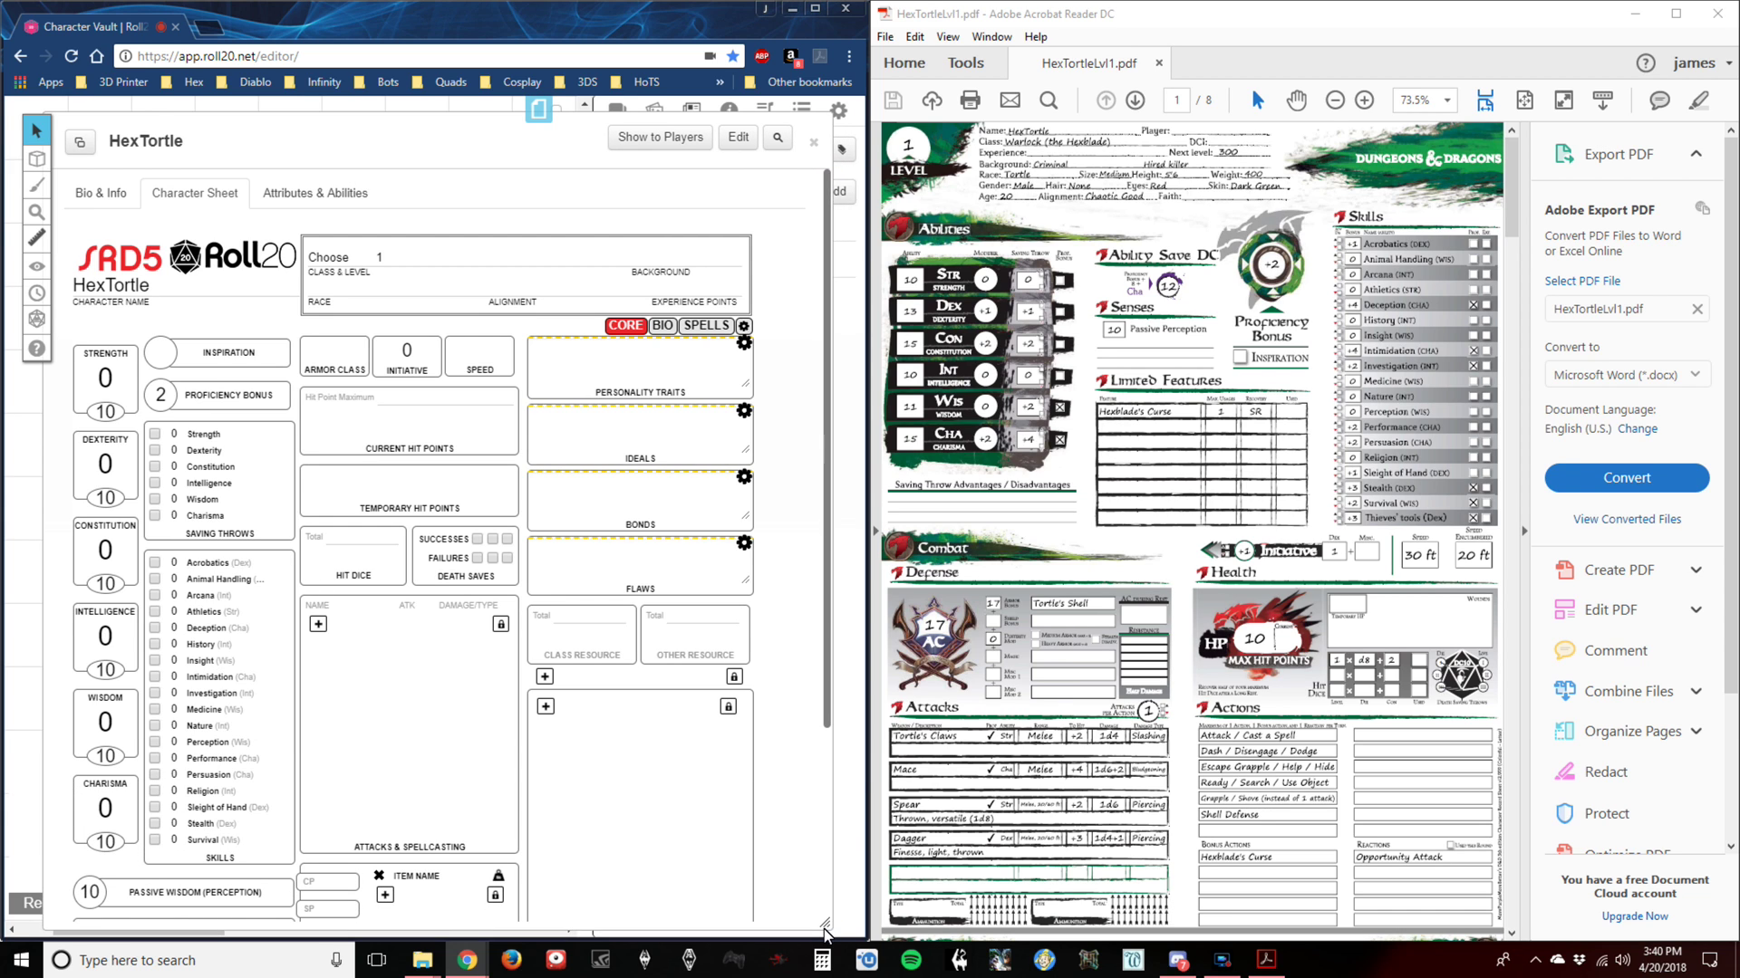
Hide the PDF reader's tools pane, and set HexTortle's class to Warlock with 1 hit die.
{"action": "scroll", "coordinate": [793, 593], "scroll_direction": "down", "scroll_amount": 3}
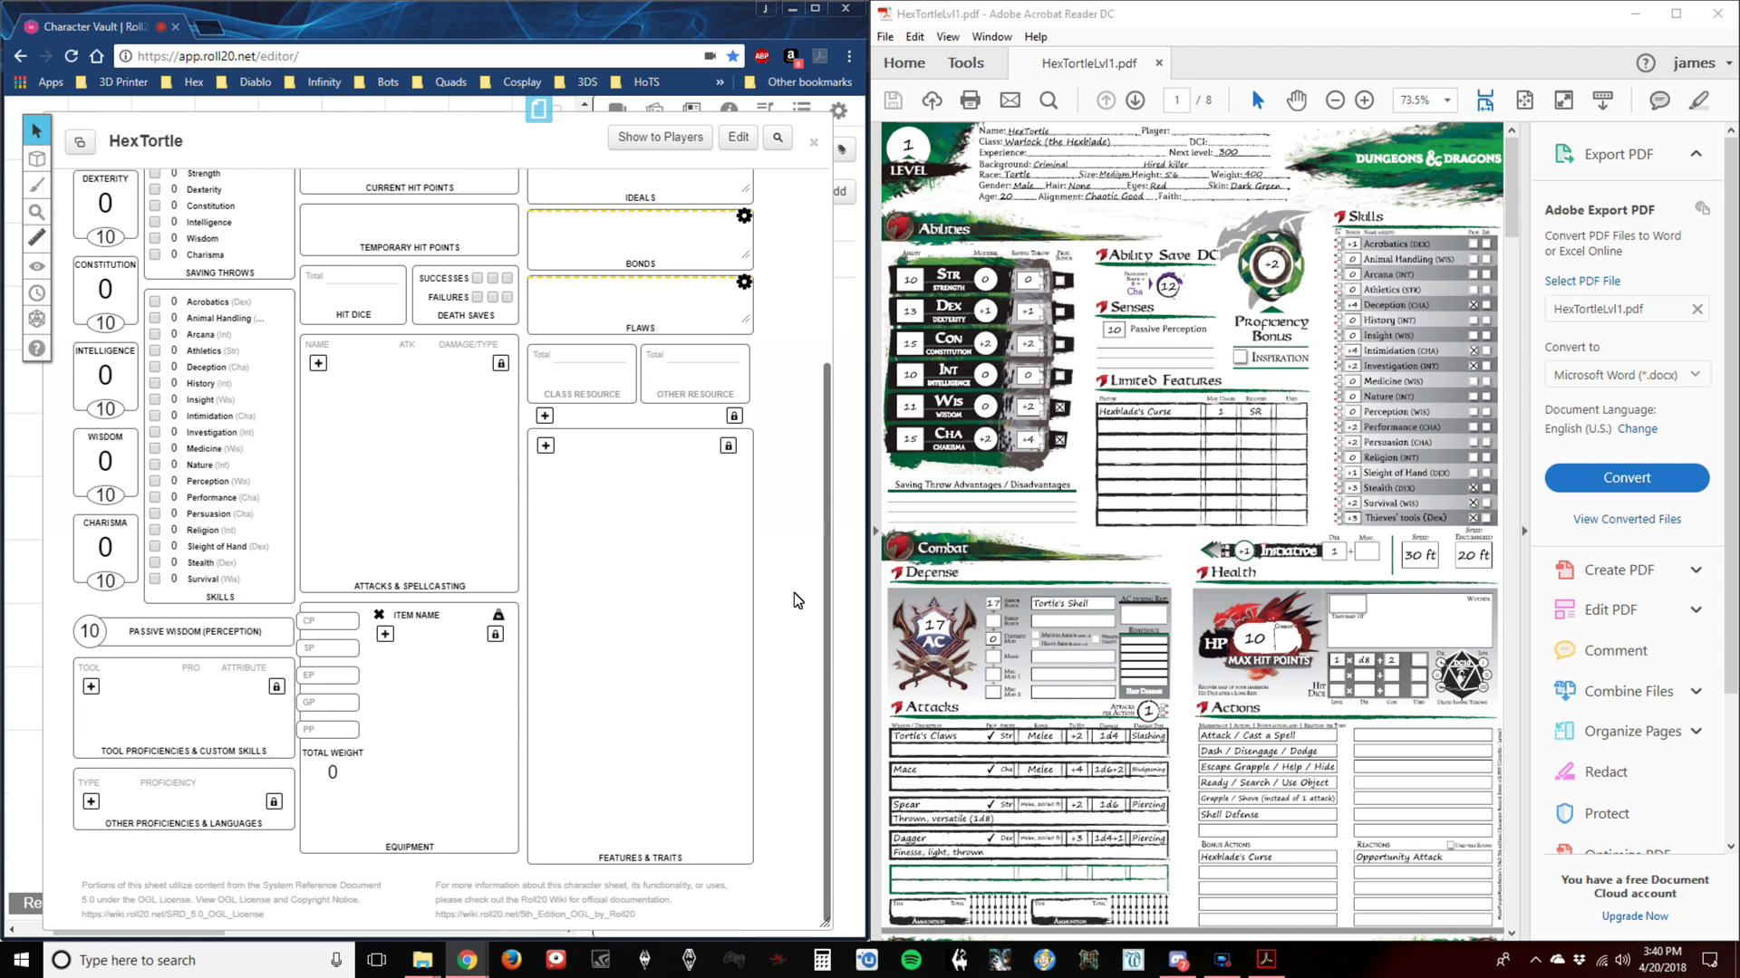
{"action": "scroll", "coordinate": [793, 592], "scroll_direction": "up", "scroll_amount": 2}
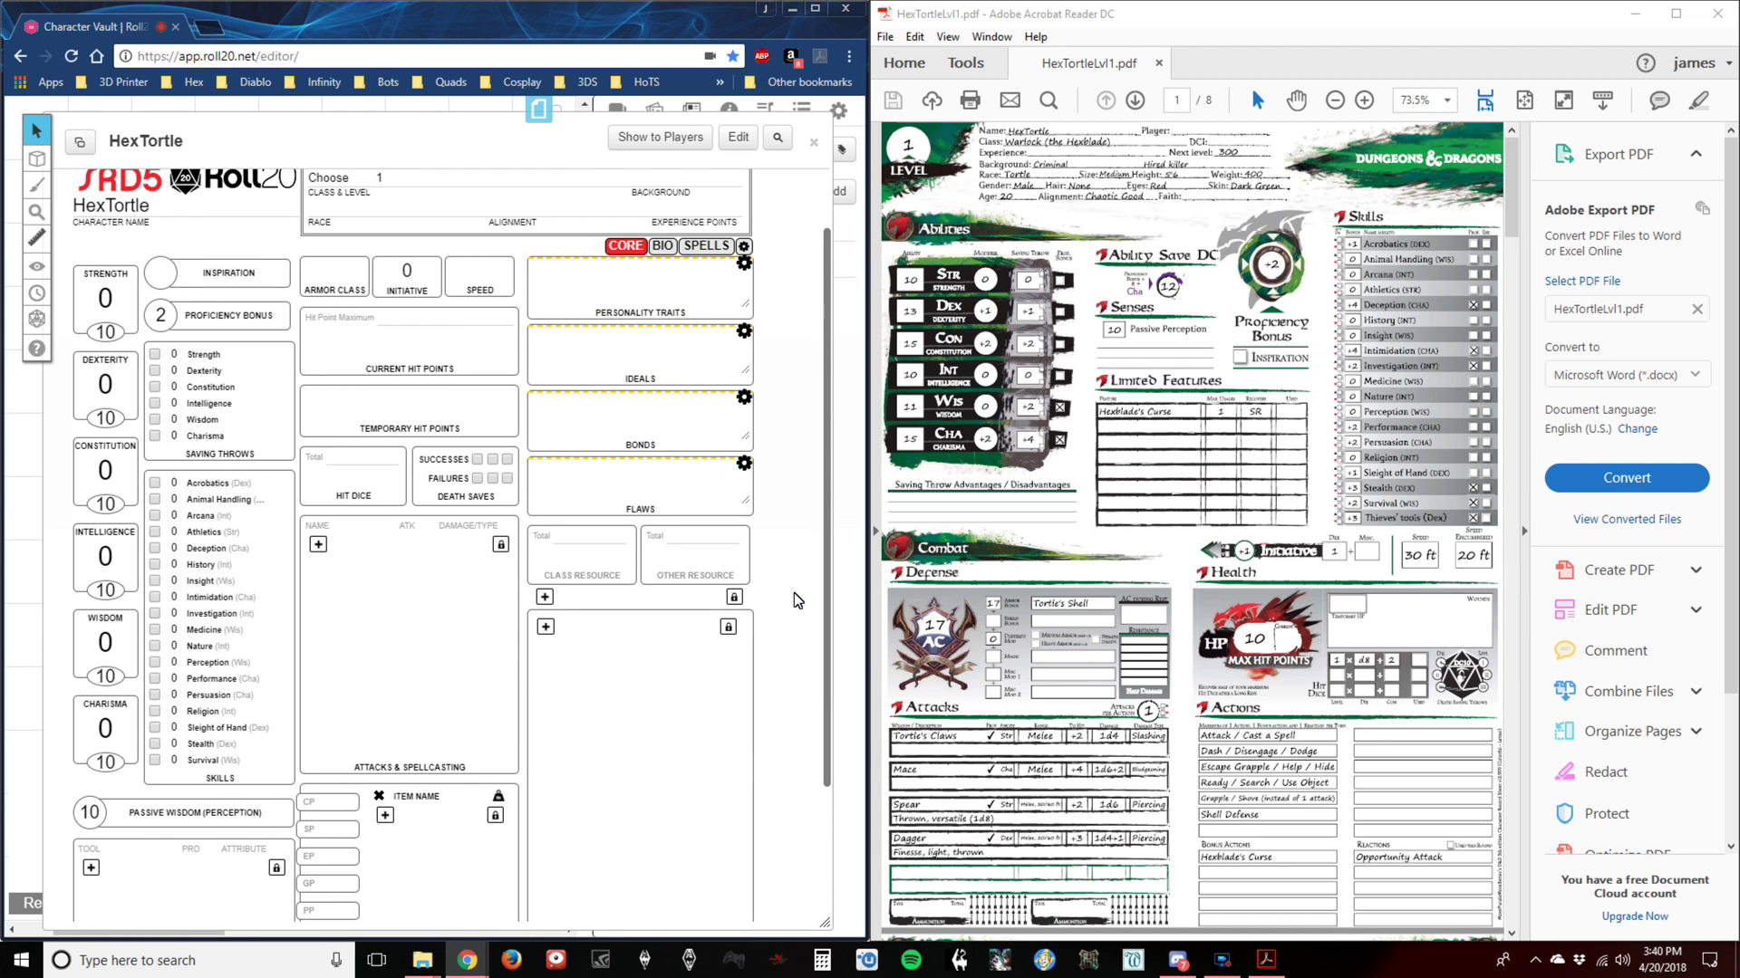
{"action": "left_click", "coordinate": [1524, 529]}
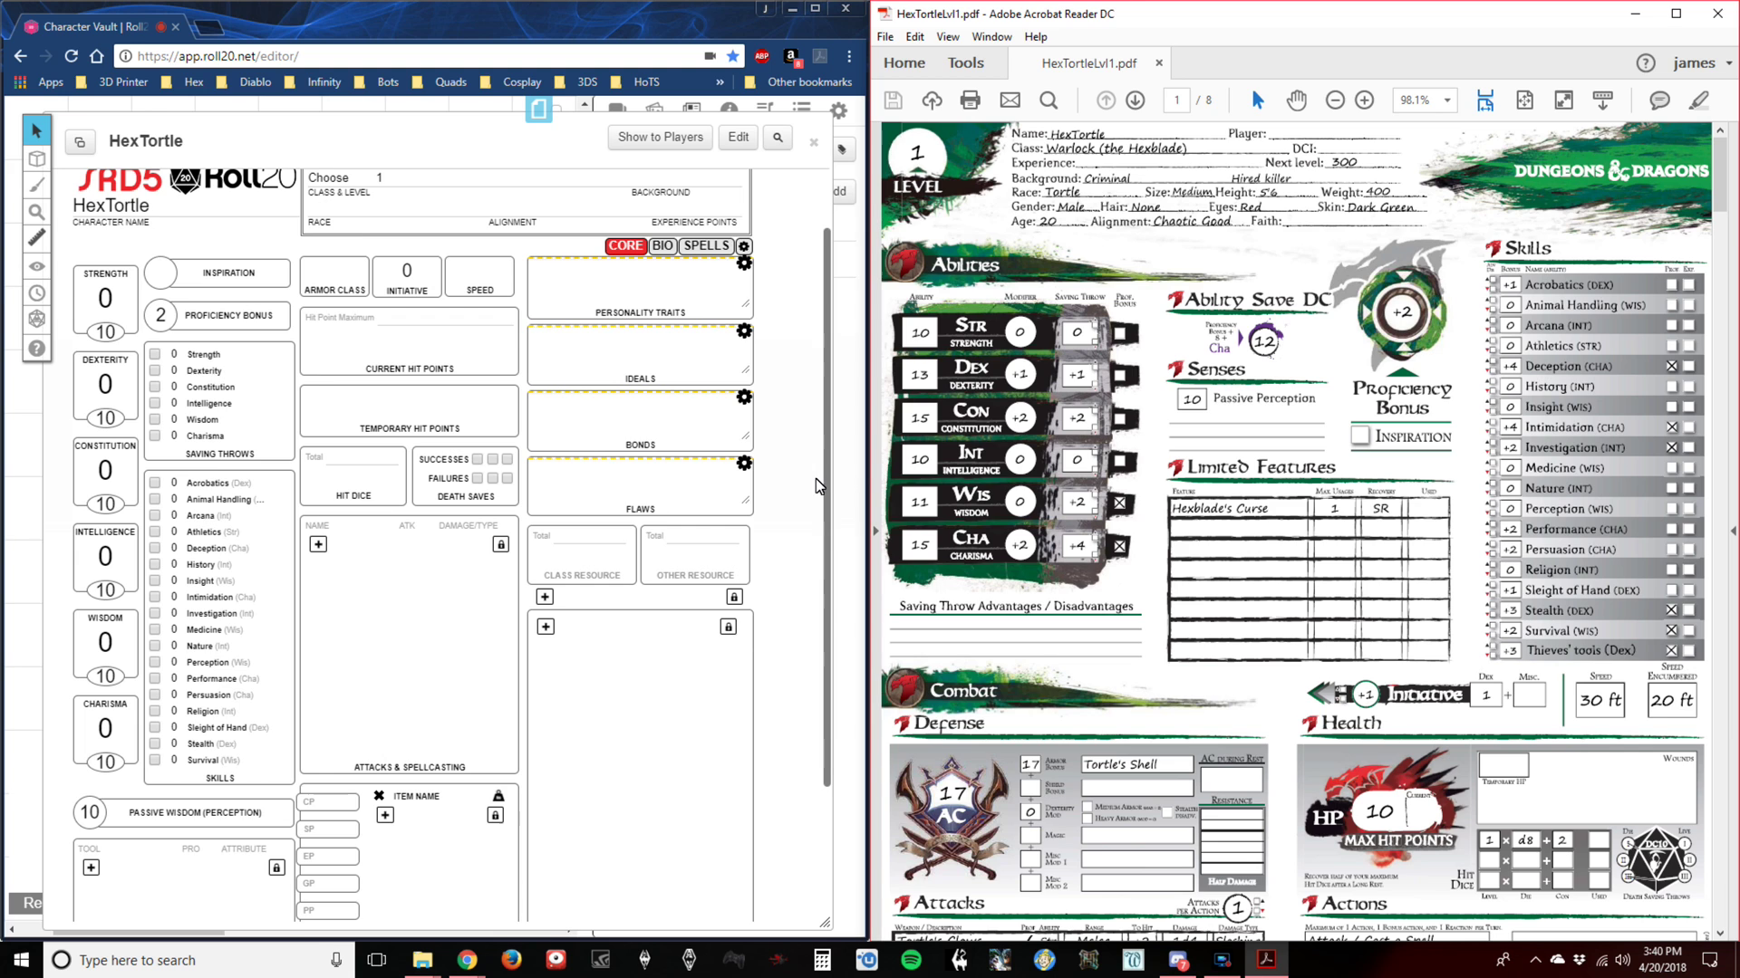
{"action": "scroll", "coordinate": [812, 476], "scroll_direction": "up", "scroll_amount": 1}
{"action": "left_click", "coordinate": [332, 255]}
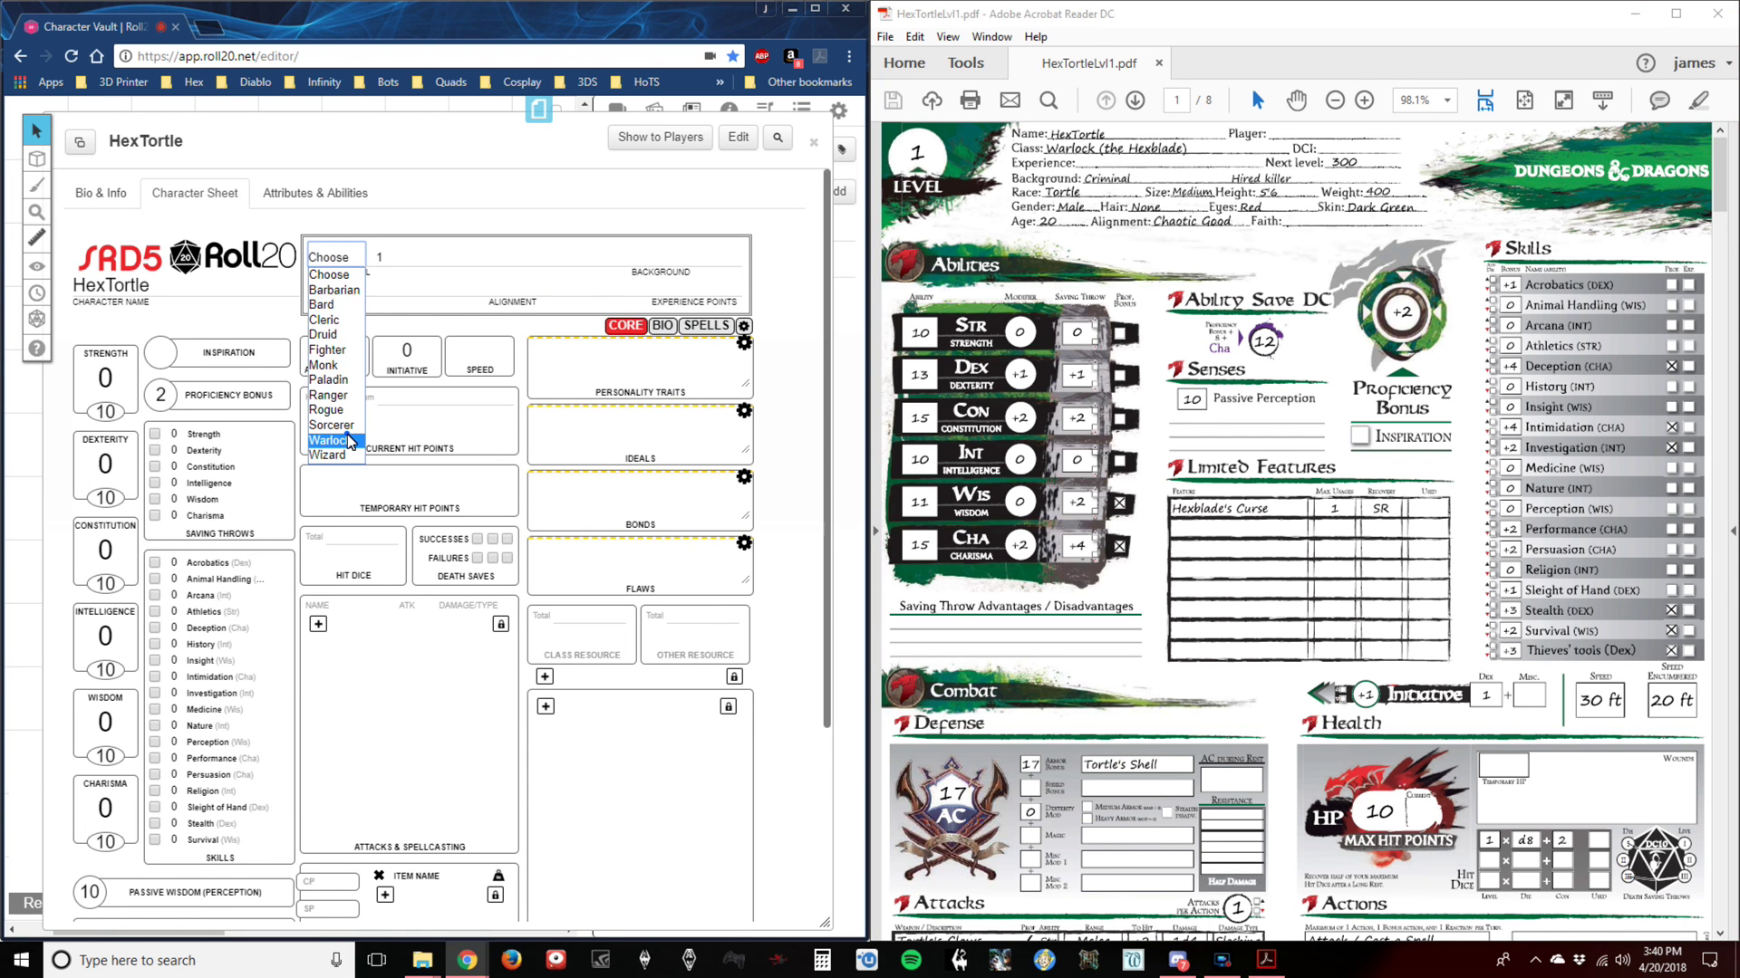
{"action": "left_click", "coordinate": [347, 433]}
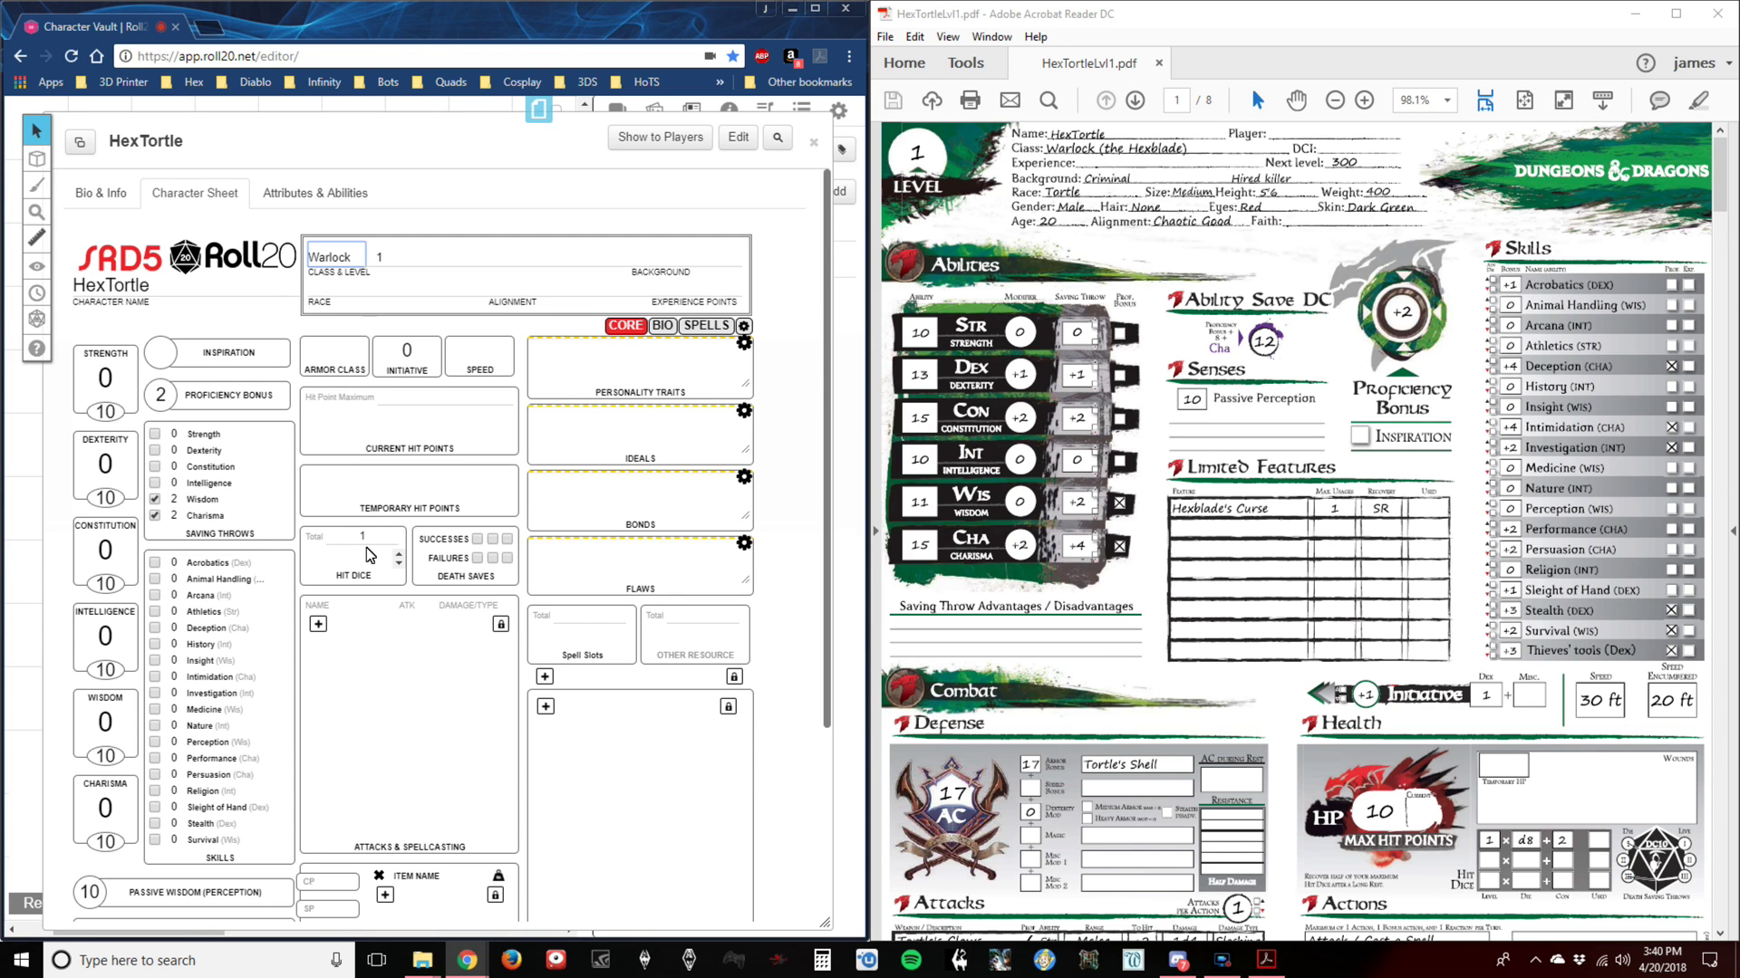
{"action": "left_click", "coordinate": [395, 553]}
Set HexTortle's race to Tortle, alignment to Chaotic Good, and background to Hired Killer.
{"action": "left_click", "coordinate": [323, 289]}
{"action": "type", "text": "T"}
{"action": "type", "text": "ortle"}
{"action": "type", "text": "Chaotic"}
{"action": "type", "text": " Good"}
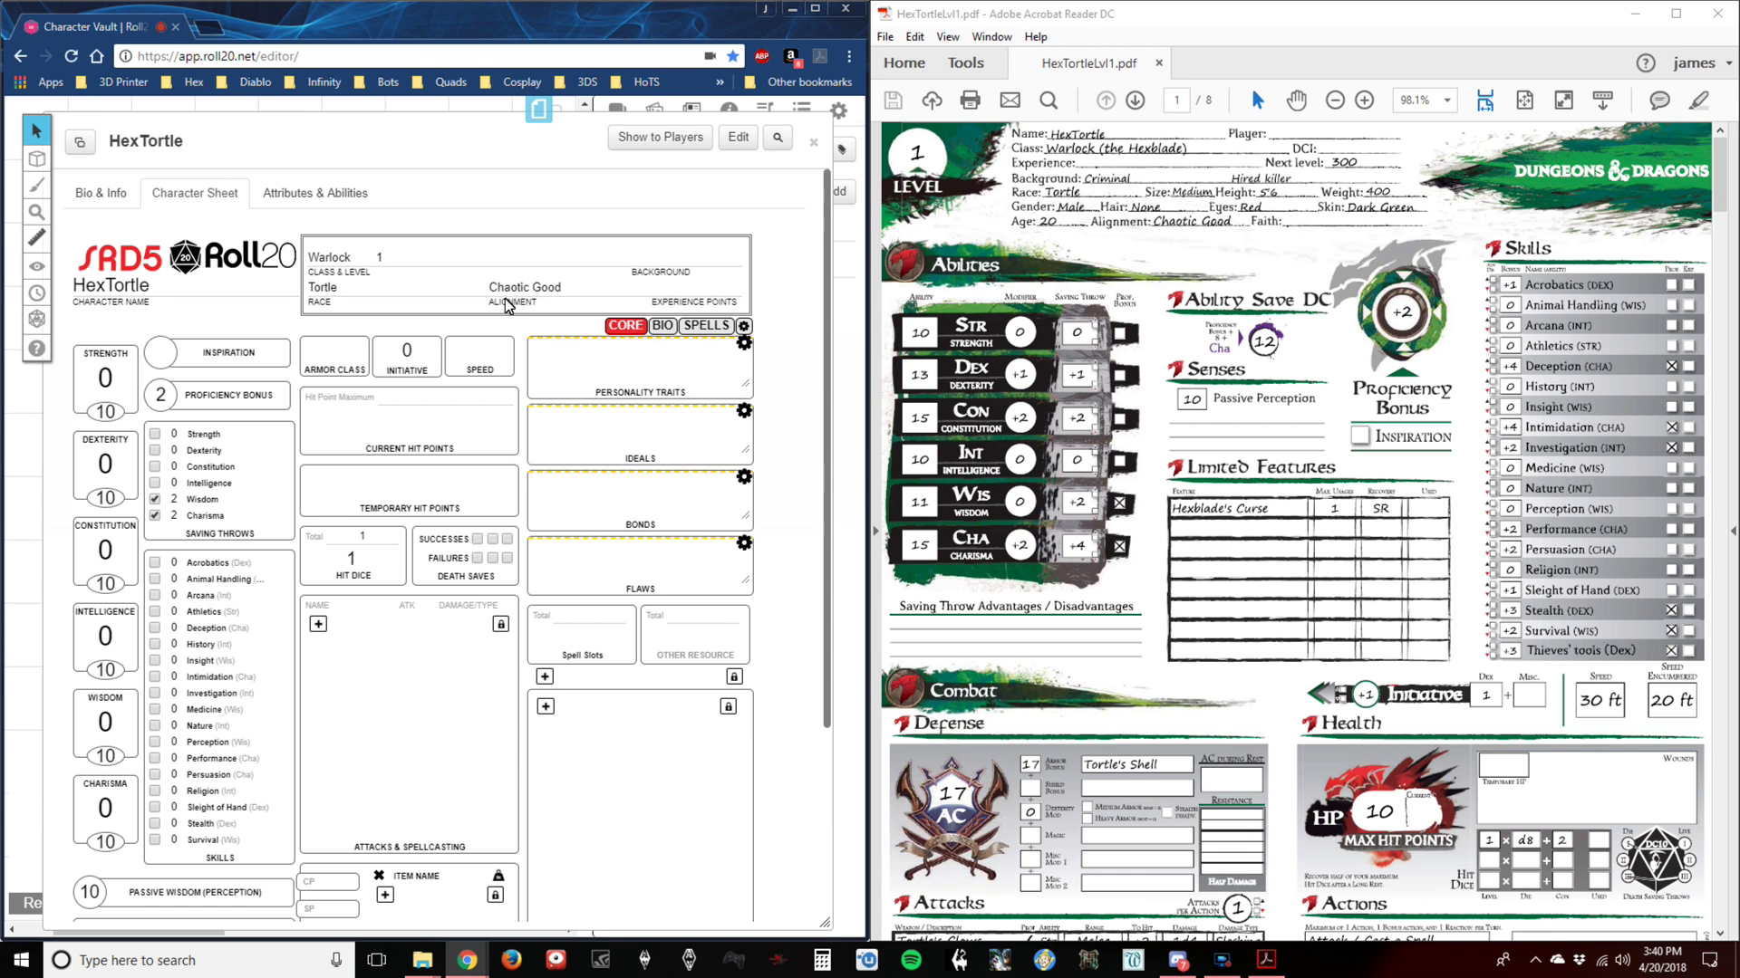
{"action": "left_click", "coordinate": [643, 260]}
{"action": "type", "text": "Hired Killer"}
Set HexTortle's ability scores to Dexterity 13, Constitution 15, Wisdom 11 and Charisma 15.
{"action": "scroll", "coordinate": [788, 350], "scroll_direction": "down", "scroll_amount": 1}
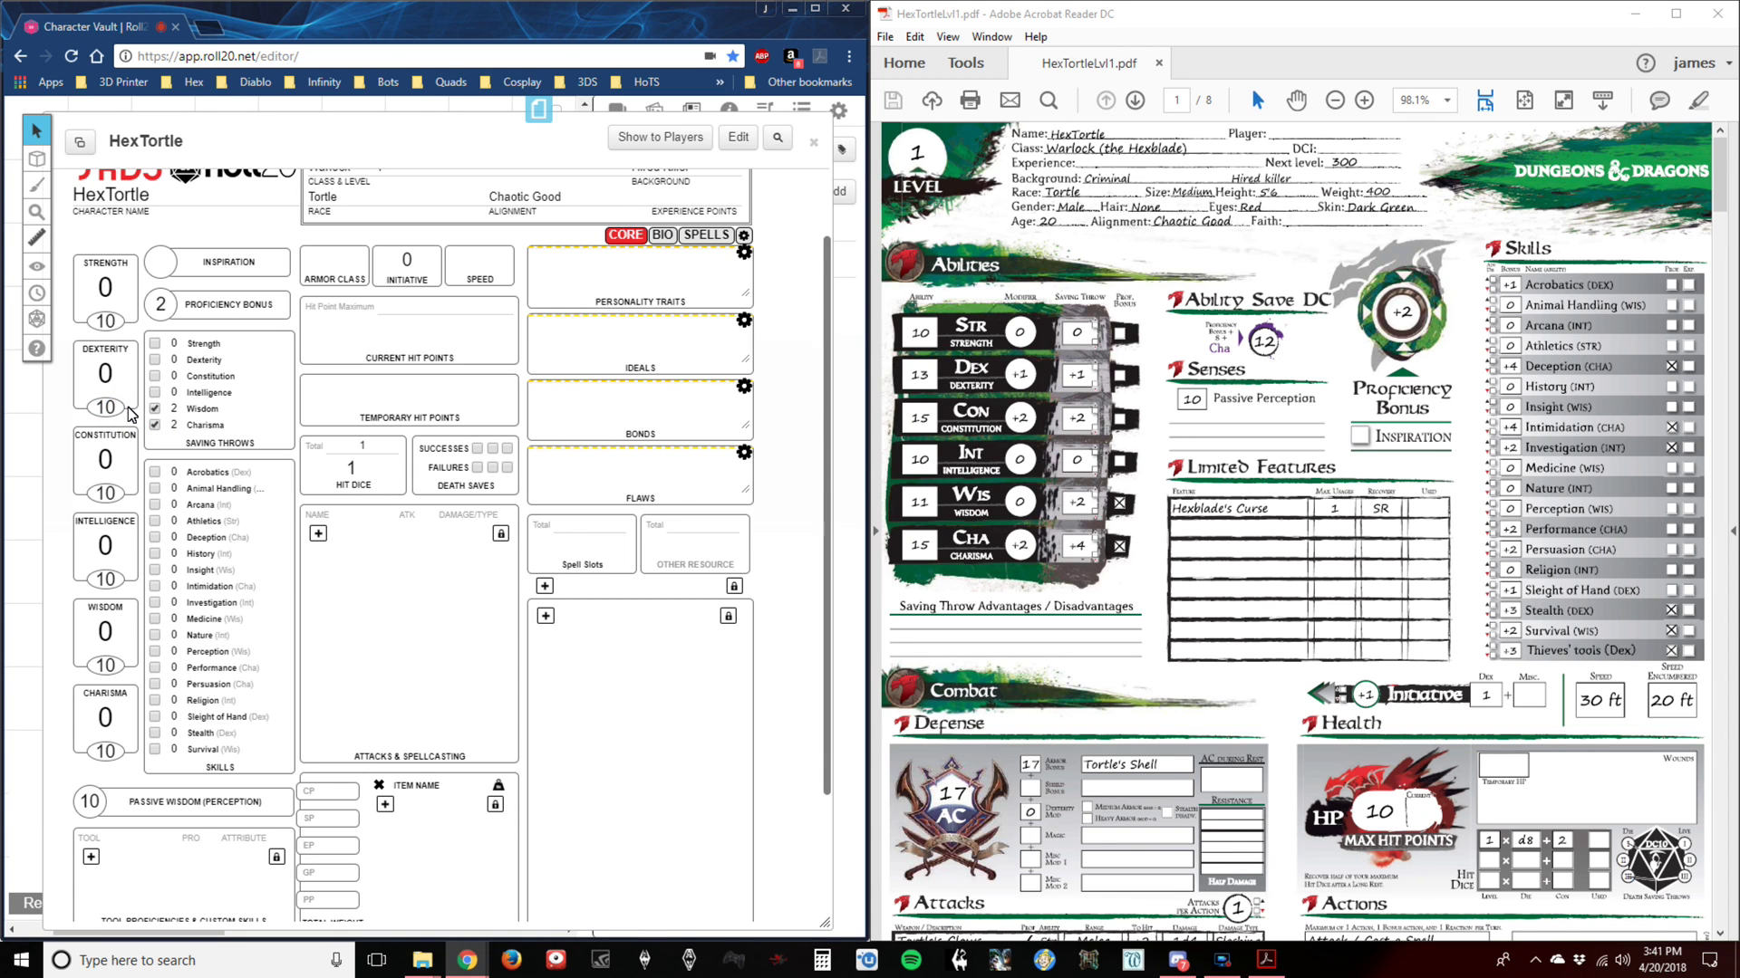
{"action": "key", "text": "BackSpace"}
{"action": "type", "text": "3"}
{"action": "left_click", "coordinate": [116, 493]}
{"action": "key", "text": "BackSpace"}
{"action": "type", "text": "5"}
{"action": "left_click", "coordinate": [120, 579]}
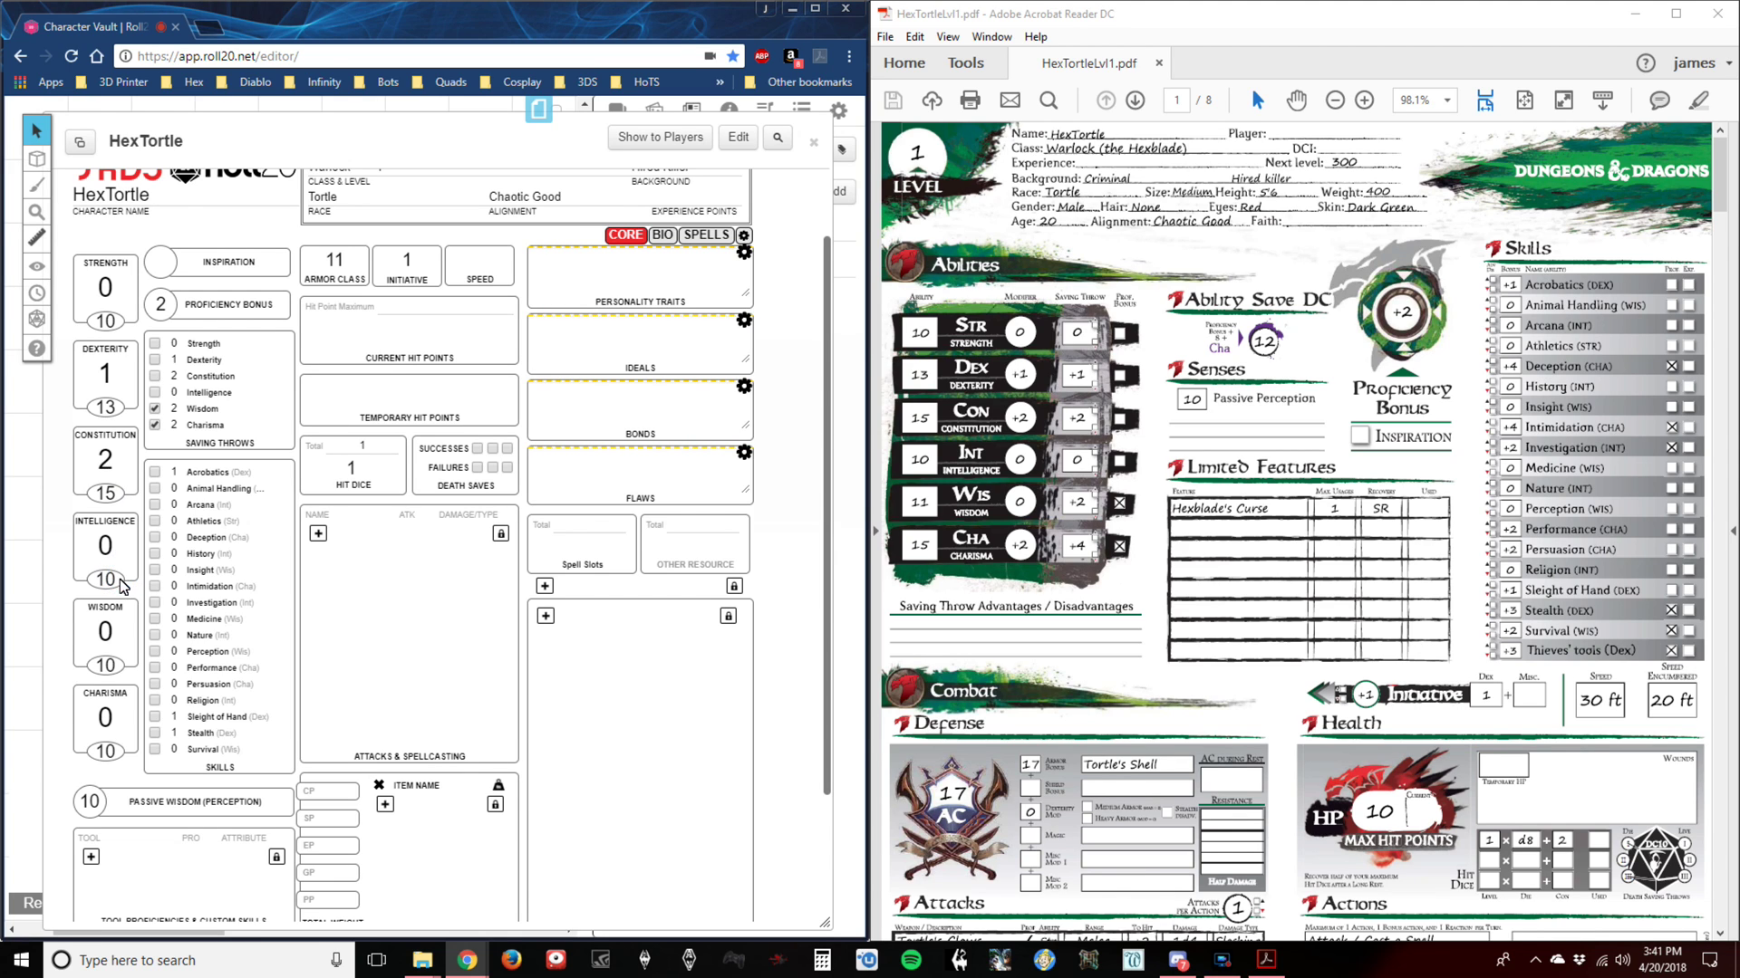
{"action": "left_click", "coordinate": [115, 668]}
{"action": "double_click", "coordinate": [118, 752]}
{"action": "type", "text": "15"}
Mark HexTortle as proficient in the Deception, Intimidation, Investigation, Stealth and Survival skills.
{"action": "left_click", "coordinate": [156, 538]}
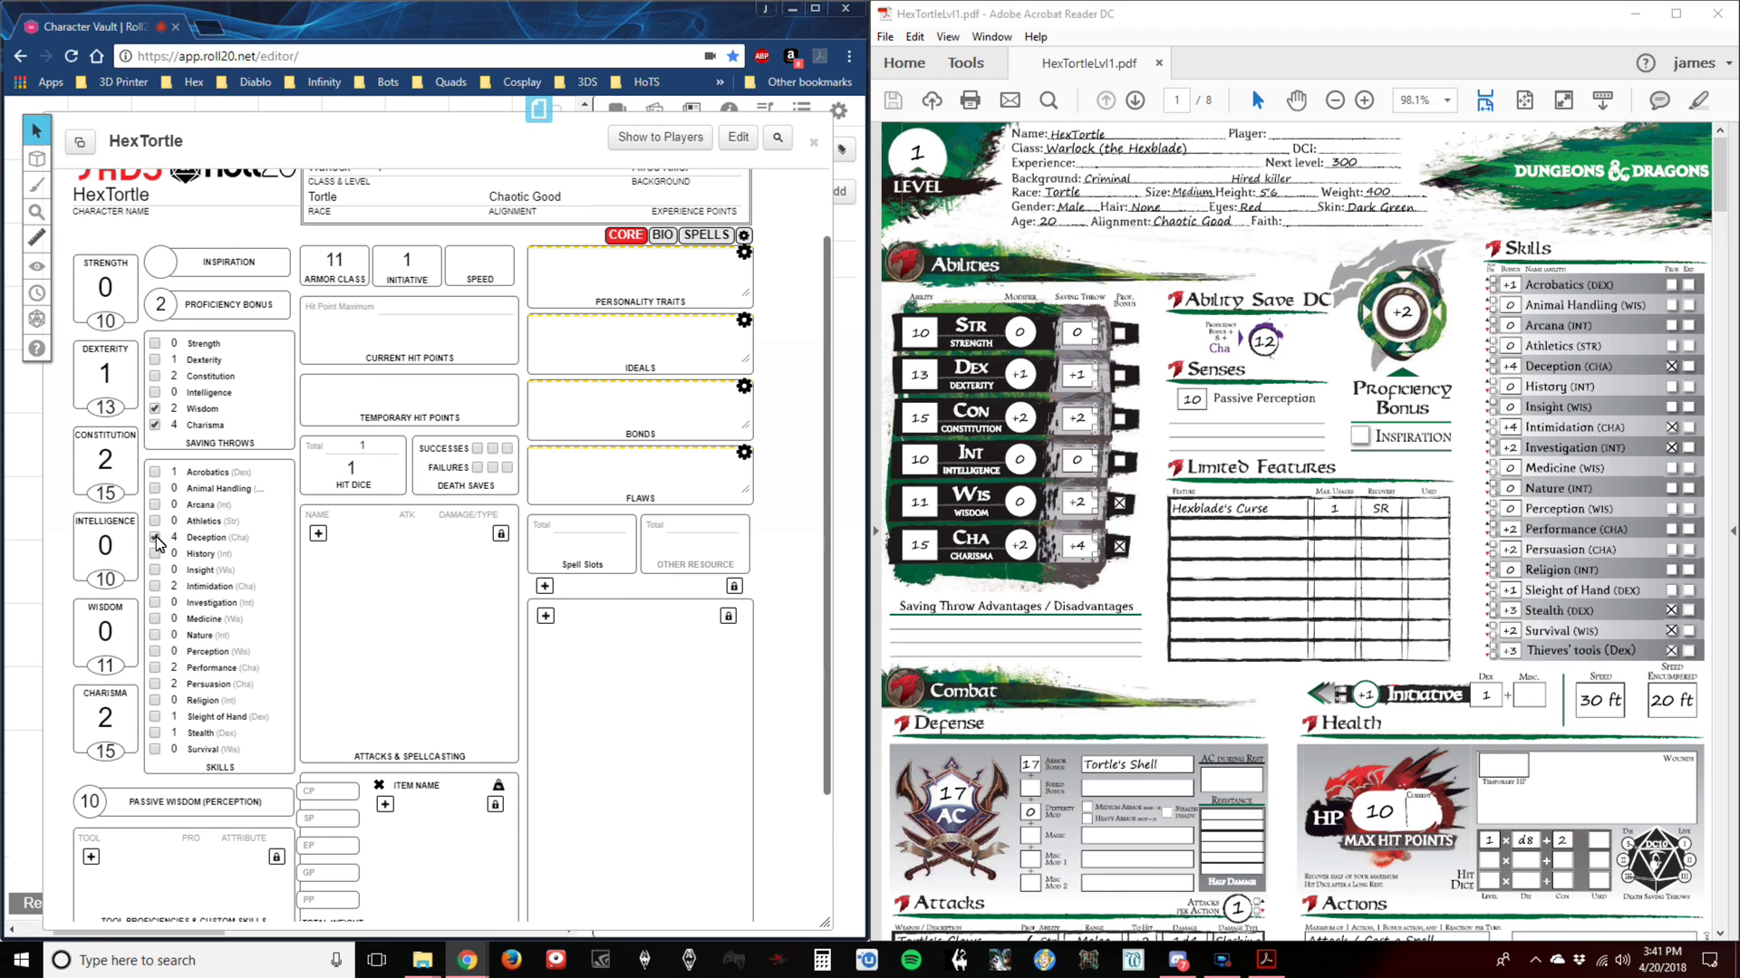
{"action": "left_click", "coordinate": [155, 587]}
{"action": "left_click", "coordinate": [155, 604]}
{"action": "left_click", "coordinate": [155, 734]}
{"action": "left_click", "coordinate": [155, 750]}
Set current and maximum hit points to 10, armor class to 17, and speed to 30.
{"action": "left_click", "coordinate": [434, 333]}
{"action": "type", "text": "10"}
{"action": "left_click", "coordinate": [433, 308]}
{"action": "type", "text": "10"}
{"action": "left_click", "coordinate": [521, 406]}
{"action": "scroll", "coordinate": [521, 406], "scroll_direction": "down", "scroll_amount": 2}
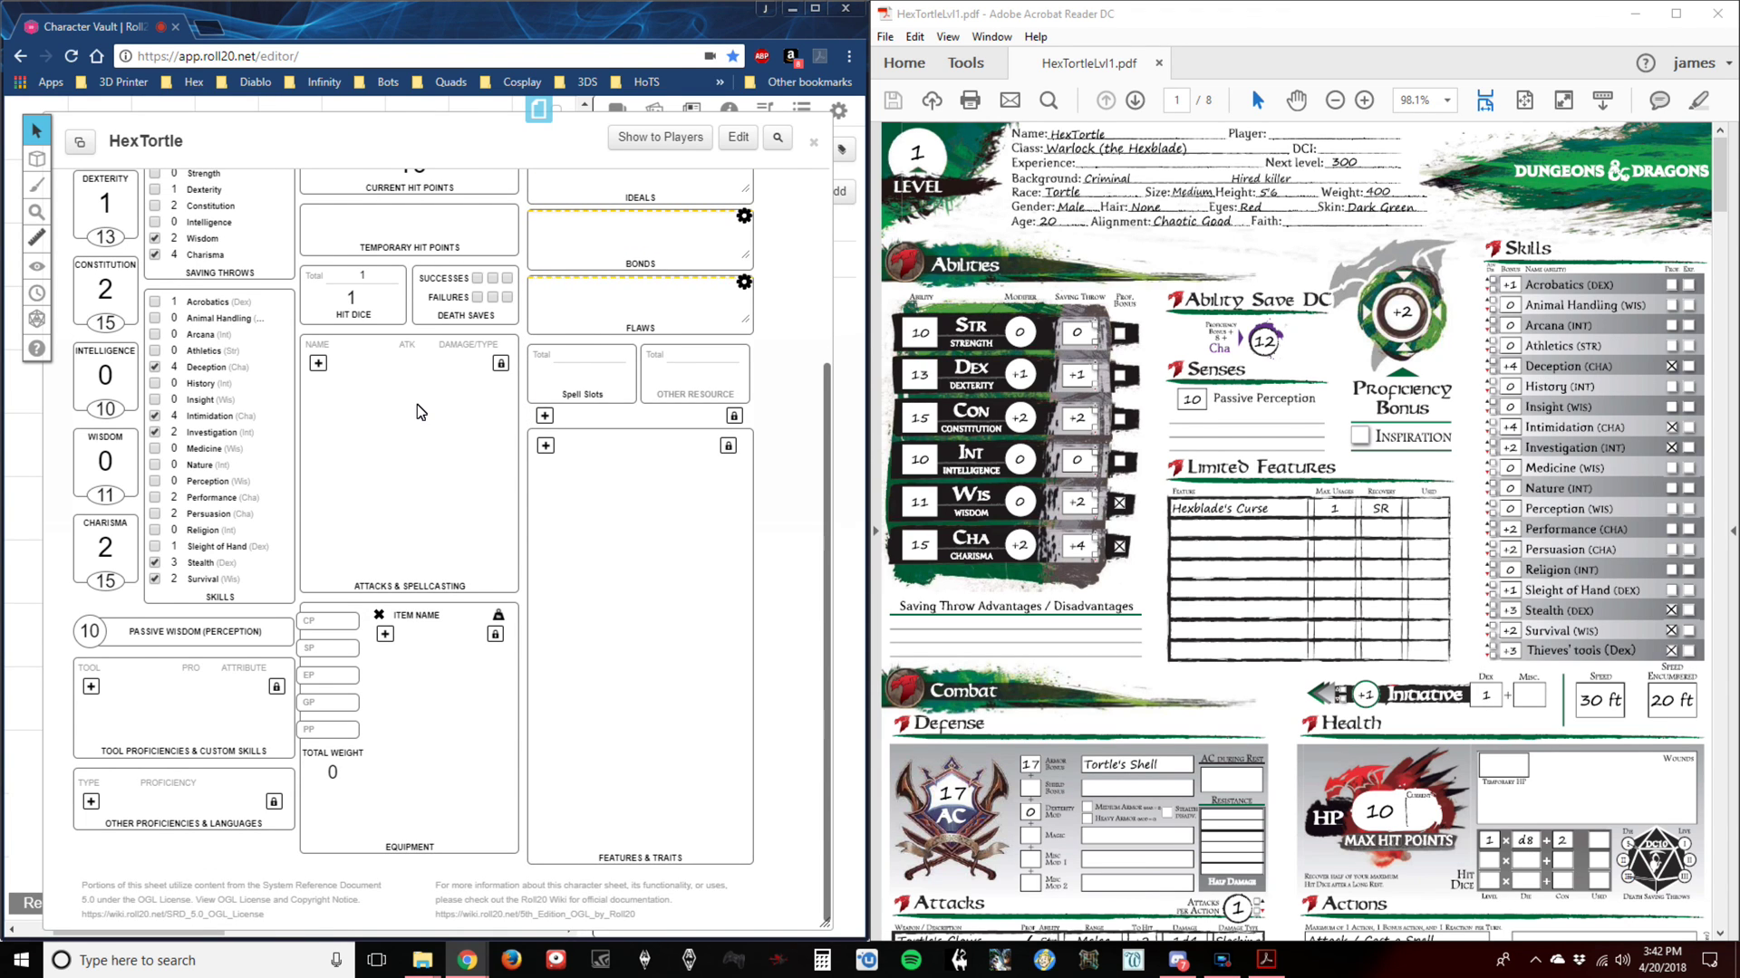
{"action": "scroll", "coordinate": [416, 404], "scroll_direction": "up", "scroll_amount": 2}
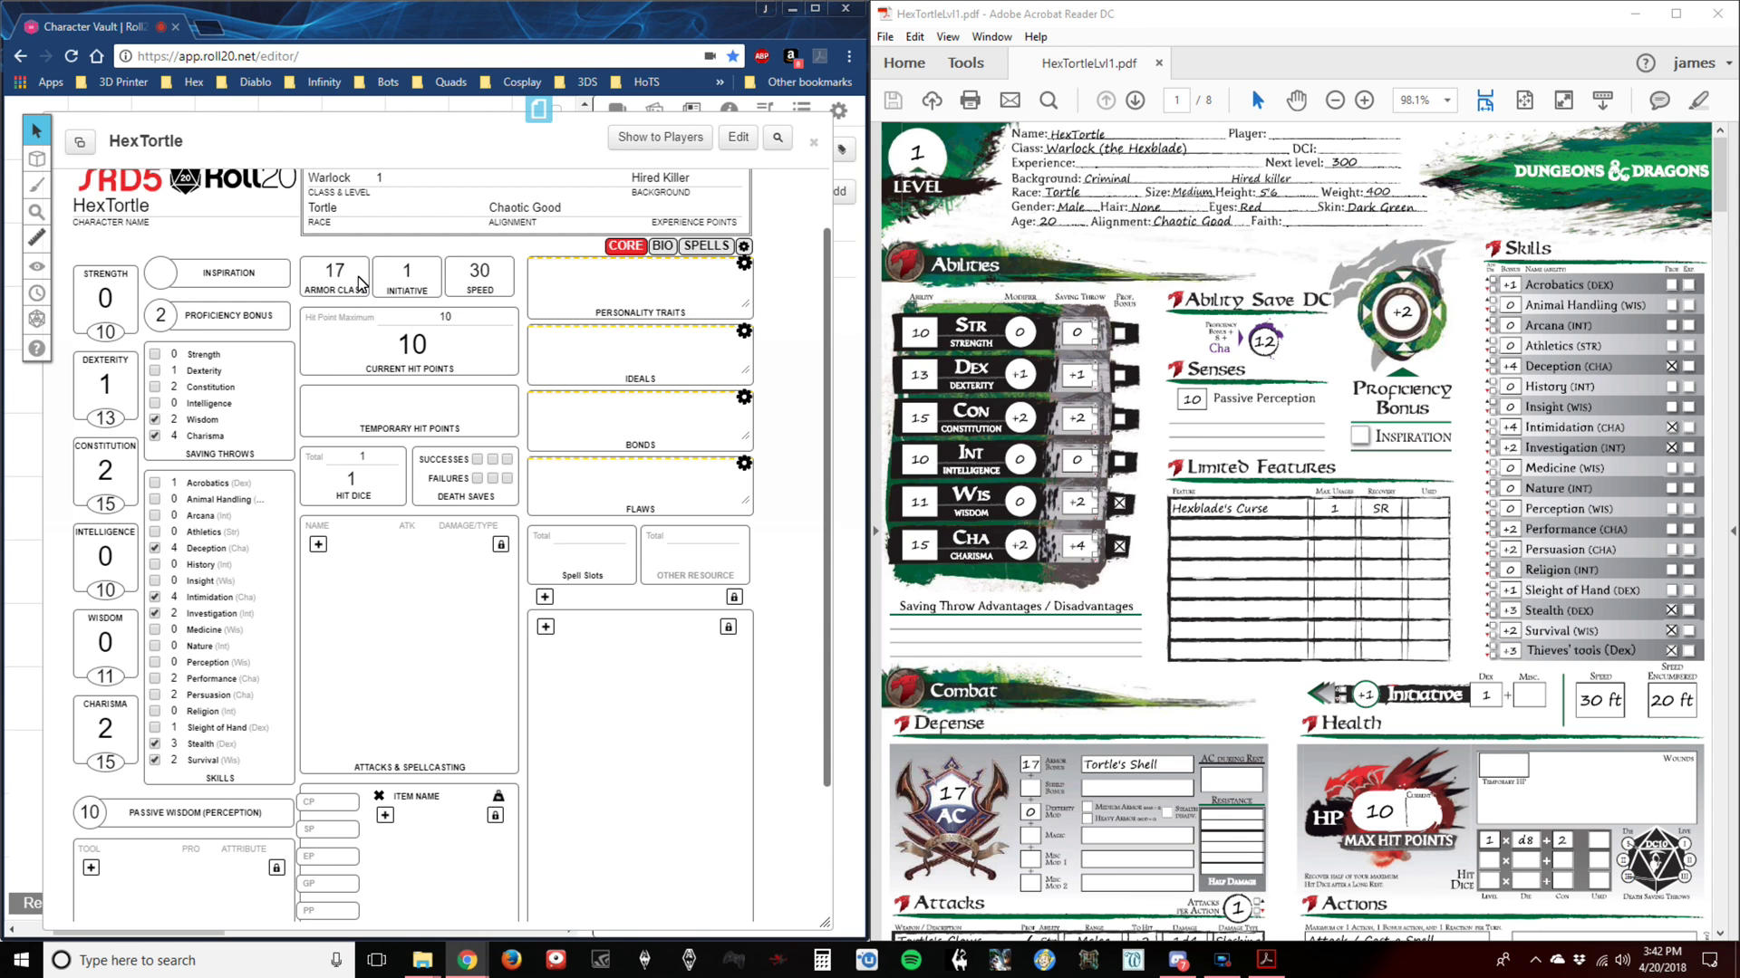
{"action": "left_click", "coordinate": [780, 382]}
Look through the PDF's attacks, features, background and equipment sections down to the proficiencies, languages and tools.
{"action": "scroll", "coordinate": [780, 382], "scroll_direction": "down", "scroll_amount": 2}
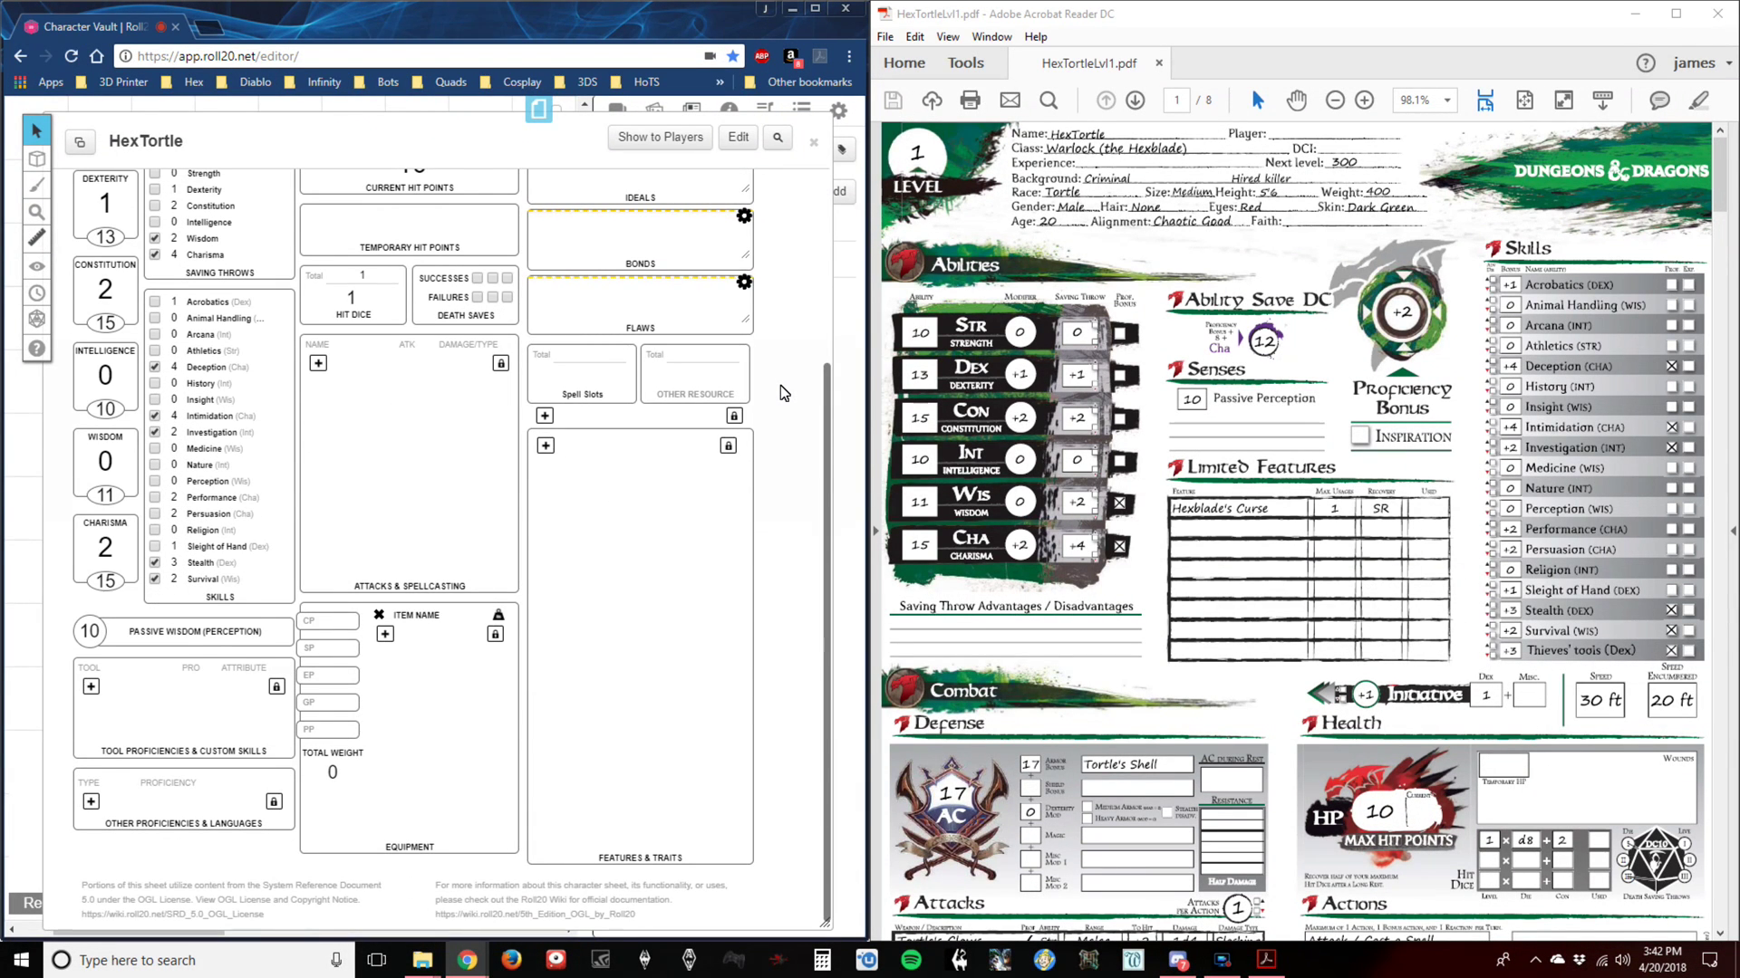
{"action": "left_click", "coordinate": [1281, 713]}
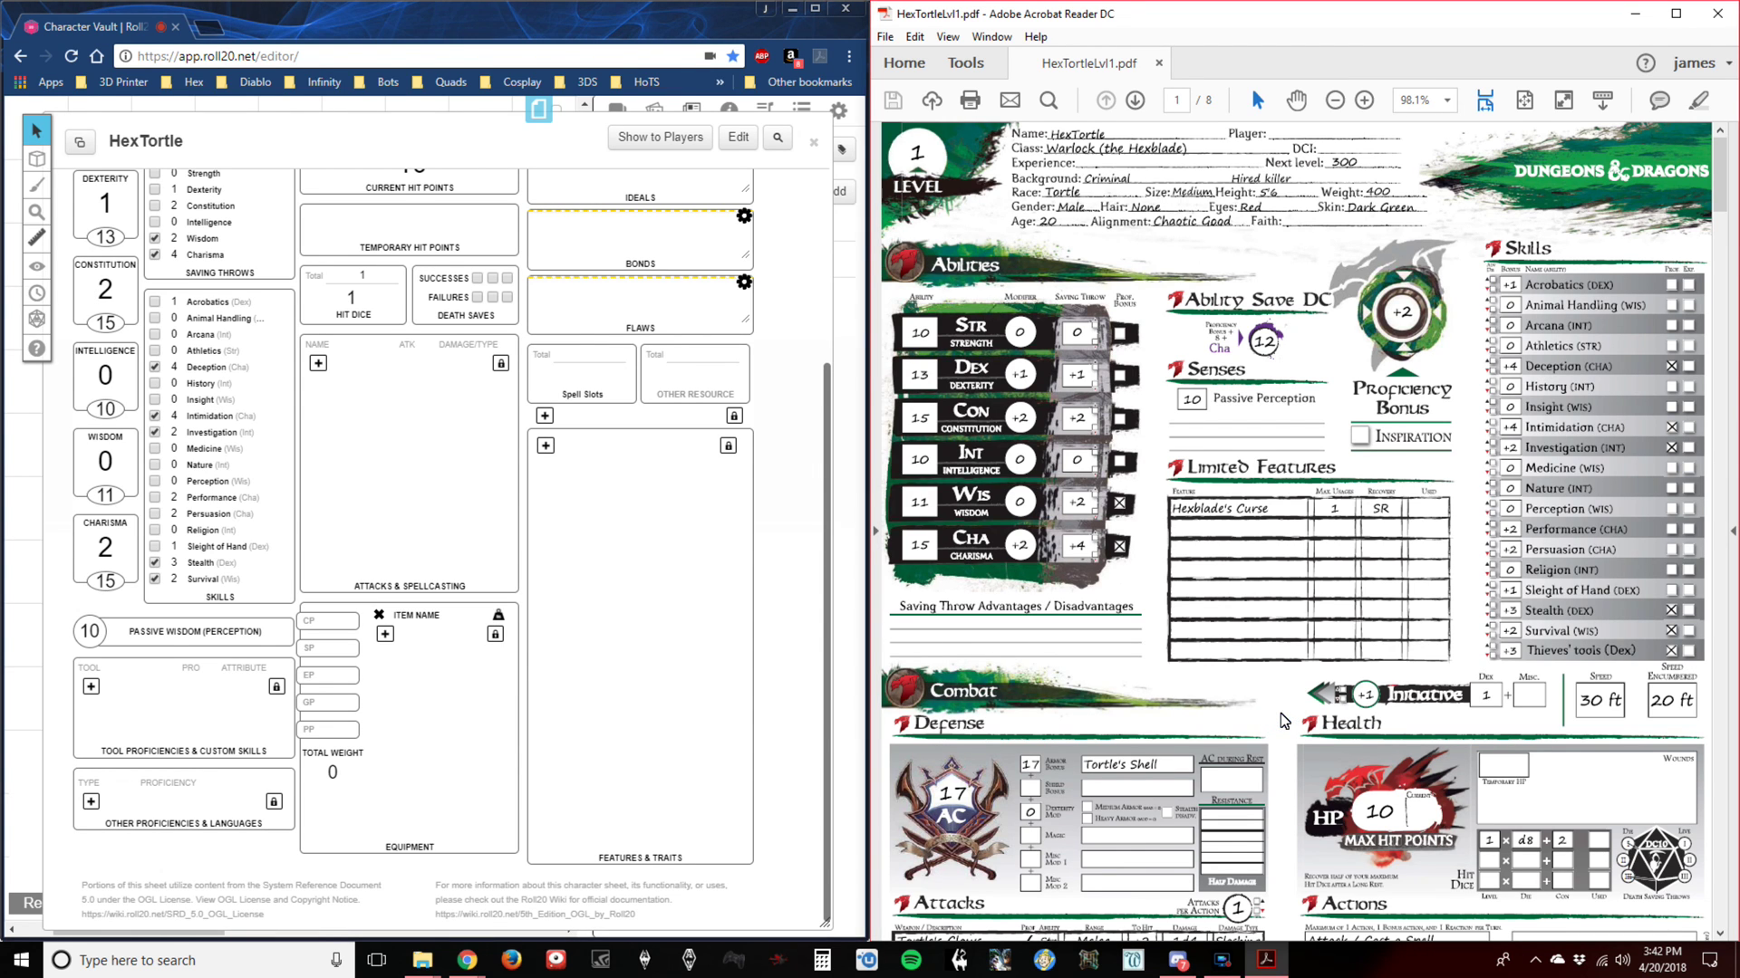
{"action": "scroll", "coordinate": [1281, 714], "scroll_direction": "down", "scroll_amount": 3}
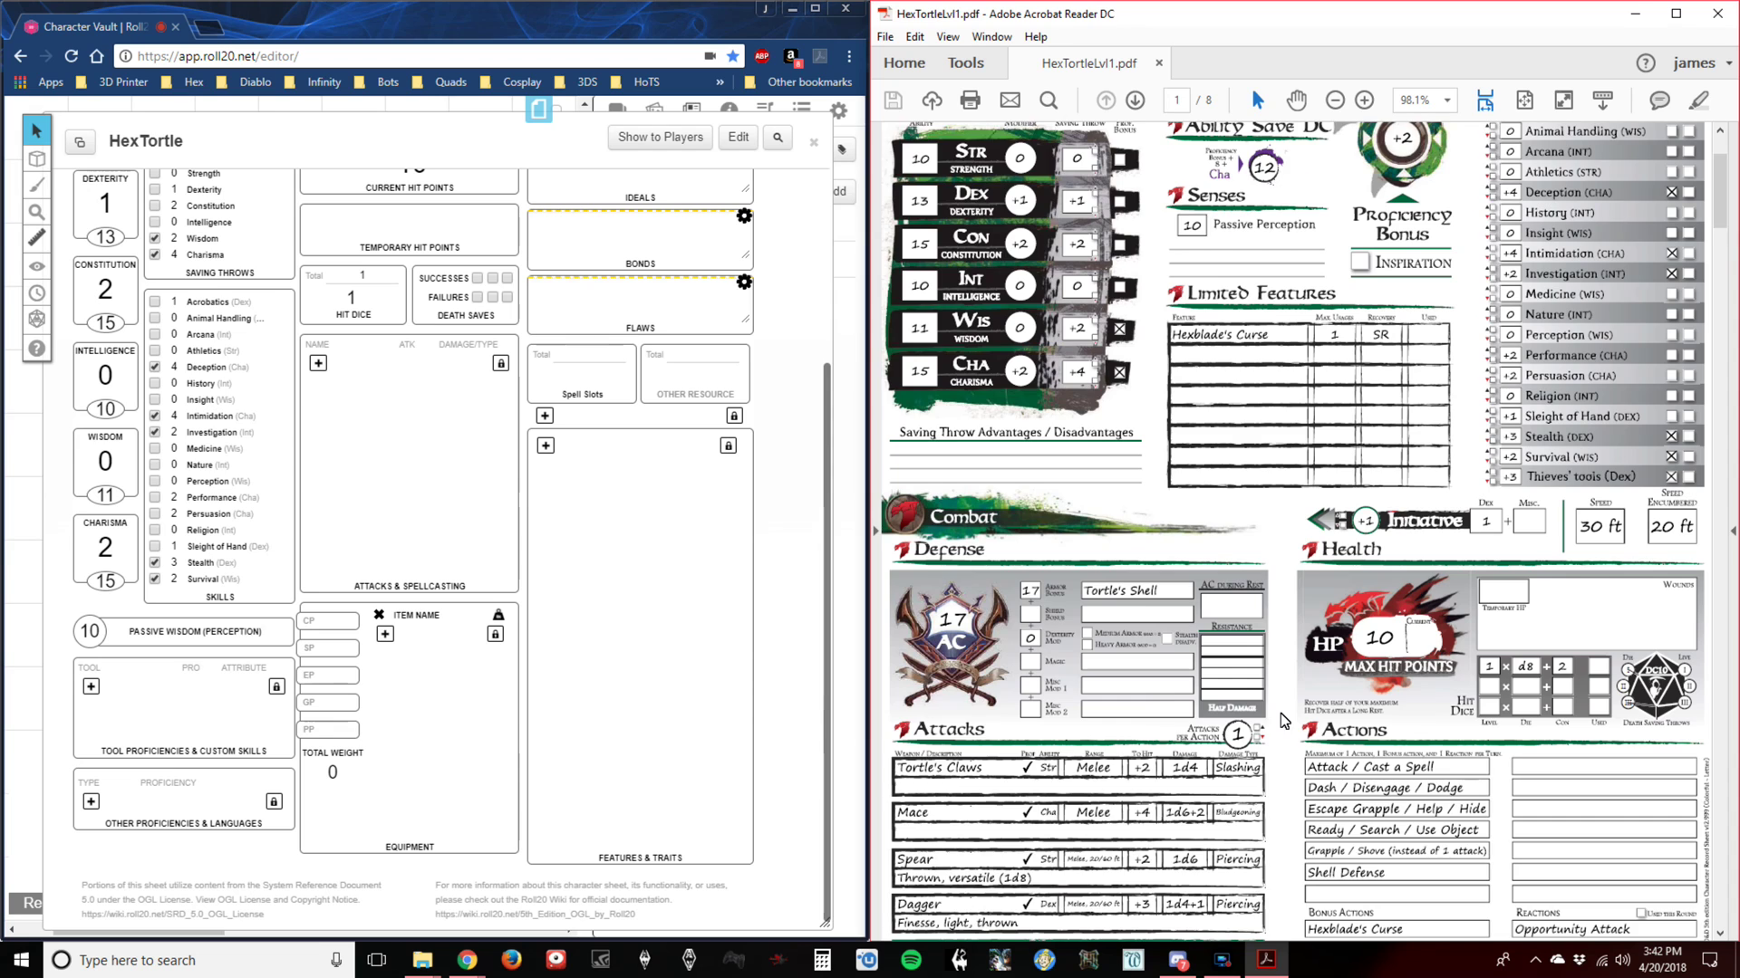
{"action": "scroll", "coordinate": [1280, 714], "scroll_direction": "down", "scroll_amount": 3}
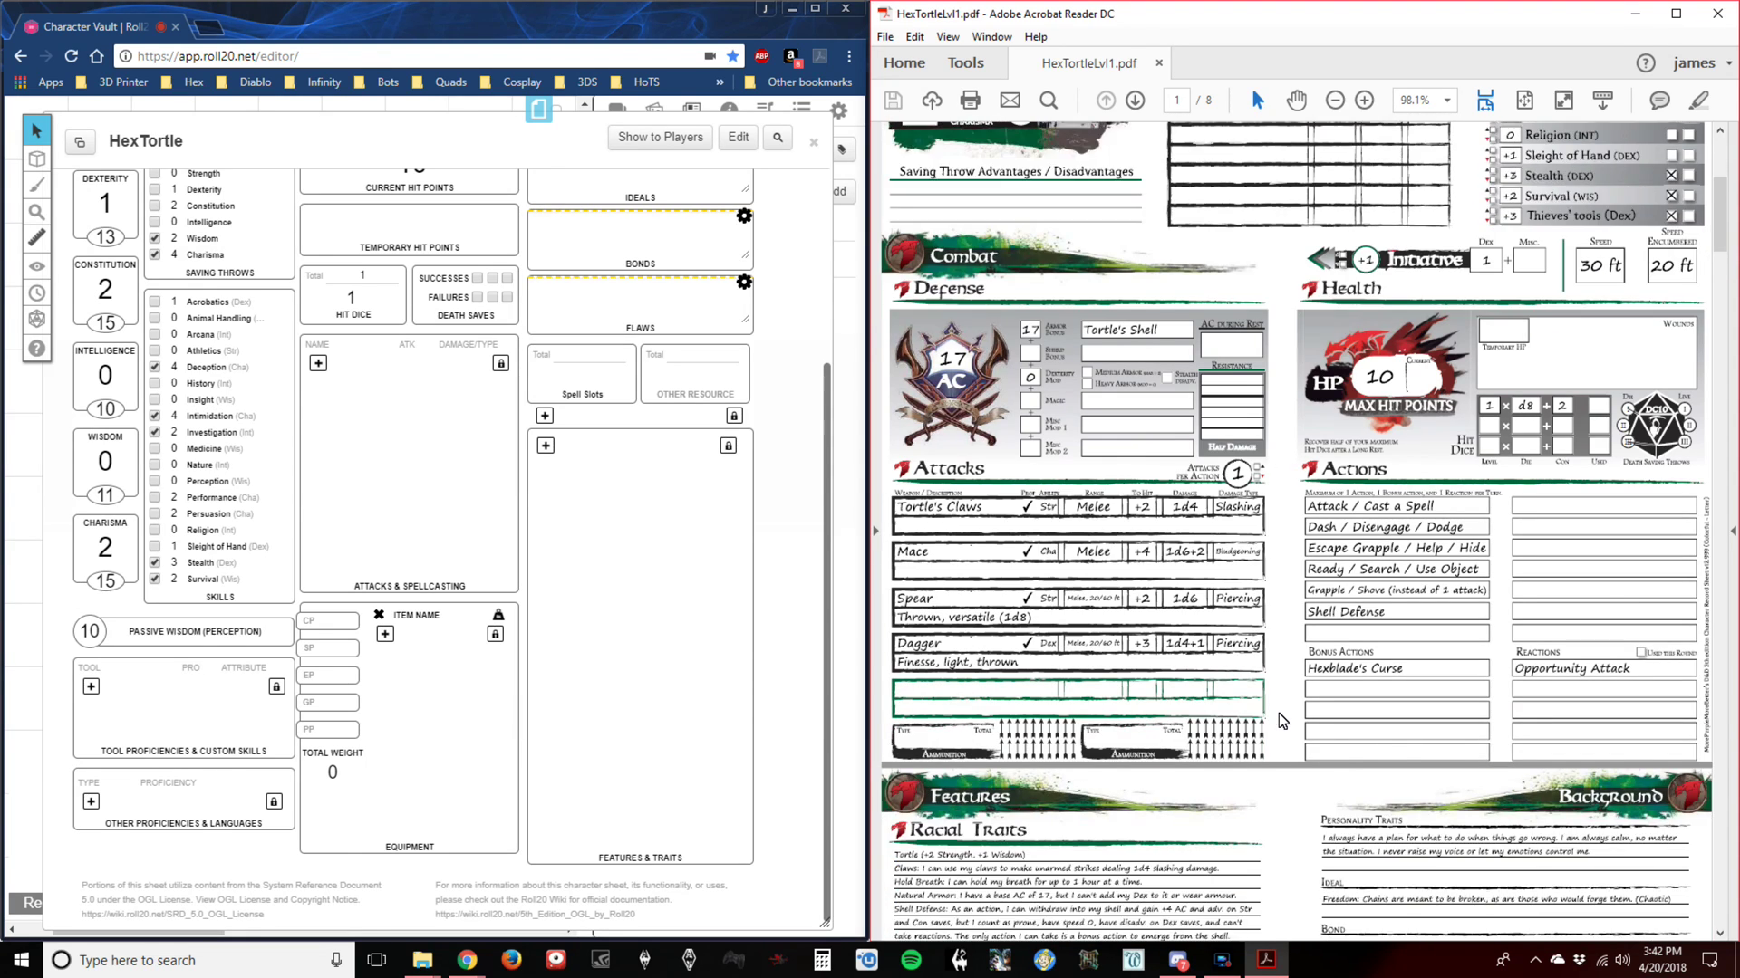
{"action": "scroll", "coordinate": [1290, 714], "scroll_direction": "down", "scroll_amount": 3}
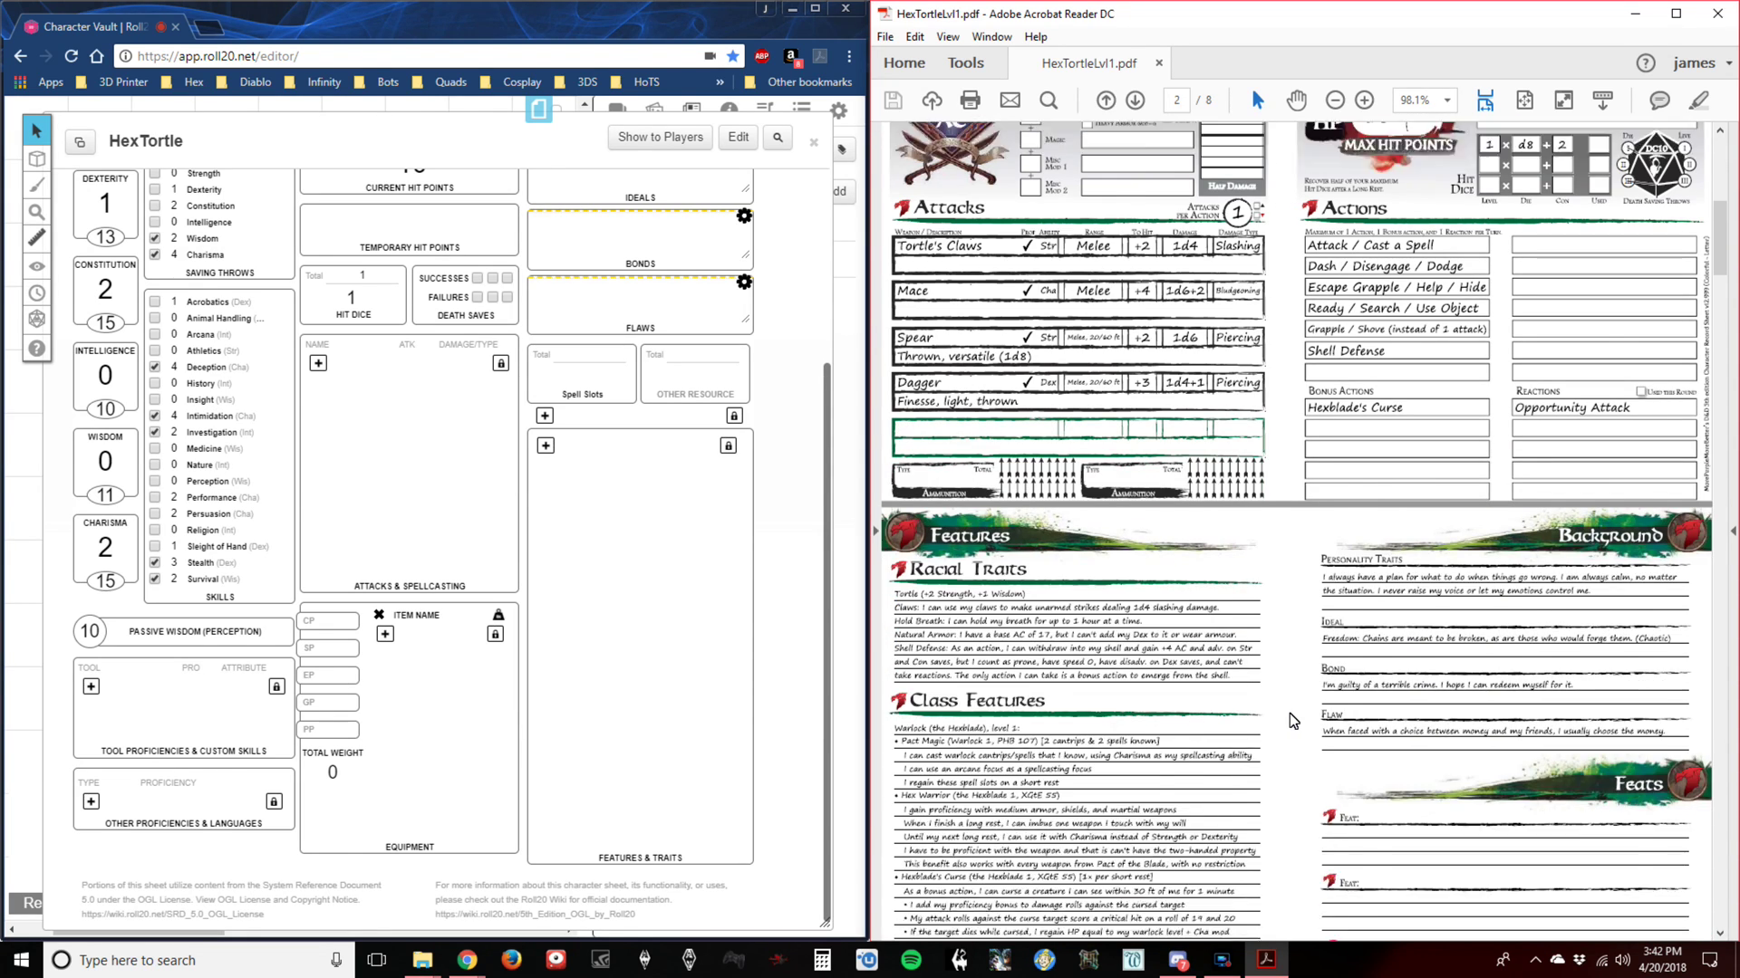
{"action": "scroll", "coordinate": [1290, 714], "scroll_direction": "down", "scroll_amount": 2}
{"action": "scroll", "coordinate": [1290, 714], "scroll_direction": "down", "scroll_amount": 2}
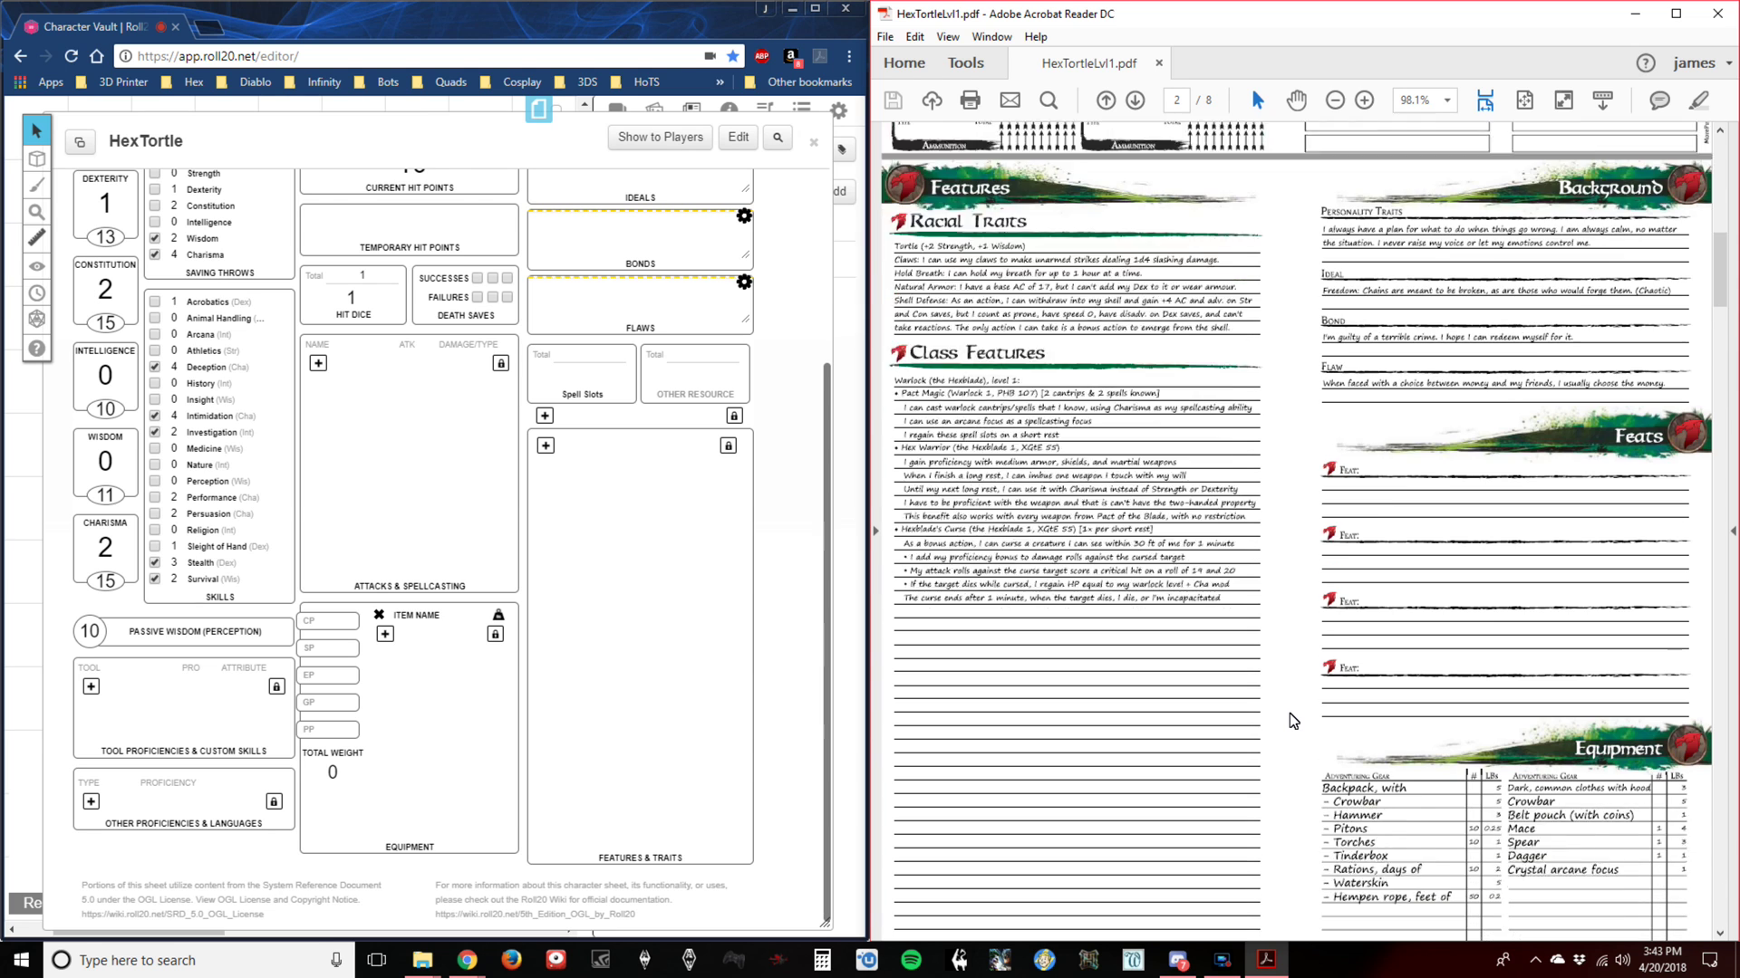
{"action": "scroll", "coordinate": [1290, 714], "scroll_direction": "down", "scroll_amount": 4}
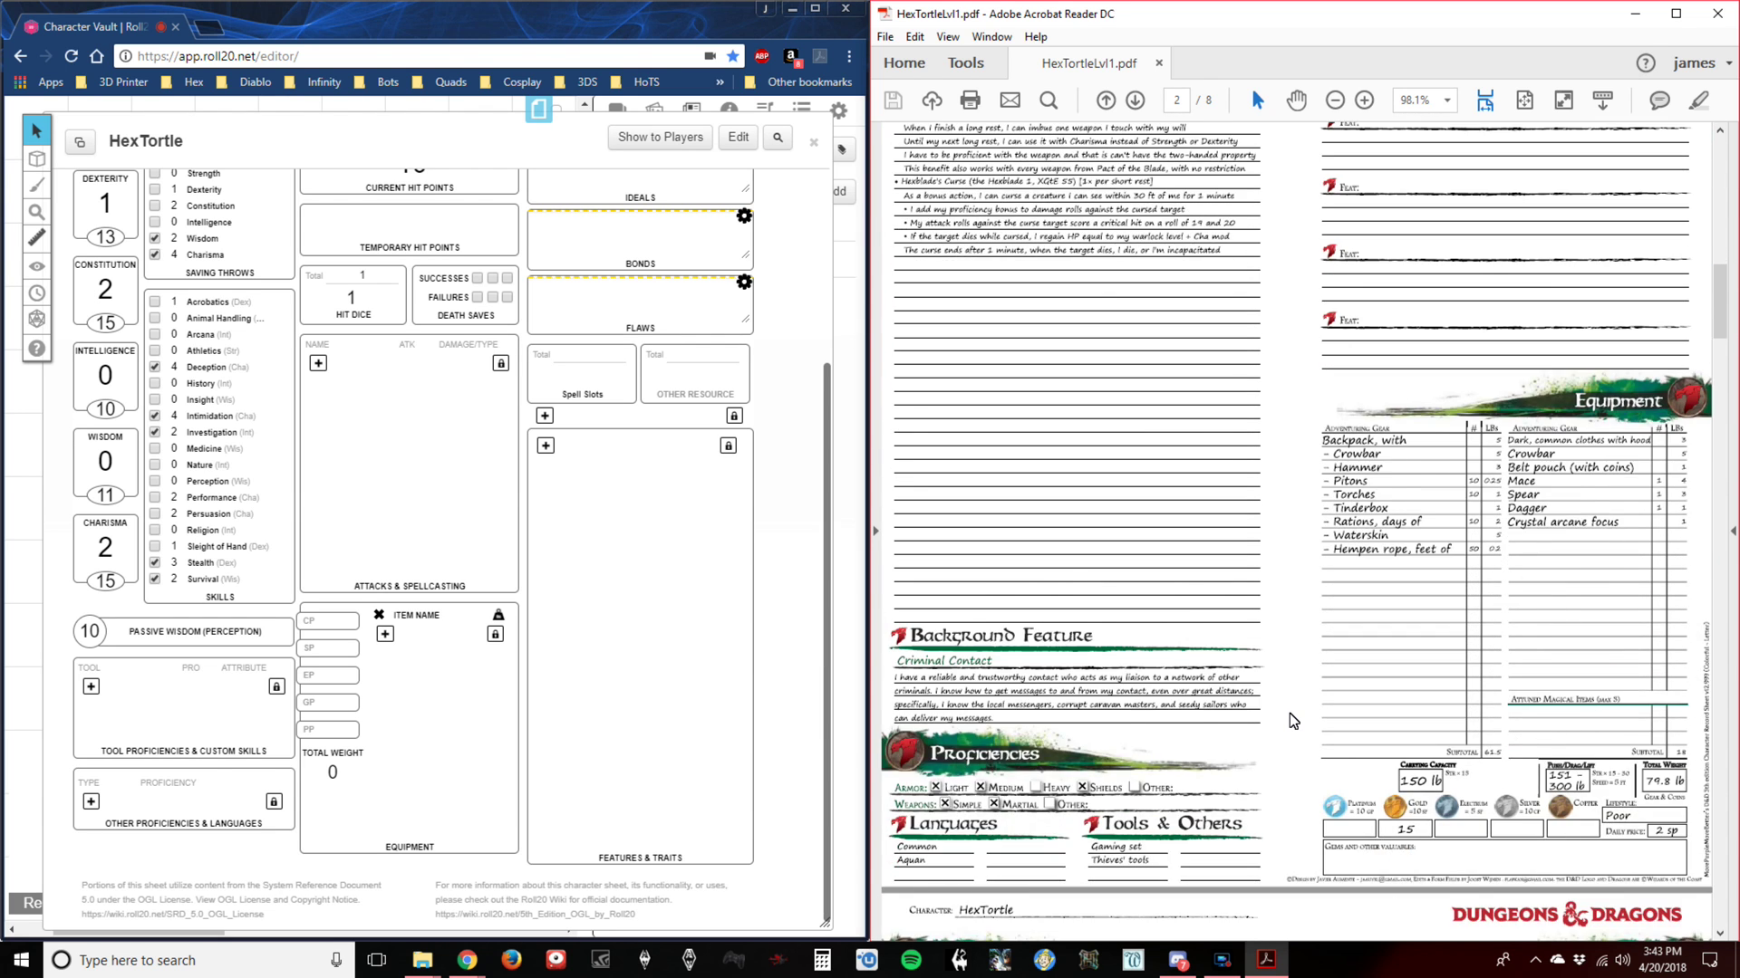
{"action": "scroll", "coordinate": [1290, 714], "scroll_direction": "down", "scroll_amount": 1}
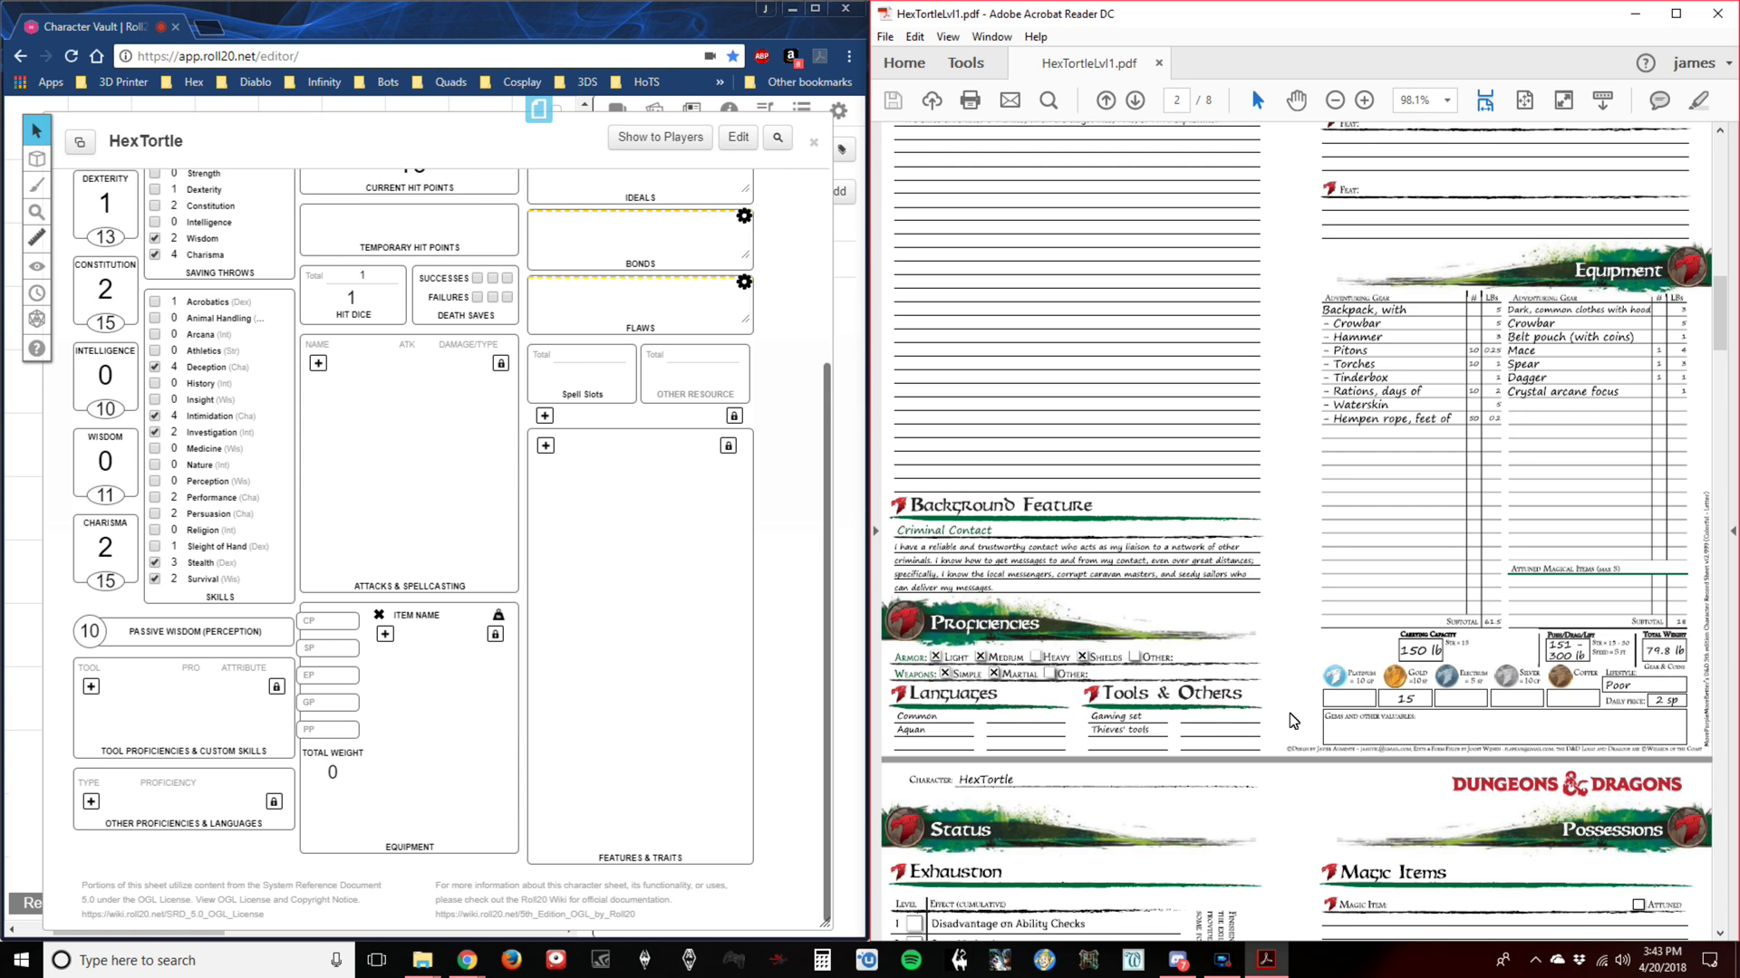
Add a Gaming Set tool proficiency that uses the Dexterity attribute.
{"action": "left_click", "coordinate": [90, 687]}
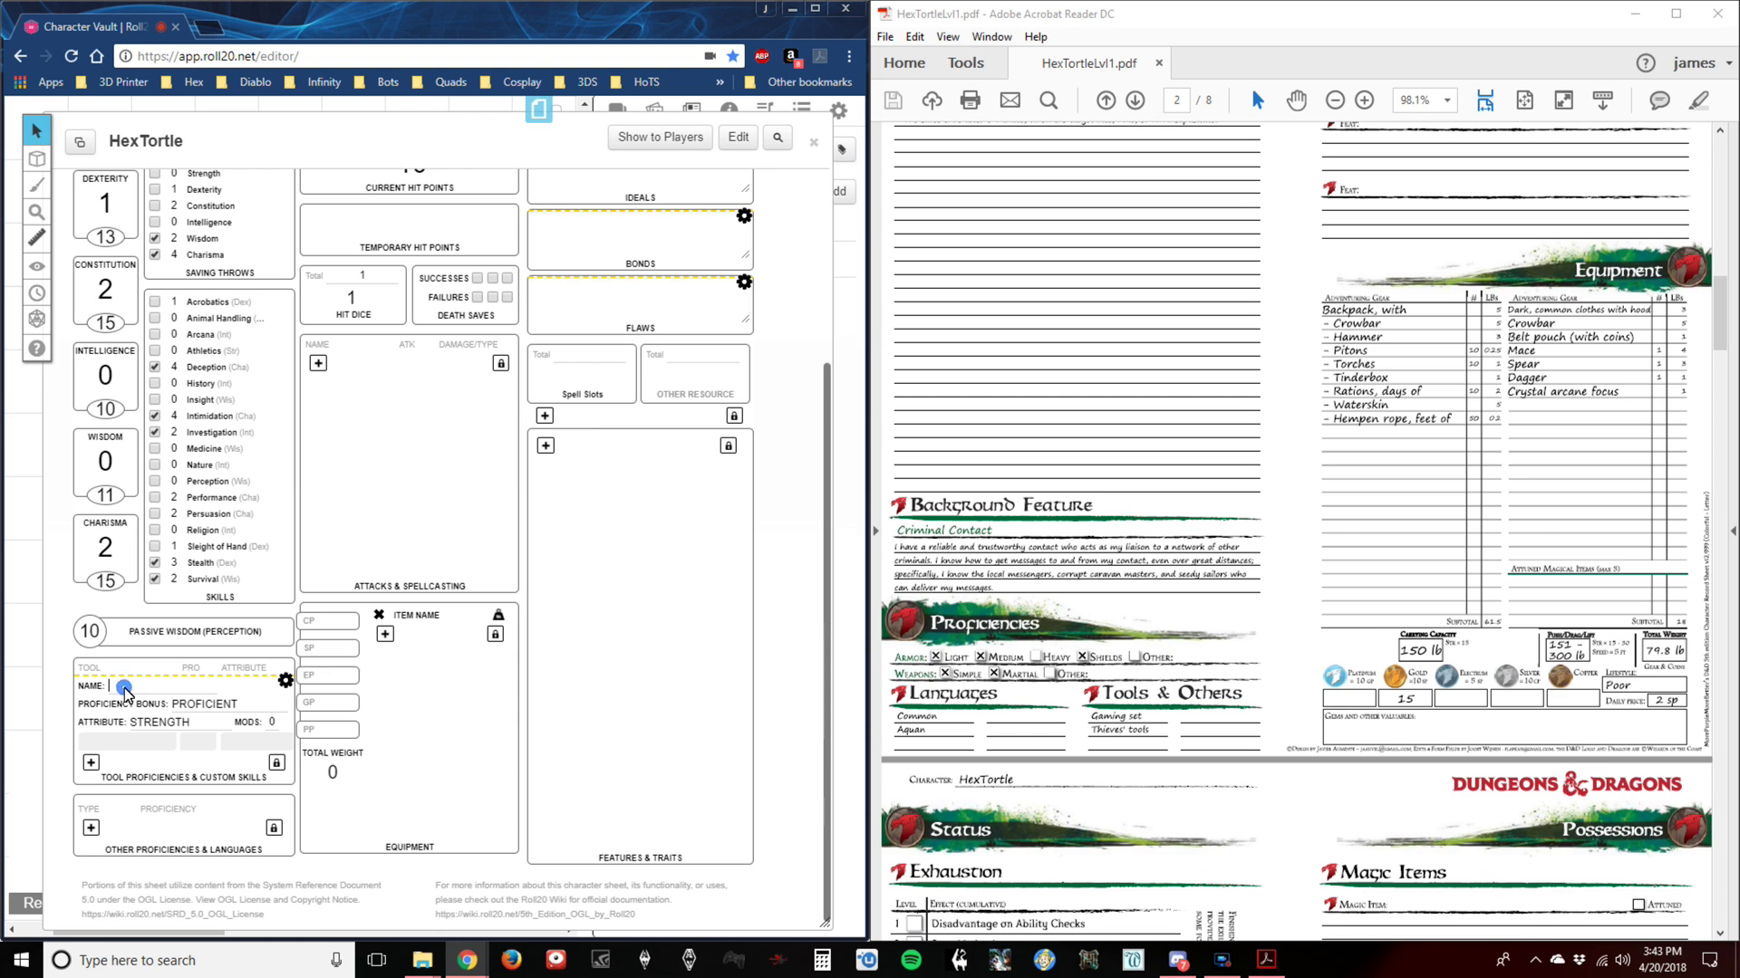
{"action": "left_click", "coordinate": [128, 695]}
{"action": "type", "text": "Gaming Sew"}
{"action": "left_click", "coordinate": [184, 724]}
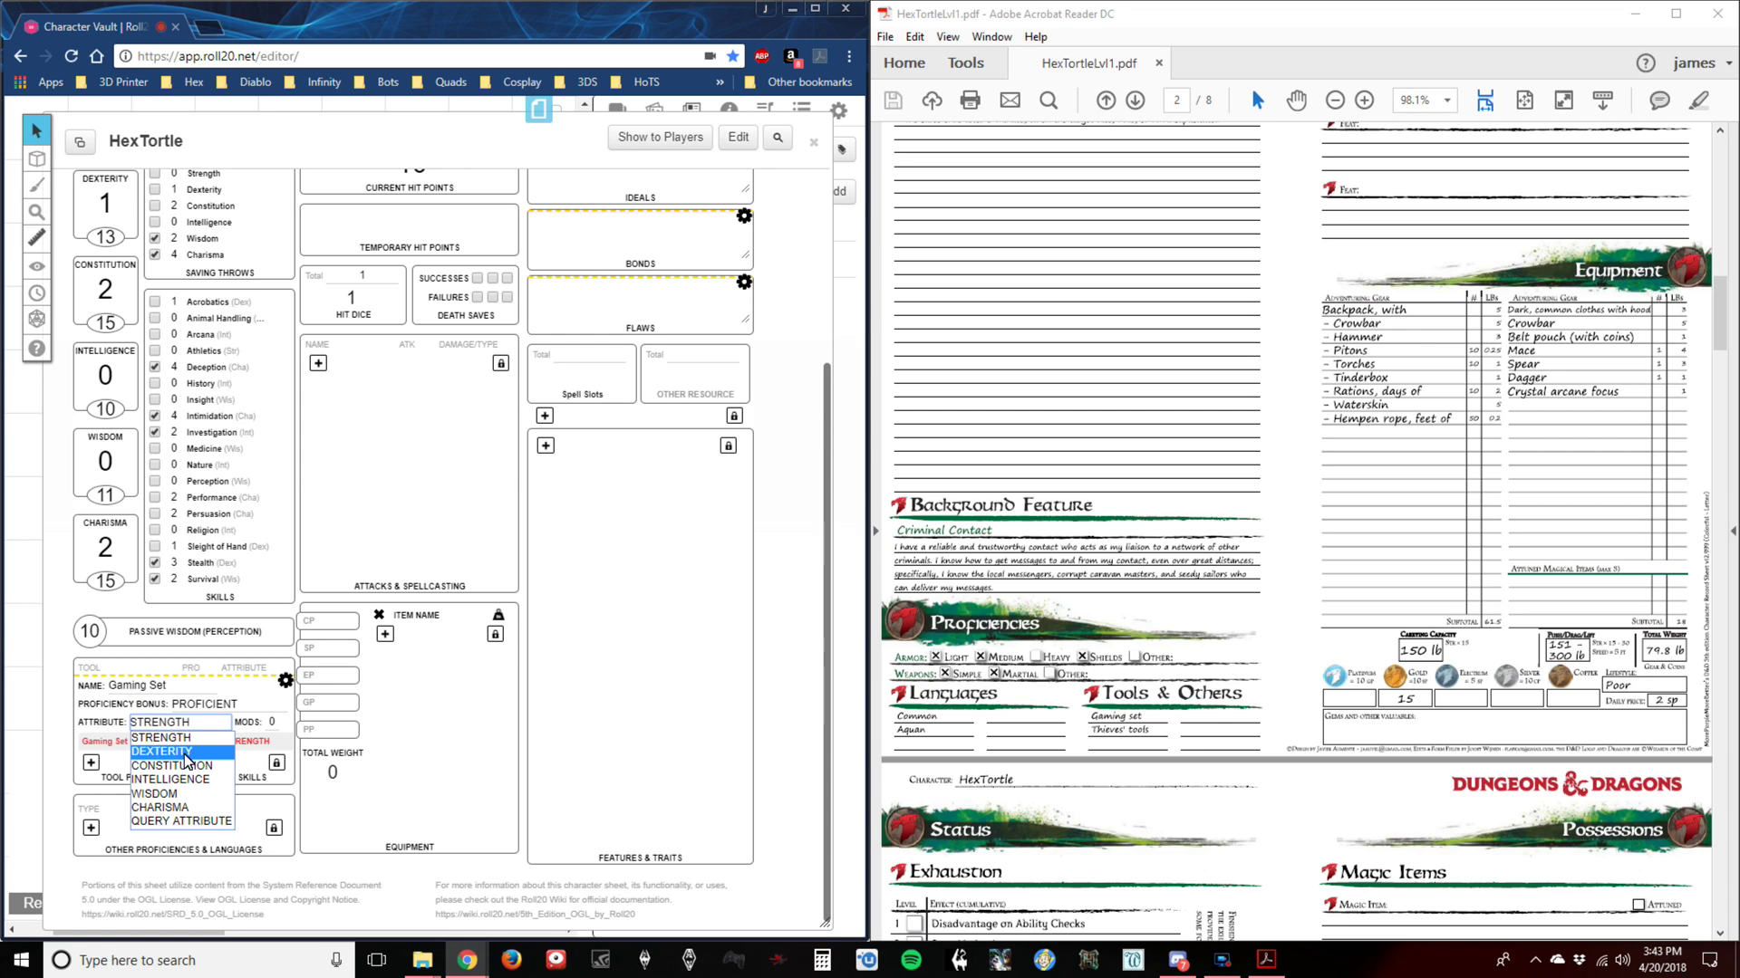
{"action": "left_click", "coordinate": [185, 753]}
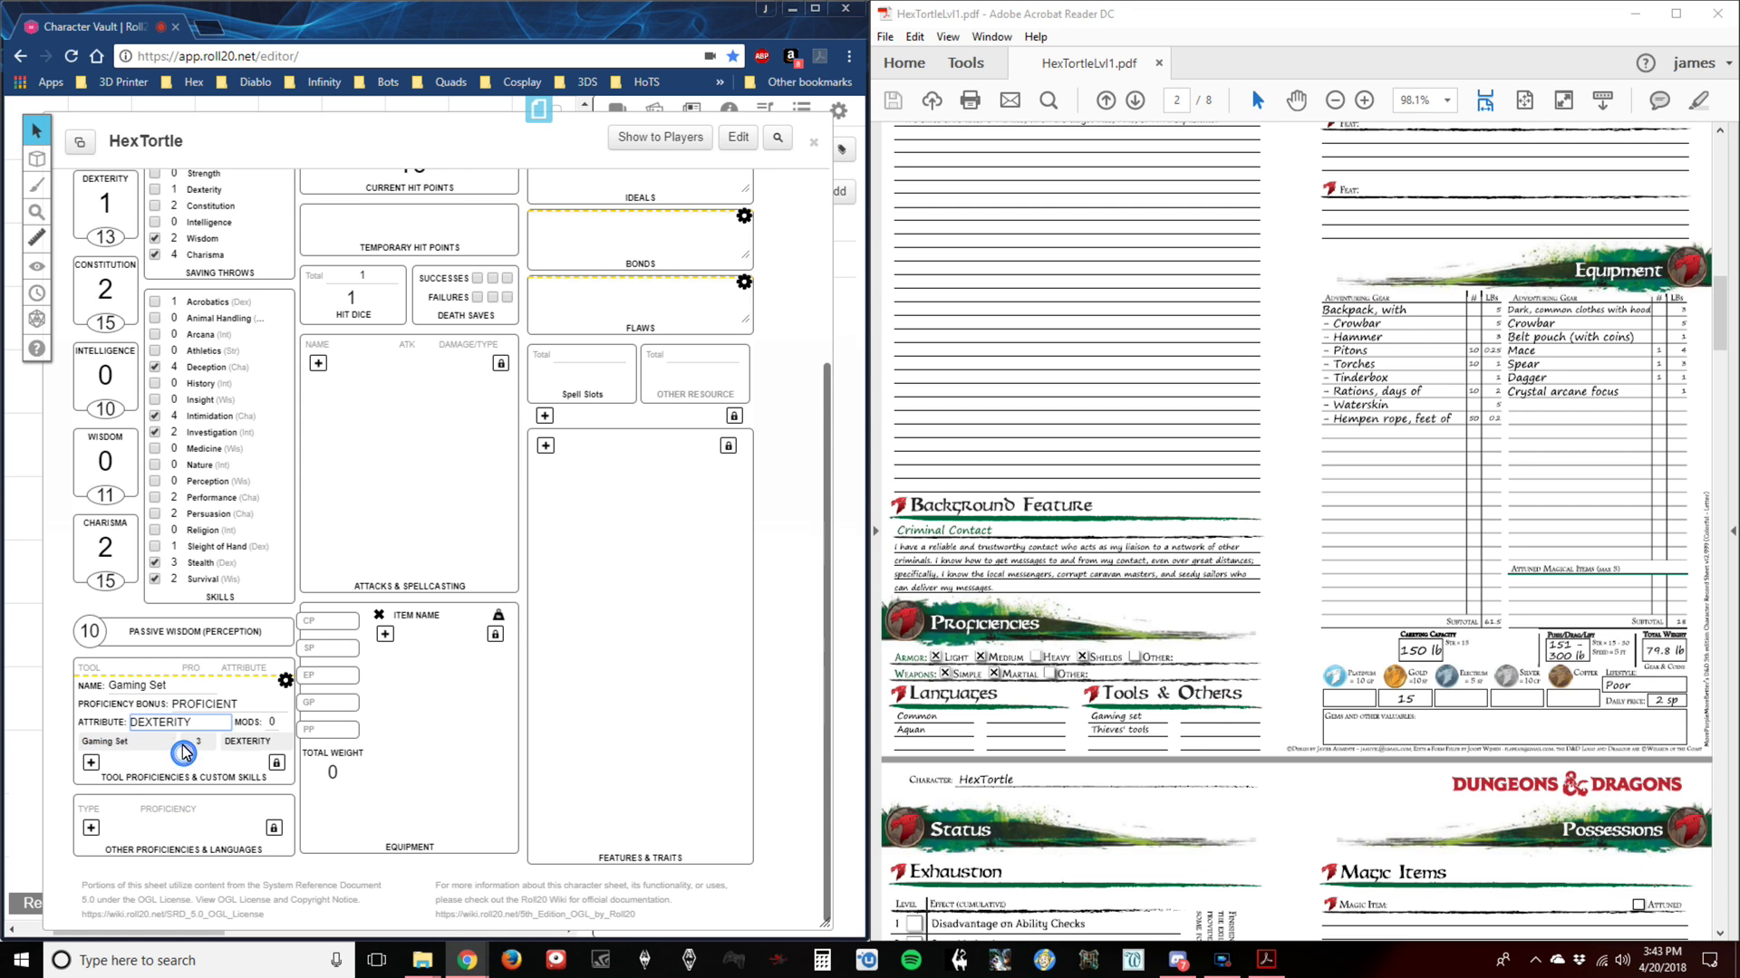
{"action": "left_click", "coordinate": [285, 679]}
Add a Thieves Tools proficiency that uses the Dexterity attribute.
{"action": "left_click", "coordinate": [90, 712]}
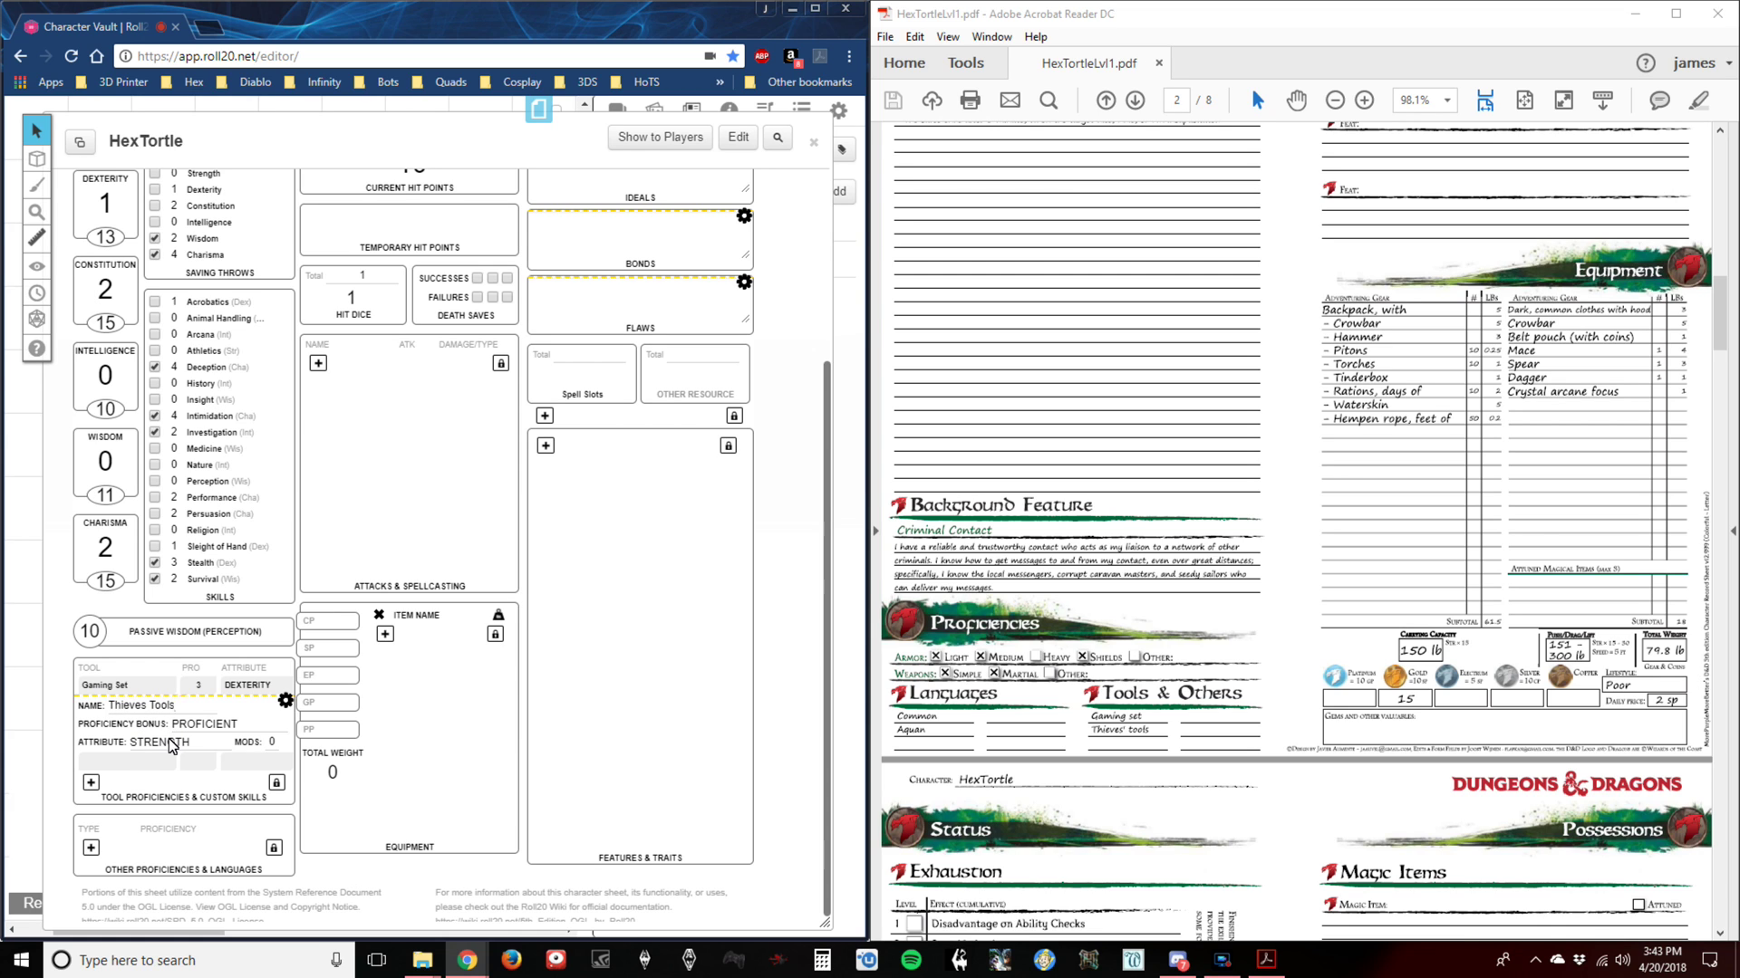
{"action": "left_click", "coordinate": [168, 738]}
{"action": "left_click", "coordinate": [181, 773]}
{"action": "left_click", "coordinate": [285, 701]}
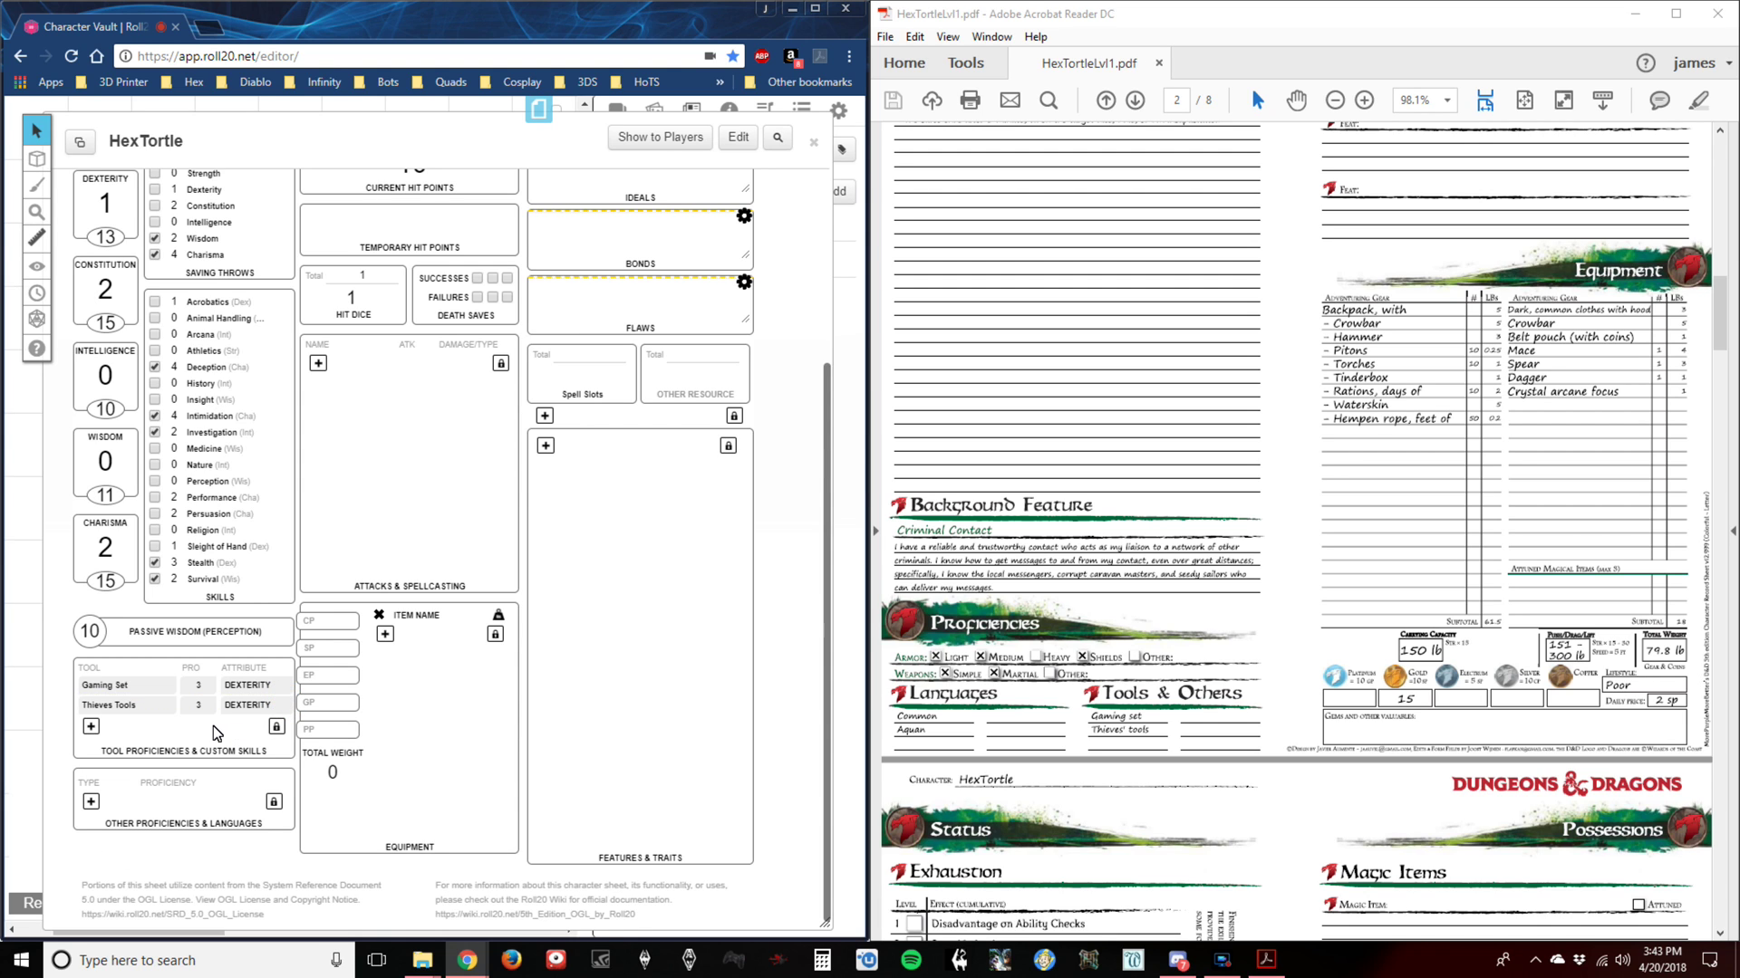
Add a language proficiency entry listing Common, Aquan.
{"action": "left_click", "coordinate": [91, 802]}
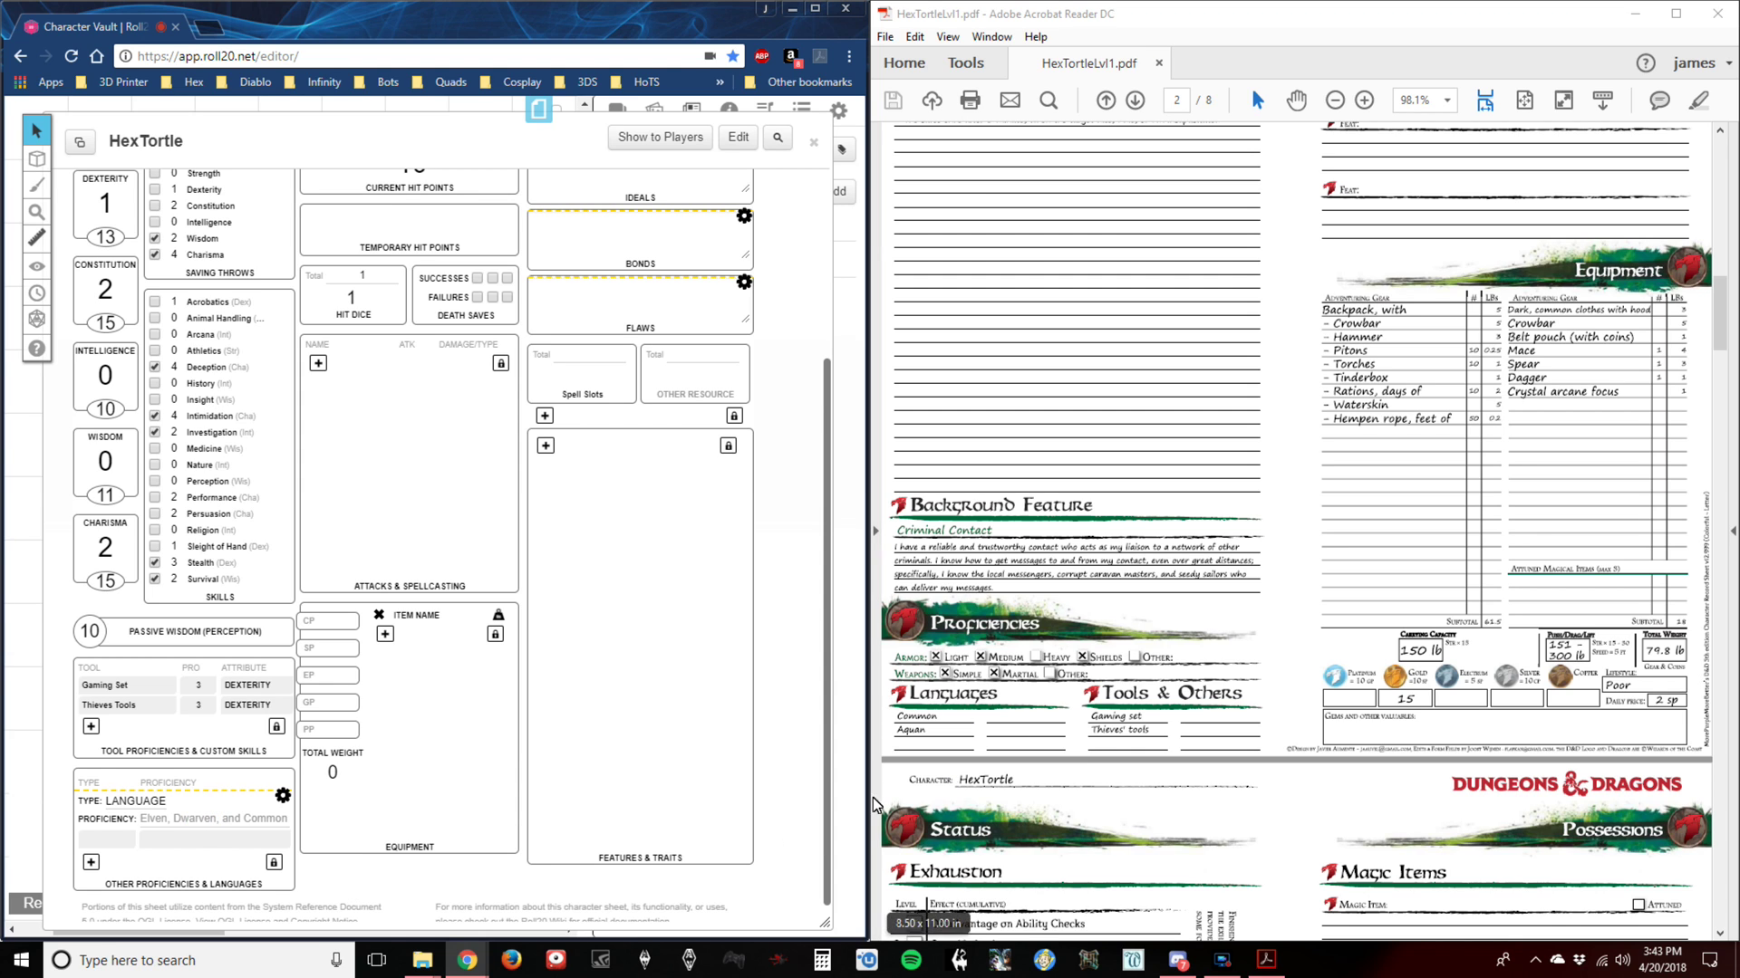
{"action": "type", "text": "C"}
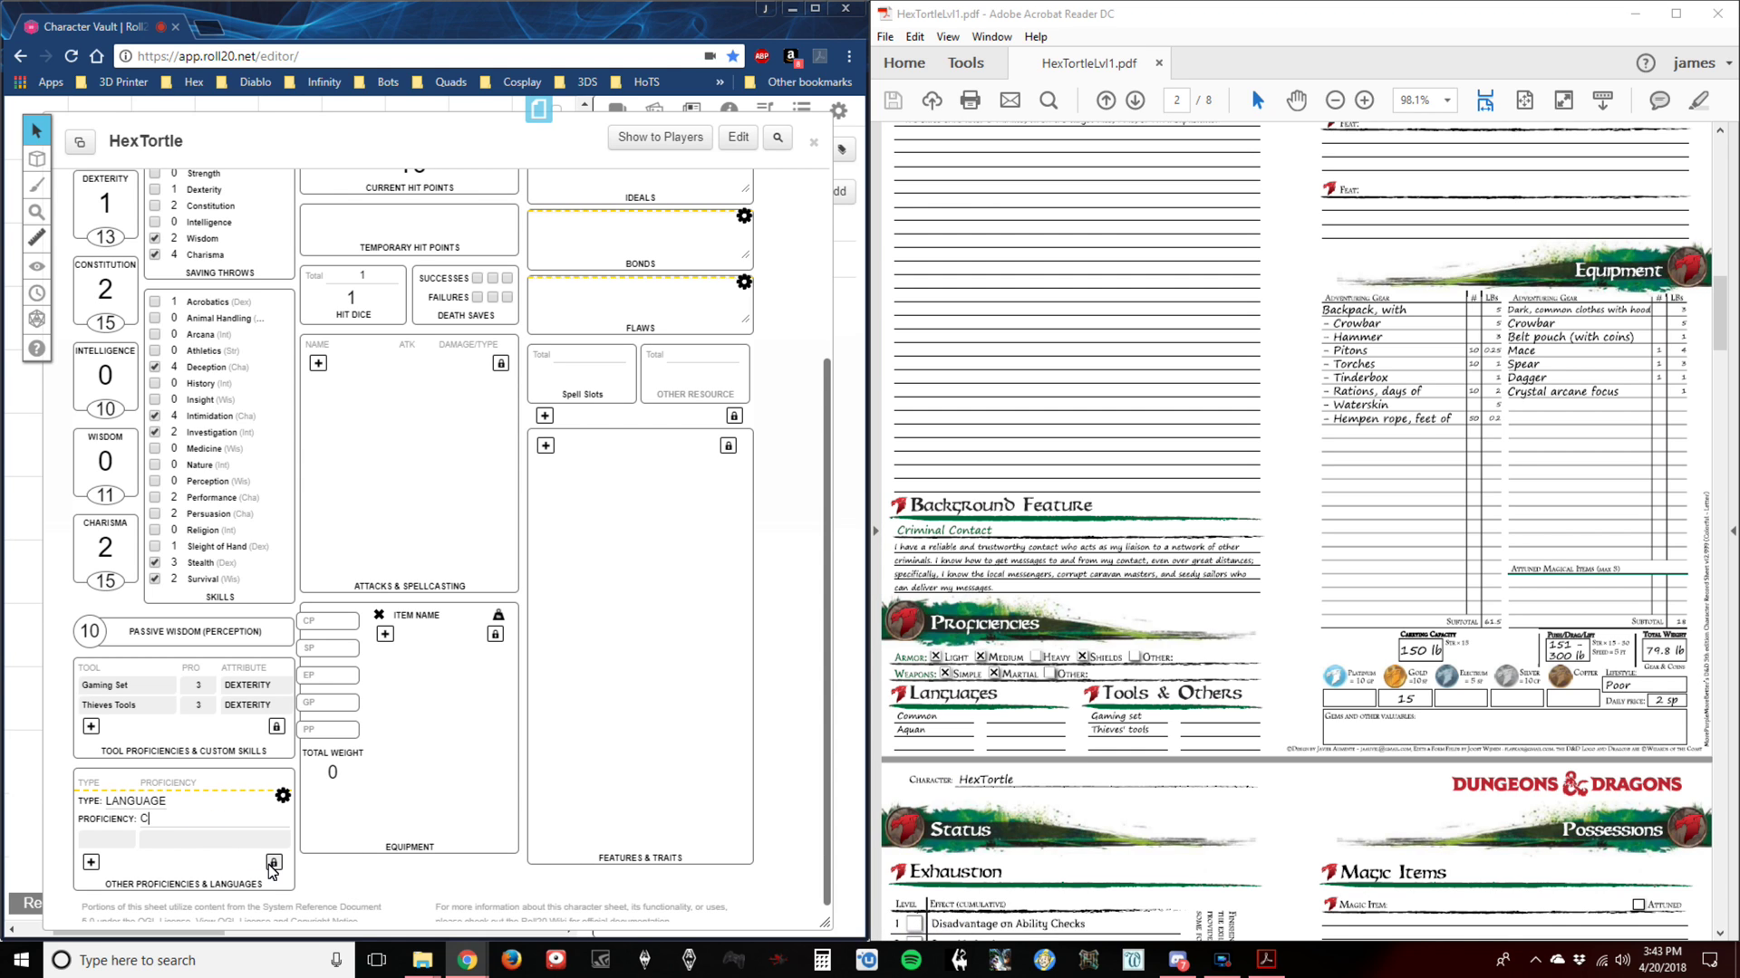
{"action": "type", "text": "ommon, Aquan"}
{"action": "left_click", "coordinate": [283, 797]}
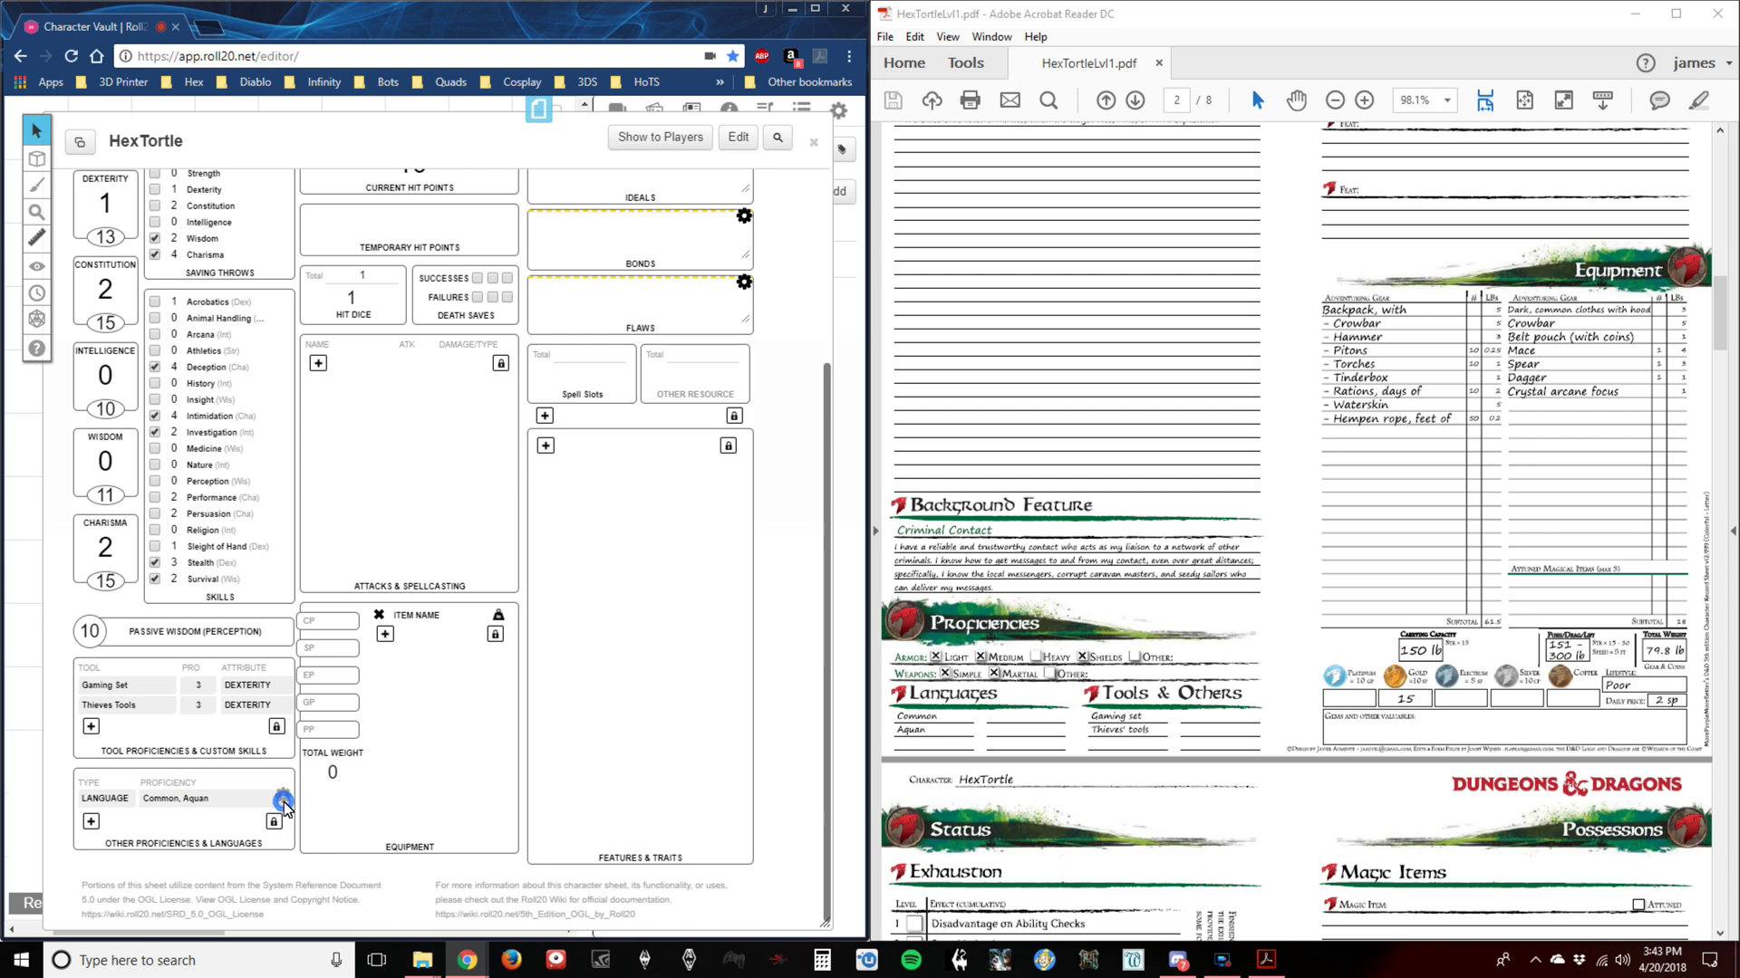
Add a weapon proficiency entry listing Simple, Martial.
{"action": "left_click", "coordinate": [90, 823]}
{"action": "left_click", "coordinate": [140, 822]}
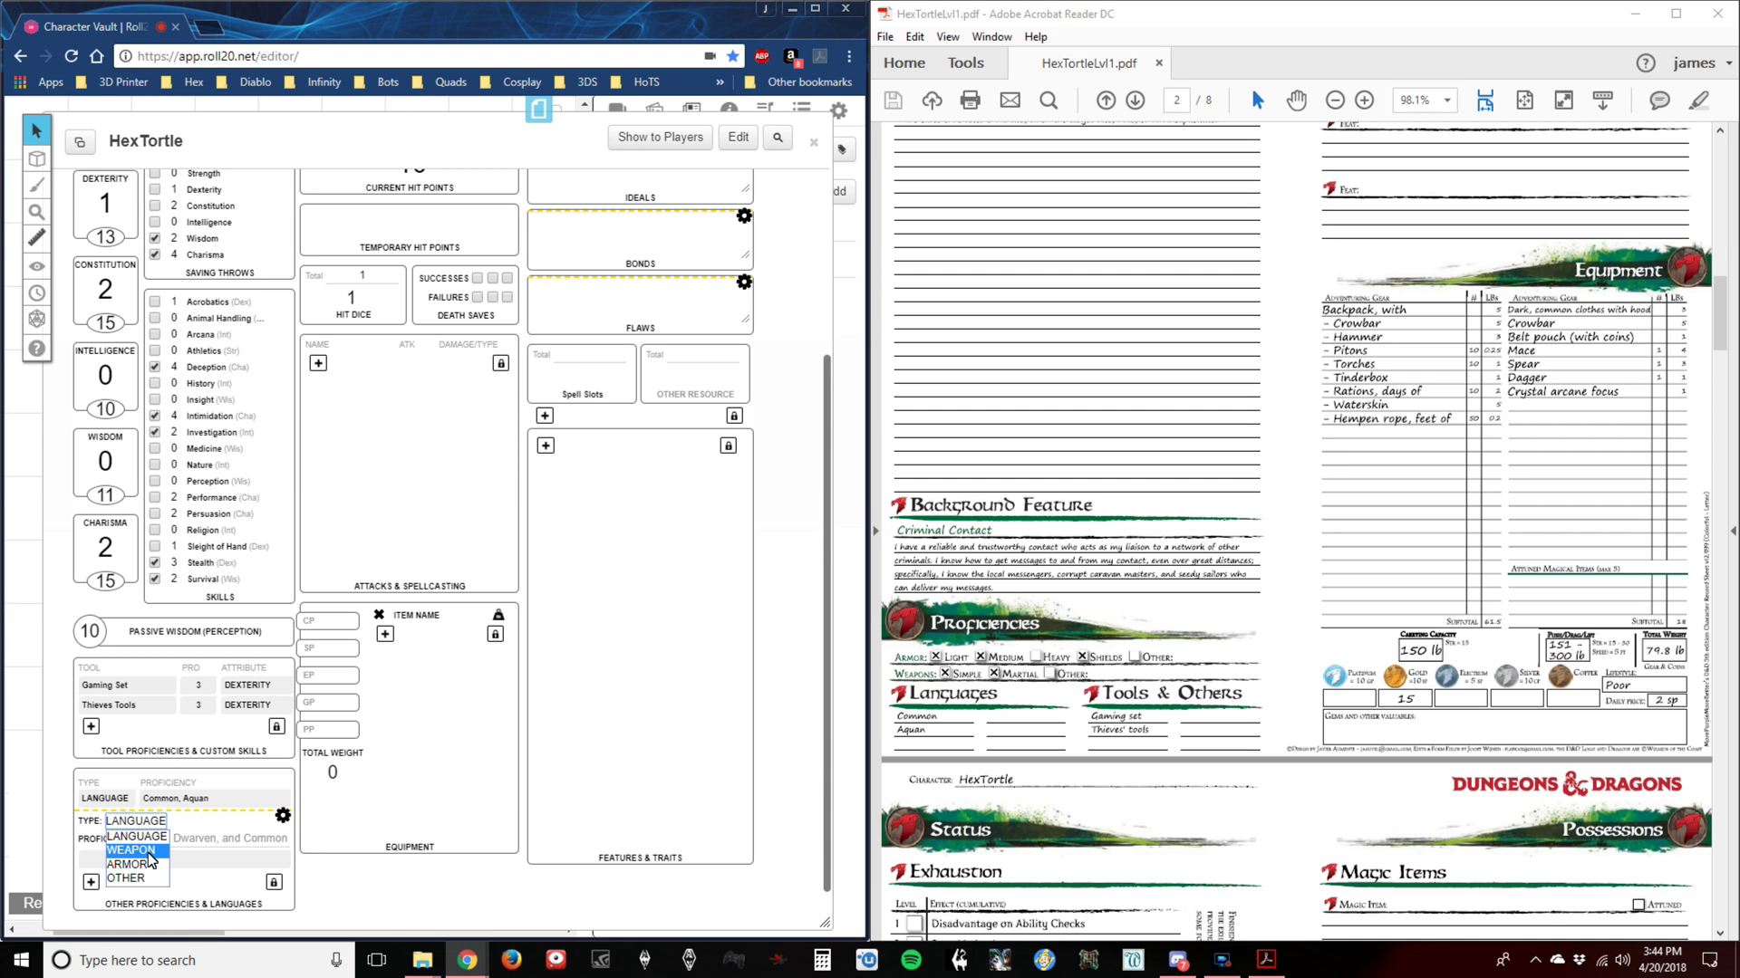
{"action": "left_click", "coordinate": [148, 852]}
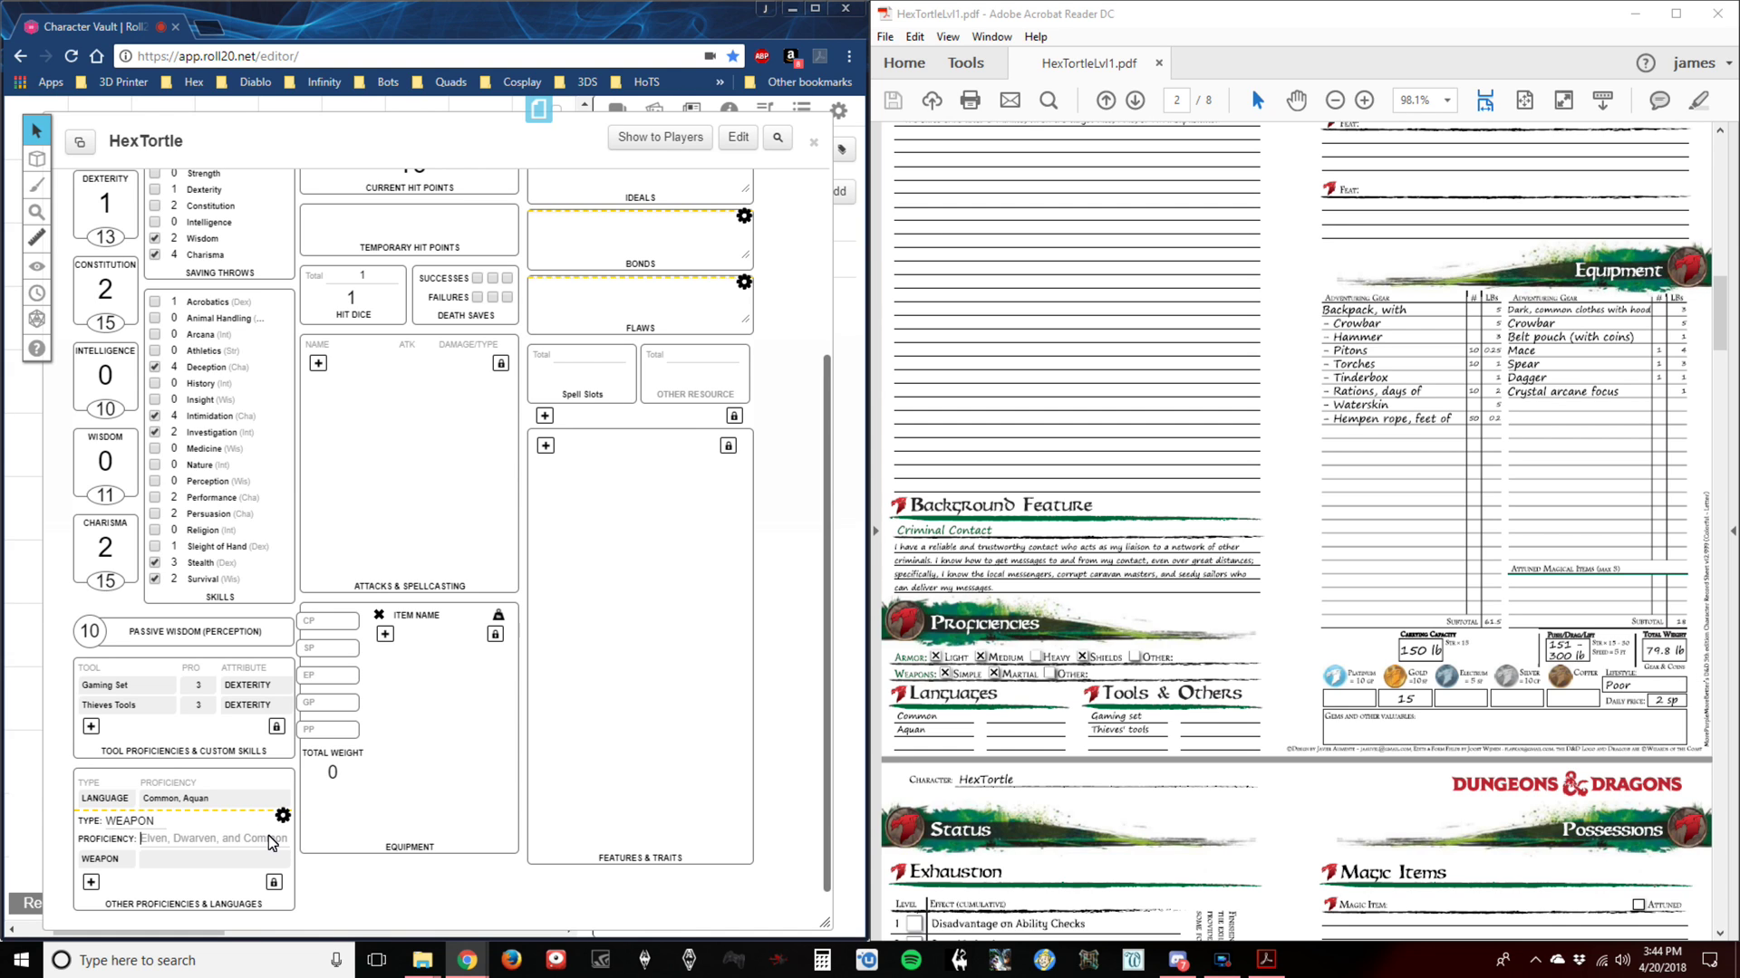
{"action": "type", "text": "Simple, Martial"}
{"action": "left_click", "coordinate": [284, 816]}
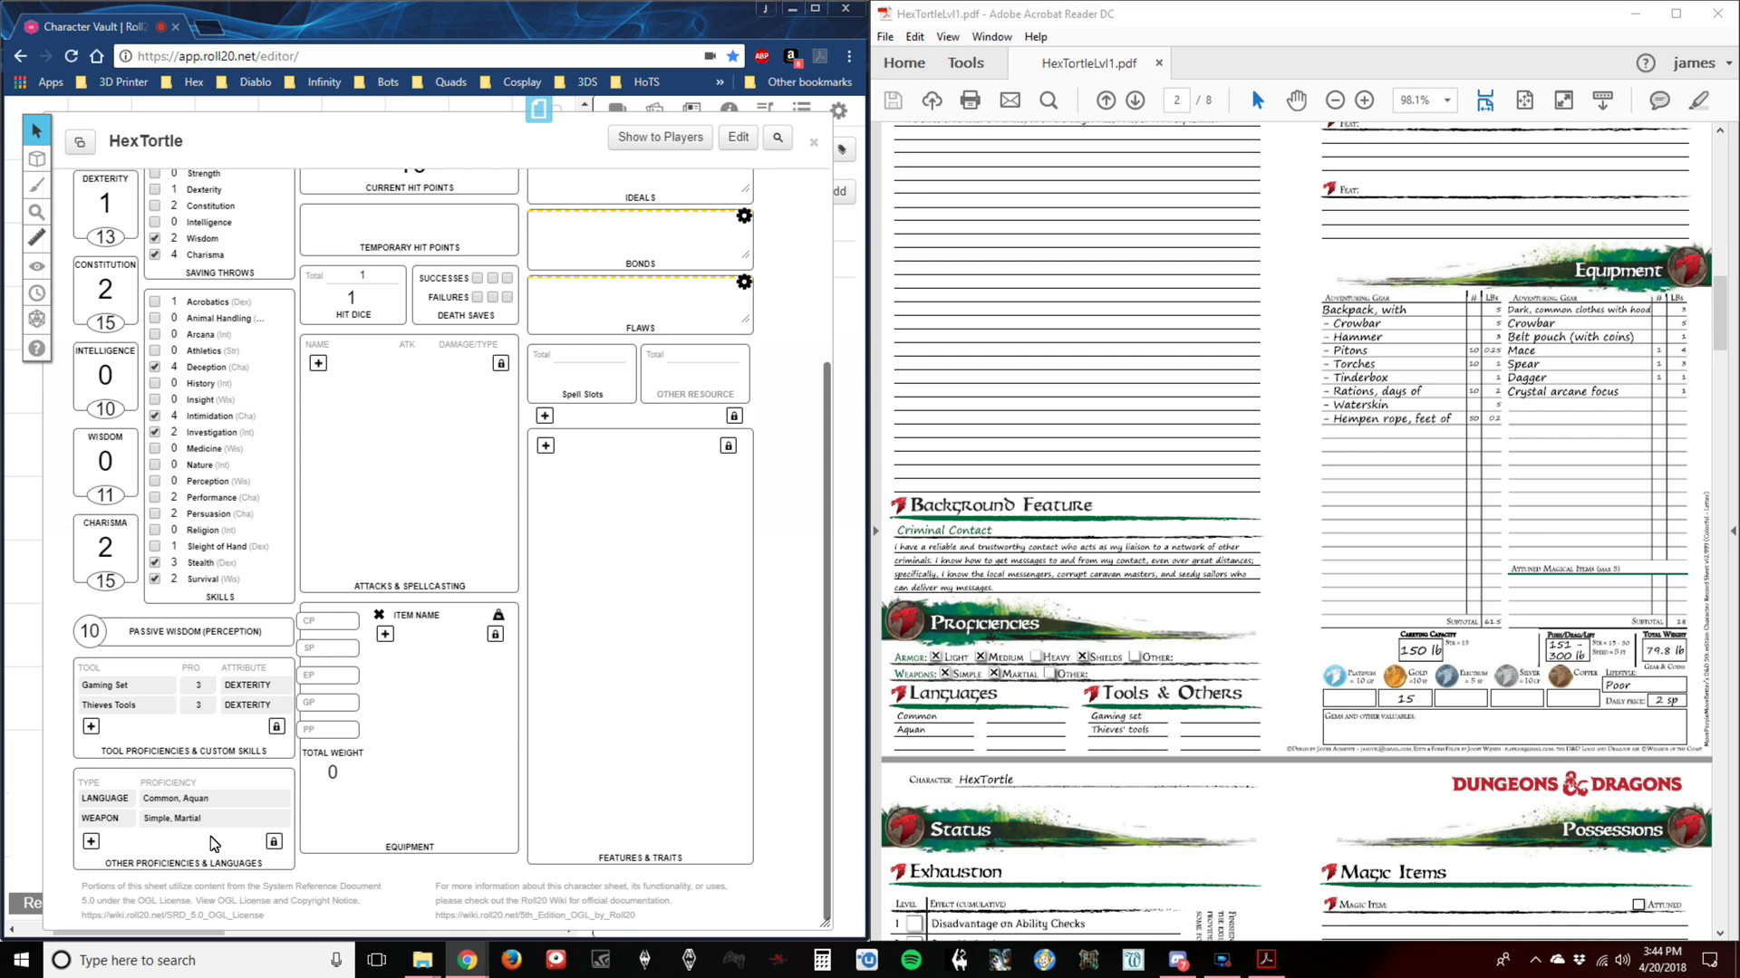
Add an armor proficiency entry, check the Natural Armor racial trait in the PDF, and close the entry with its proficiency left blank.
{"action": "left_click", "coordinate": [88, 843]}
{"action": "left_click", "coordinate": [136, 842]}
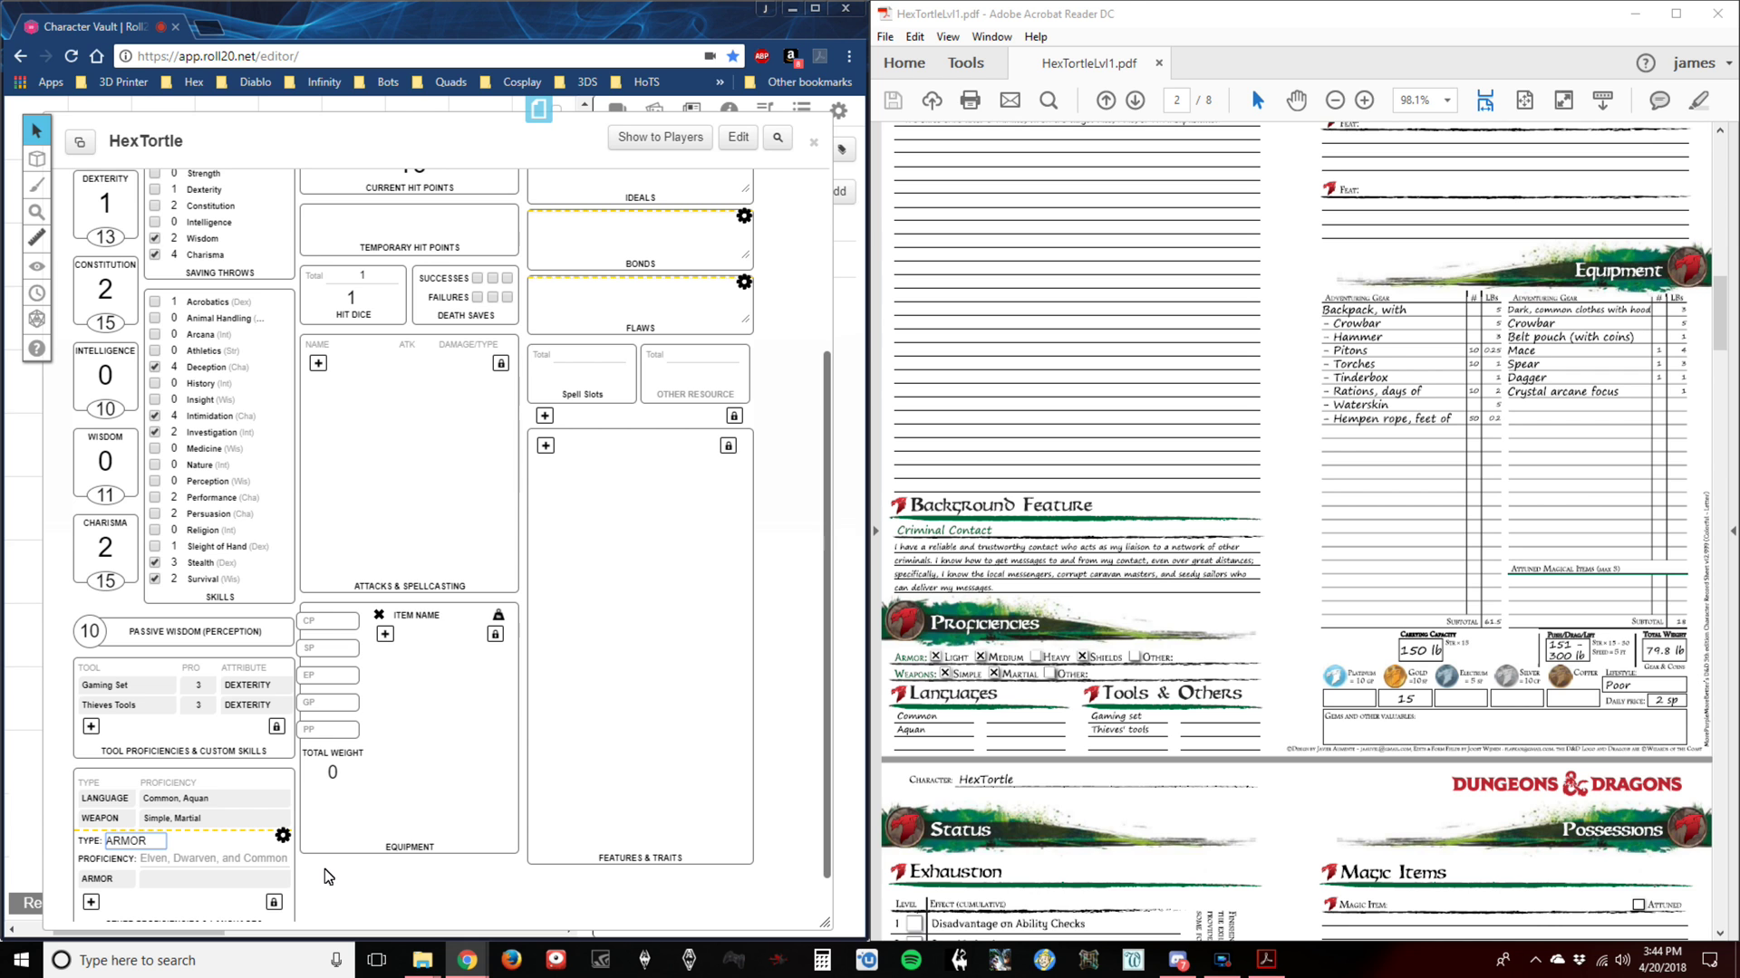
{"action": "left_click", "coordinate": [1291, 540]}
{"action": "scroll", "coordinate": [1291, 541], "scroll_direction": "up", "scroll_amount": 5}
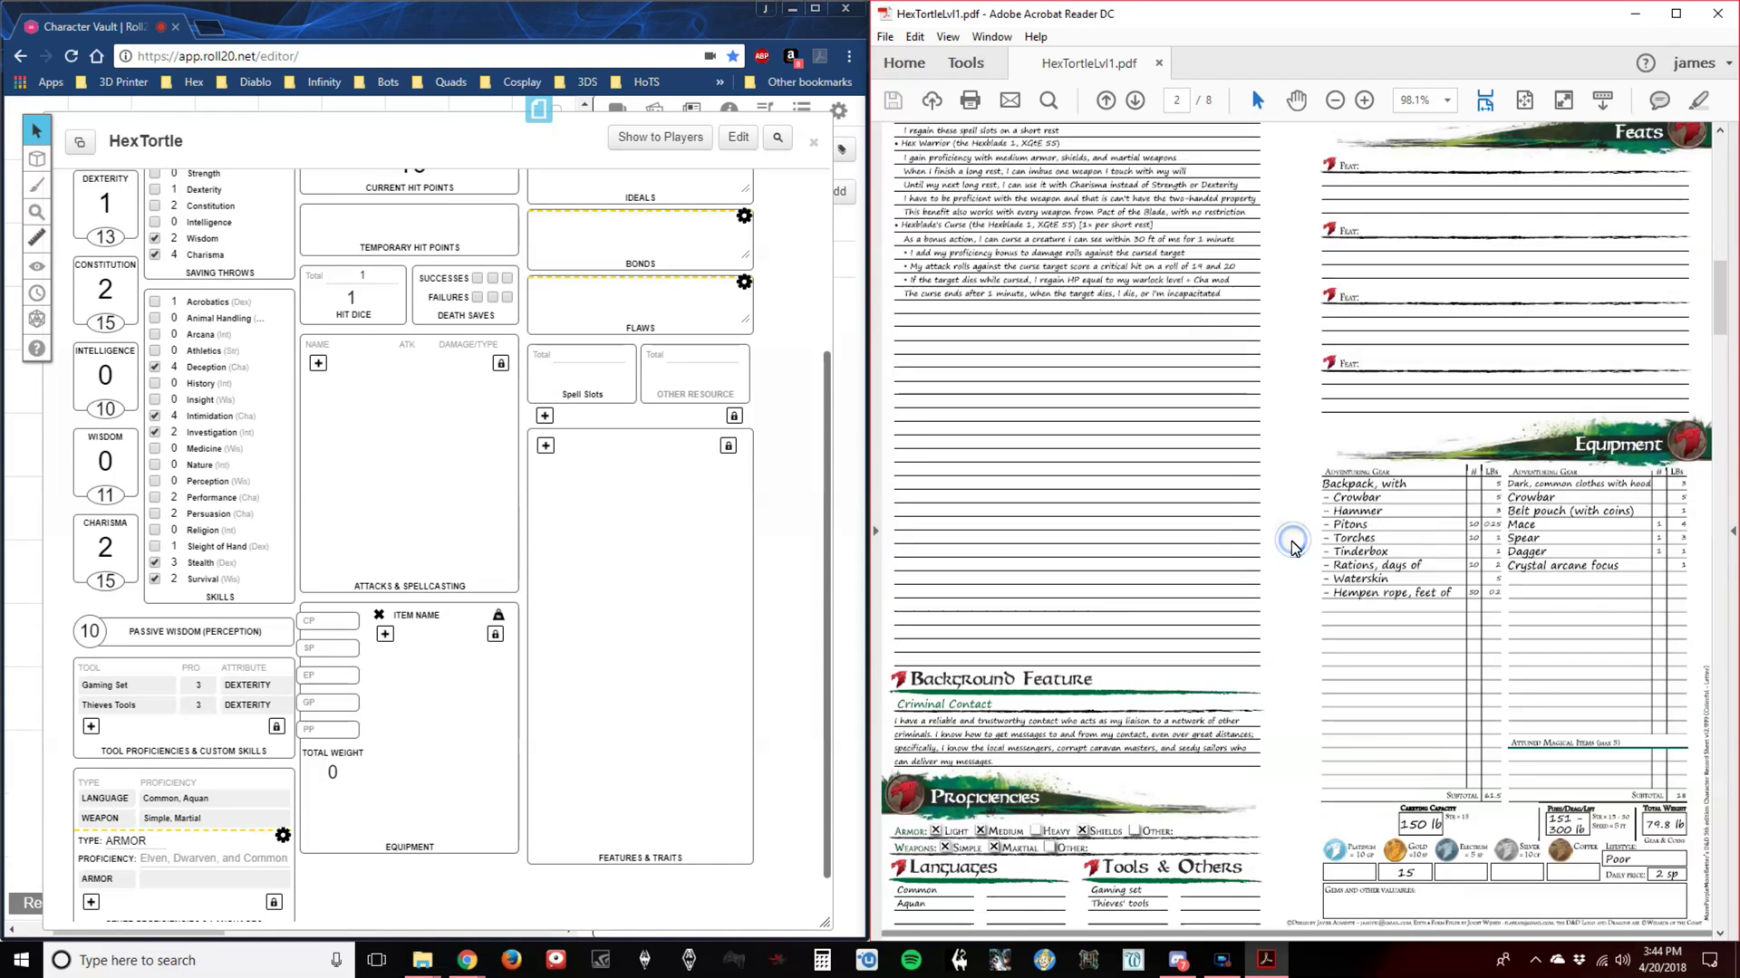
{"action": "scroll", "coordinate": [1291, 541], "scroll_direction": "up", "scroll_amount": 3}
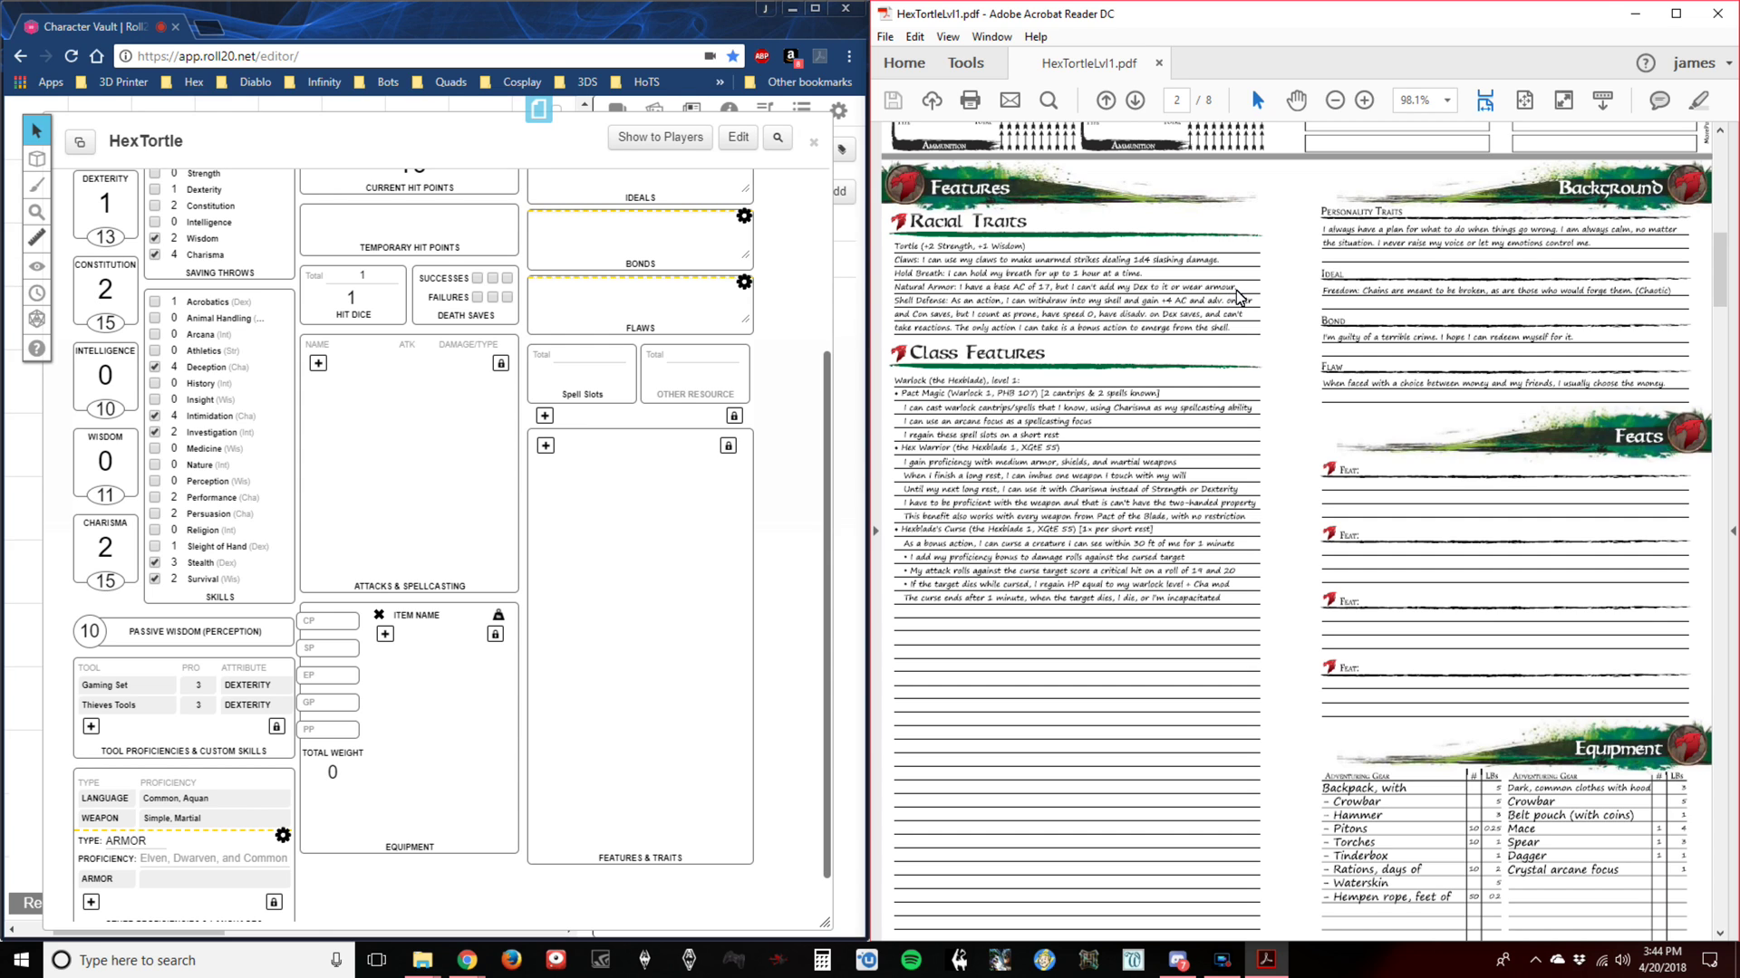
{"action": "left_click", "coordinate": [284, 838]}
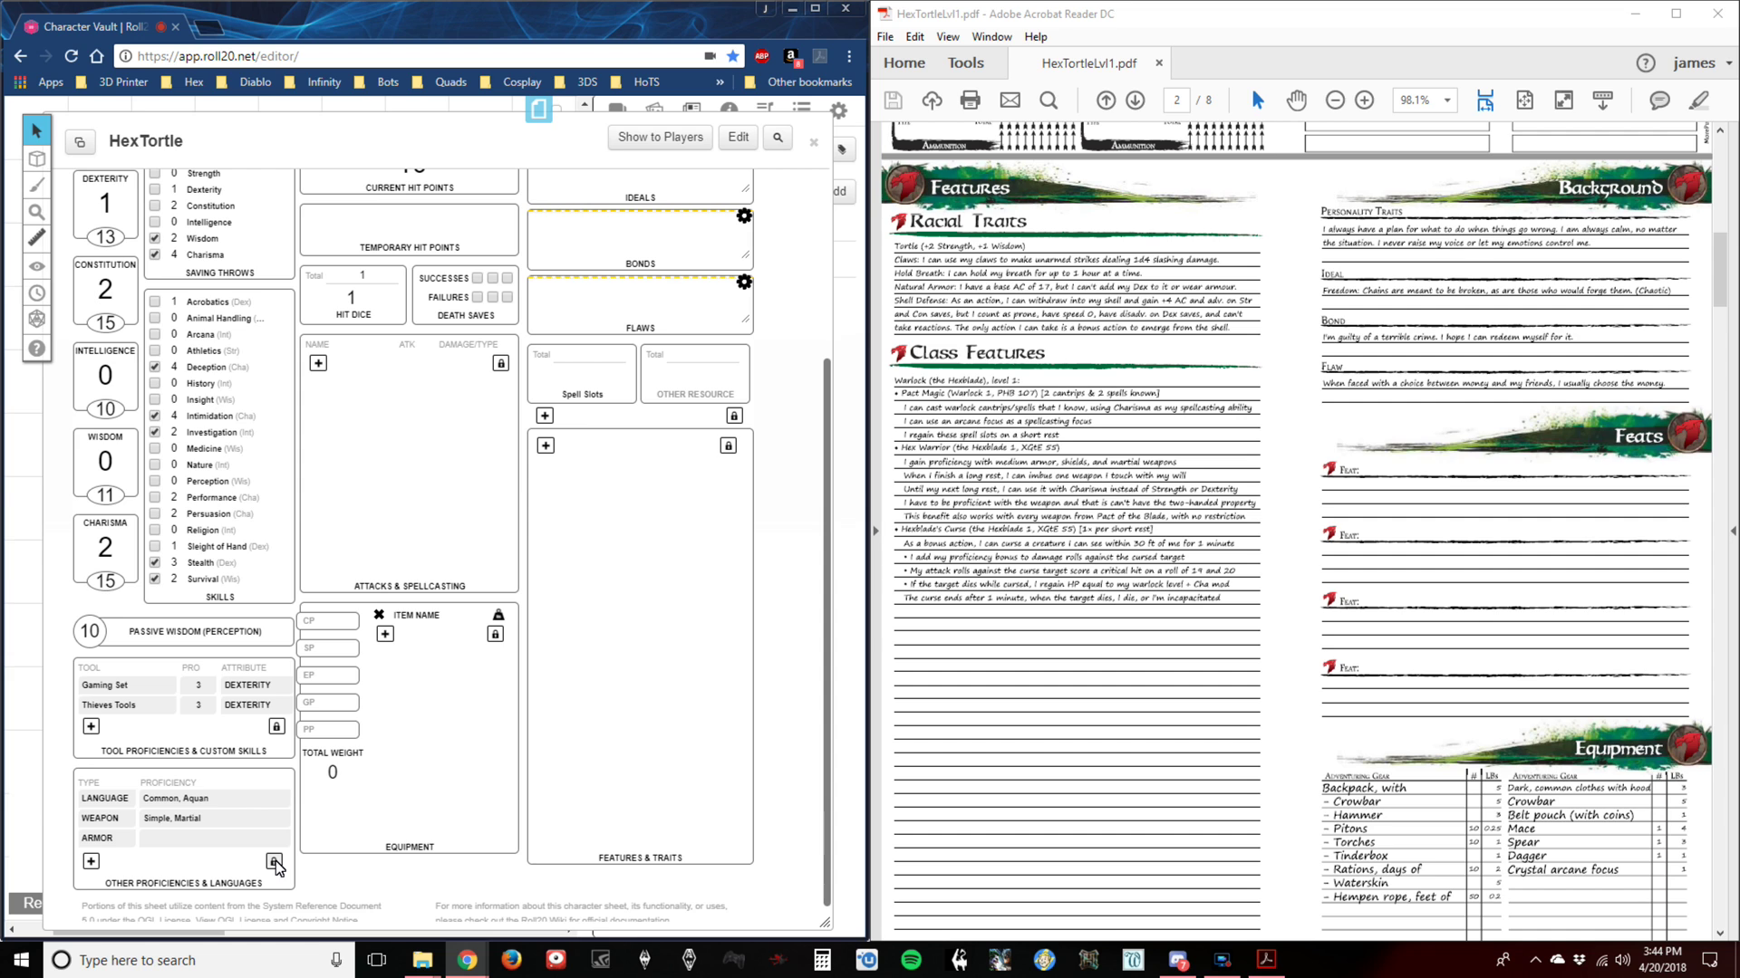
{"action": "scroll", "coordinate": [251, 868], "scroll_direction": "down", "scroll_amount": 1}
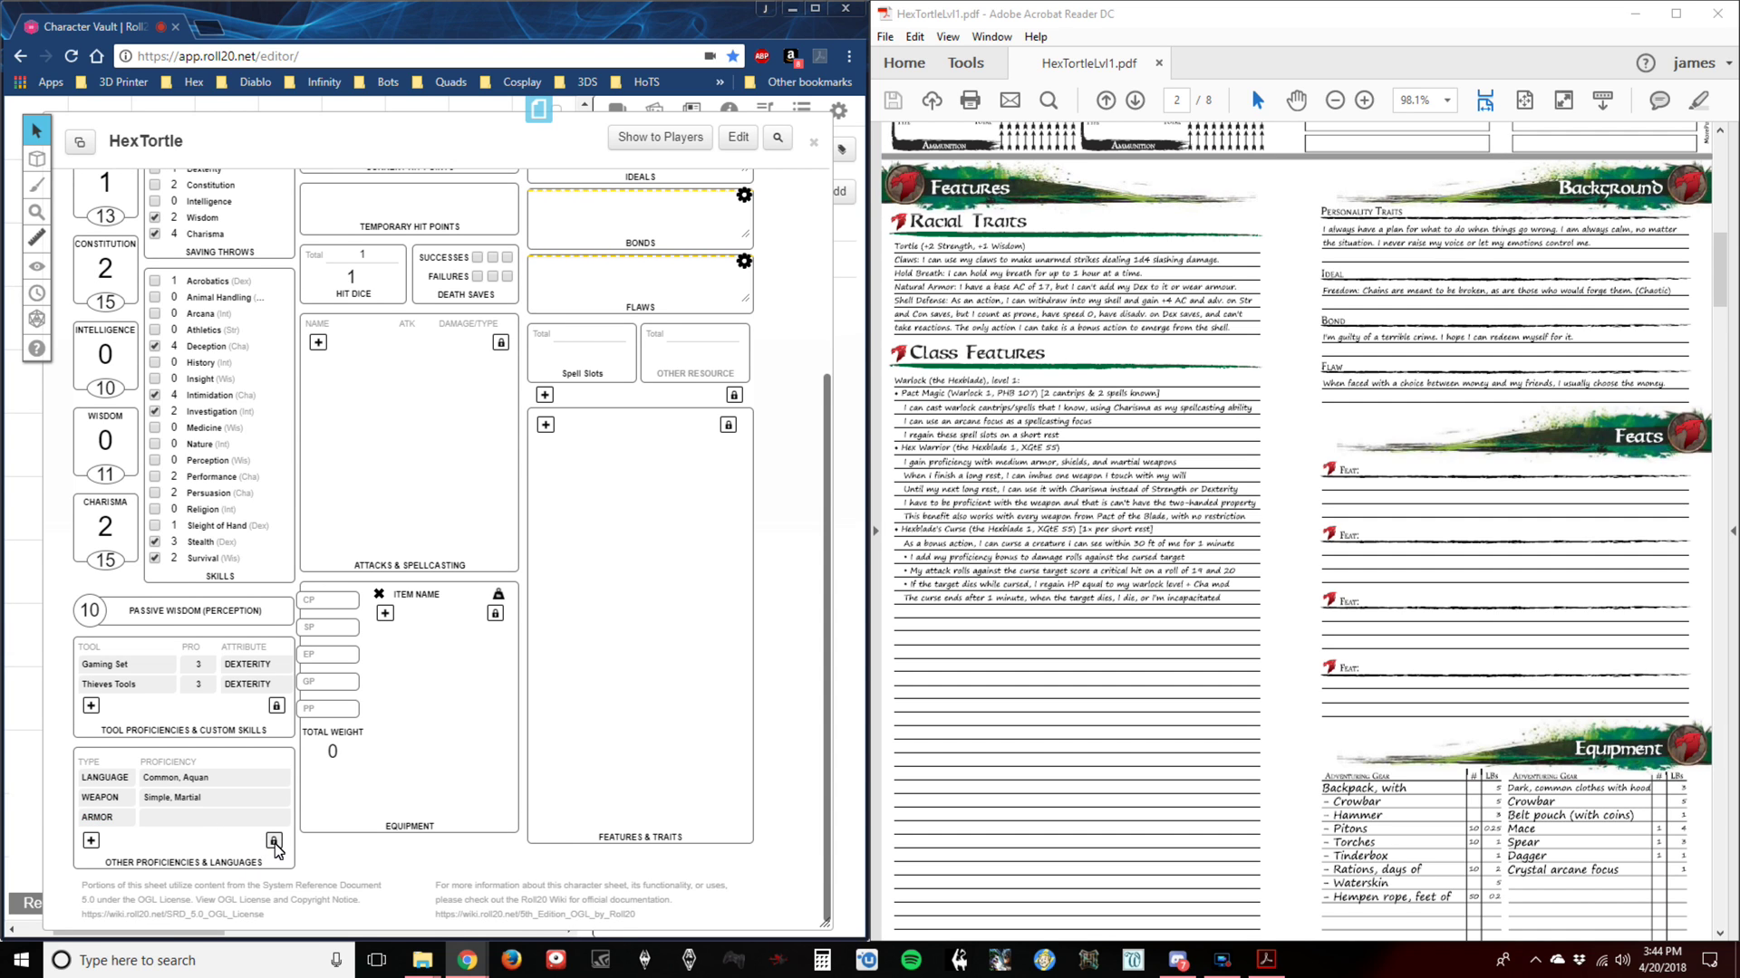
Delete the blank armor entry from the other proficiencies and languages, and lock the list again.
{"action": "left_click", "coordinate": [274, 841]}
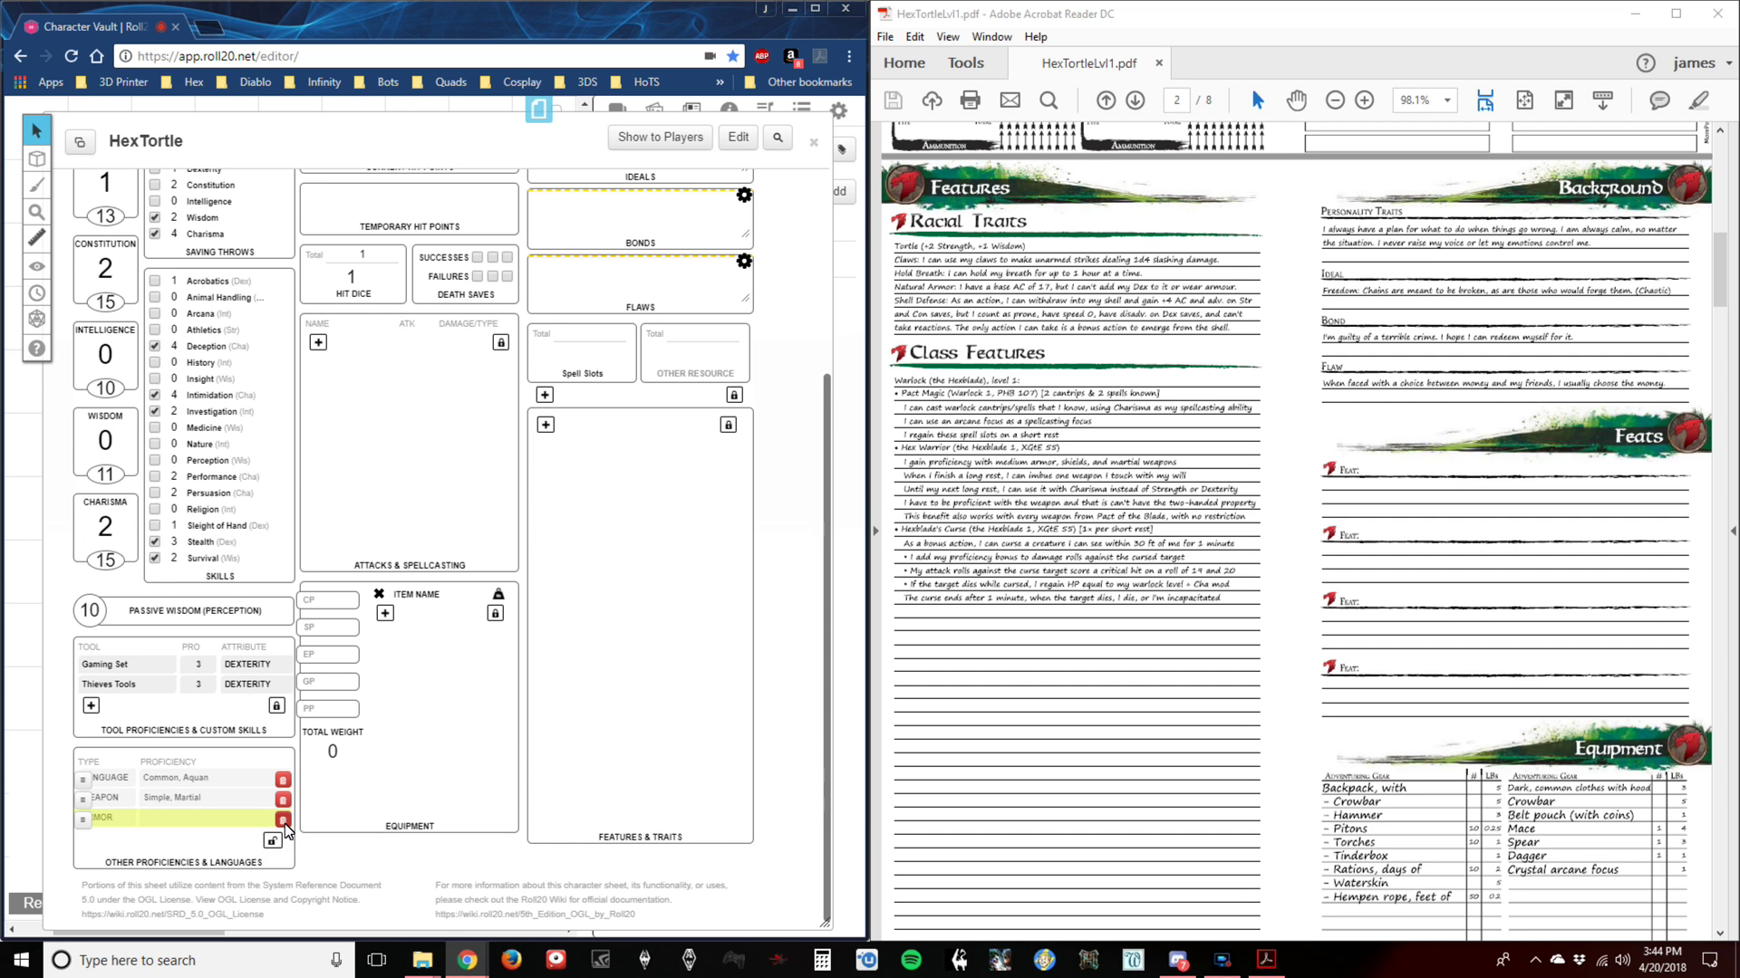
{"action": "left_click", "coordinate": [284, 821]}
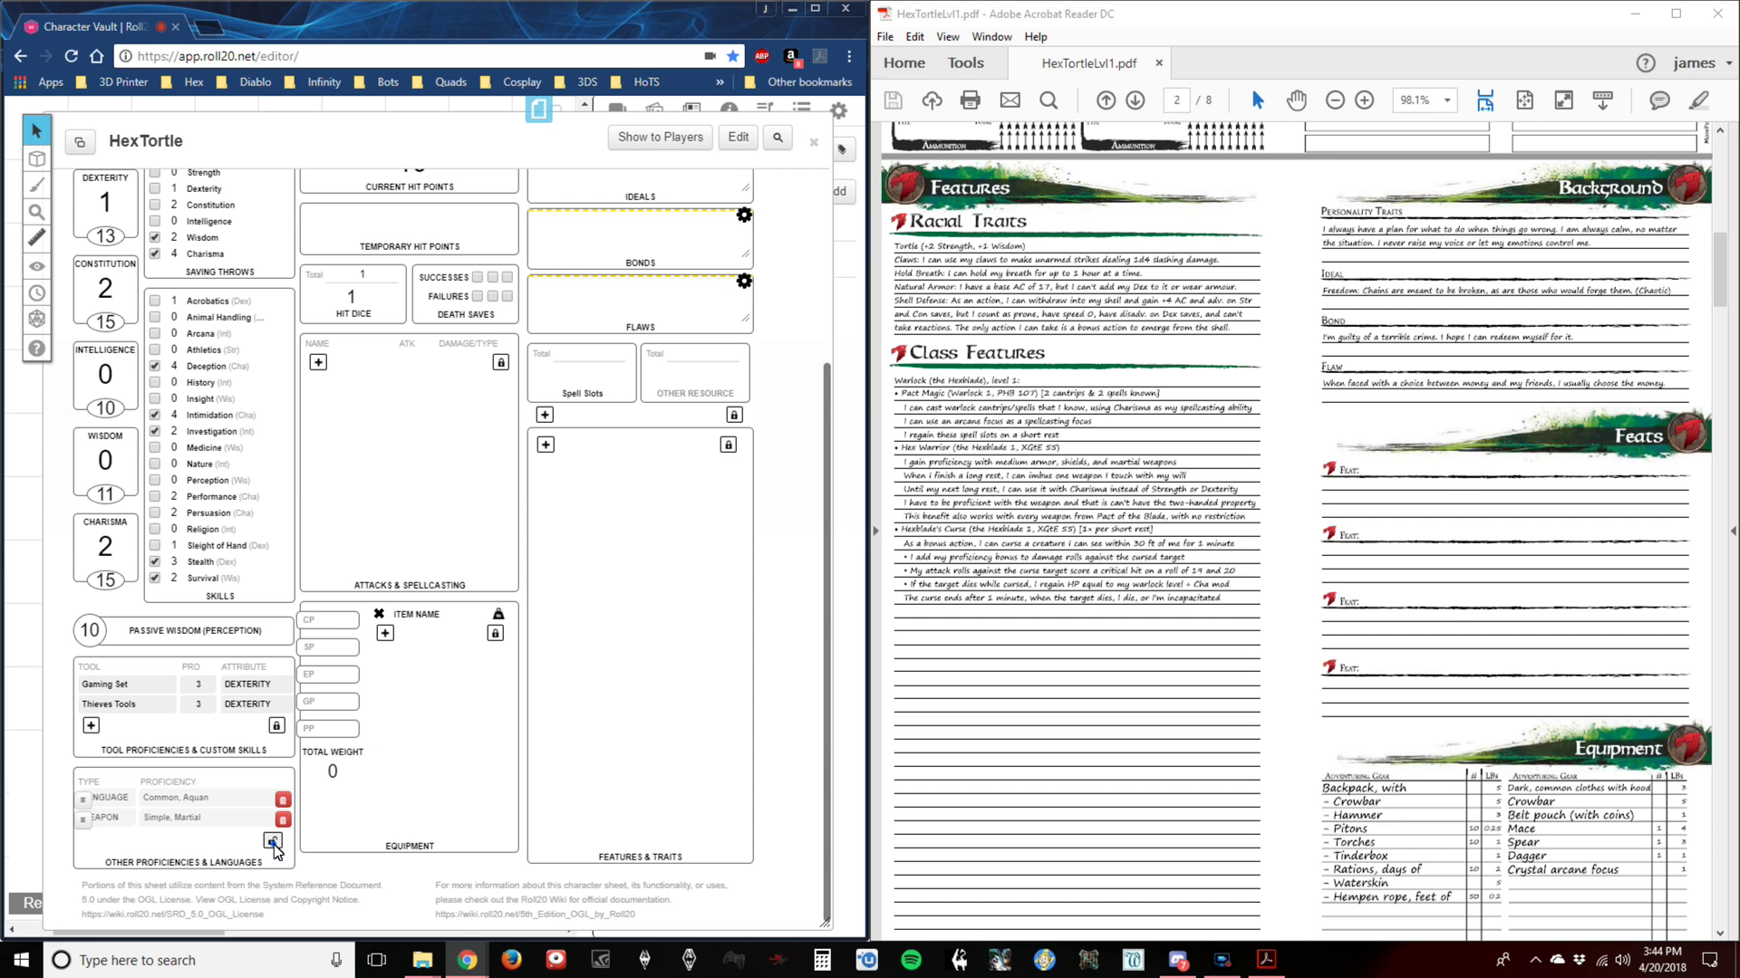
{"action": "left_click", "coordinate": [273, 841]}
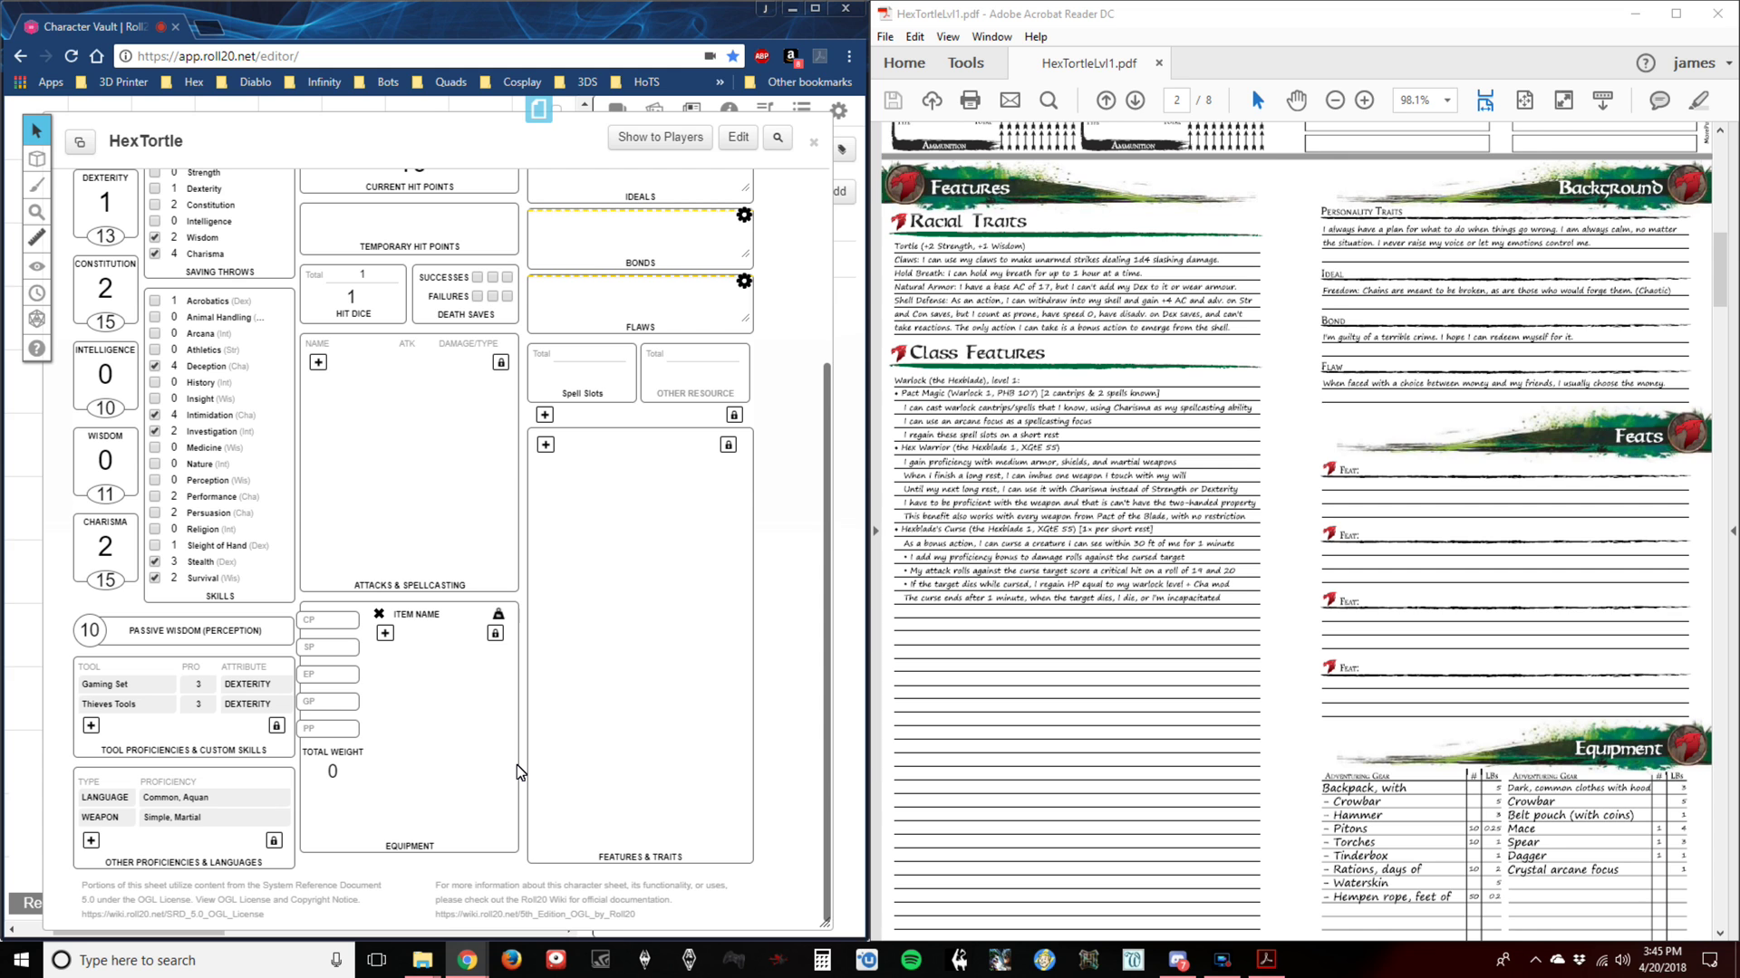
Copy the personality traits text from the PDF into the sheet's Personality Traits box and close its editing.
{"action": "scroll", "coordinate": [517, 772], "scroll_direction": "up", "scroll_amount": 3}
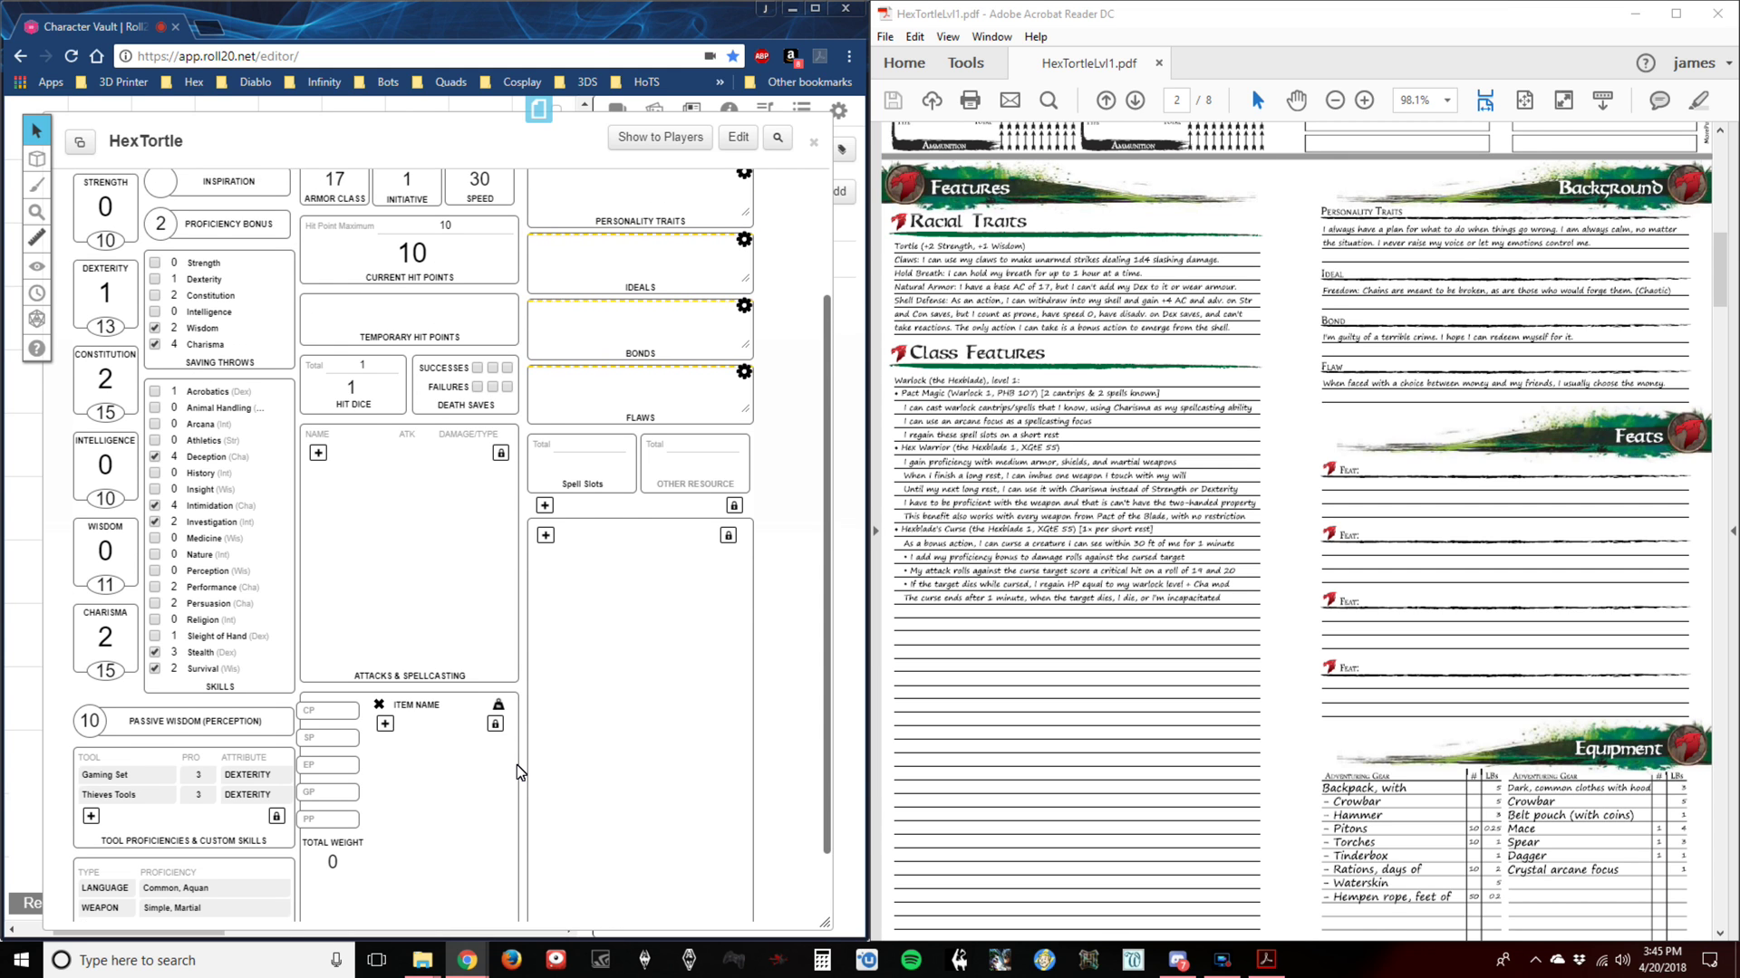
{"action": "left_click", "coordinate": [1481, 285]}
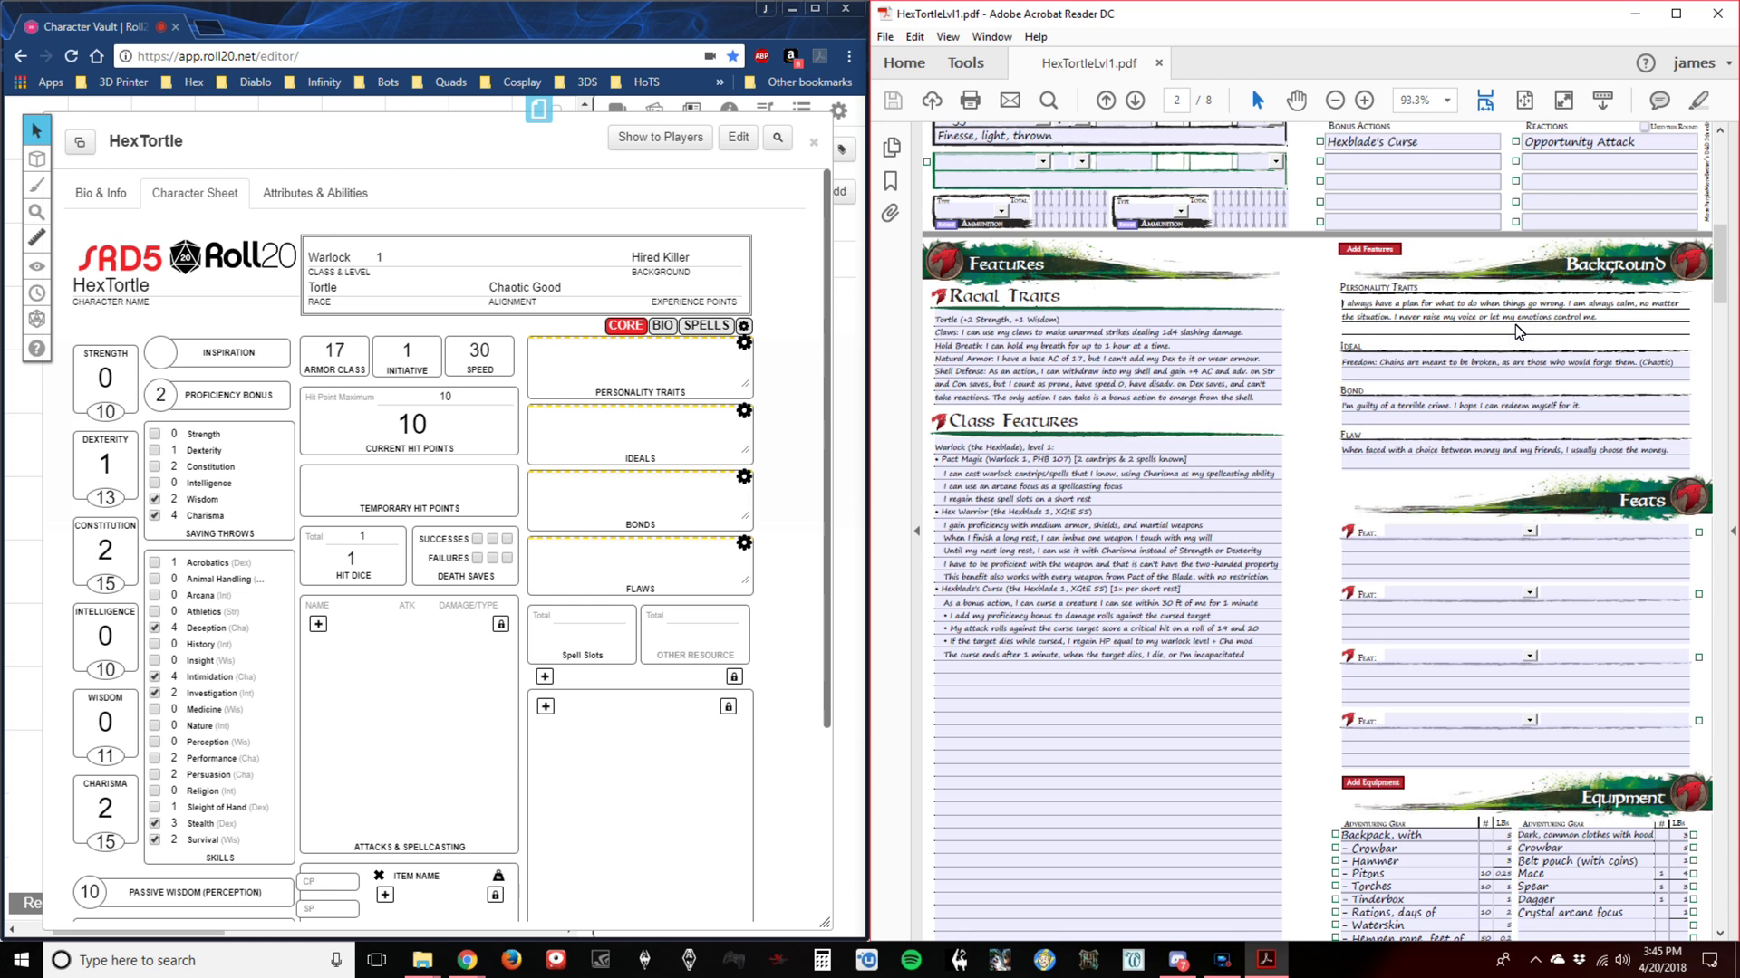
{"action": "key", "text": "ctrl+a"}
{"action": "key", "text": "ctrl+c"}
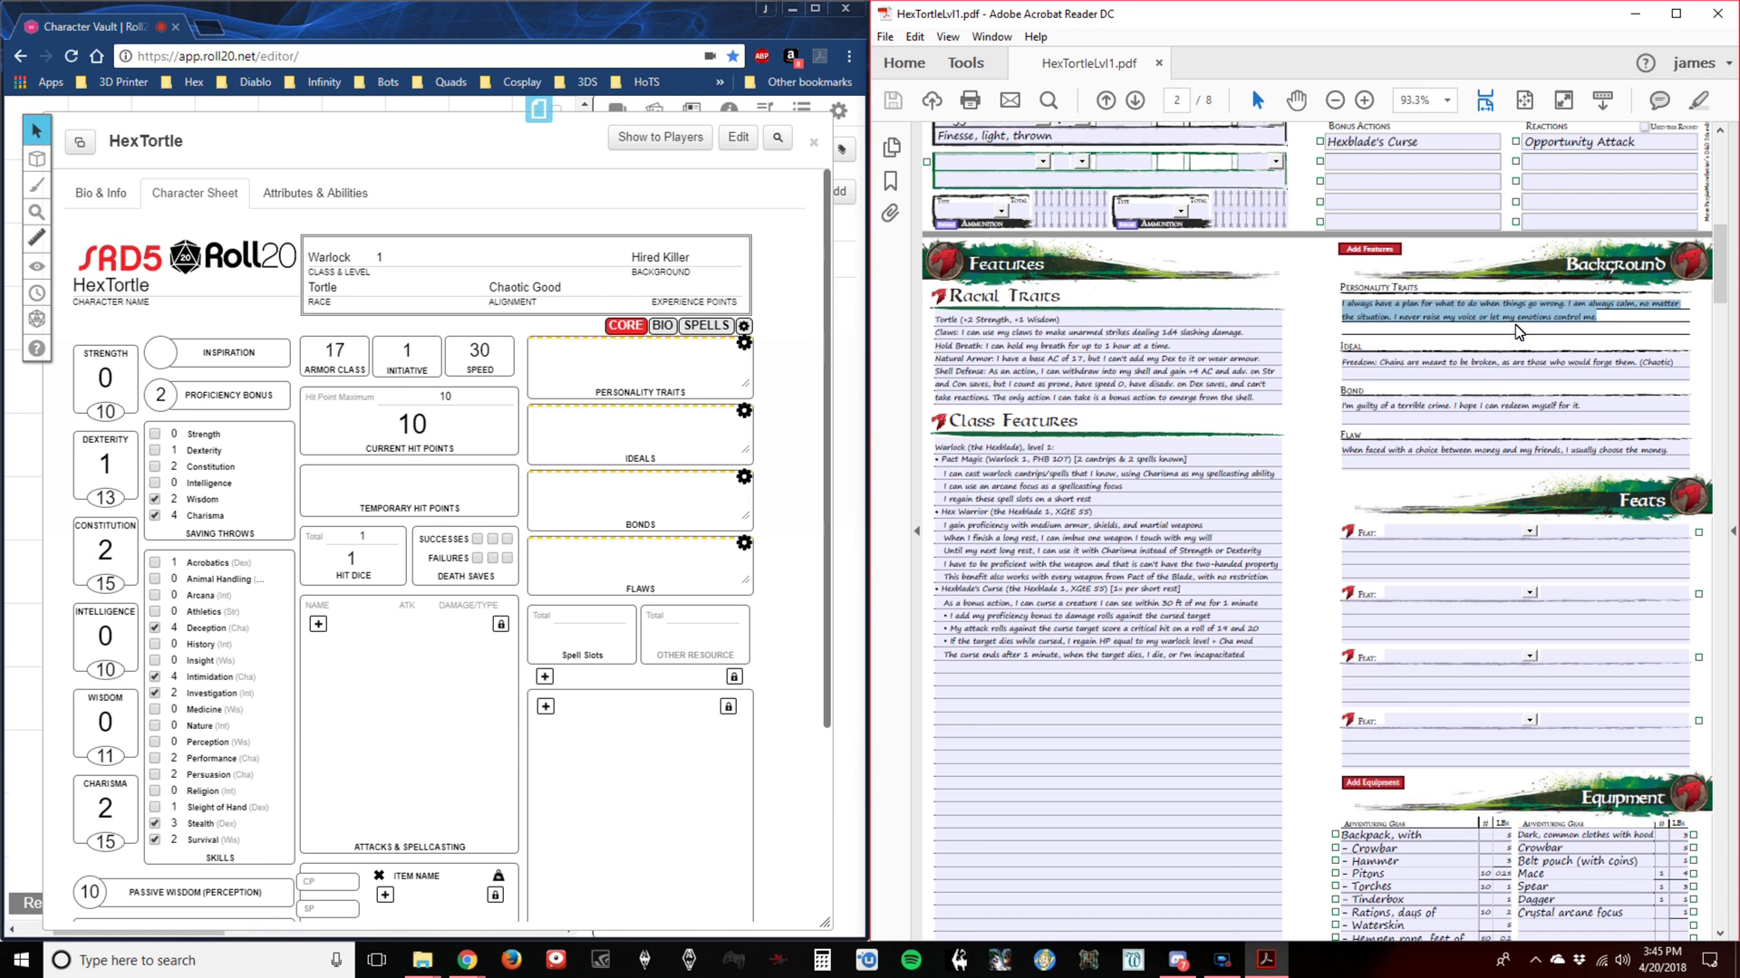
{"action": "left_click", "coordinate": [611, 369]}
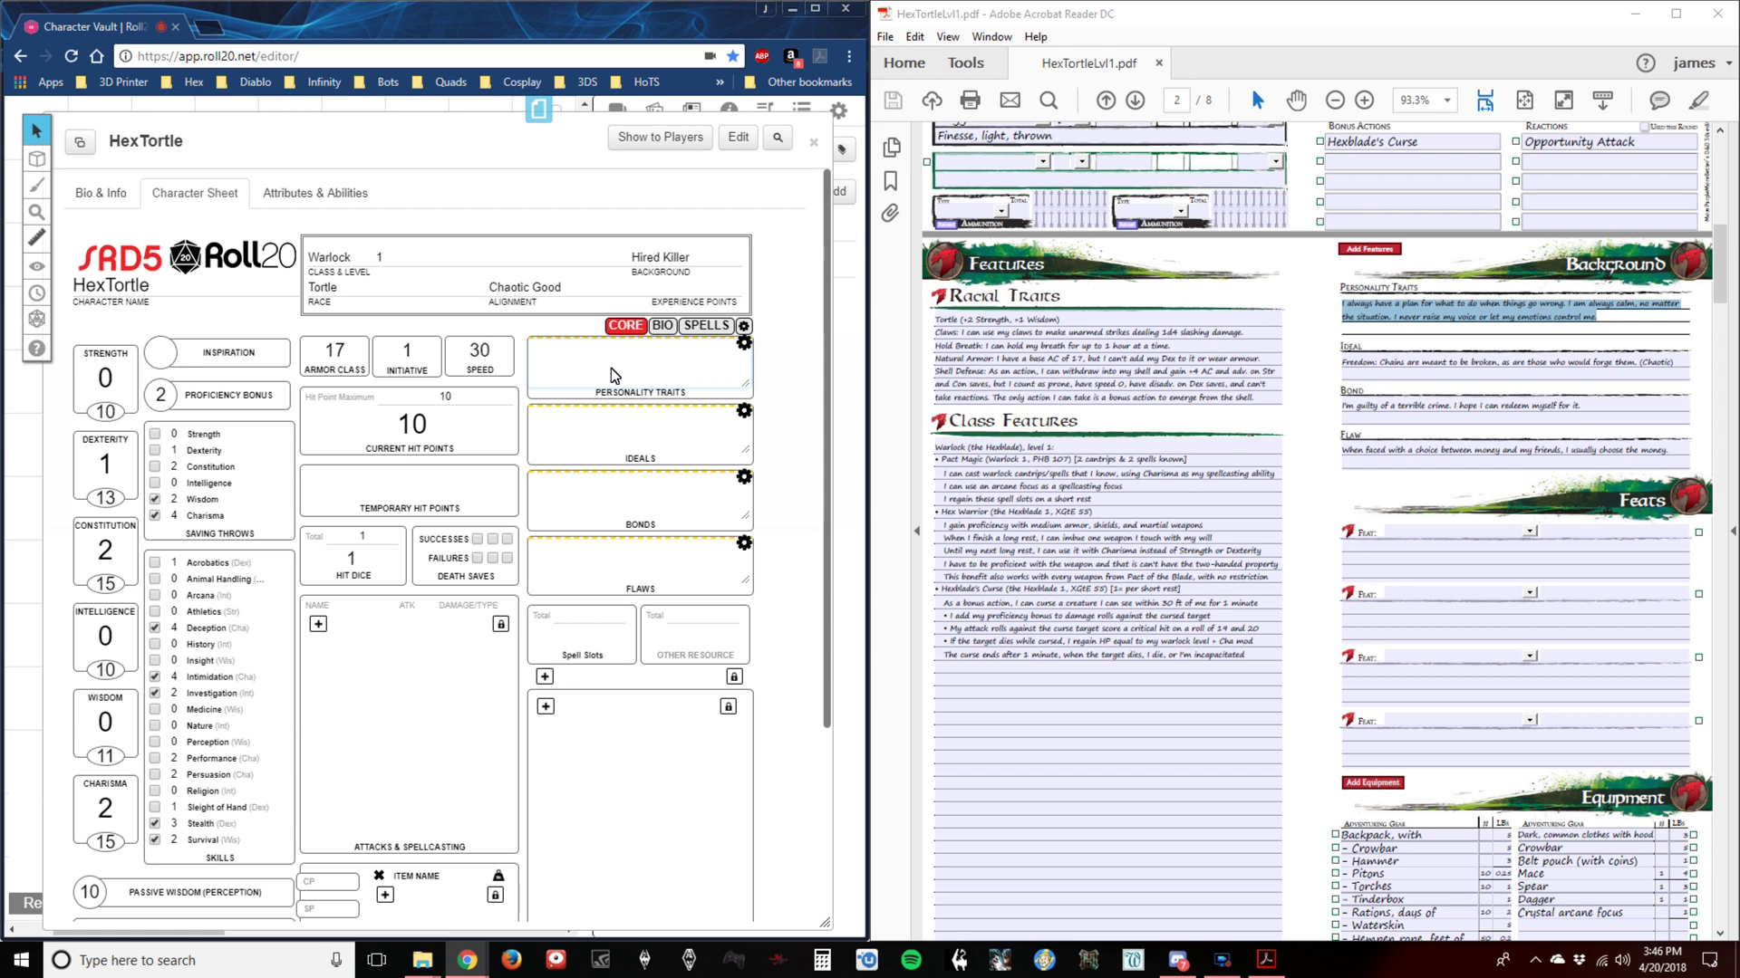
{"action": "key", "text": "ctrl+v"}
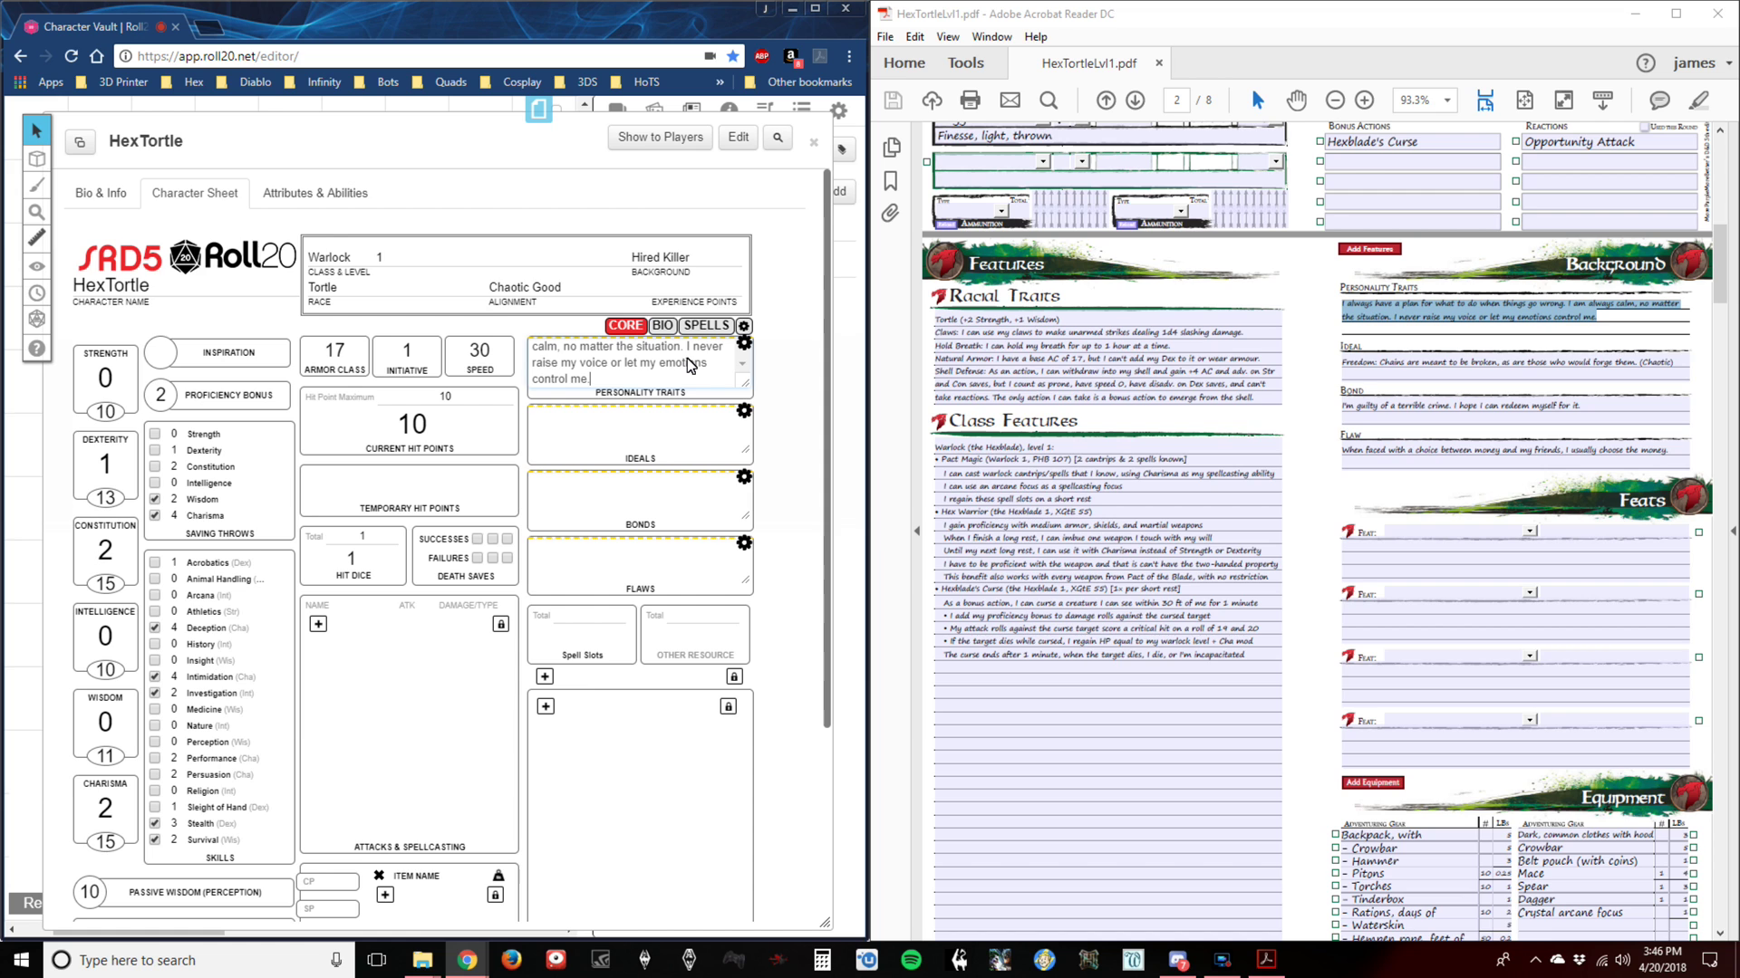
{"action": "left_click", "coordinate": [744, 344]}
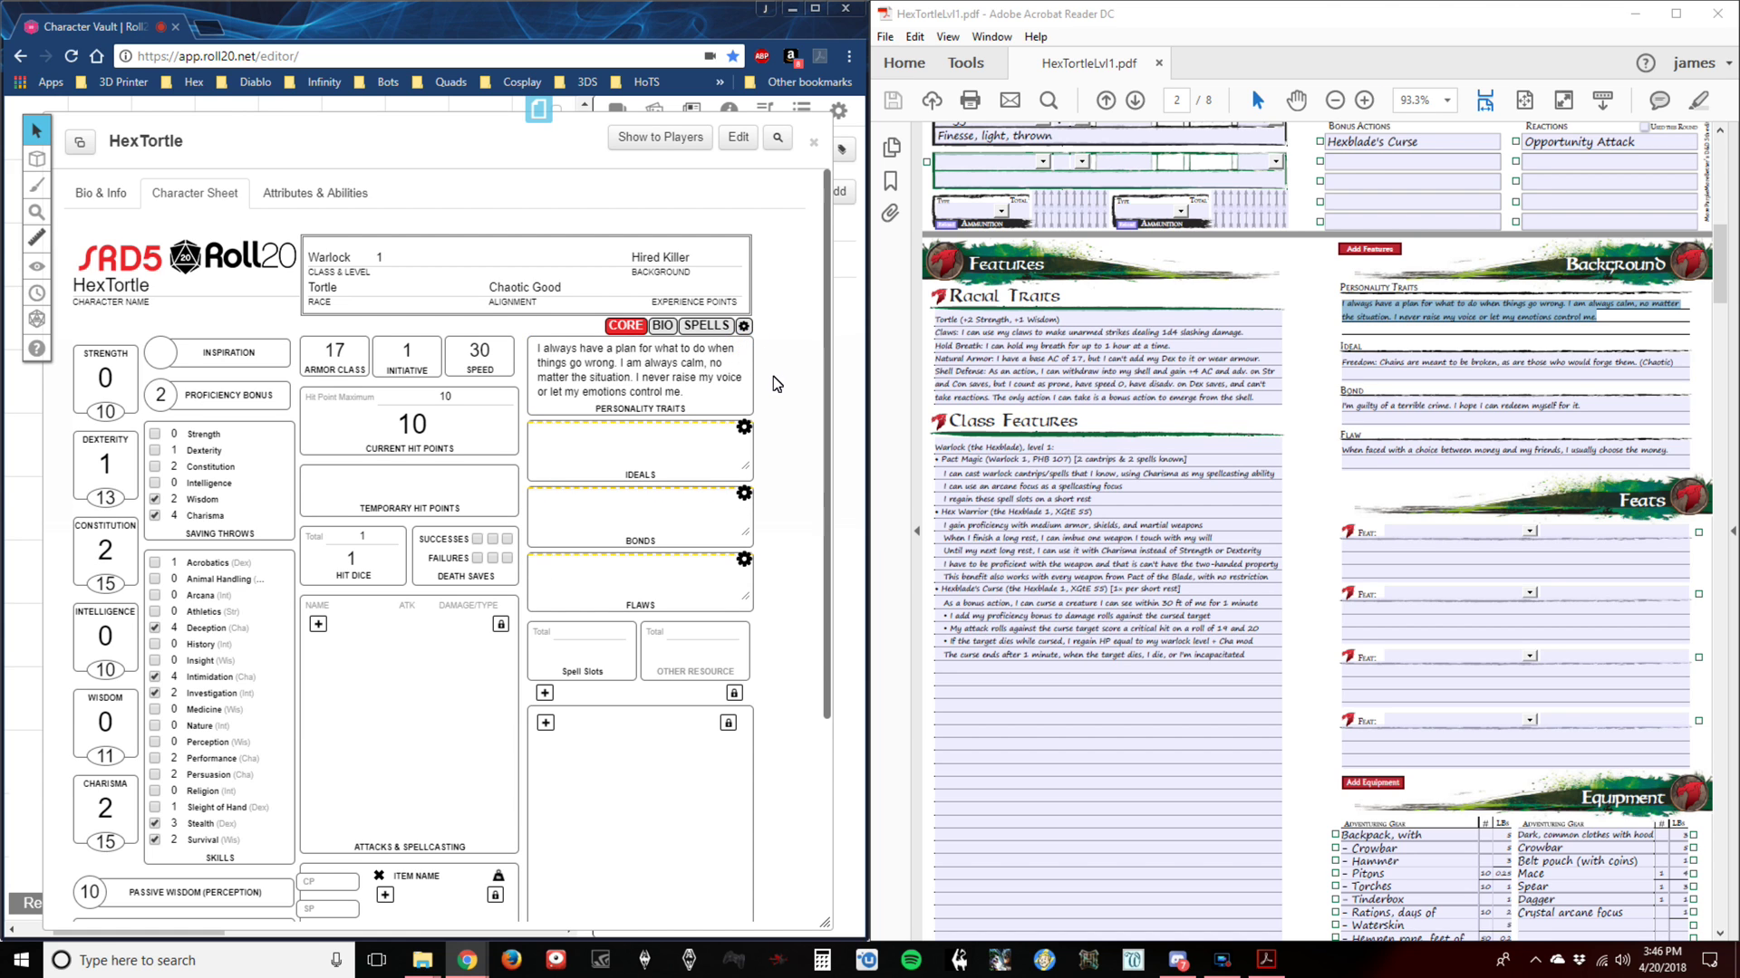
Copy the PDF's Ideal text about freedom into the sheet's Ideals box and close its editing.
{"action": "left_click", "coordinate": [1433, 372]}
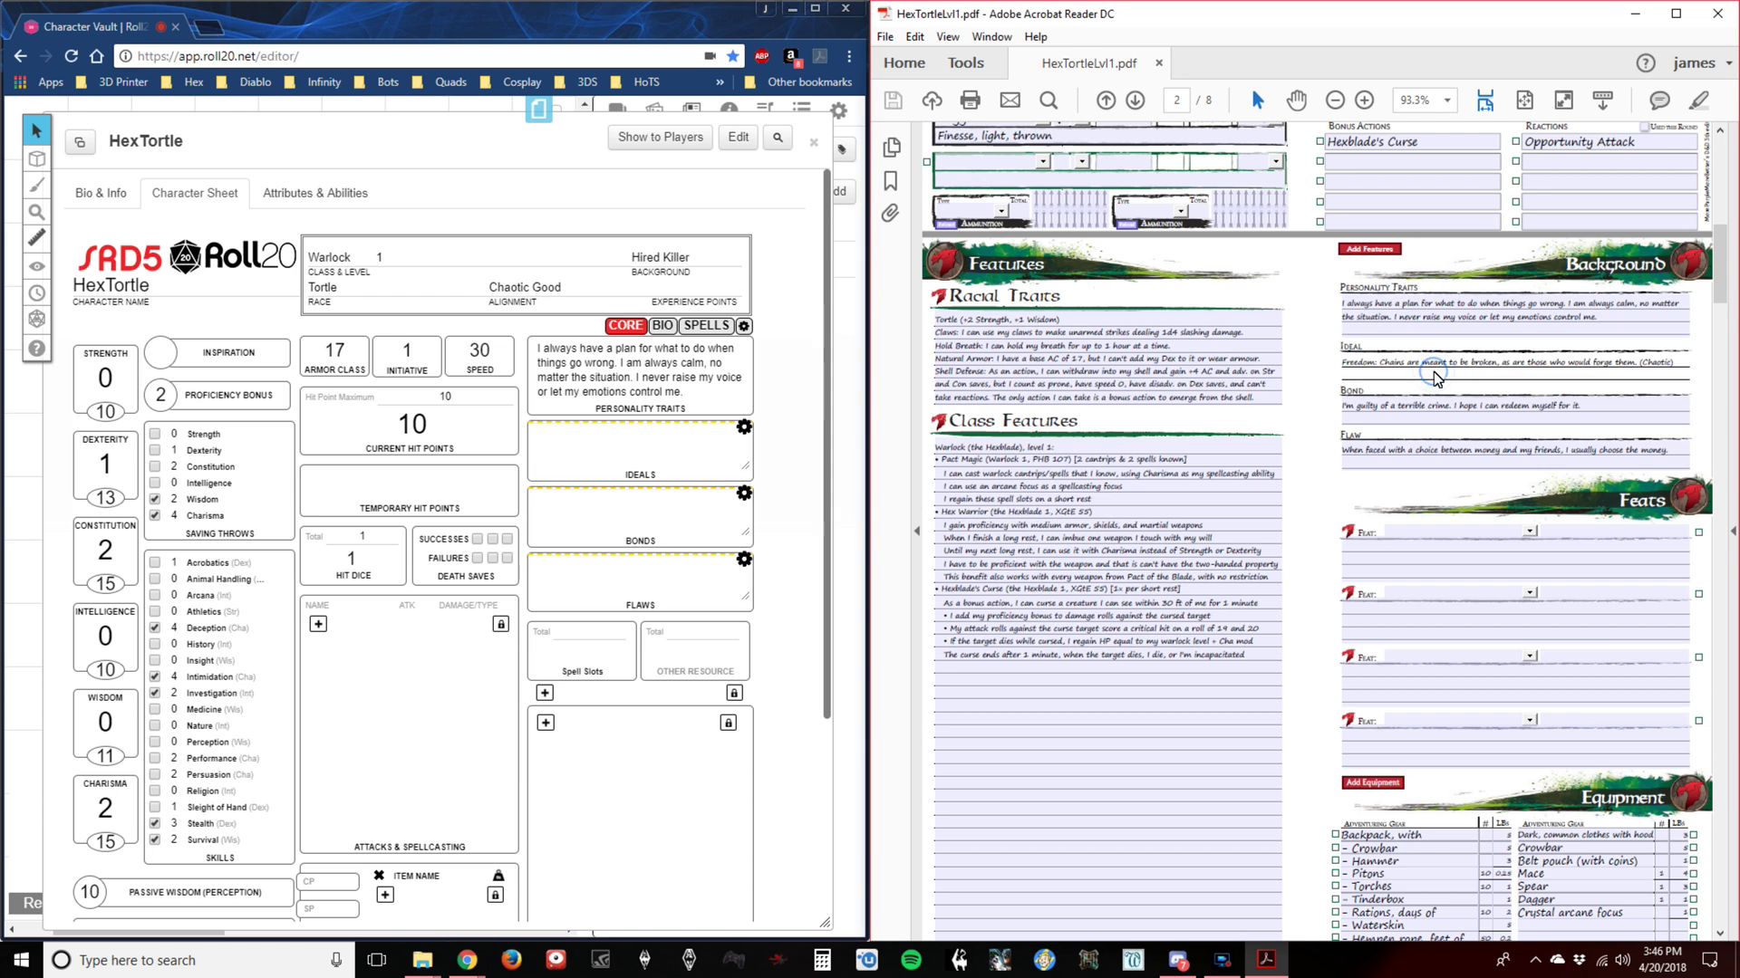
{"action": "left_click", "coordinate": [1432, 371]}
{"action": "key", "text": "ctrl+c"}
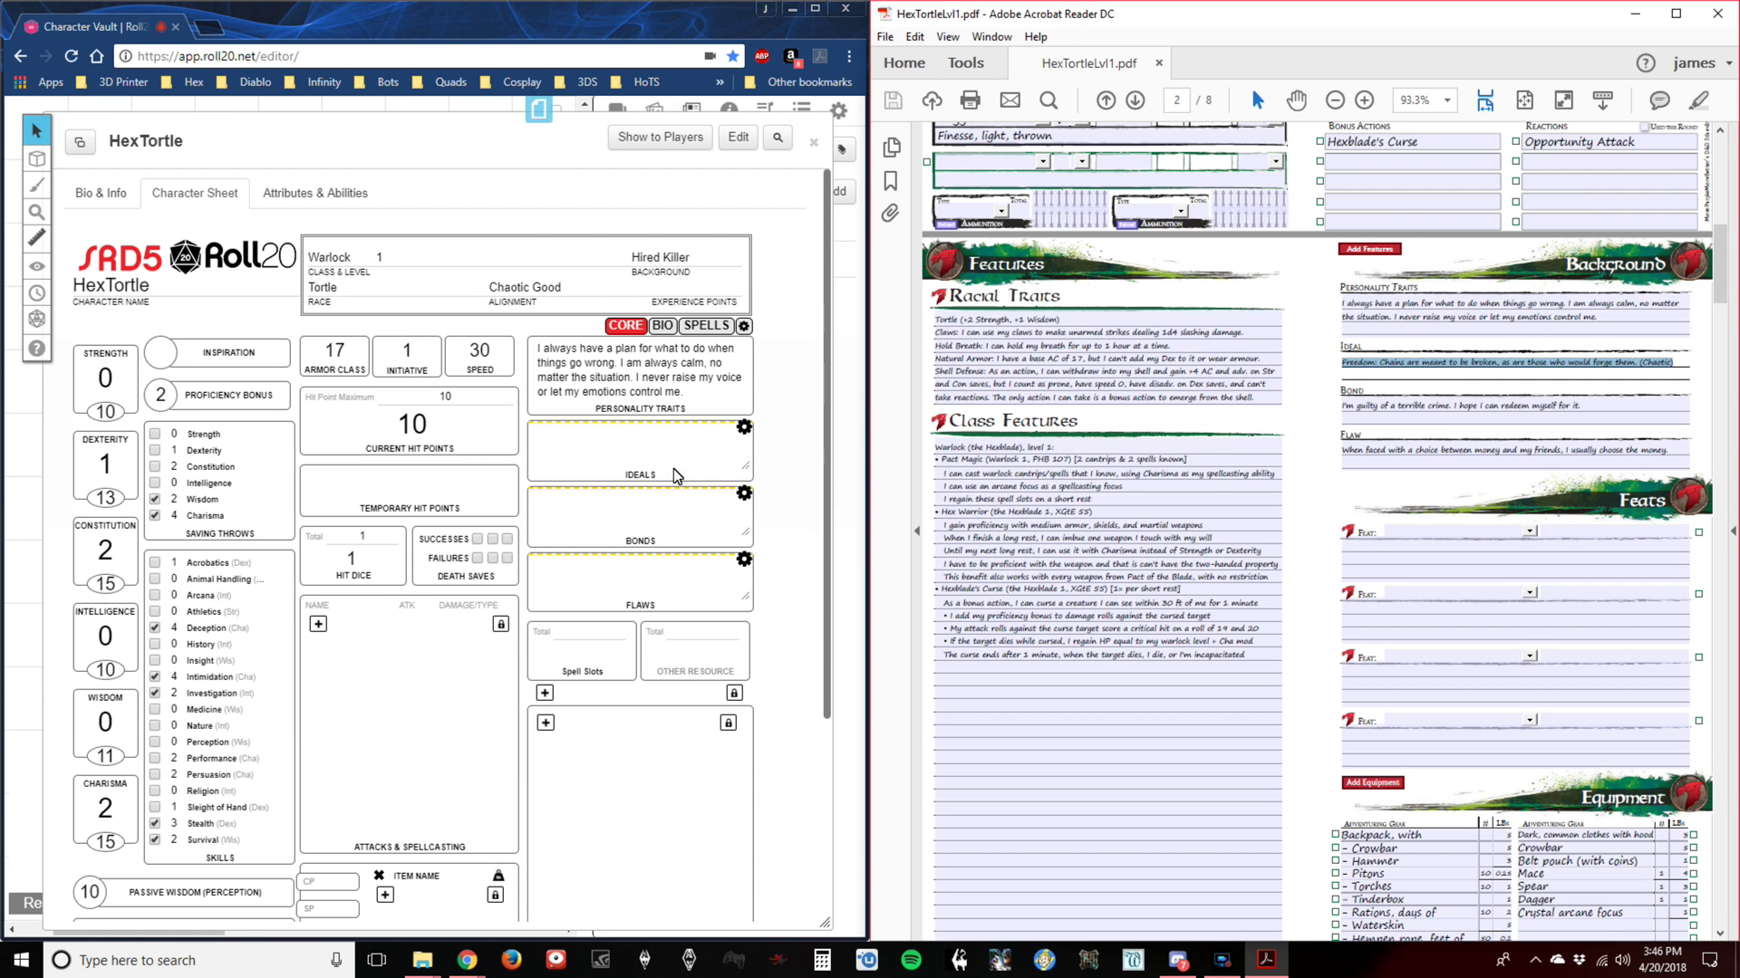
{"action": "left_click", "coordinate": [647, 460]}
{"action": "key", "text": "ctrl+v"}
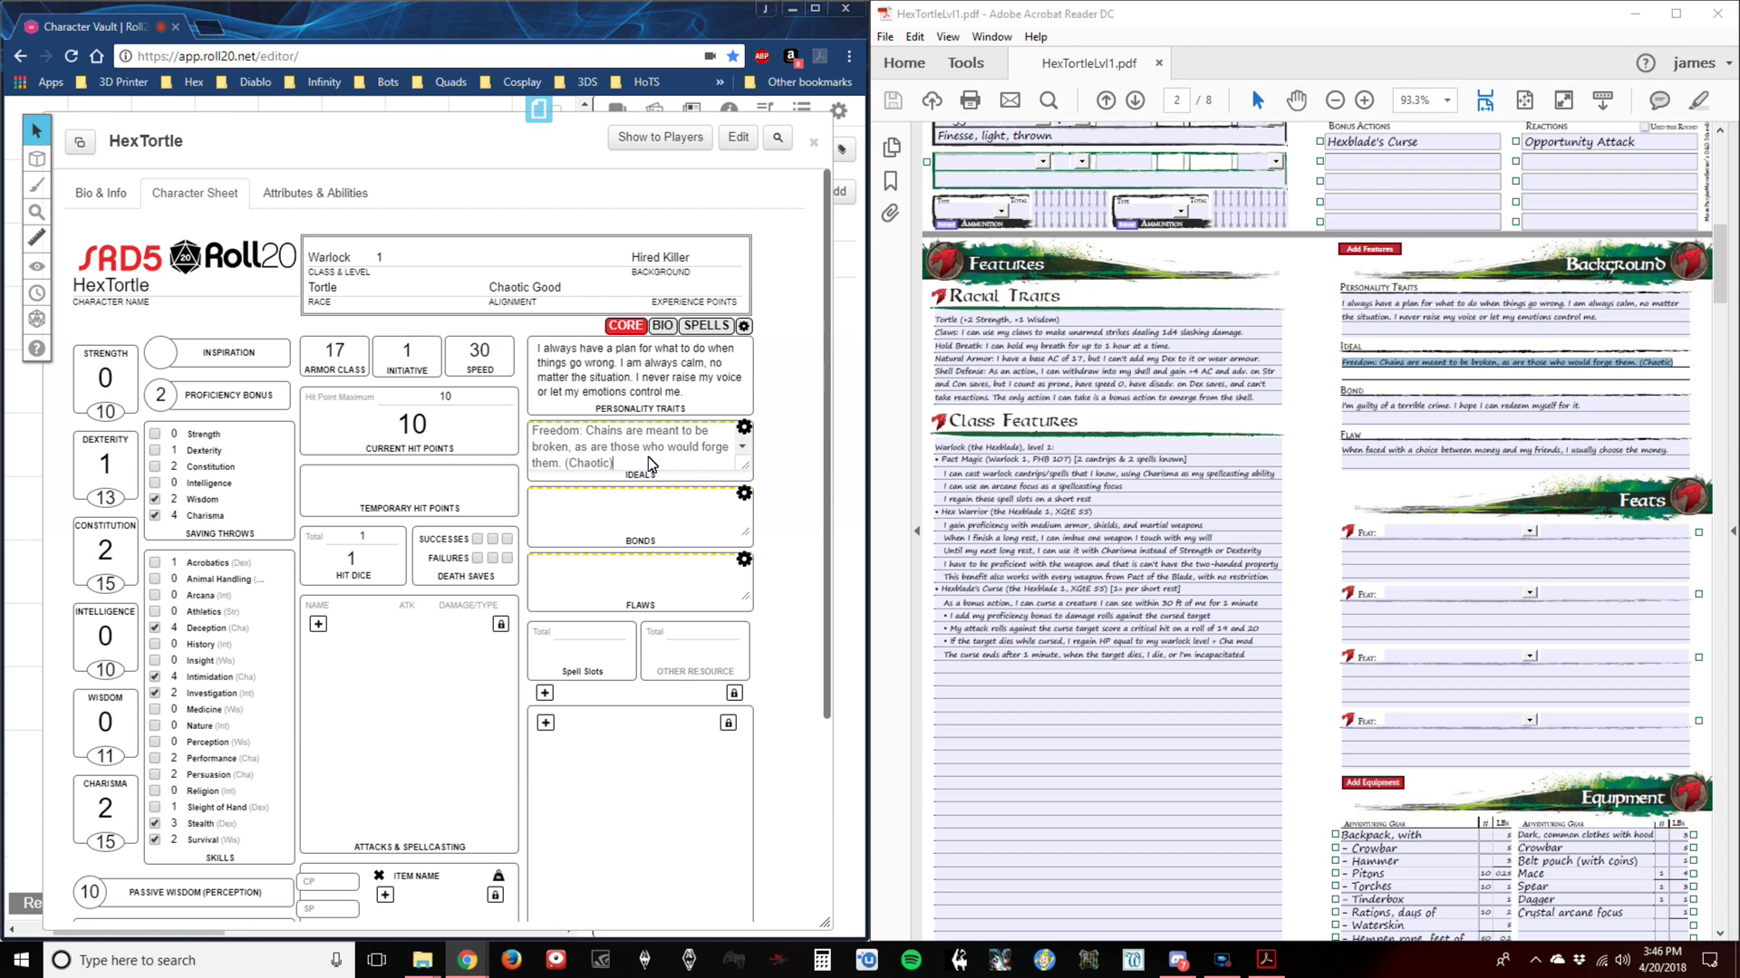
{"action": "left_click", "coordinate": [744, 428]}
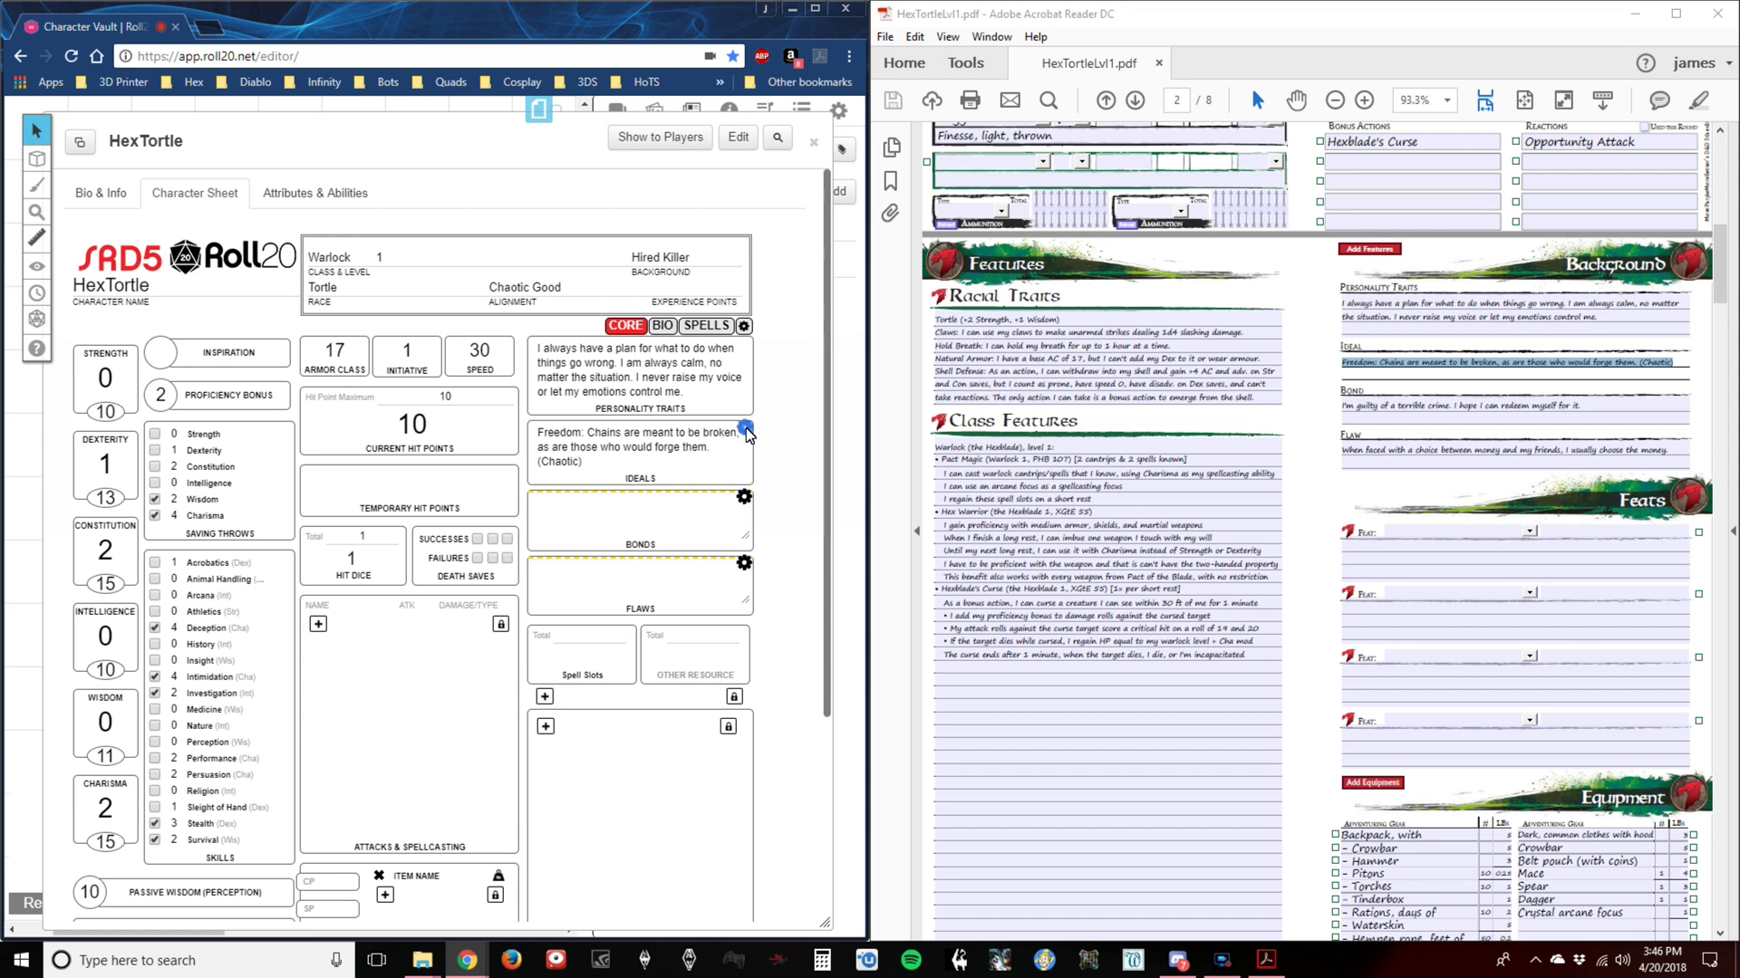
Copy the PDF's Bond text about a terrible crime into the sheet's Bonds box and close its editing.
{"action": "left_click", "coordinate": [1459, 405]}
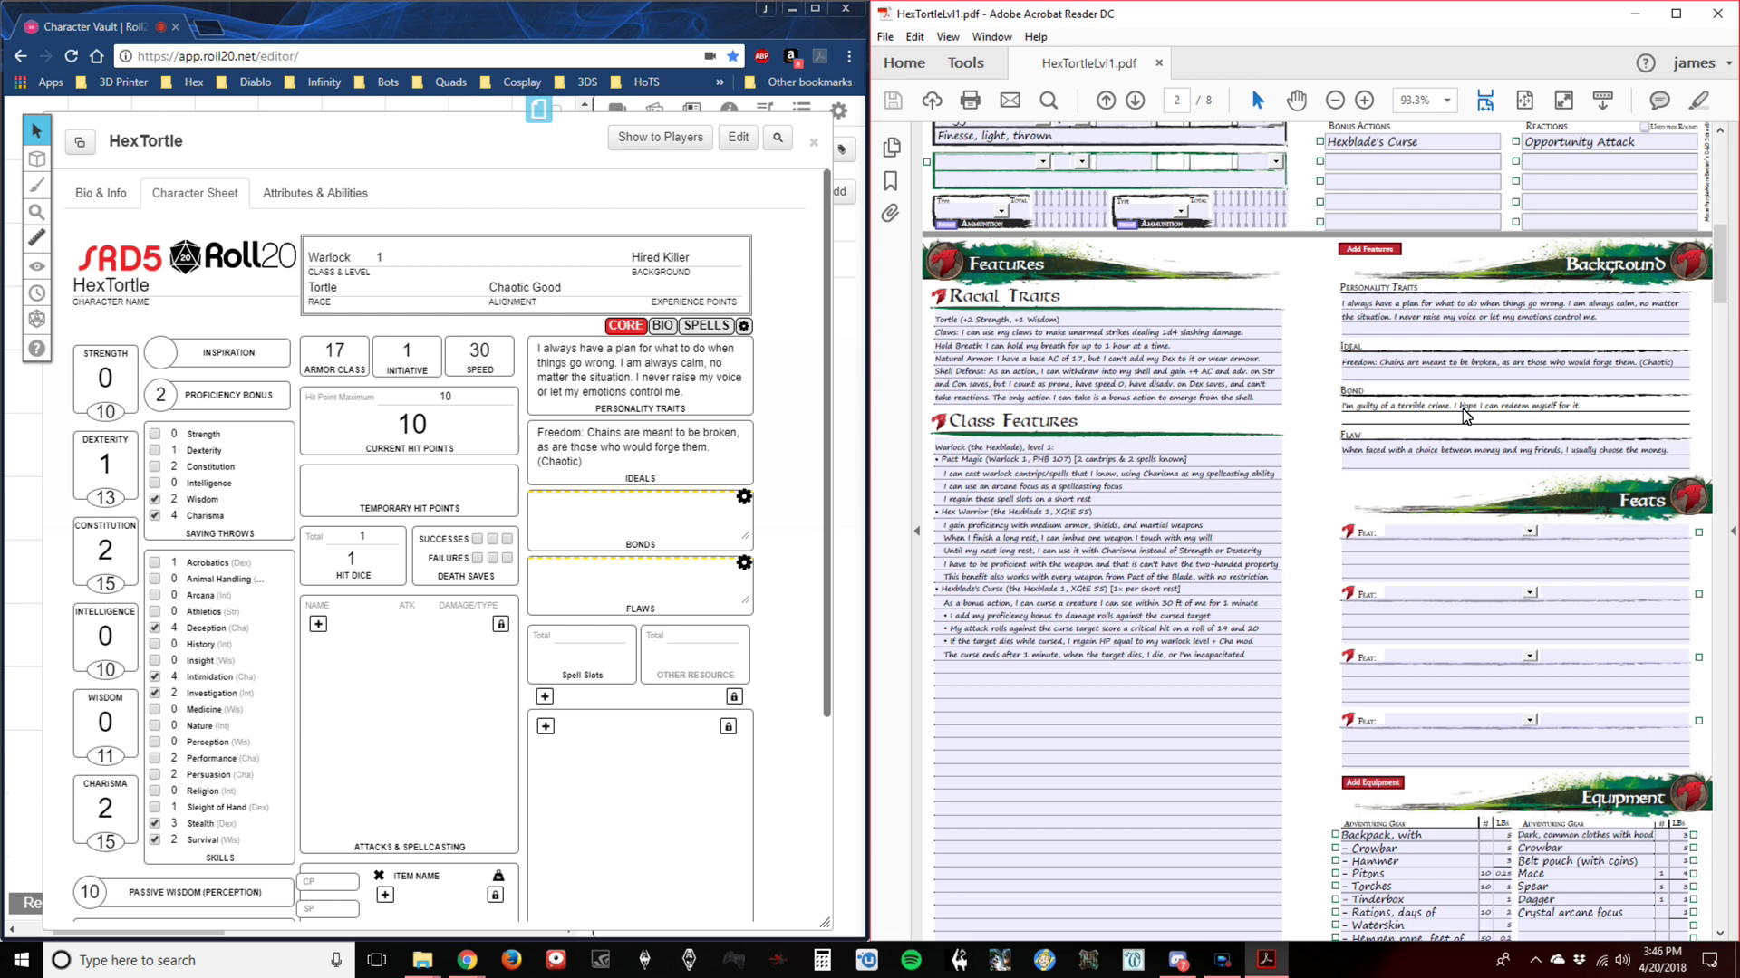
{"action": "key", "text": "ctrl+a"}
{"action": "key", "text": "ctrl+c"}
{"action": "left_click", "coordinate": [679, 513]}
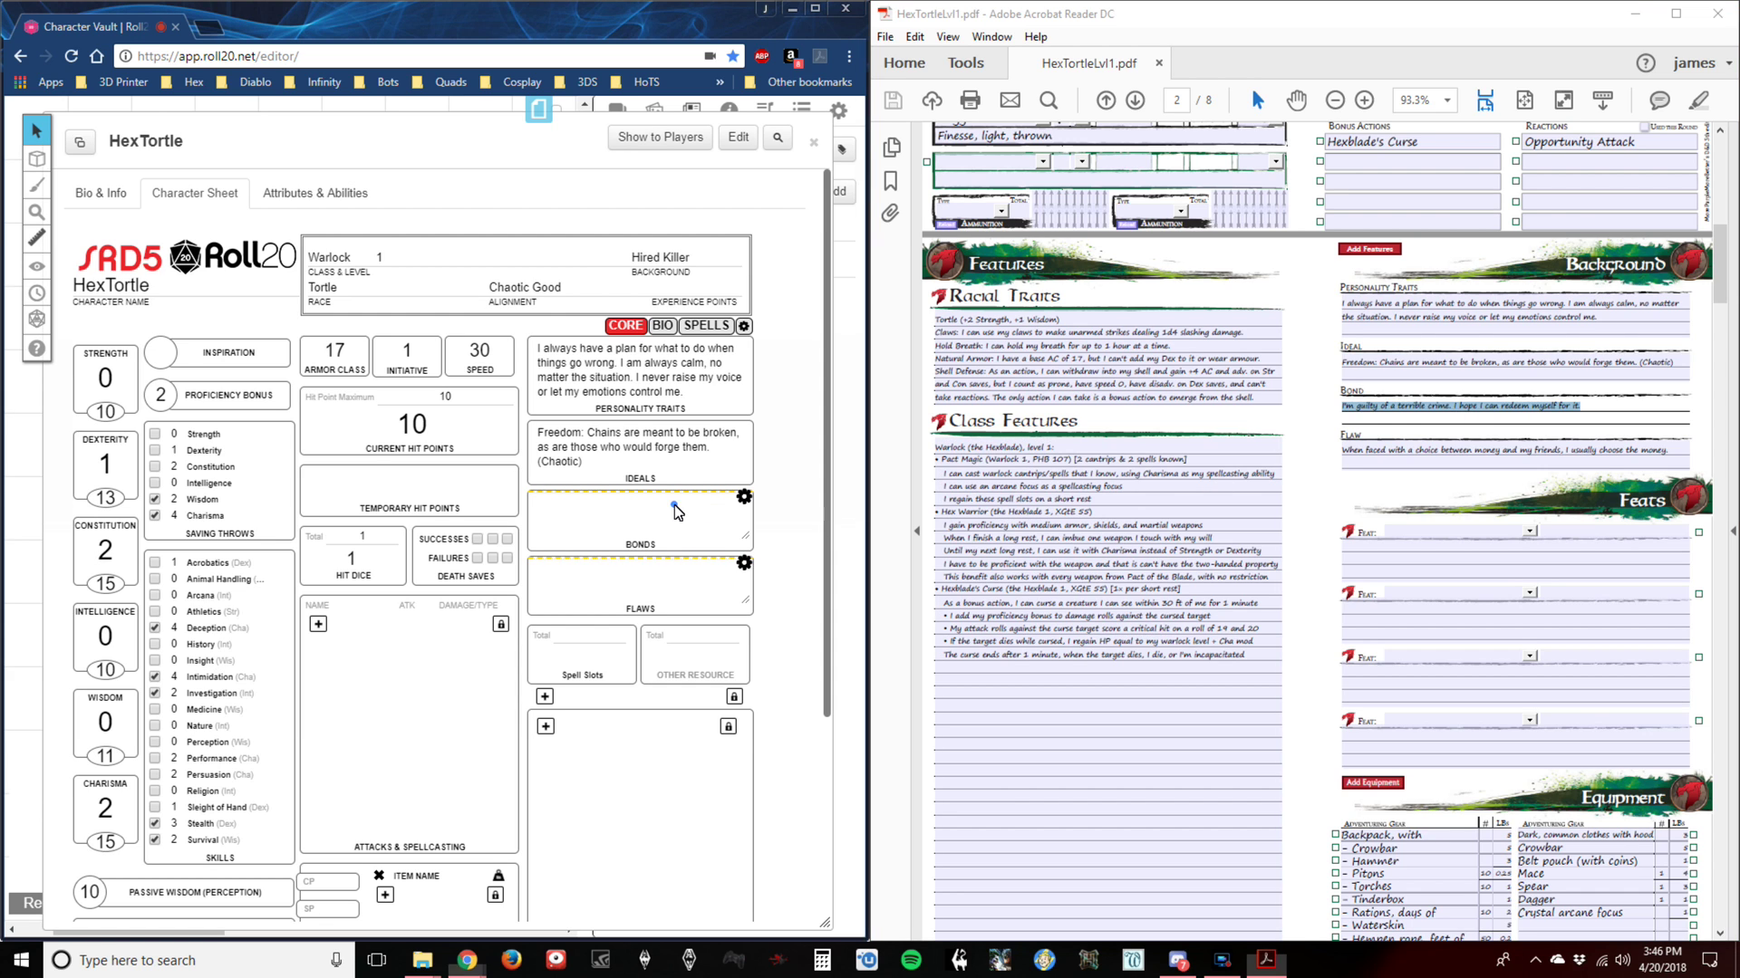
{"action": "key", "text": "ctrl+v"}
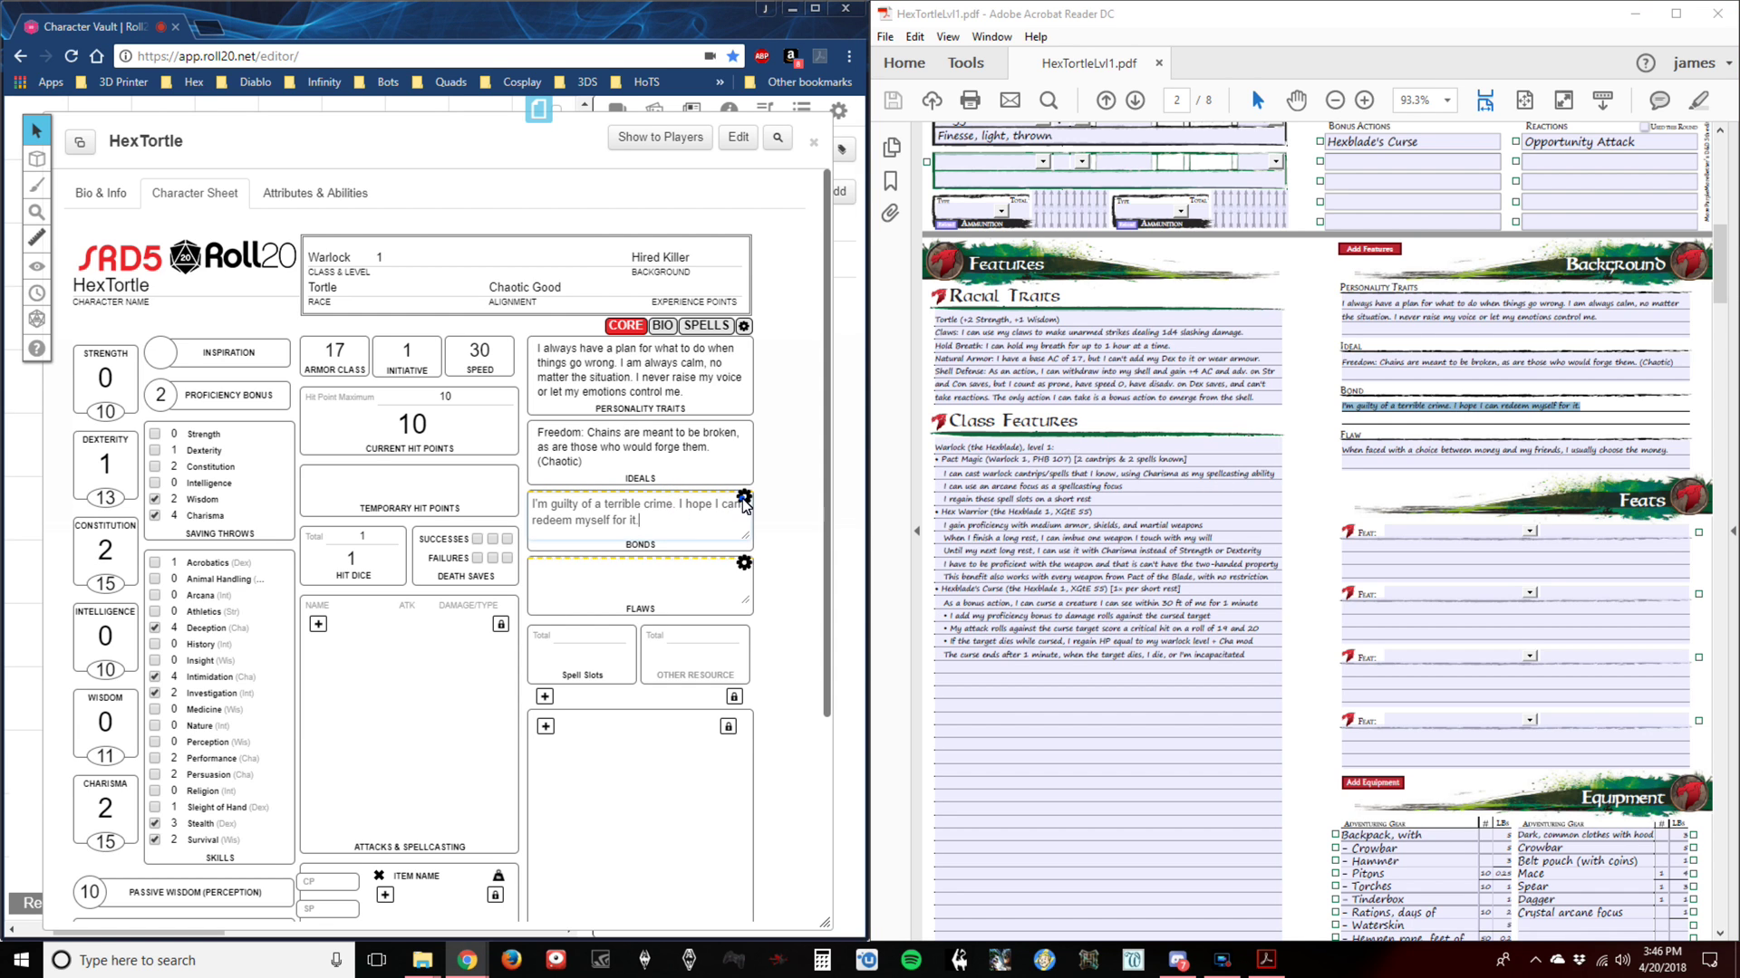
{"action": "left_click", "coordinate": [761, 507]}
Copy the PDF's Flaw text about money and friends into the sheet's Flaws box and close its editing.
{"action": "left_click", "coordinate": [1416, 450]}
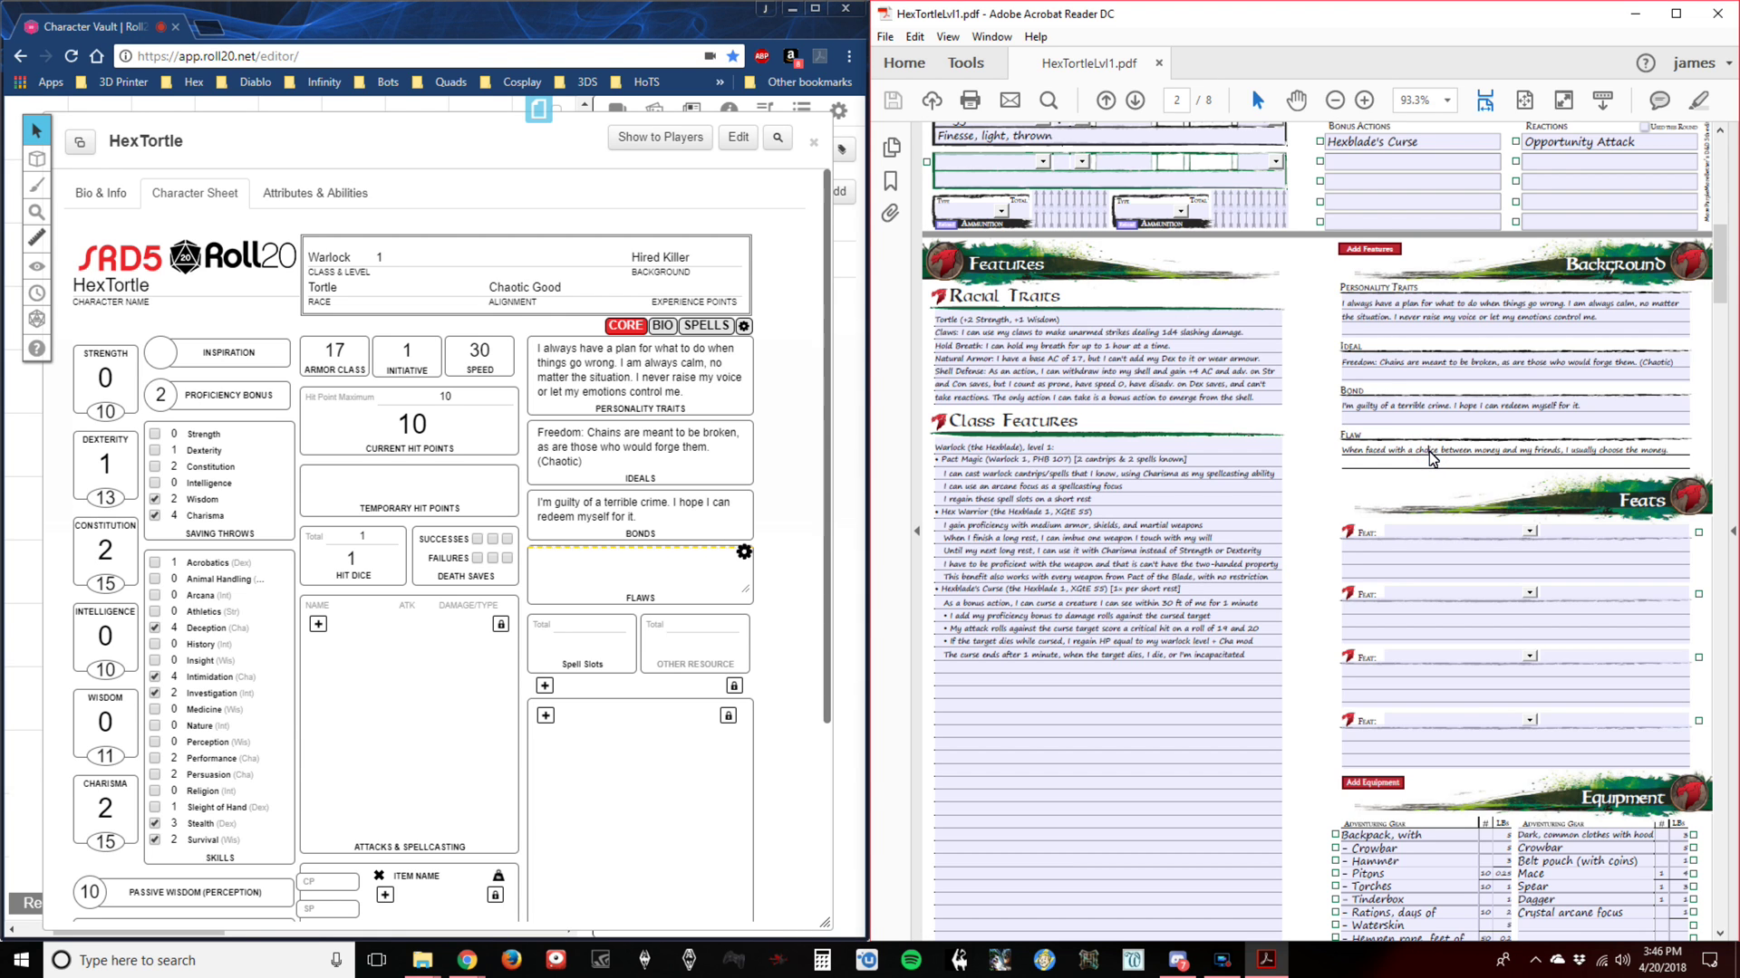
{"action": "triple_click", "coordinate": [1427, 451]}
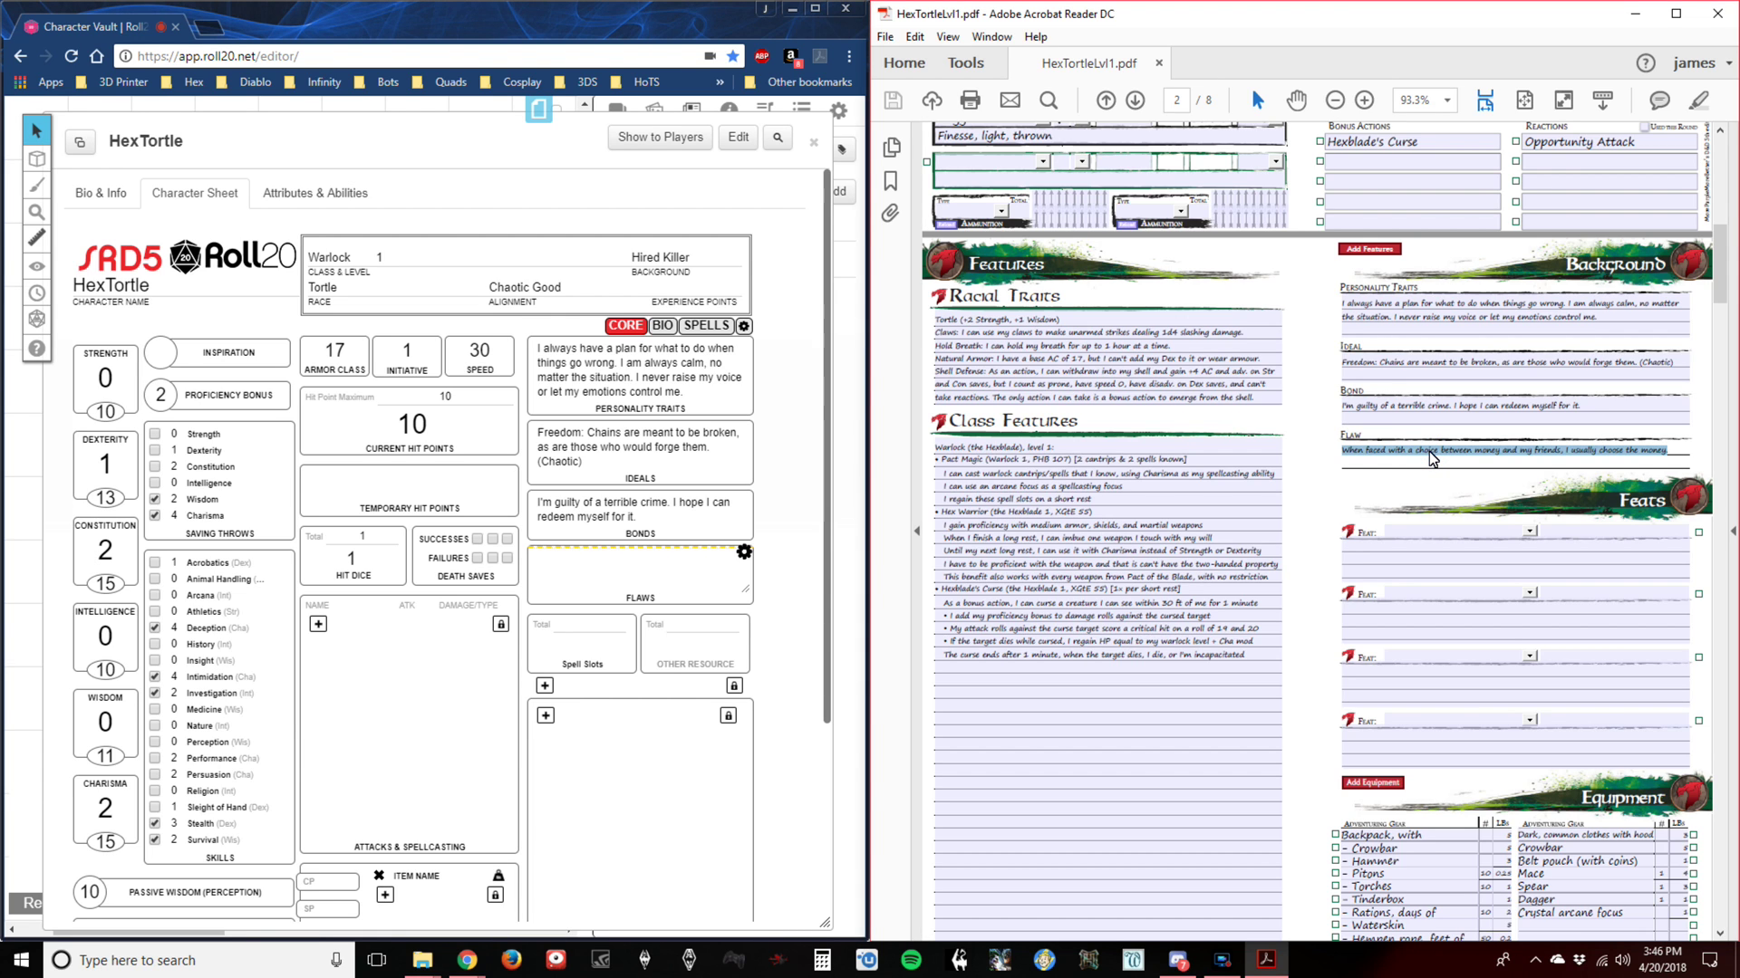
{"action": "left_click", "coordinate": [618, 580]}
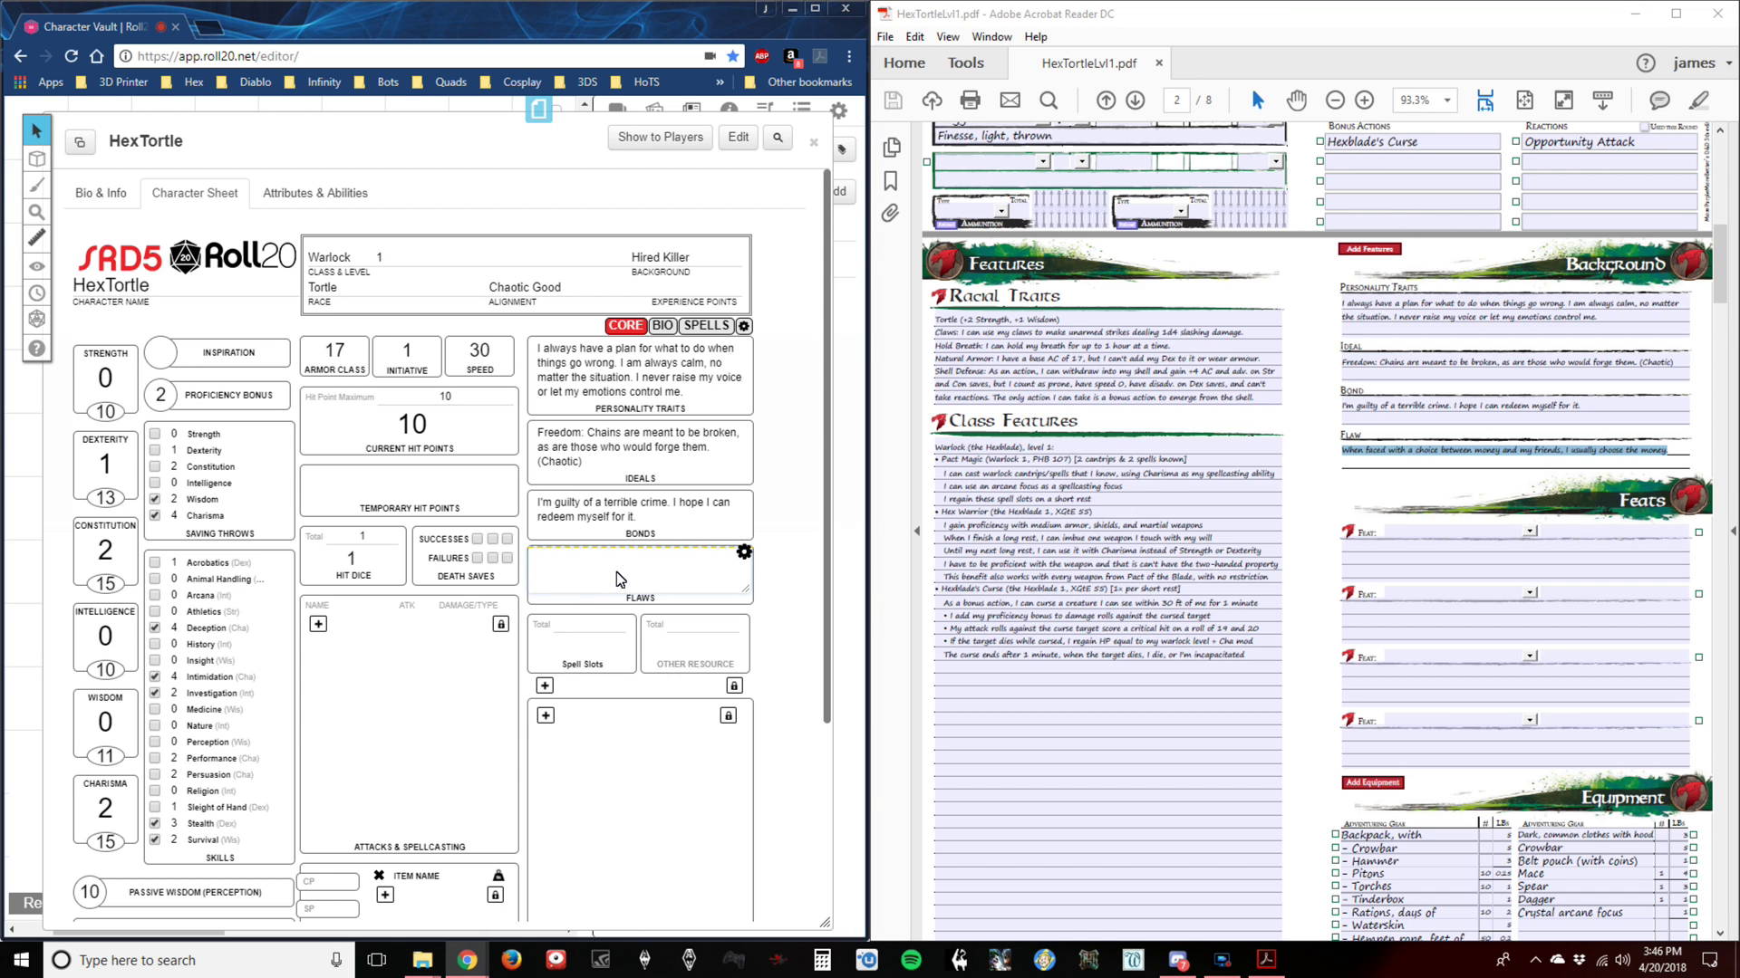
{"action": "key", "text": "ctrl+v"}
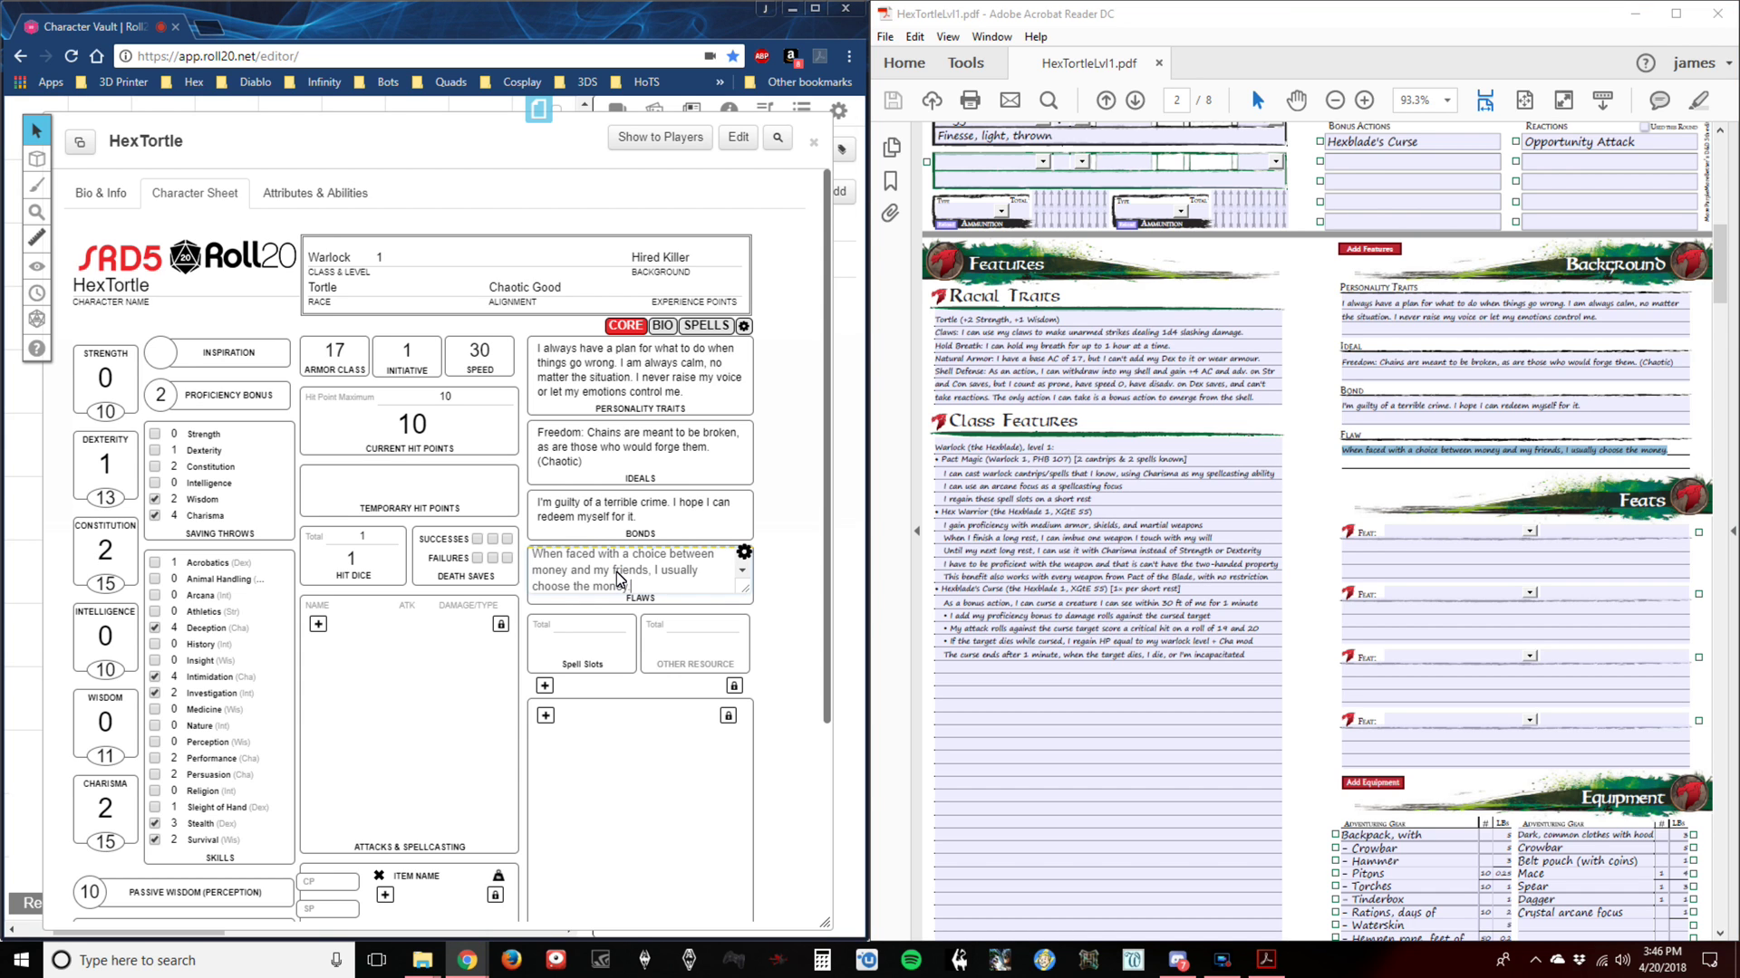
{"action": "left_click", "coordinate": [740, 555]}
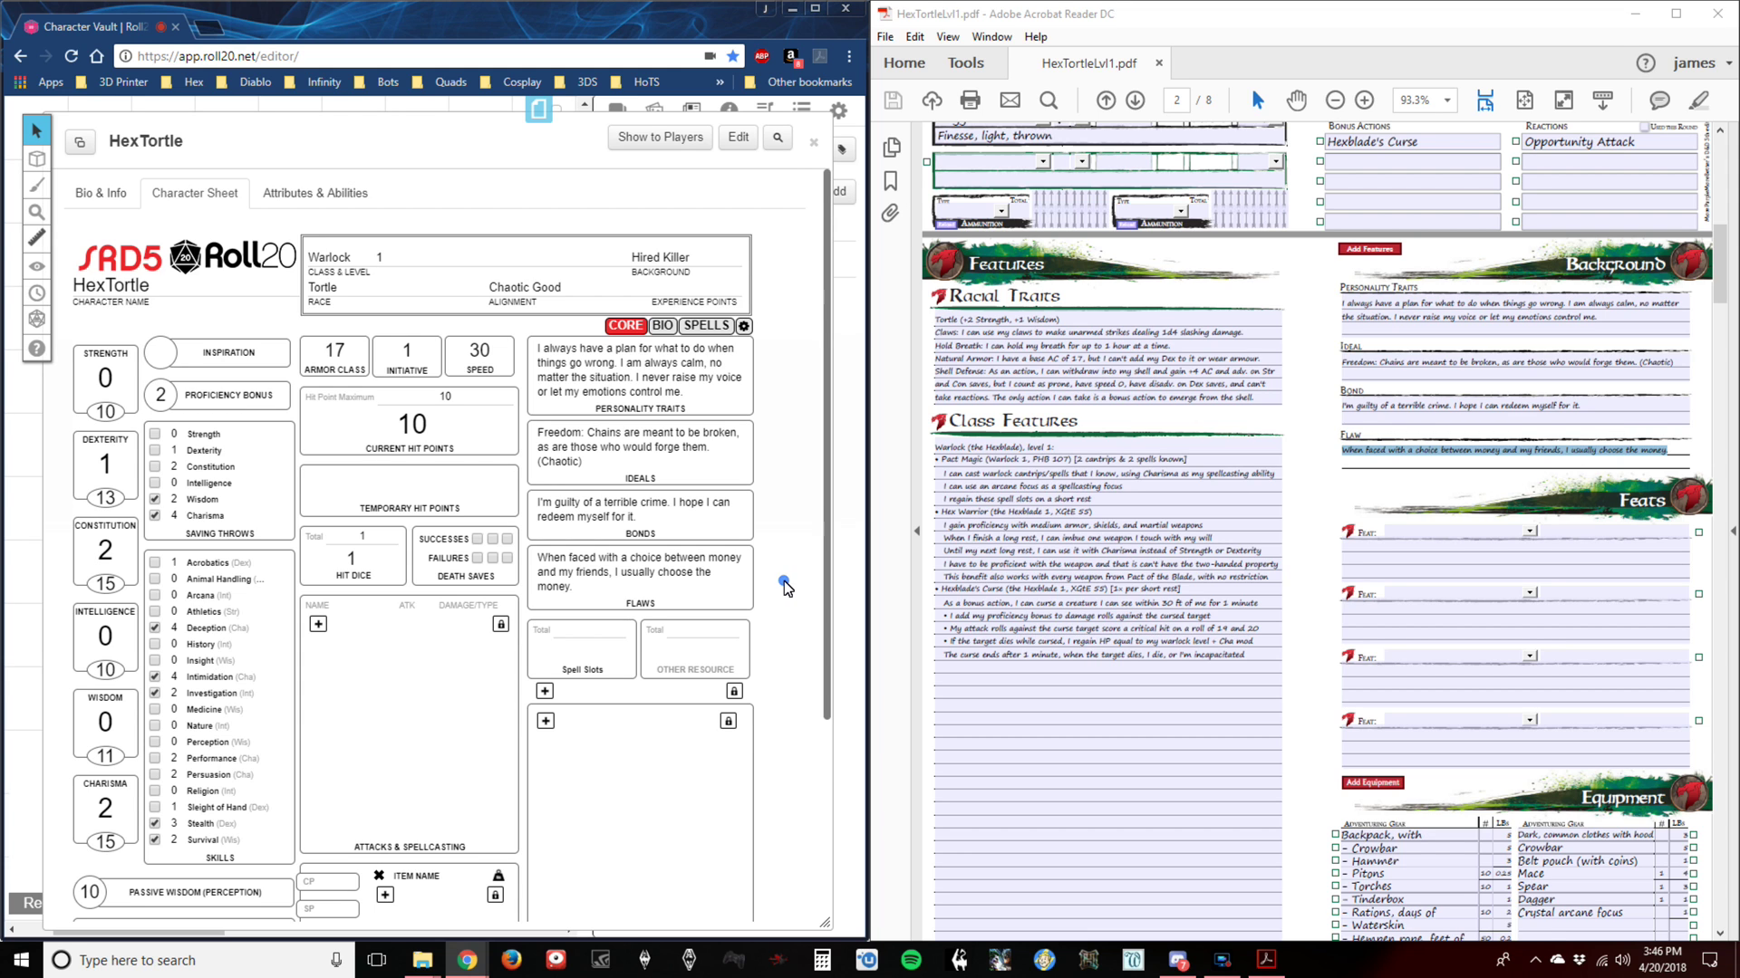
Review the core page down to Features & Traits and examine the Racial Traits and Class Features text in the PDF.
{"action": "scroll", "coordinate": [783, 580], "scroll_direction": "down", "scroll_amount": 2}
{"action": "scroll", "coordinate": [783, 580], "scroll_direction": "down", "scroll_amount": 2}
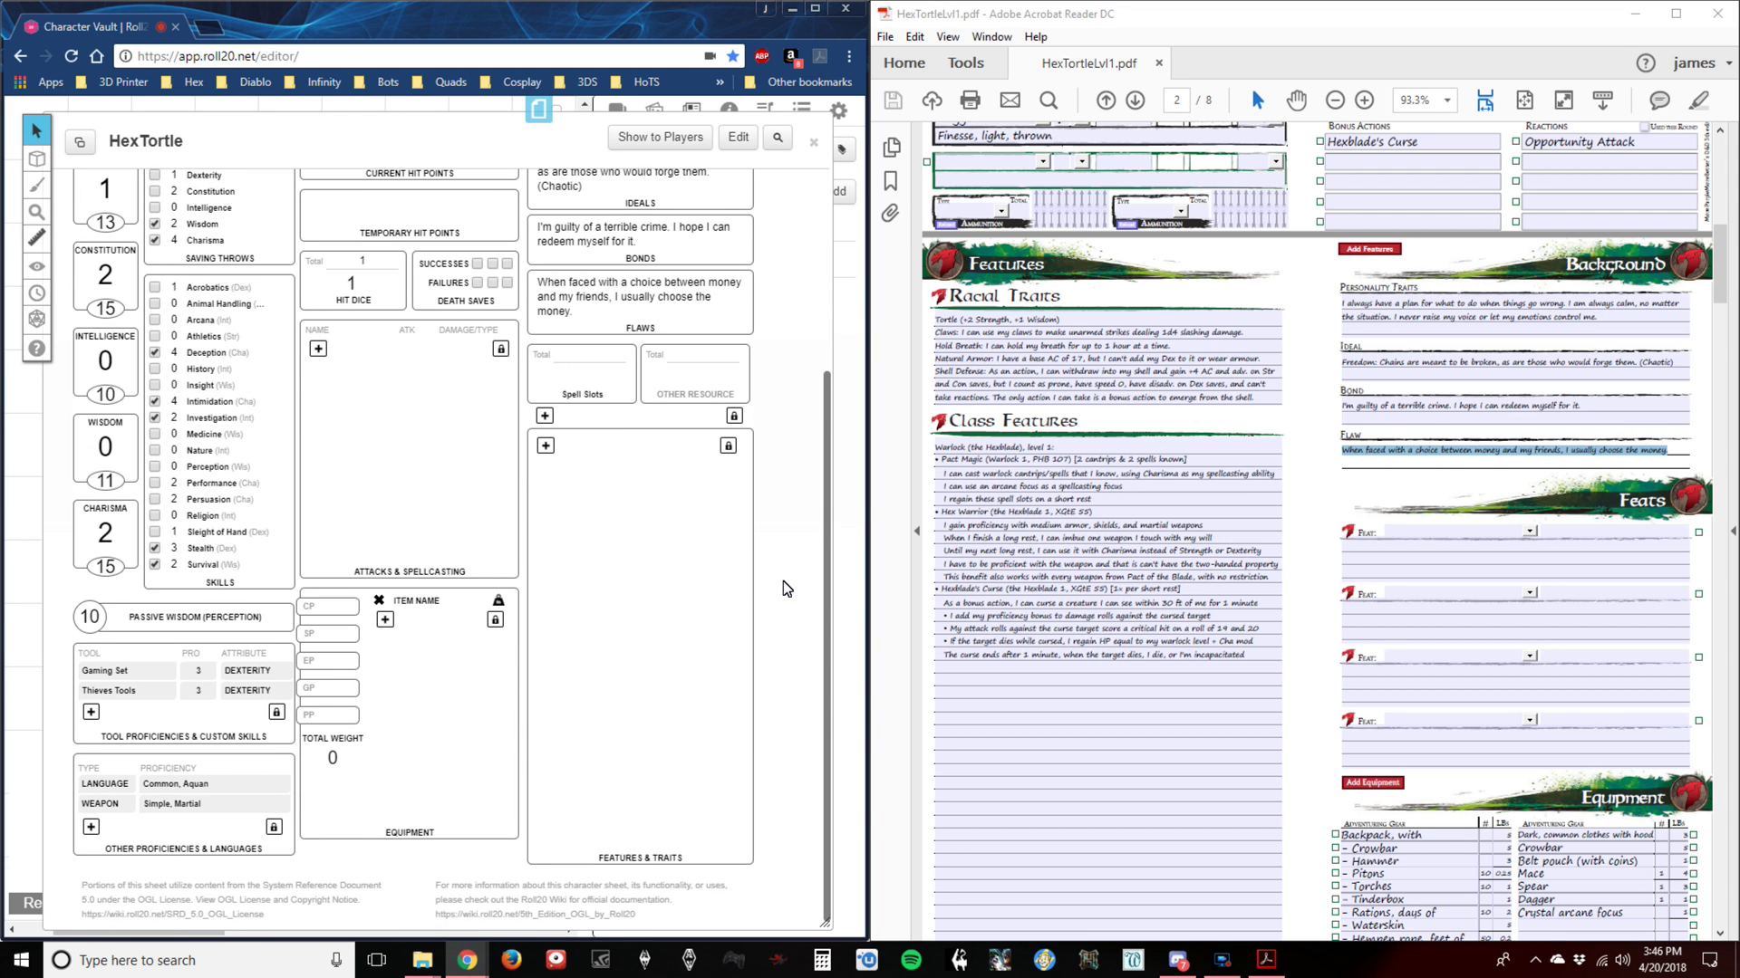
{"action": "scroll", "coordinate": [783, 580], "scroll_direction": "up", "scroll_amount": 3}
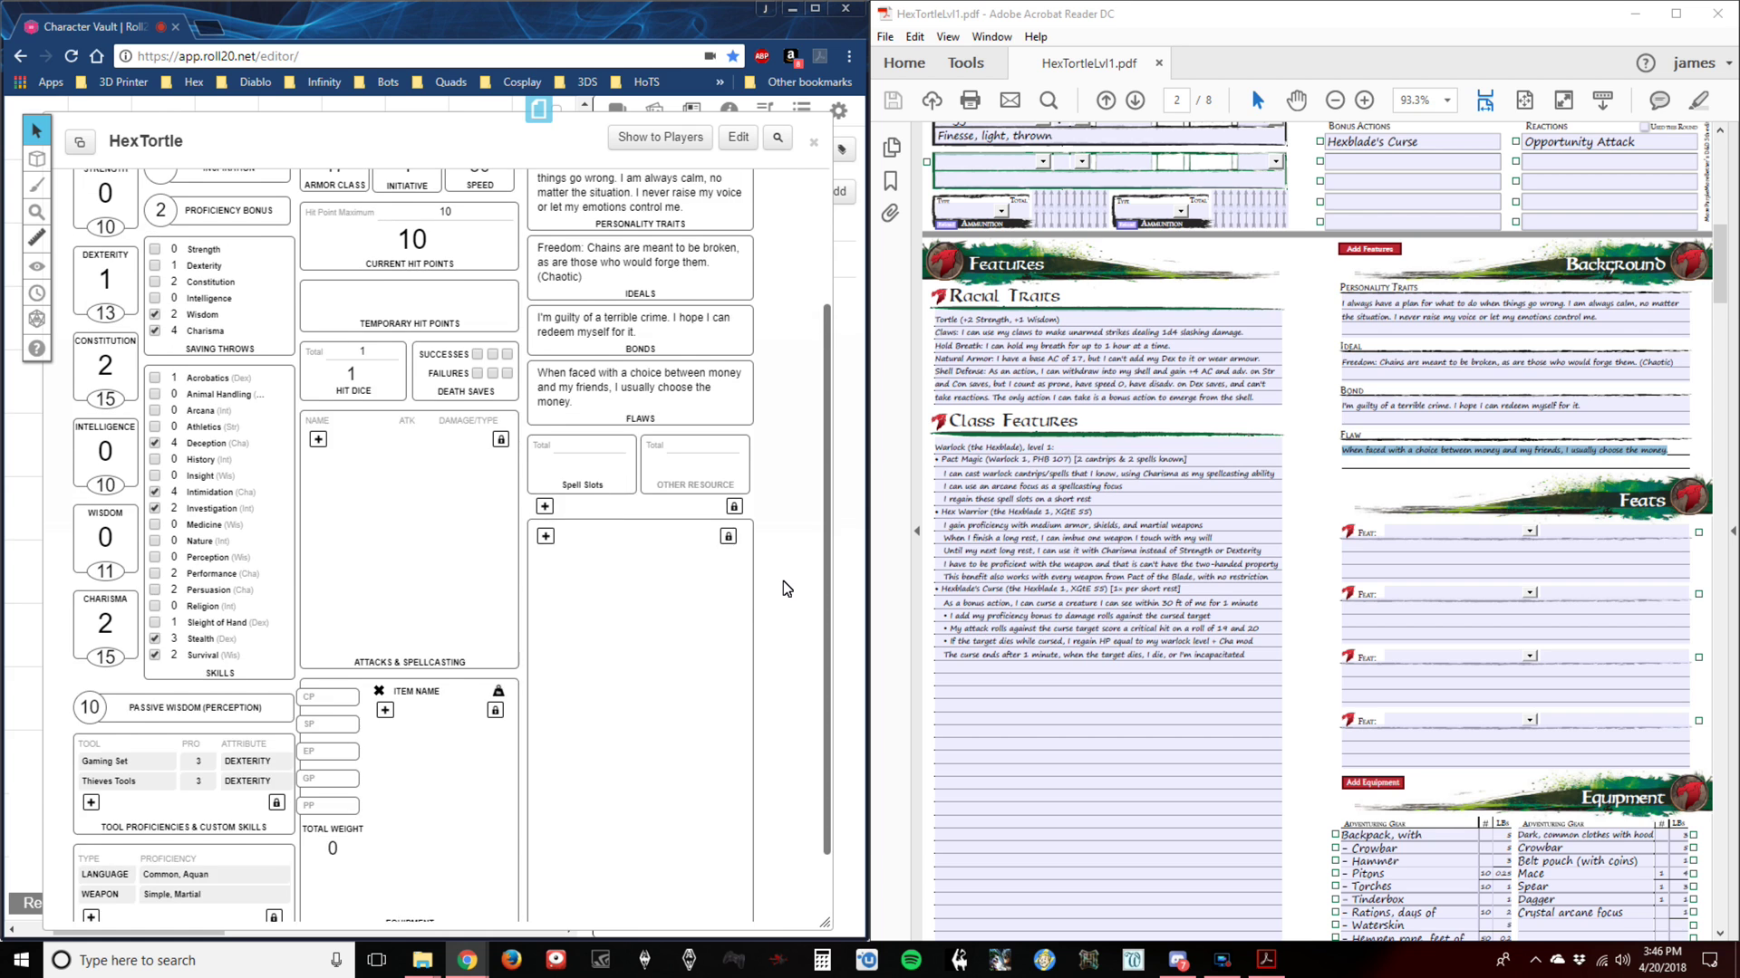
{"action": "scroll", "coordinate": [782, 580], "scroll_direction": "up", "scroll_amount": 2}
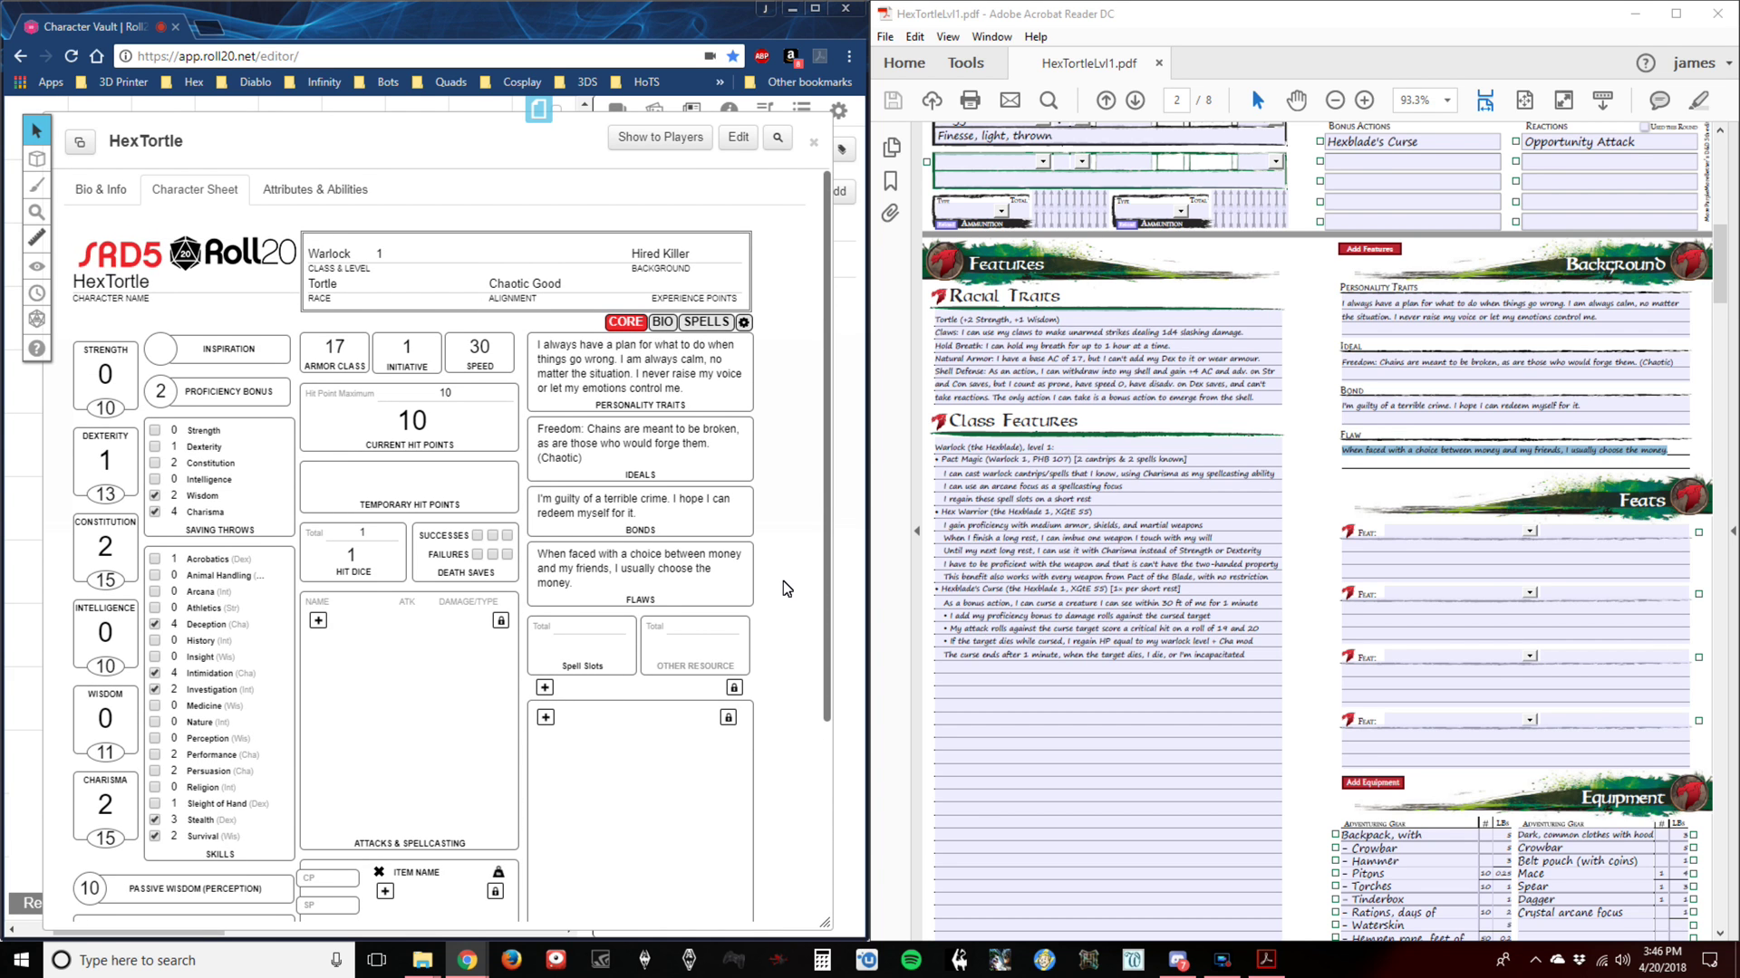
{"action": "scroll", "coordinate": [782, 580], "scroll_direction": "down", "scroll_amount": 3}
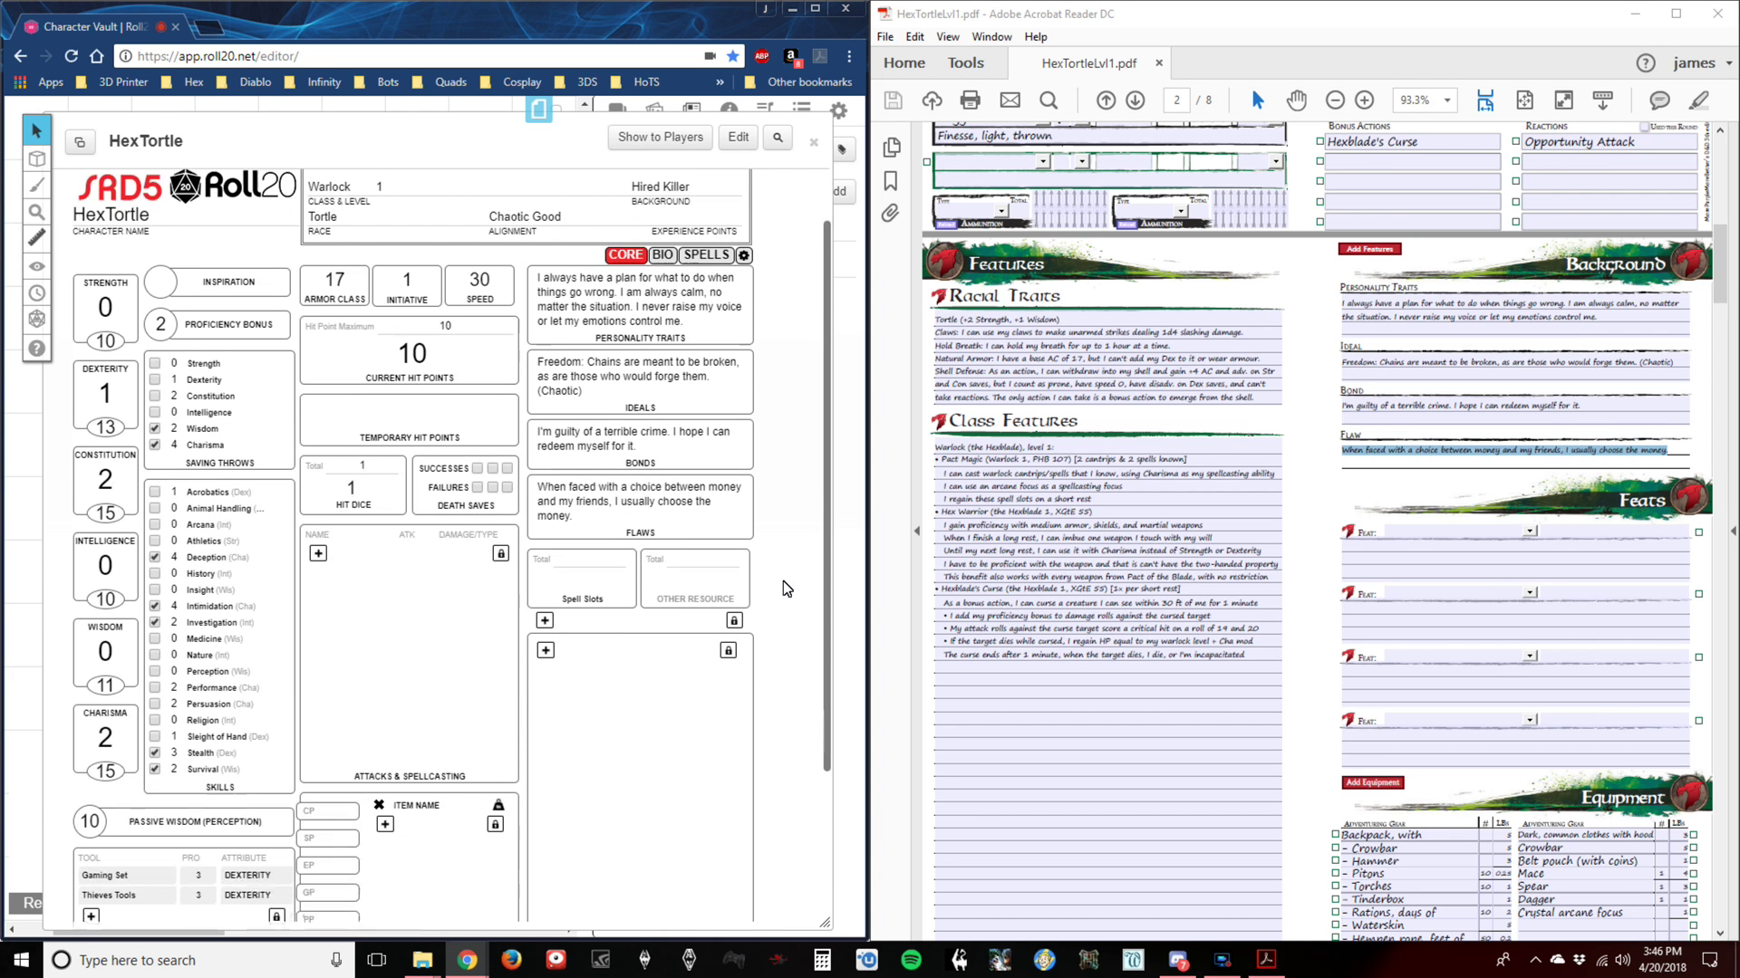
{"action": "scroll", "coordinate": [782, 589], "scroll_direction": "down", "scroll_amount": 1}
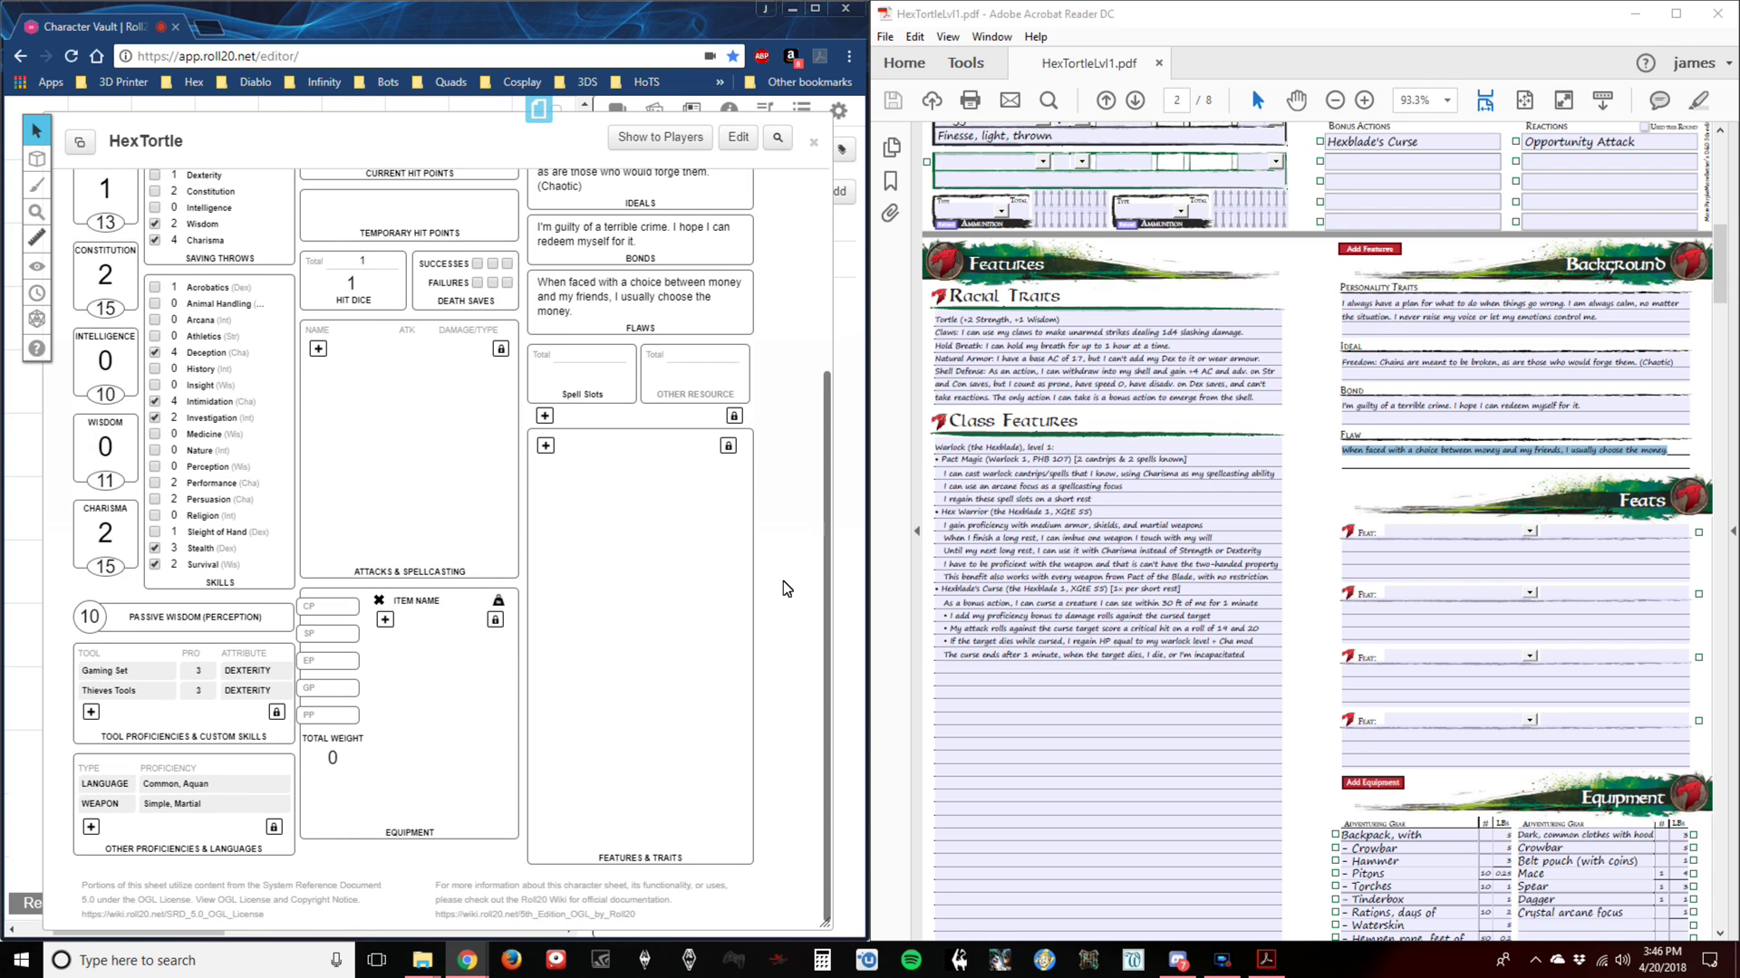
{"action": "left_click", "coordinate": [783, 581]}
{"action": "left_click", "coordinate": [943, 390]}
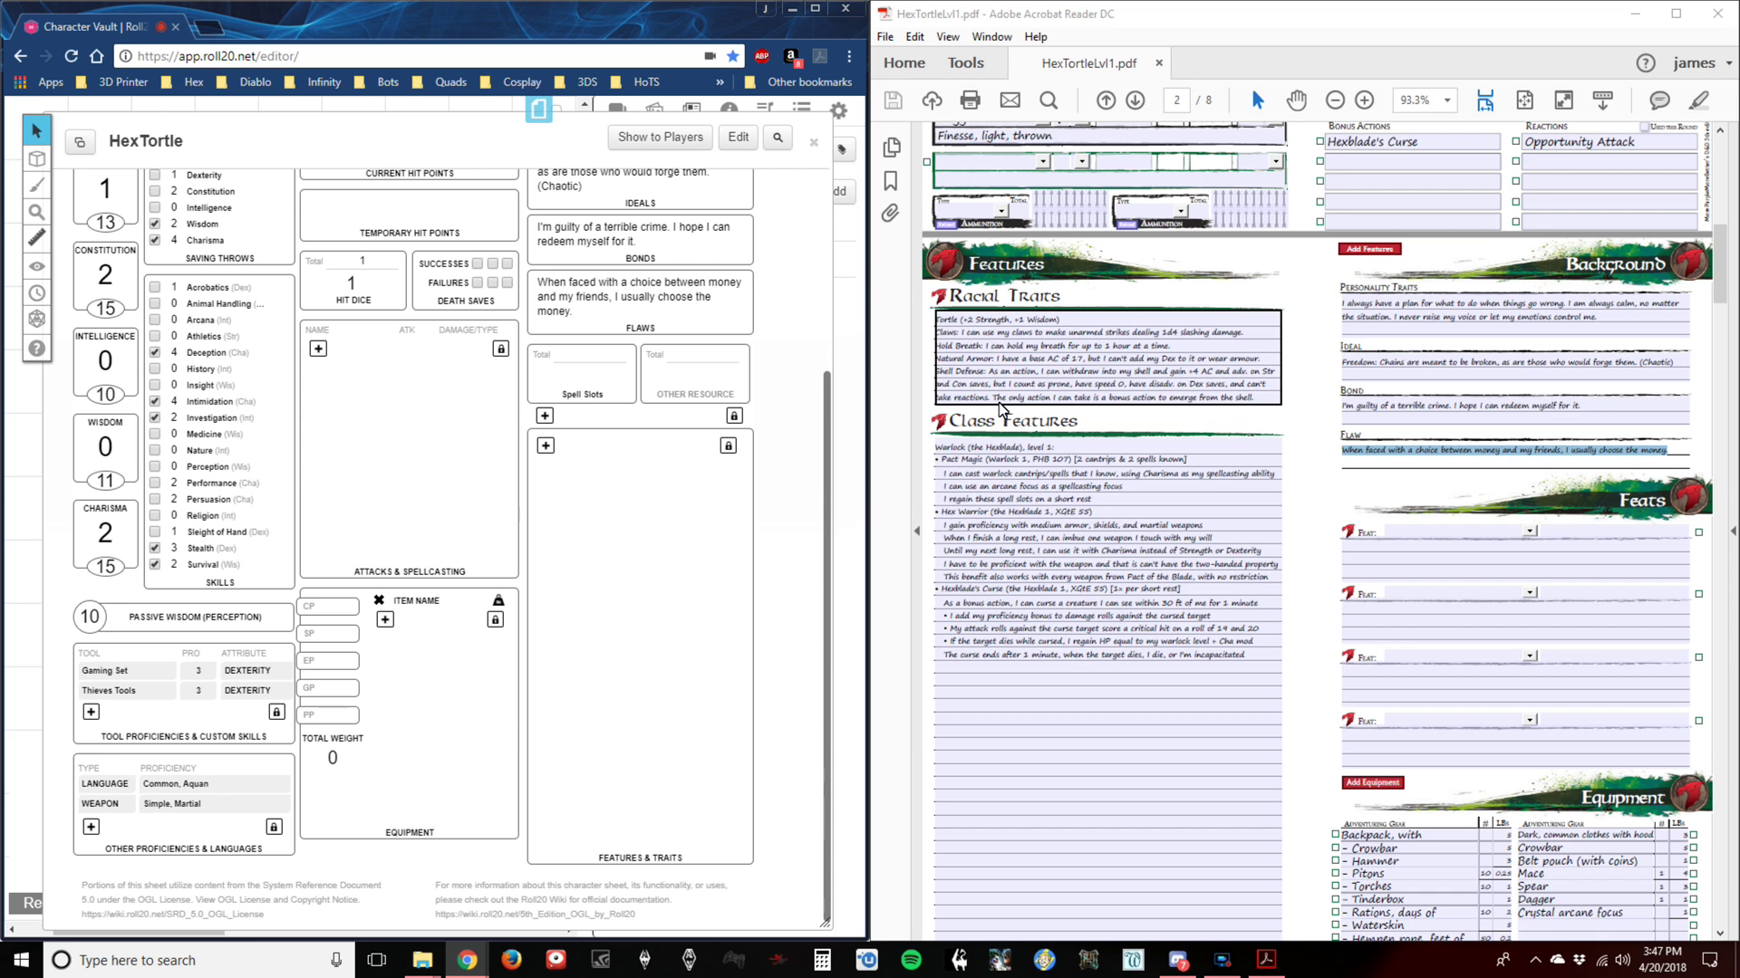
{"action": "left_click", "coordinate": [980, 469]}
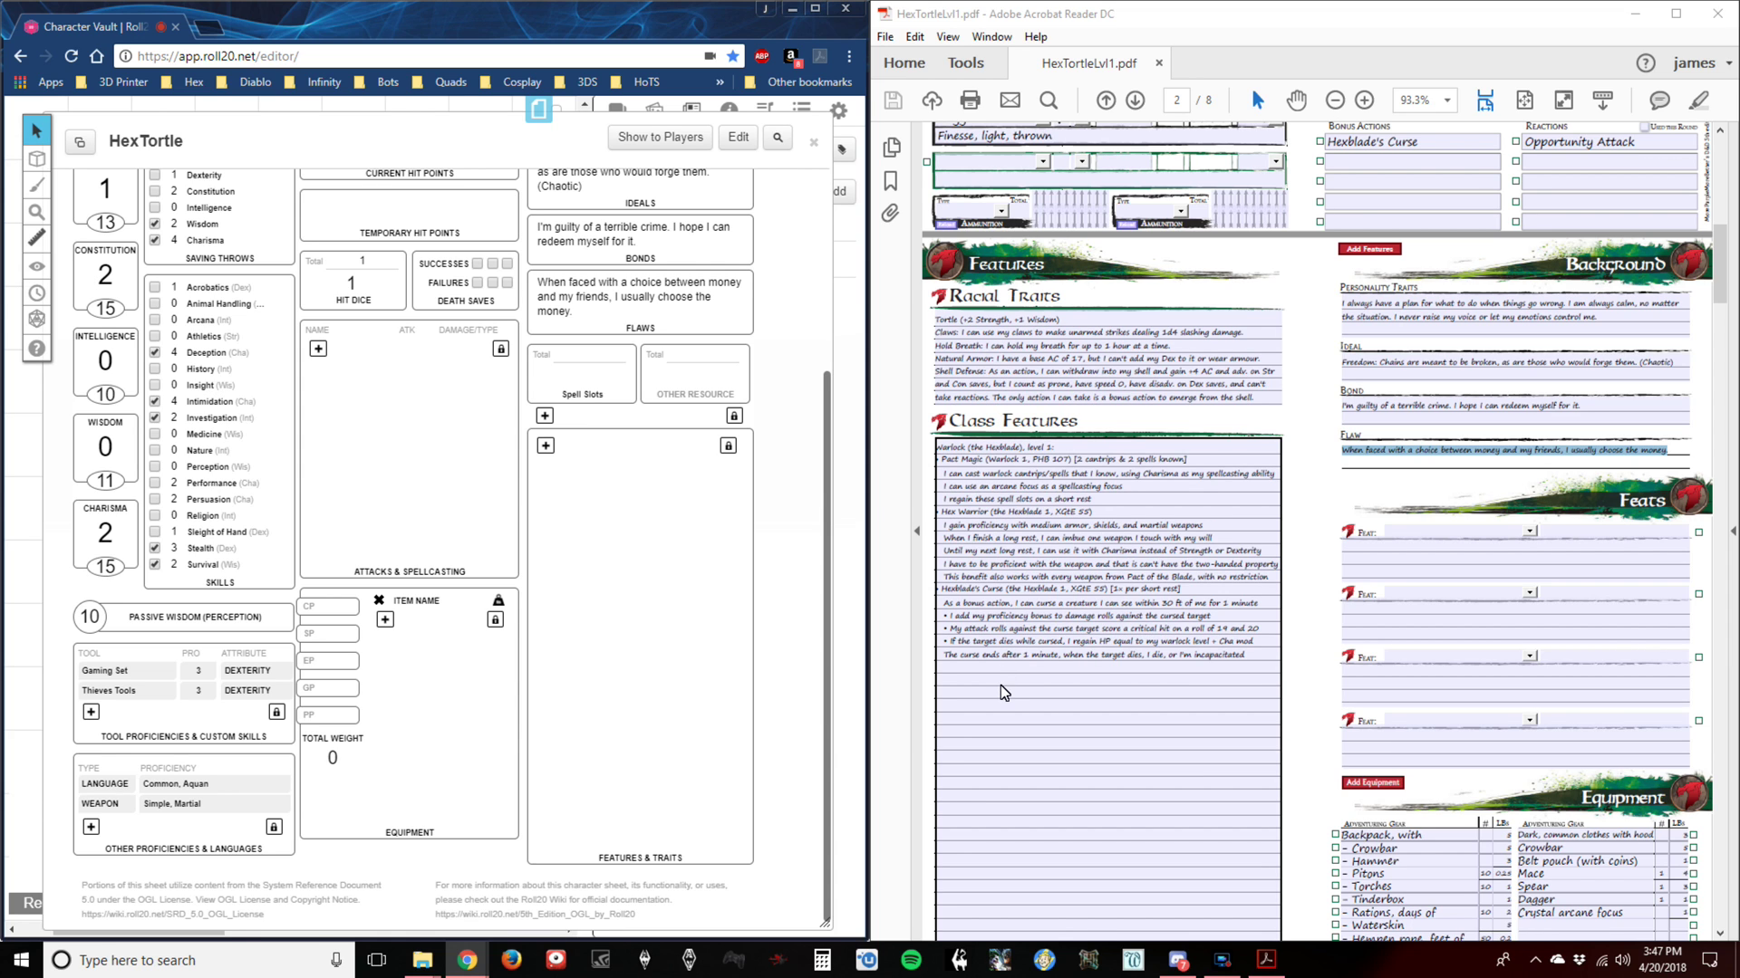
{"action": "left_click", "coordinate": [622, 552]}
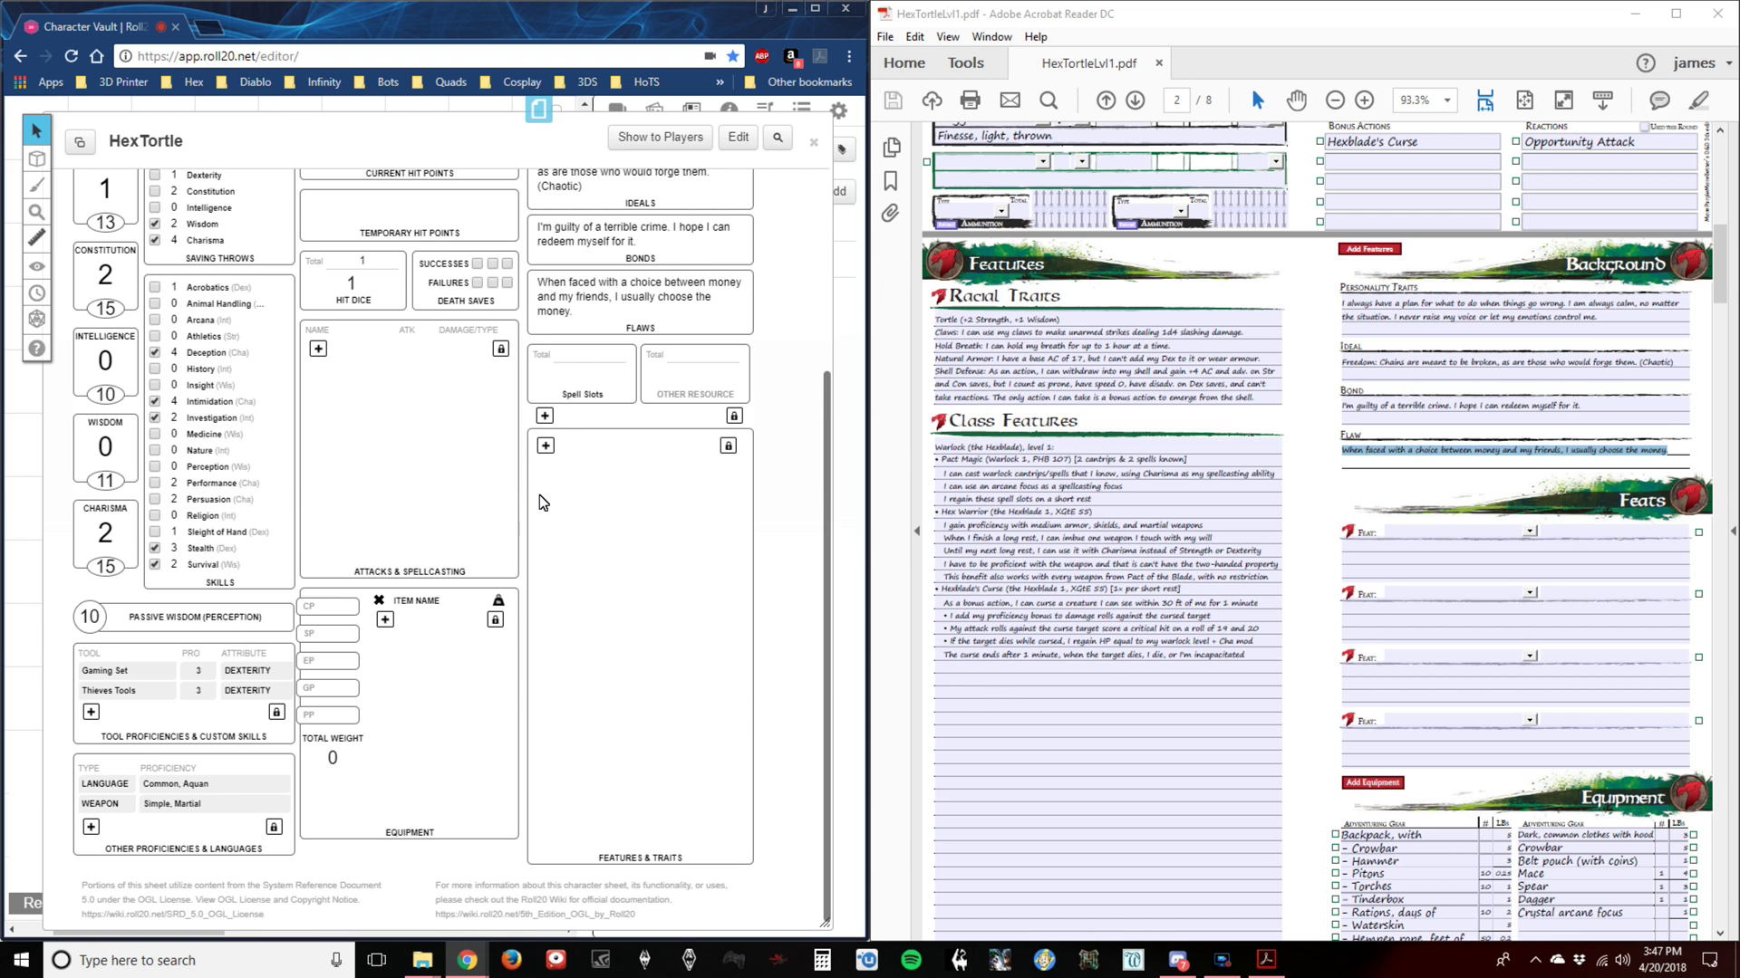
Add a racial feature named Tortle Claws with the source type Tortle Lvl 1.
{"action": "left_click", "coordinate": [543, 448]}
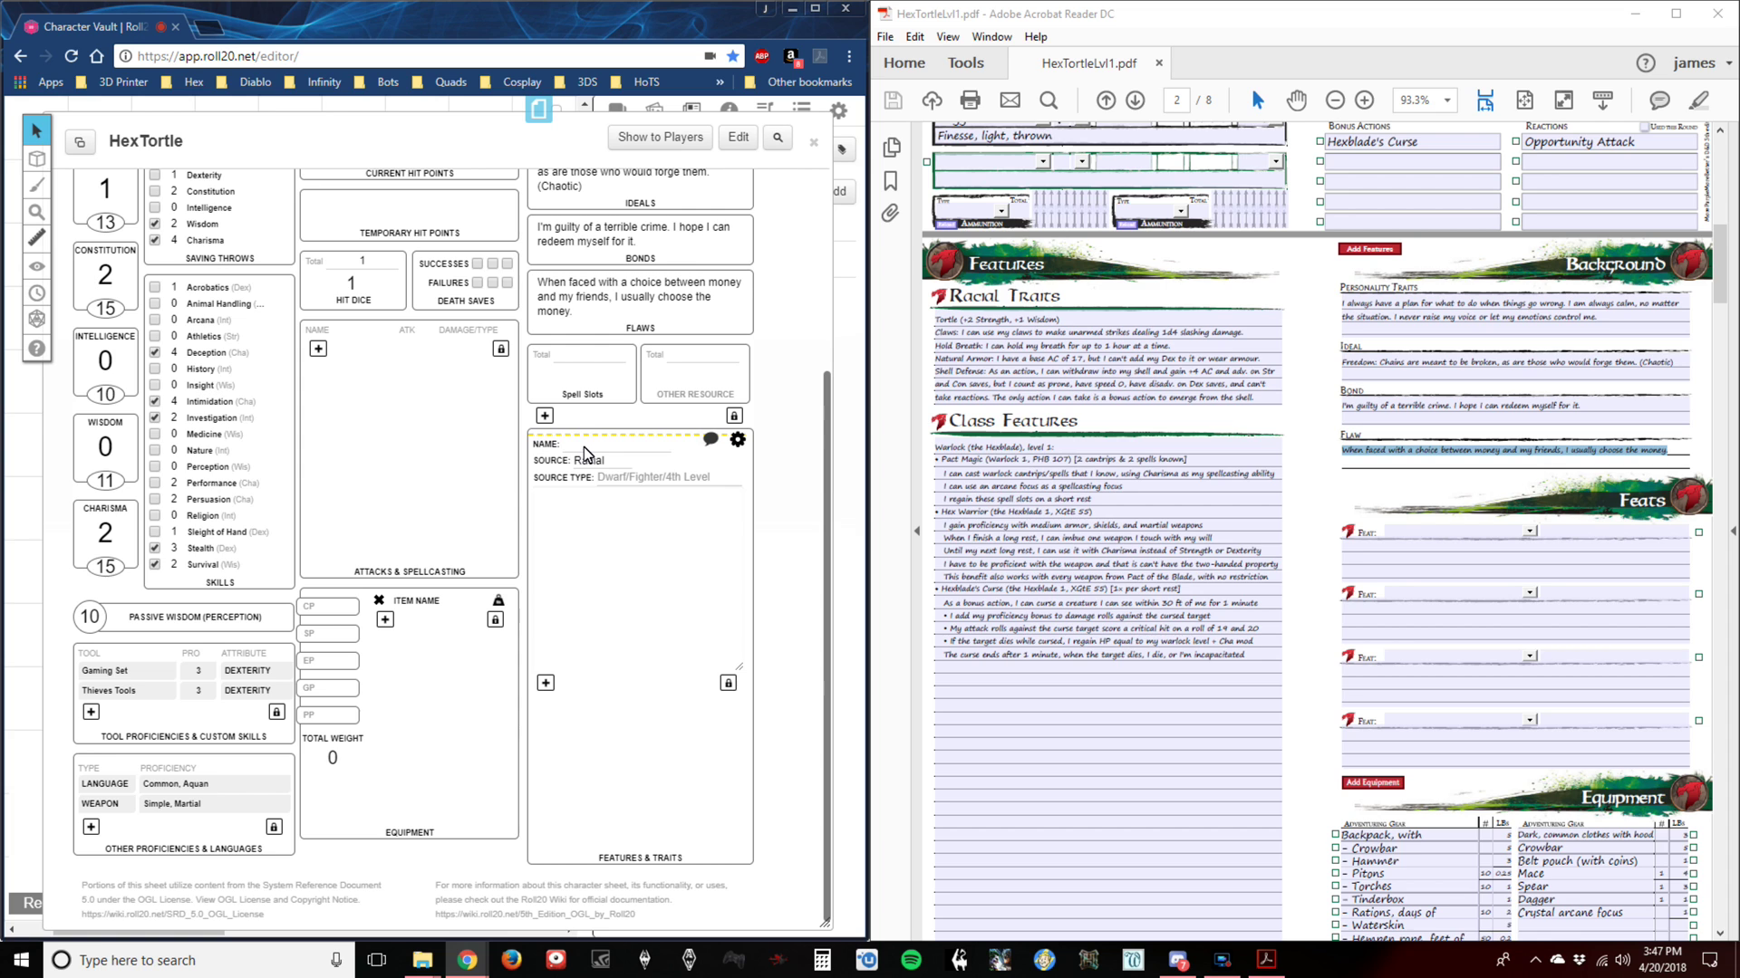
{"action": "left_click", "coordinate": [585, 448]}
{"action": "type", "text": "Tortle Claws"}
{"action": "left_click", "coordinate": [645, 473]}
{"action": "type", "text": "Tortle Lvl 1"}
Copy the claws description from the PDF's racial traits into the Tortle Claws feature, close its editing and collapse the description.
{"action": "left_click", "coordinate": [1260, 349]}
{"action": "left_click_drag", "start_coordinate": [1243, 333], "coordinate": [962, 339]}
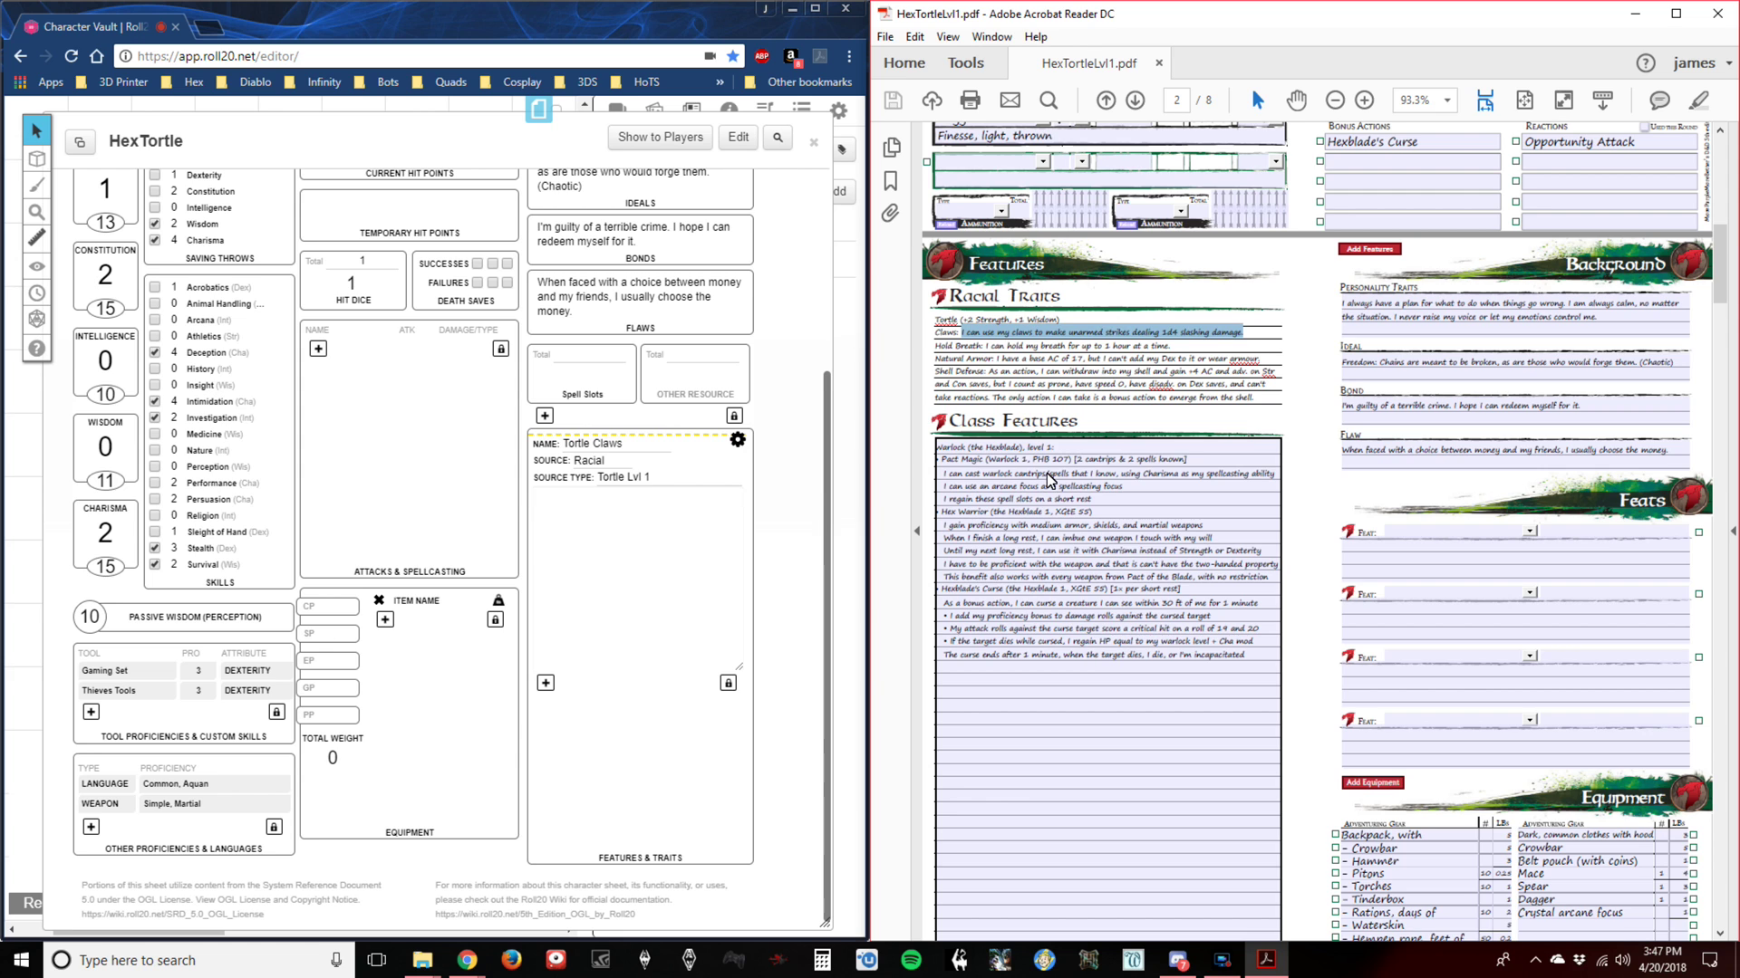
{"action": "left_click", "coordinate": [583, 546]}
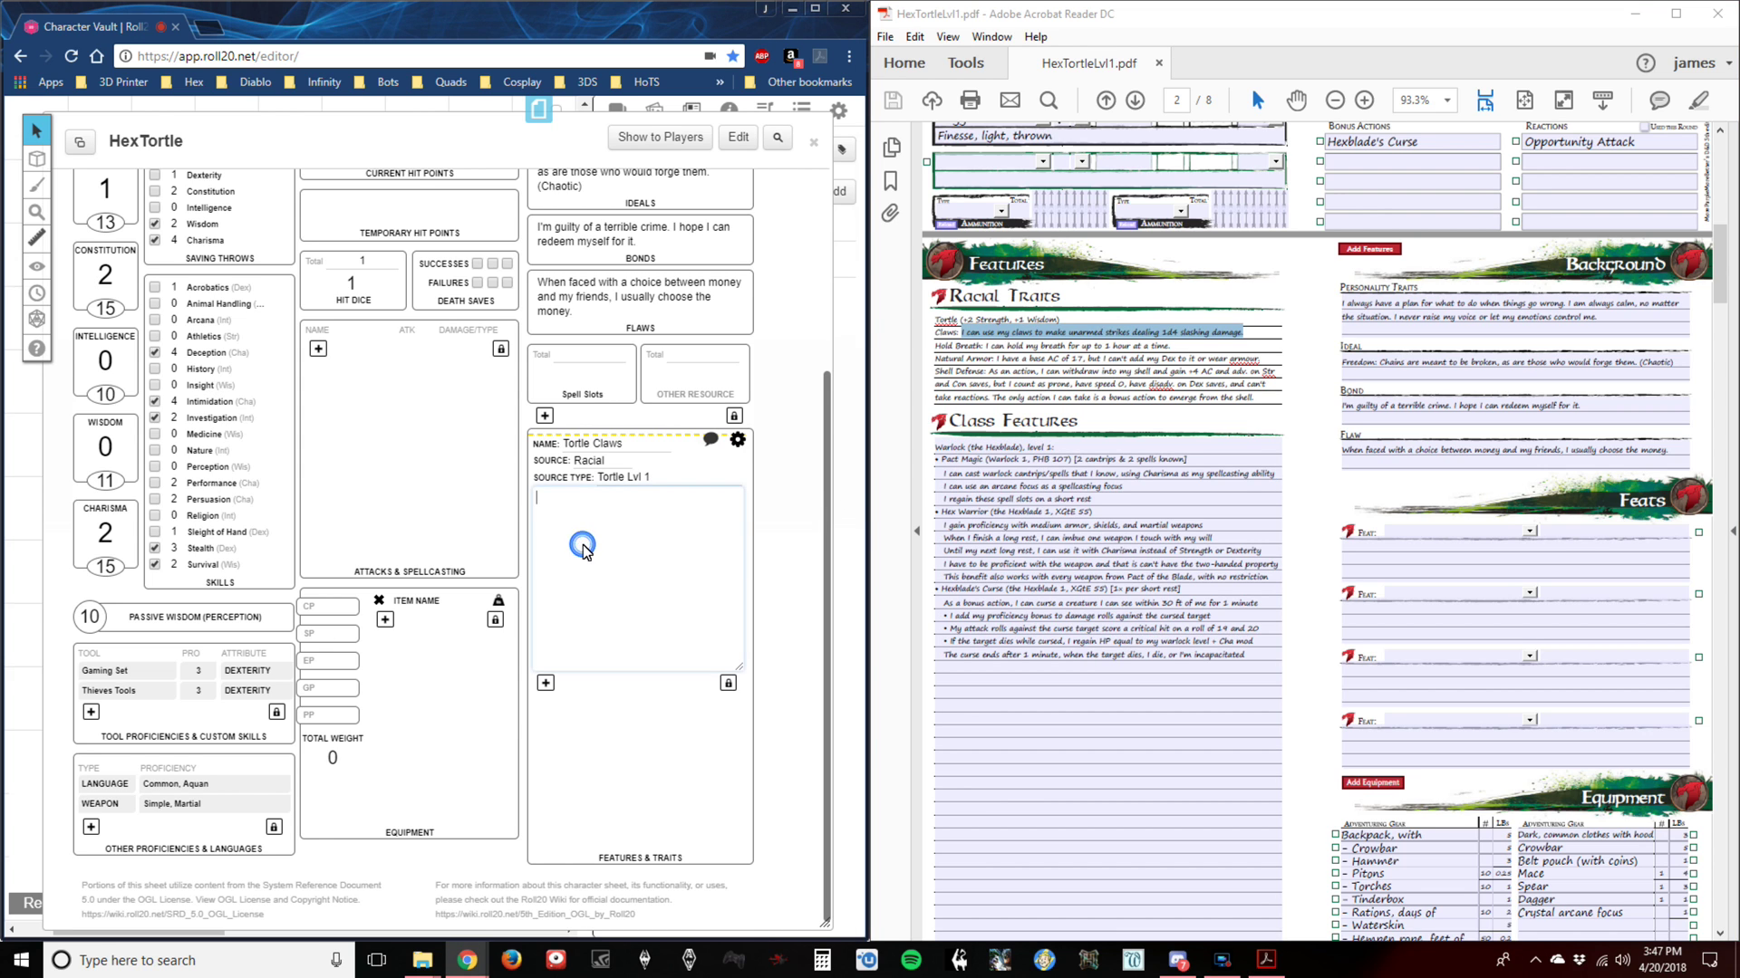
{"action": "type", "text": "I can use my claws to make unarmed strikes dealing 1d4 slashing damage."}
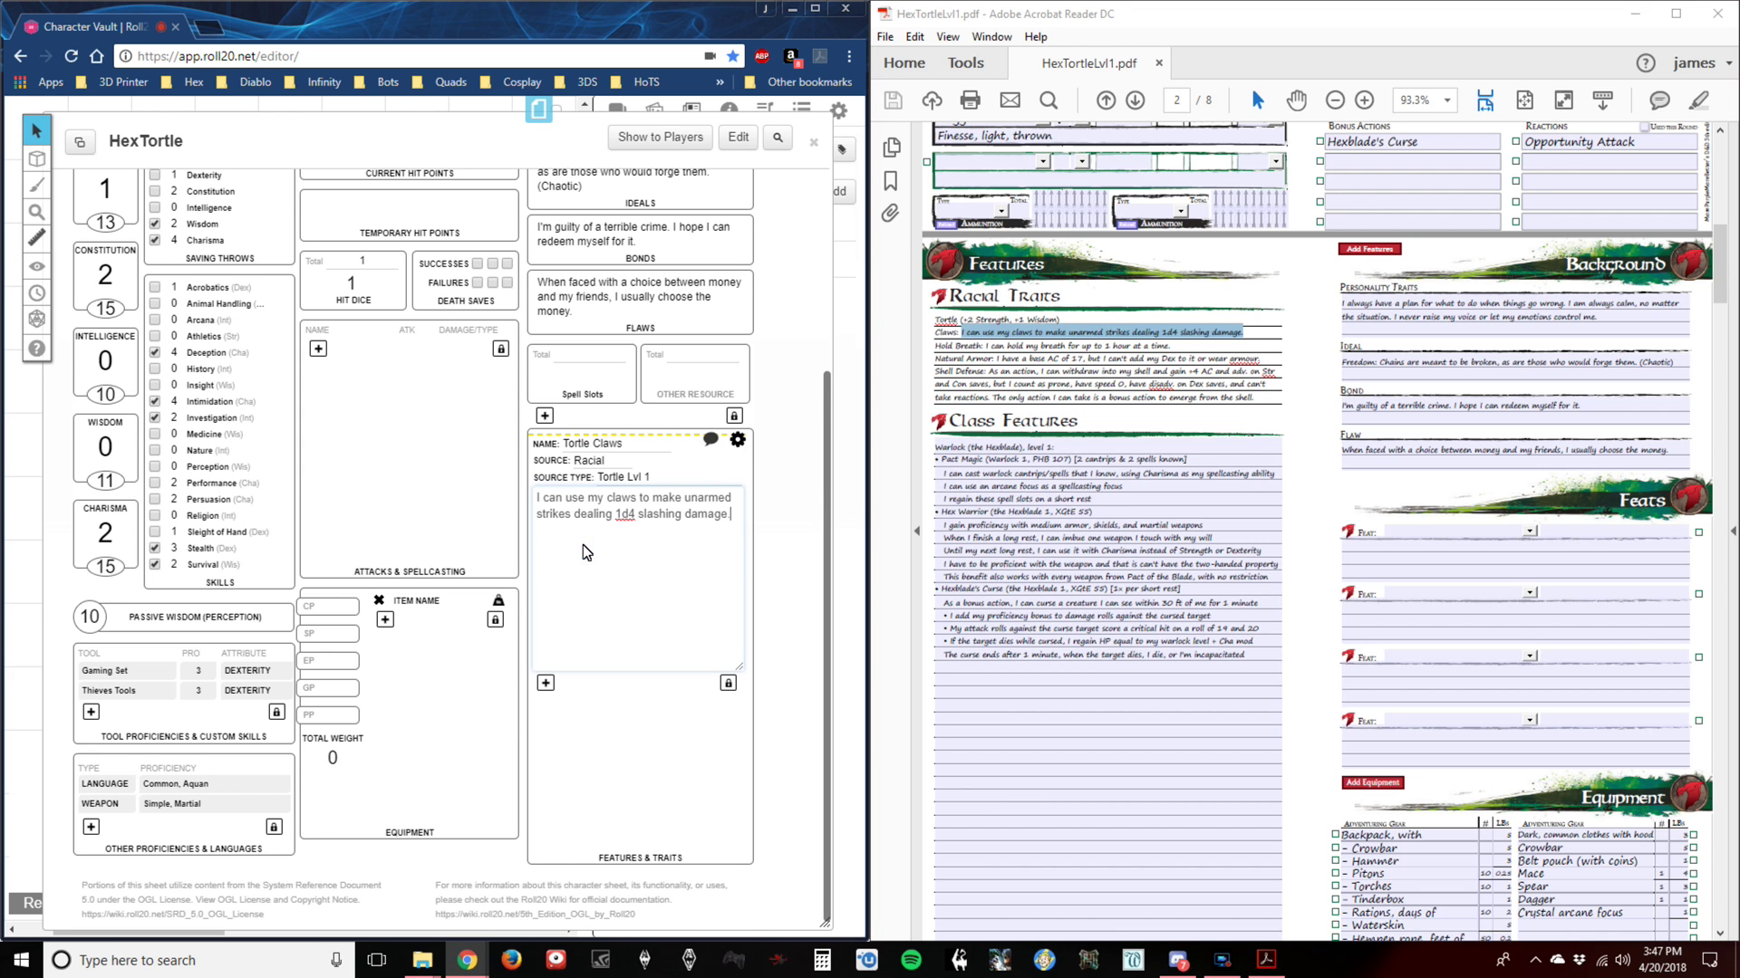
{"action": "left_click", "coordinate": [737, 443]}
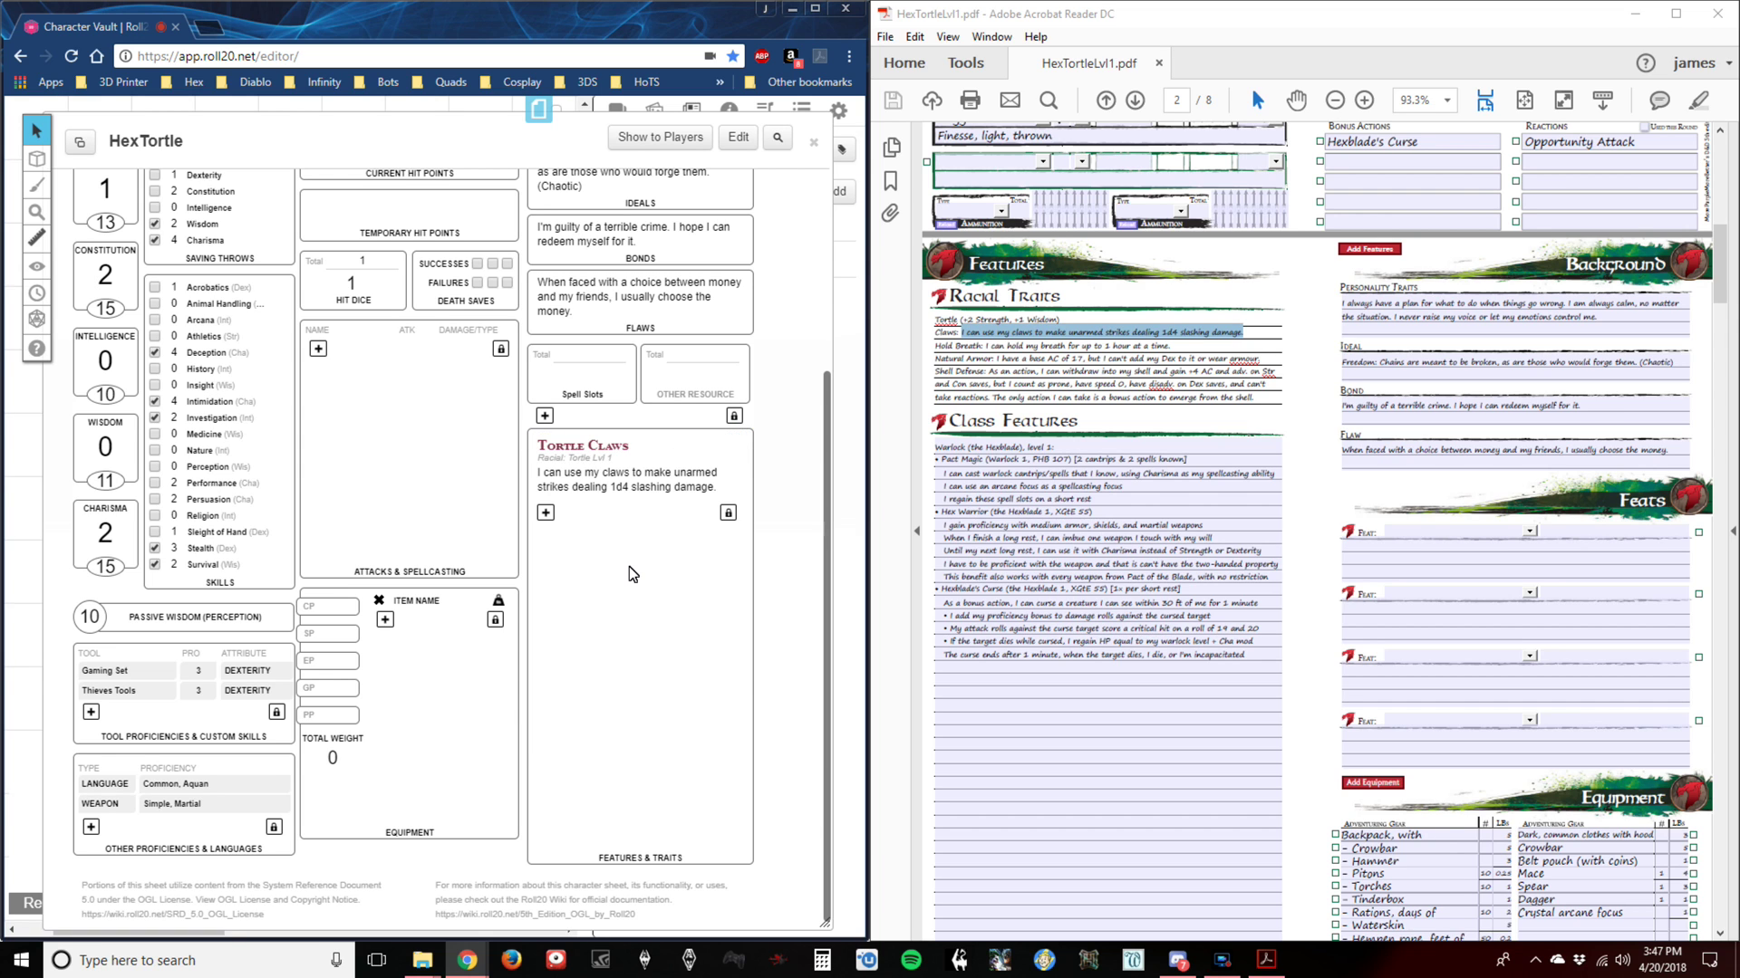
{"action": "left_click", "coordinate": [615, 453]}
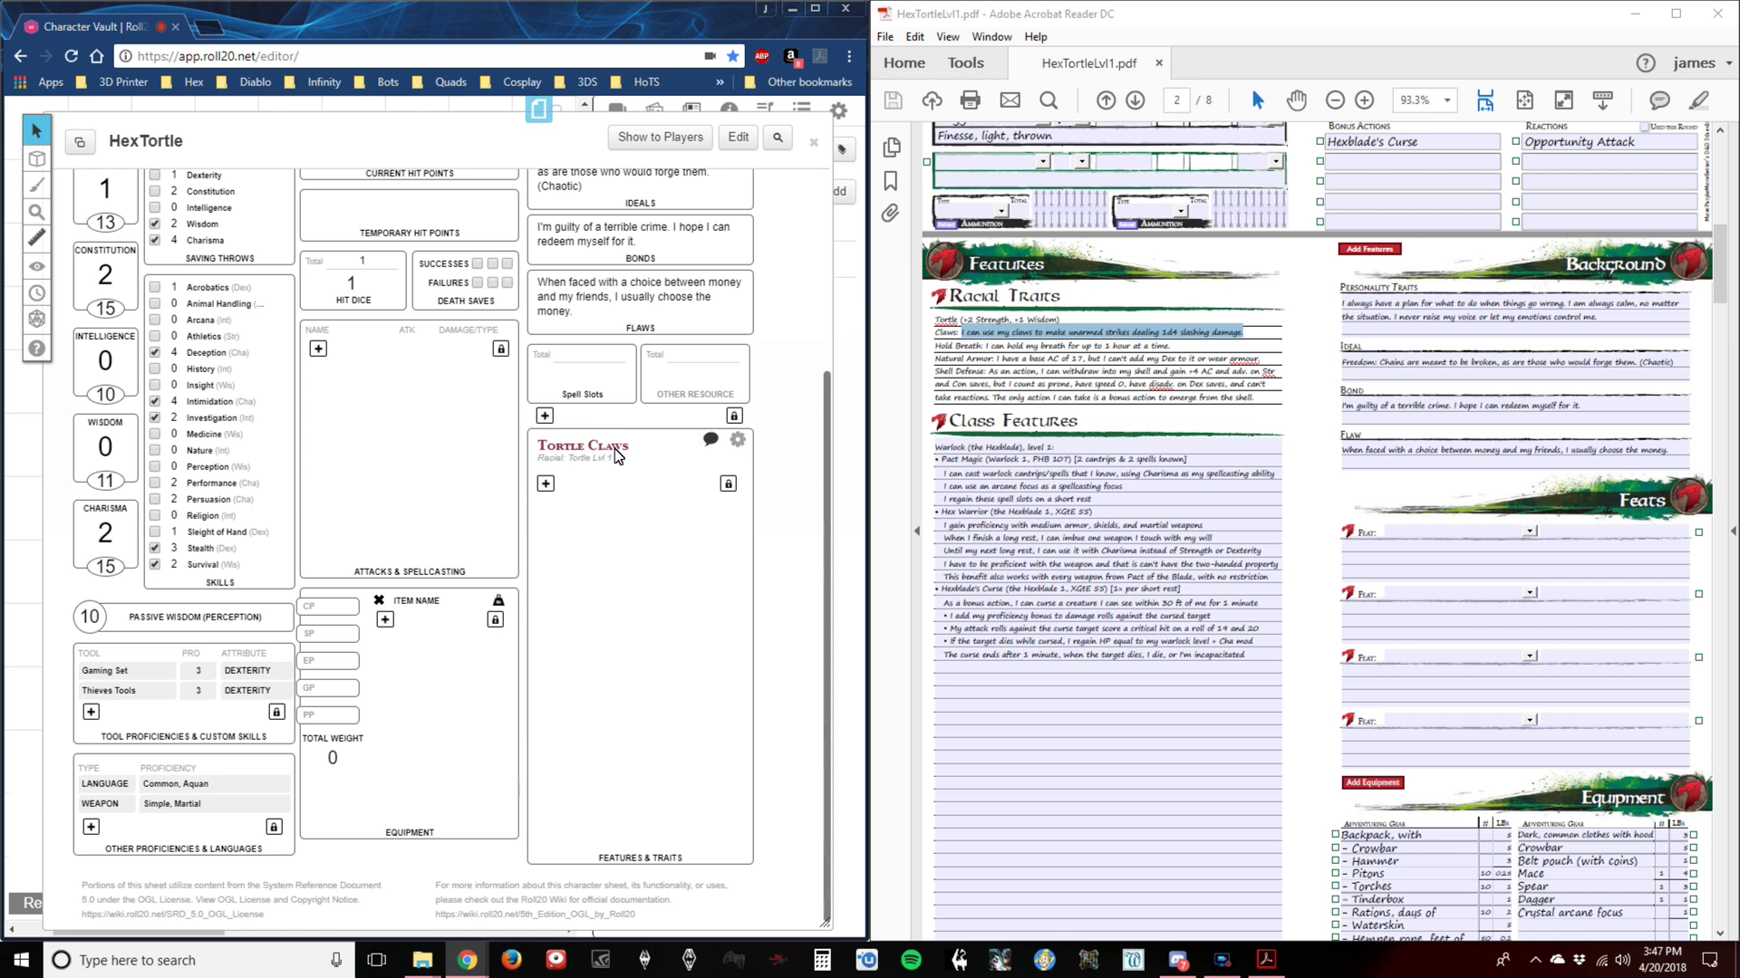
Add a new blank feature entry below Tortle Claws and begin editing its name.
{"action": "left_click", "coordinate": [615, 453]}
{"action": "left_click", "coordinate": [615, 453]}
{"action": "left_click", "coordinate": [545, 484]}
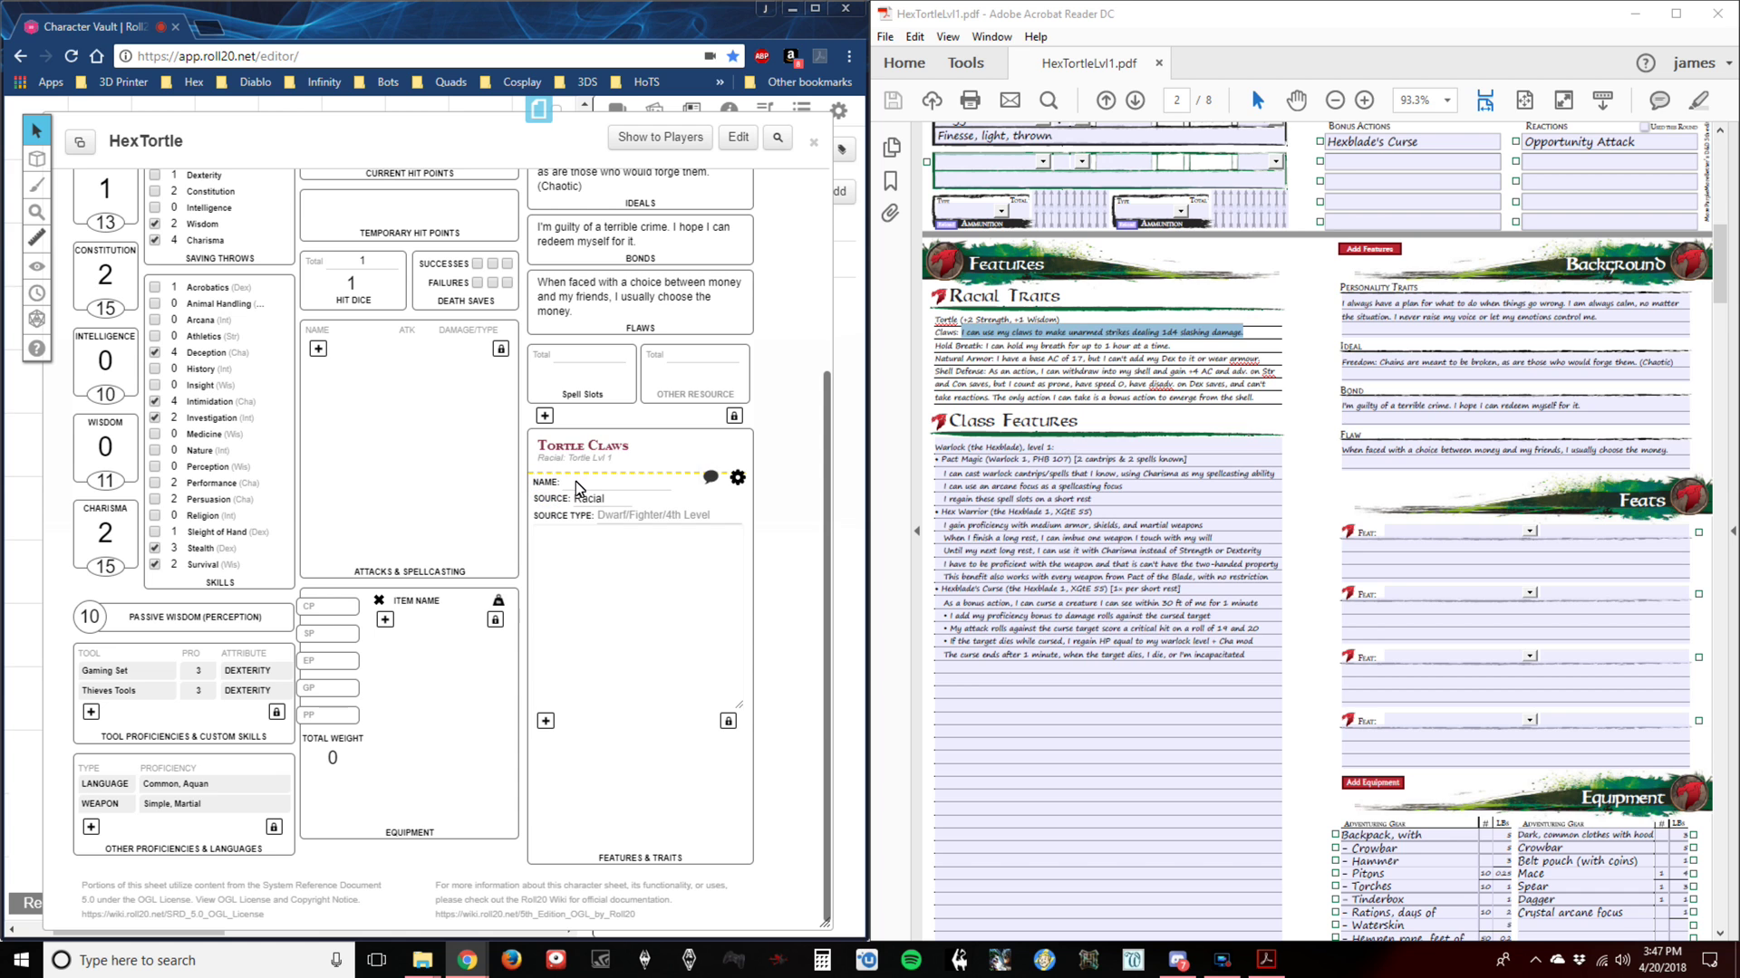
{"action": "left_click", "coordinate": [574, 481]}
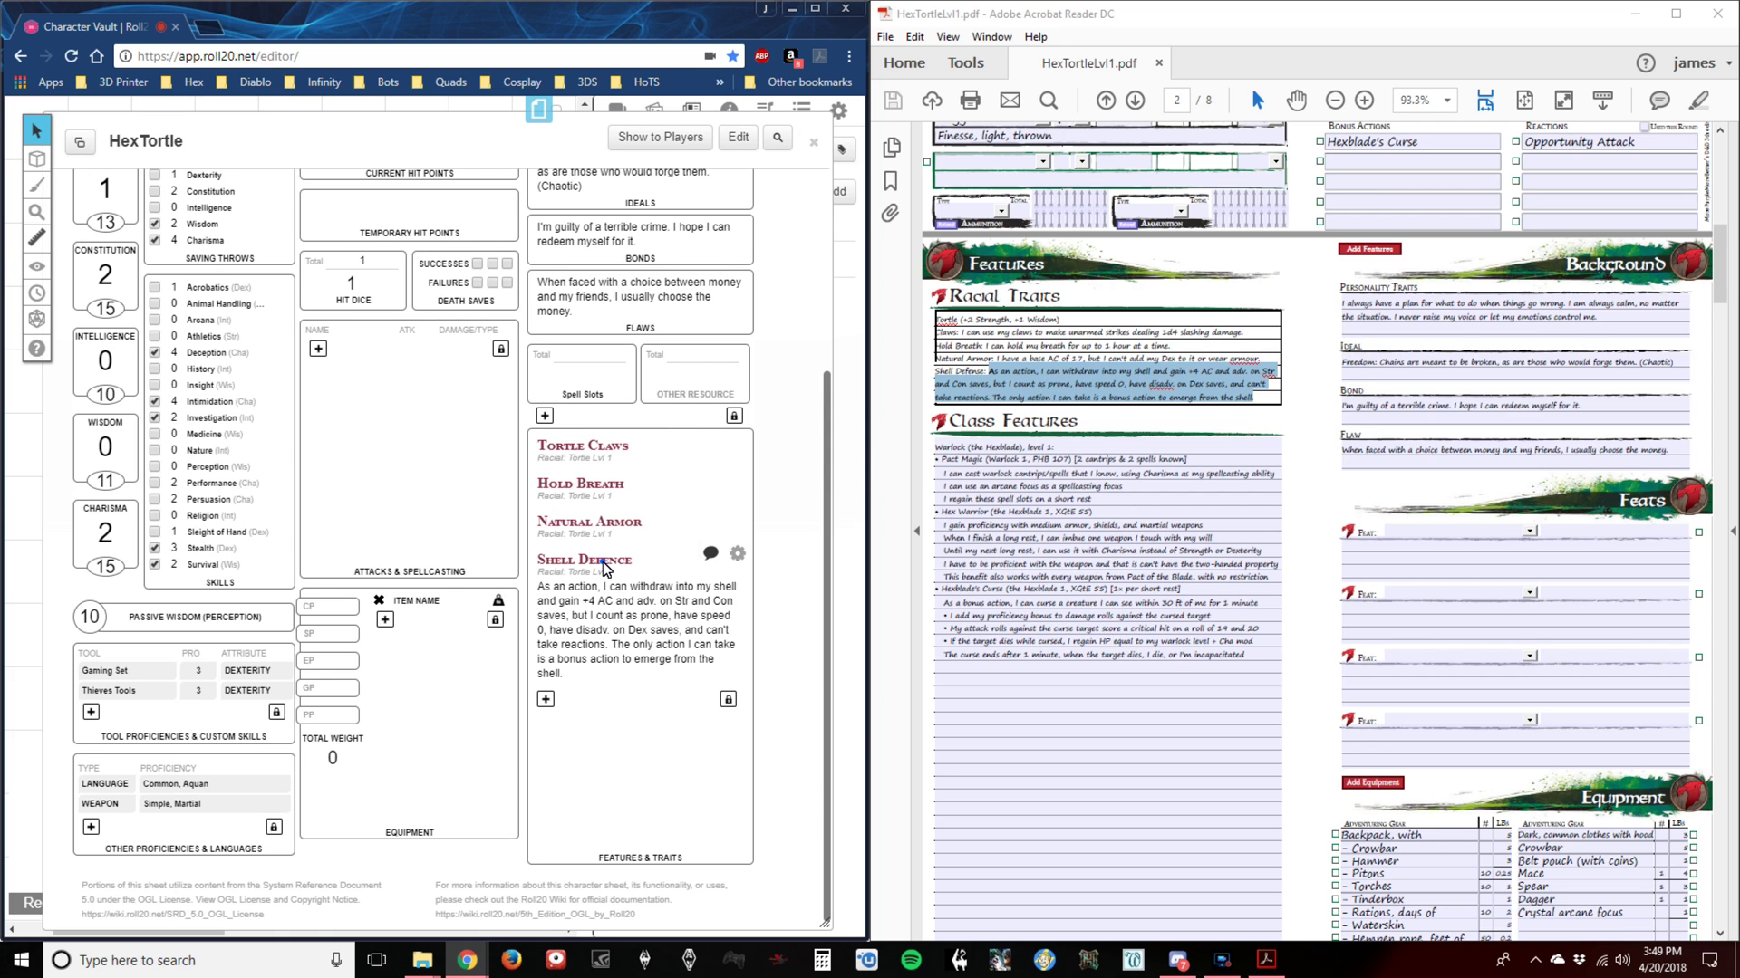
Collapse the Shell Defence description and add a Class feature named Pact Magic with the source type Hexblade Lvl 1.
{"action": "left_click", "coordinate": [605, 568]}
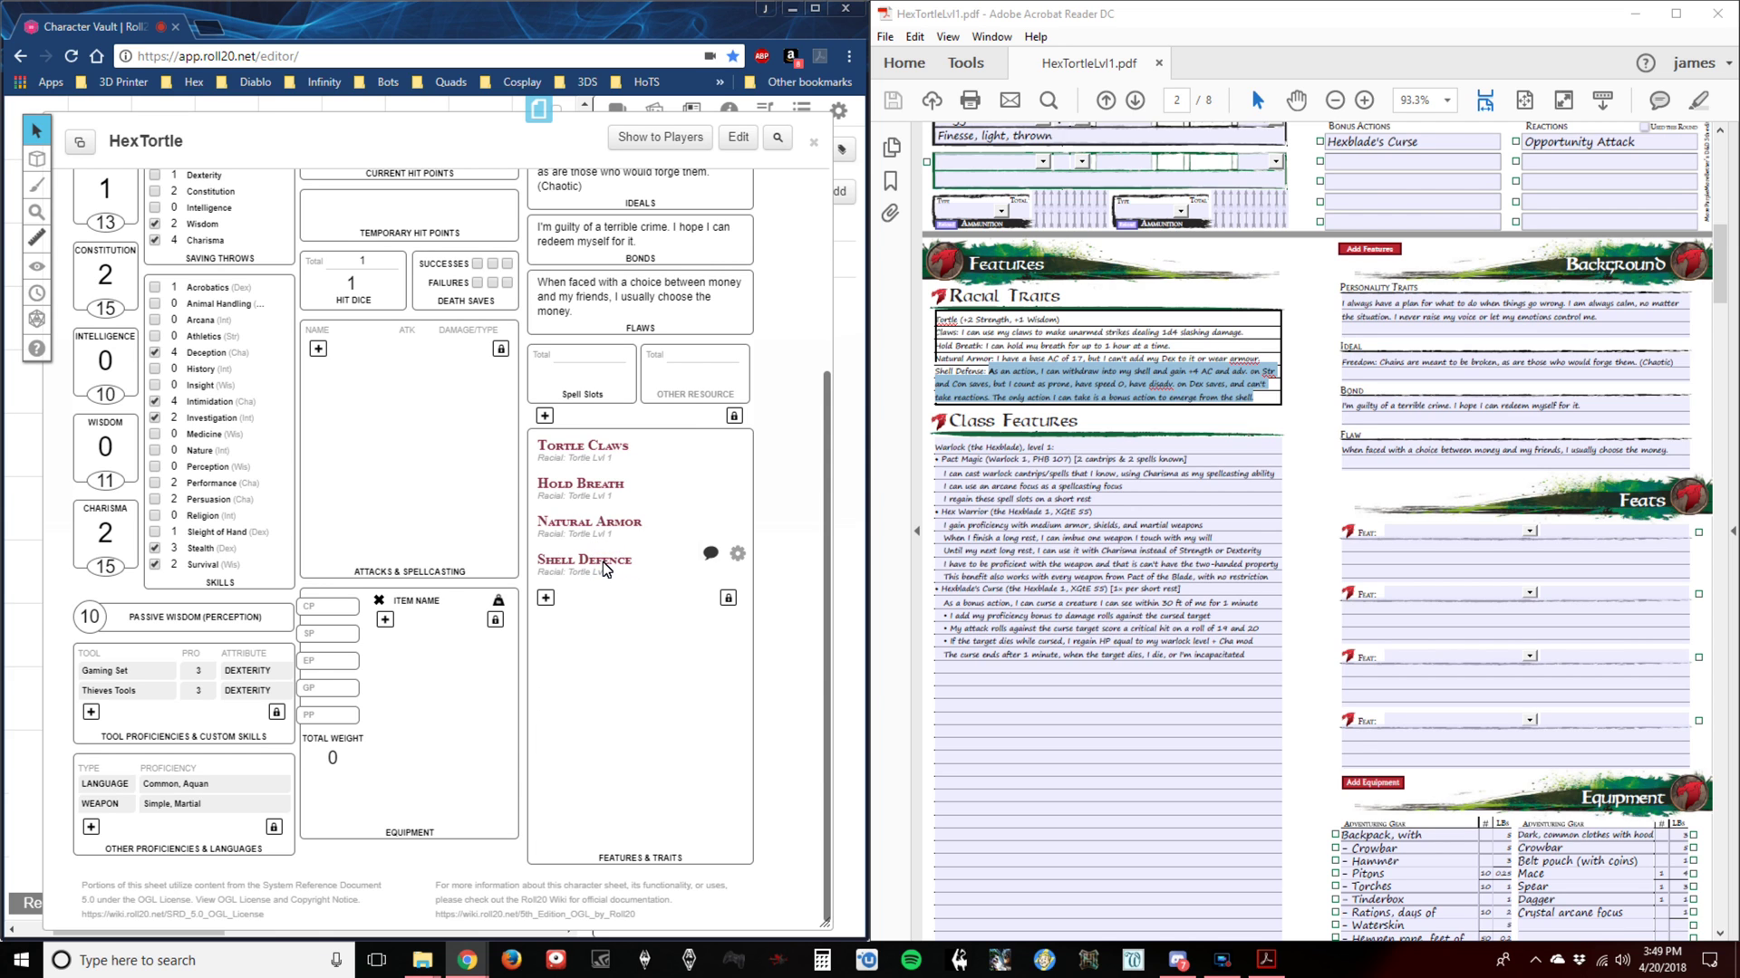
{"action": "left_click", "coordinate": [783, 665]}
{"action": "left_click", "coordinate": [546, 598]}
{"action": "left_click", "coordinate": [583, 596]}
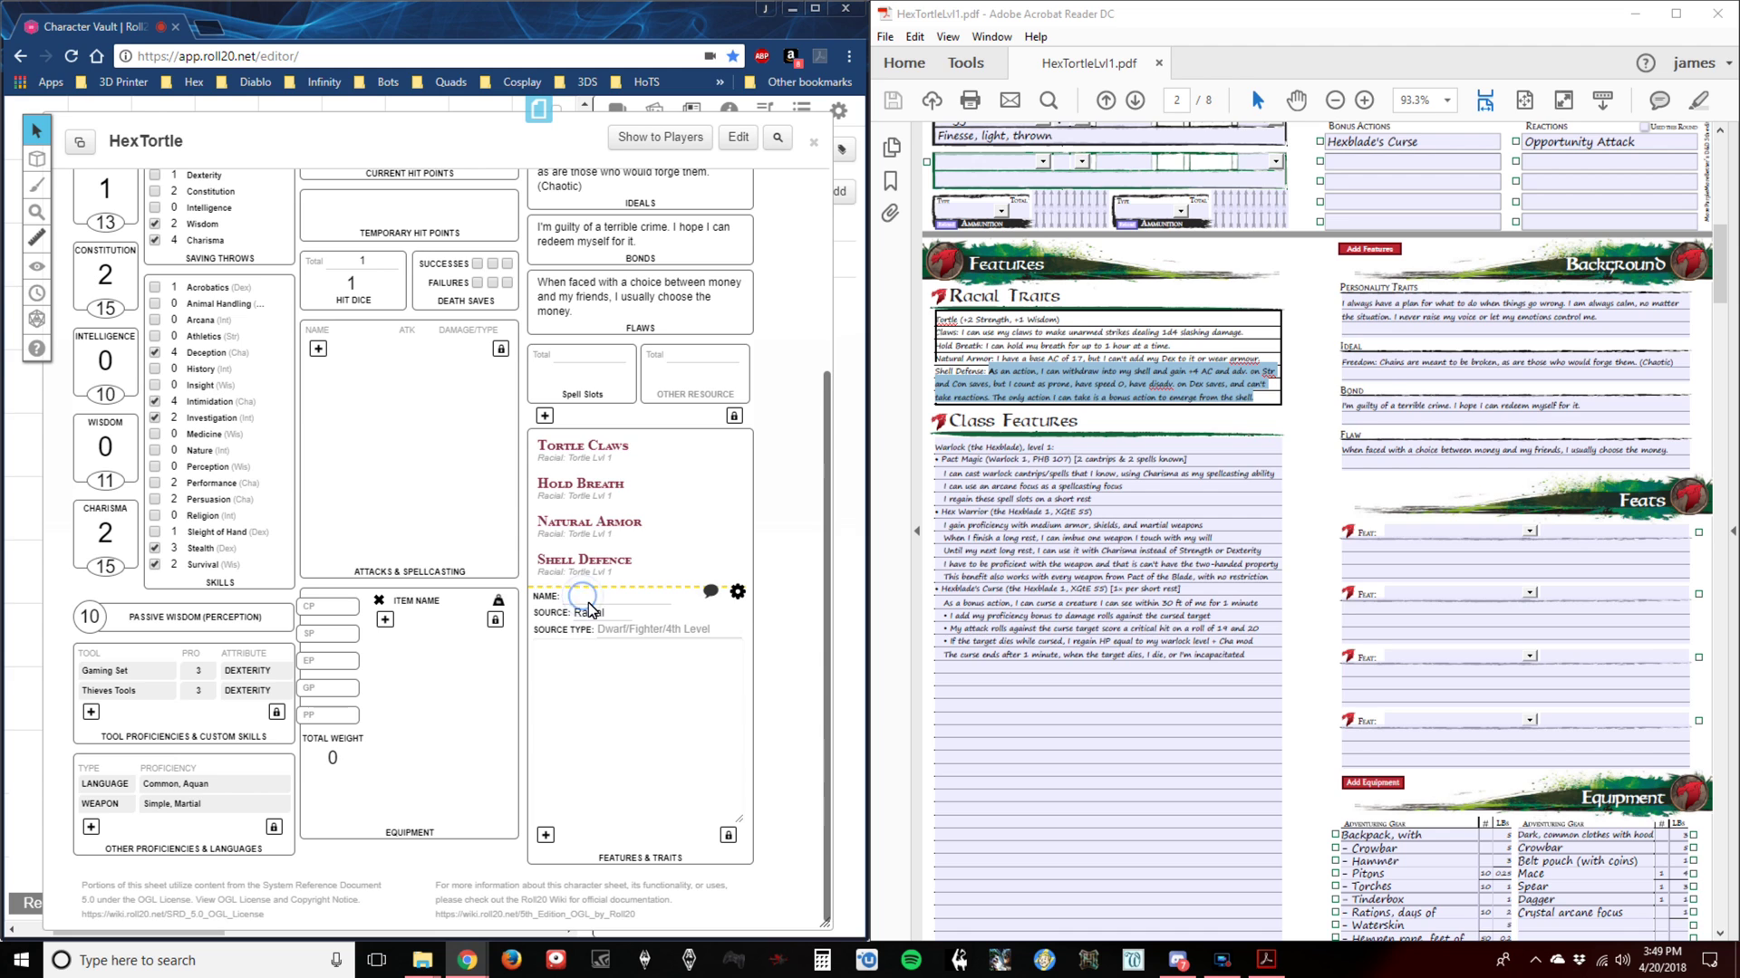
{"action": "type", "text": "Pact Magic"}
{"action": "left_click", "coordinate": [590, 613]}
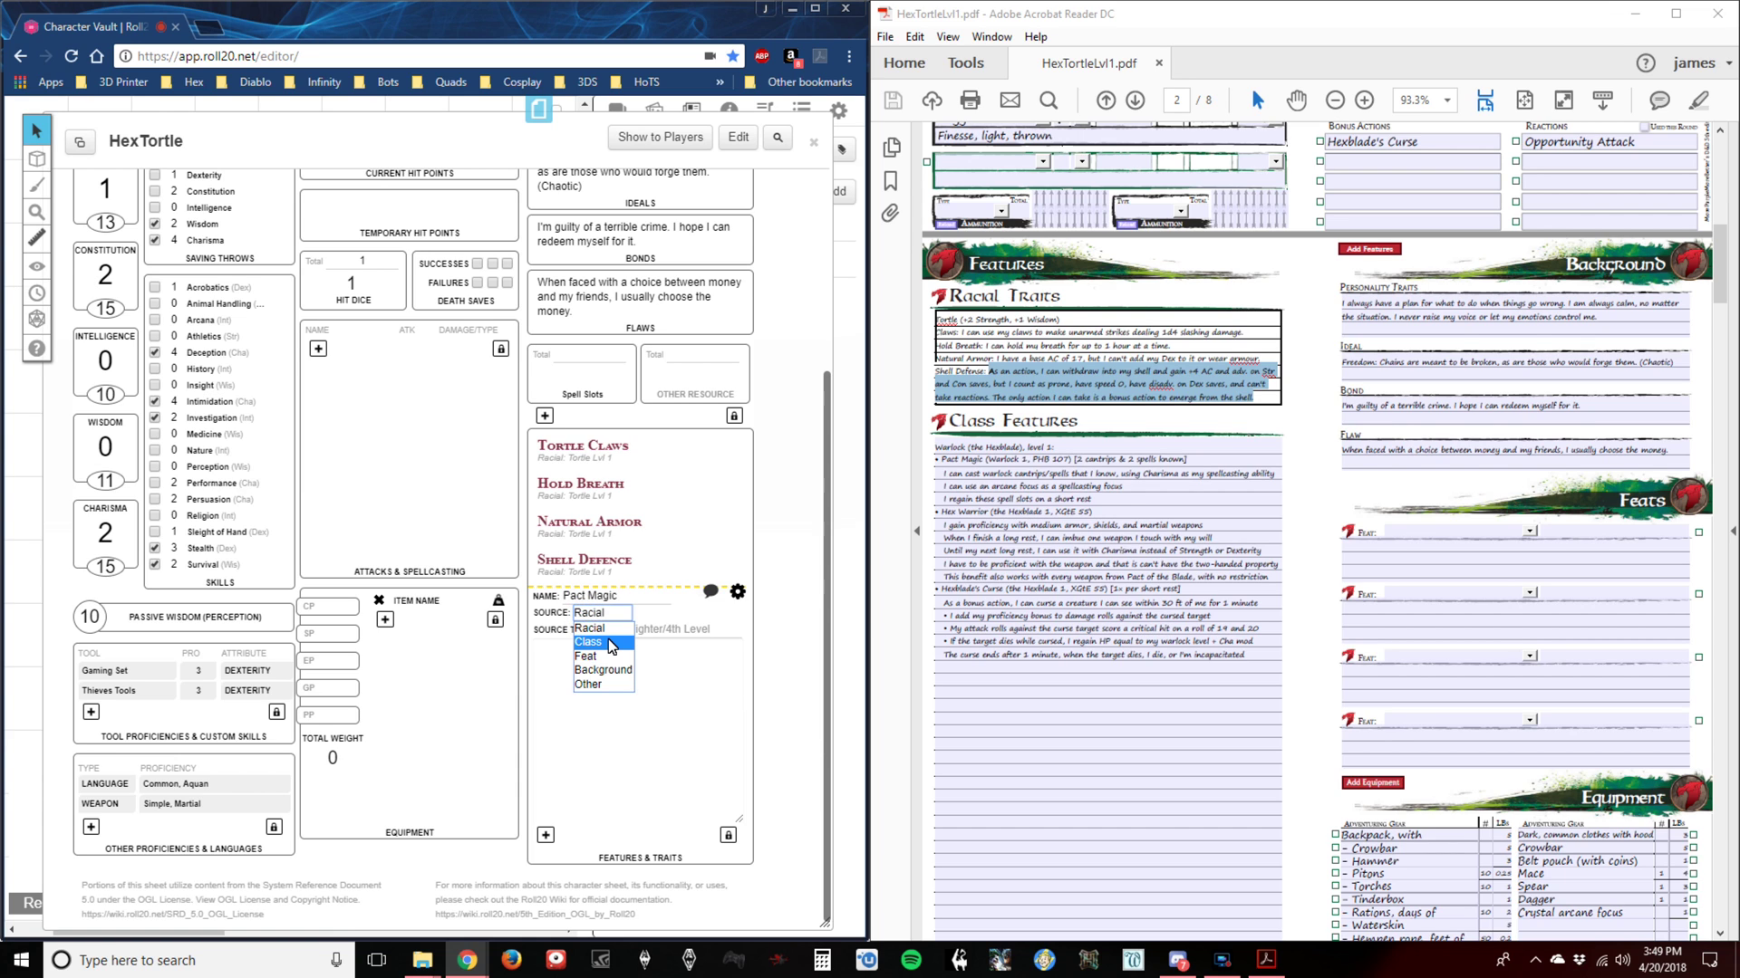
{"action": "left_click", "coordinate": [609, 643]}
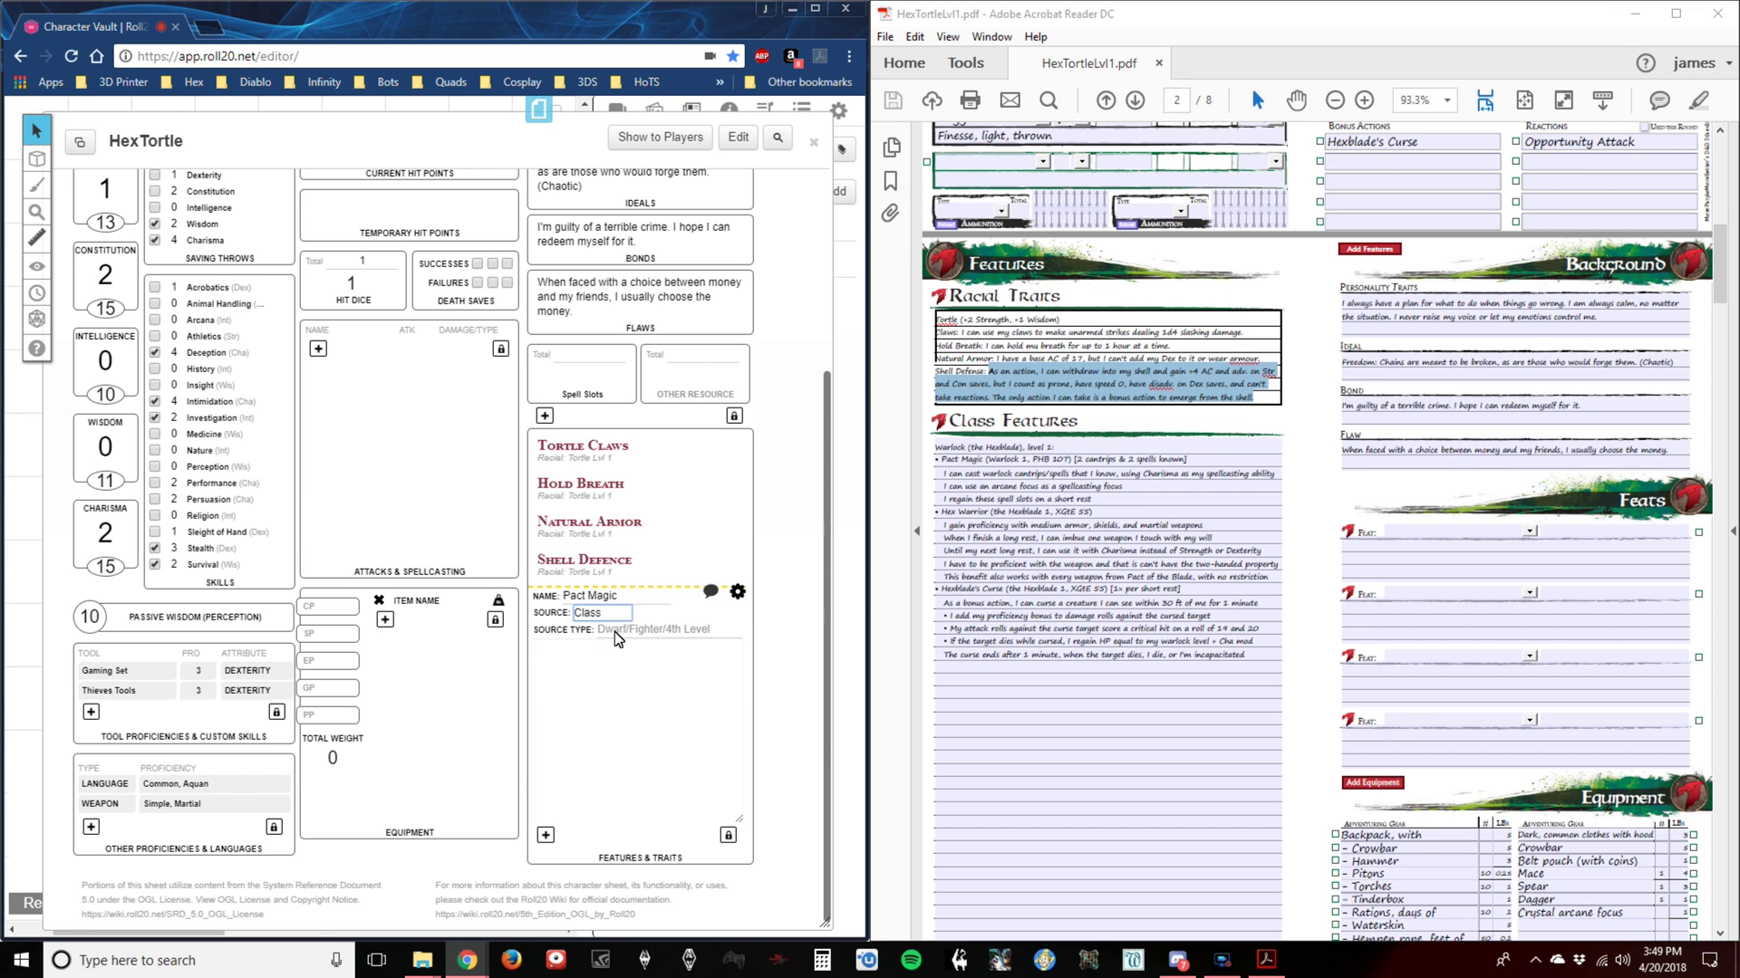
{"action": "left_click", "coordinate": [593, 715]}
{"action": "type", "text": "Hexblade Lvl 1"}
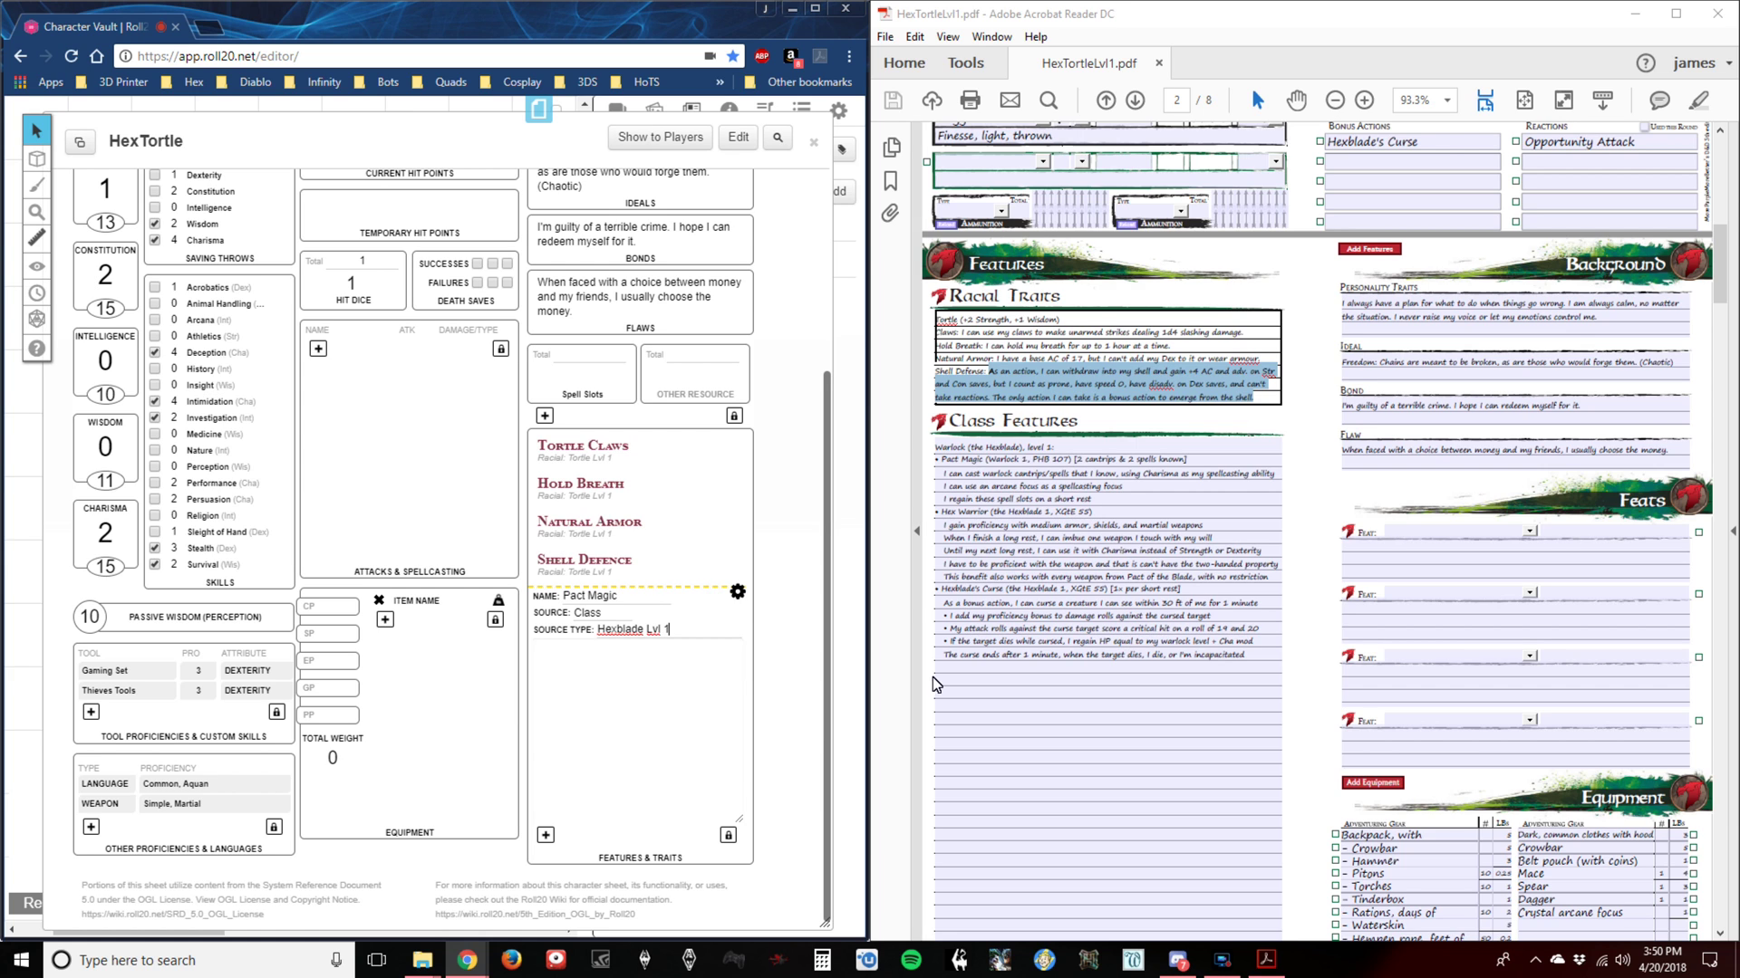
Copy the Pact Magic details from the PDF's Class Features into the Pact Magic feature's description.
{"action": "left_click_drag", "start_coordinate": [1097, 504], "coordinate": [987, 465]}
{"action": "key", "text": "ctrl+c"}
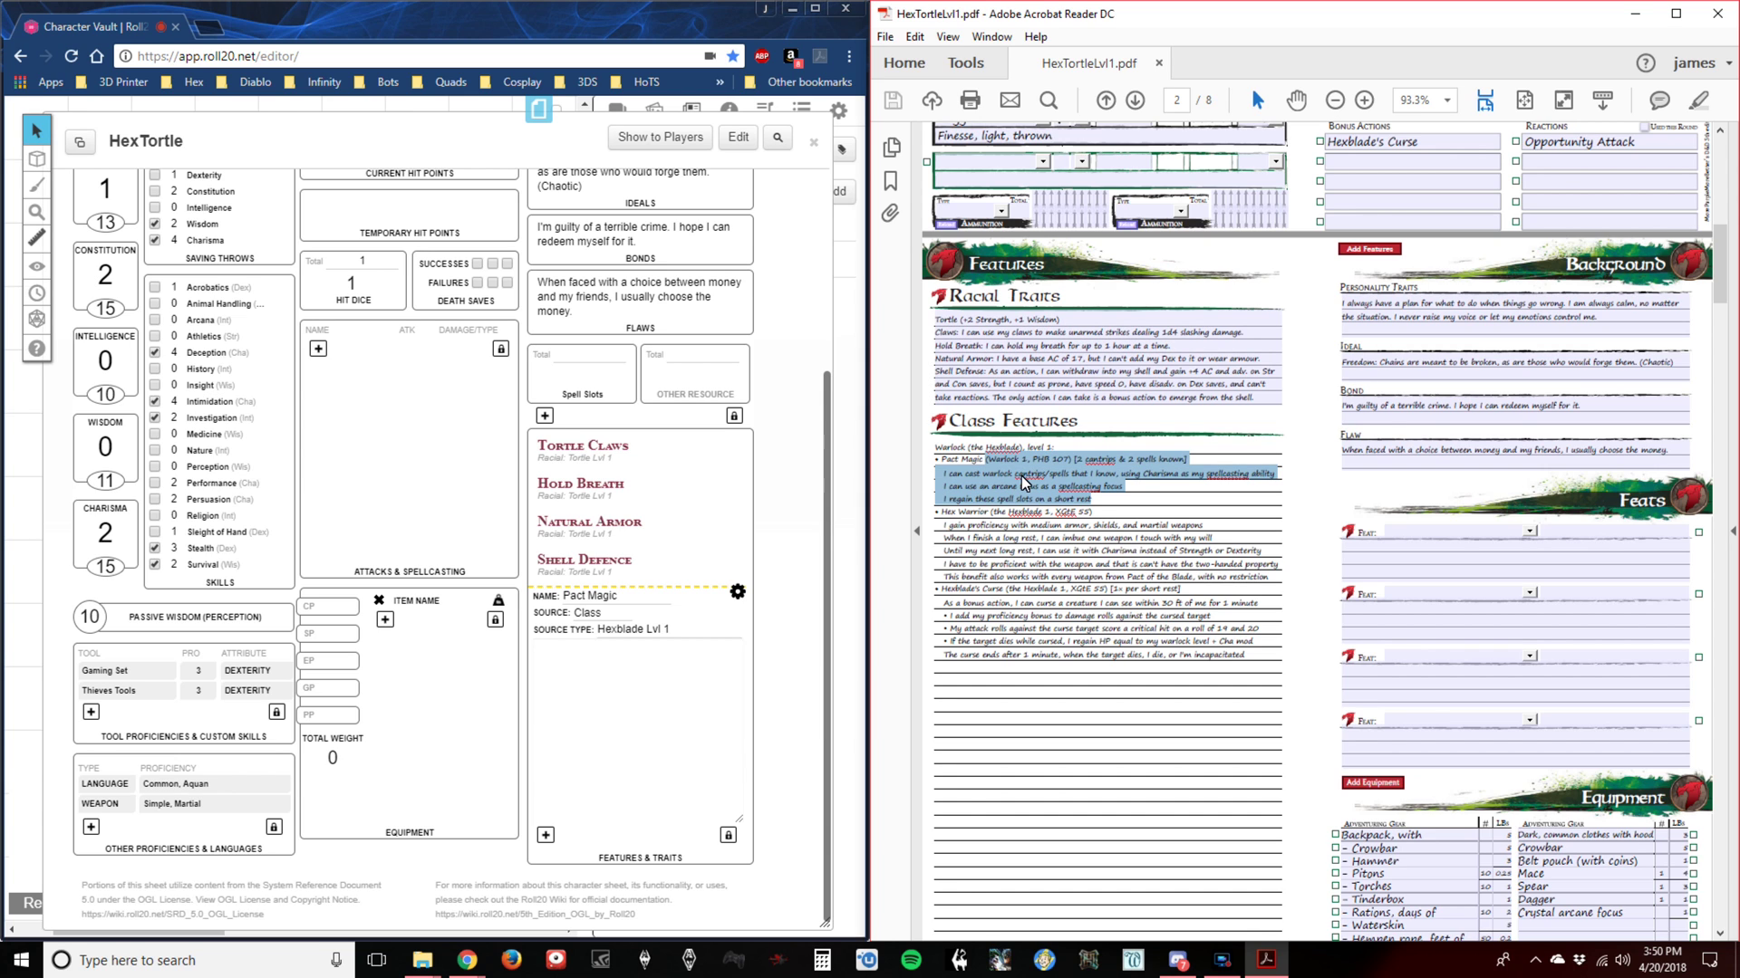
{"action": "left_click", "coordinate": [640, 692]}
{"action": "key", "text": "ctrl+v"}
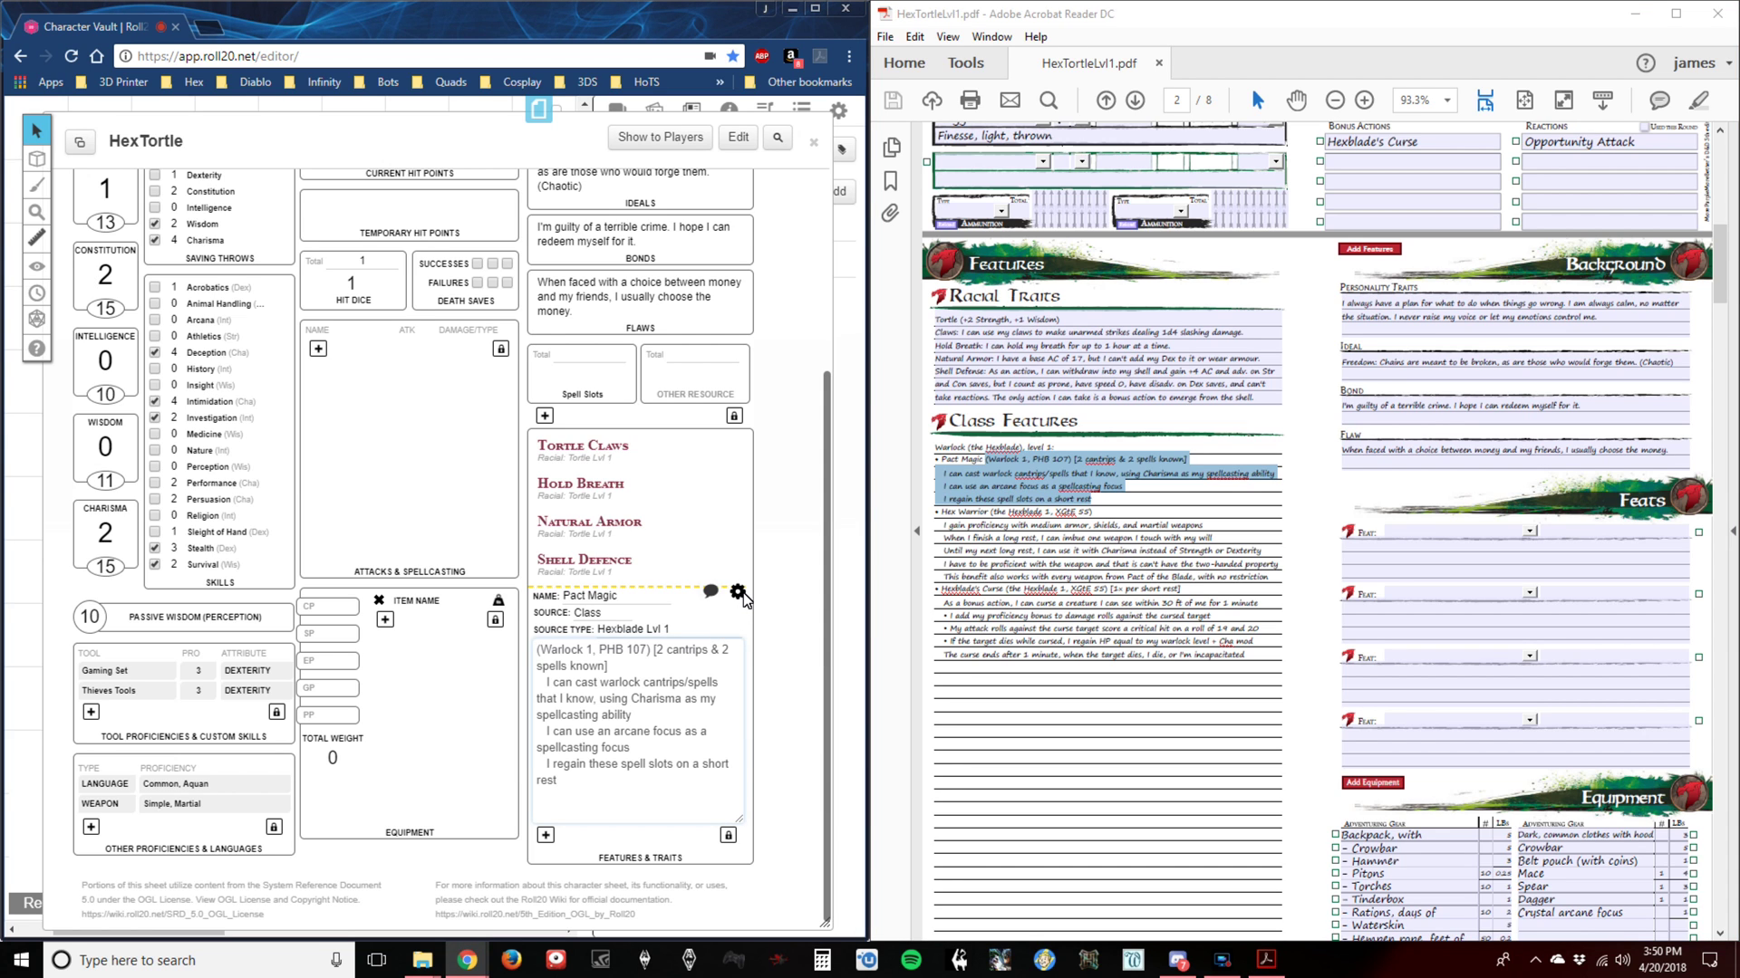
Join the Pact Magic lines on spellcasting ability, arcane focus and regaining slots into one paragraph, separating the sentences with periods.
{"action": "left_click", "coordinate": [633, 720]}
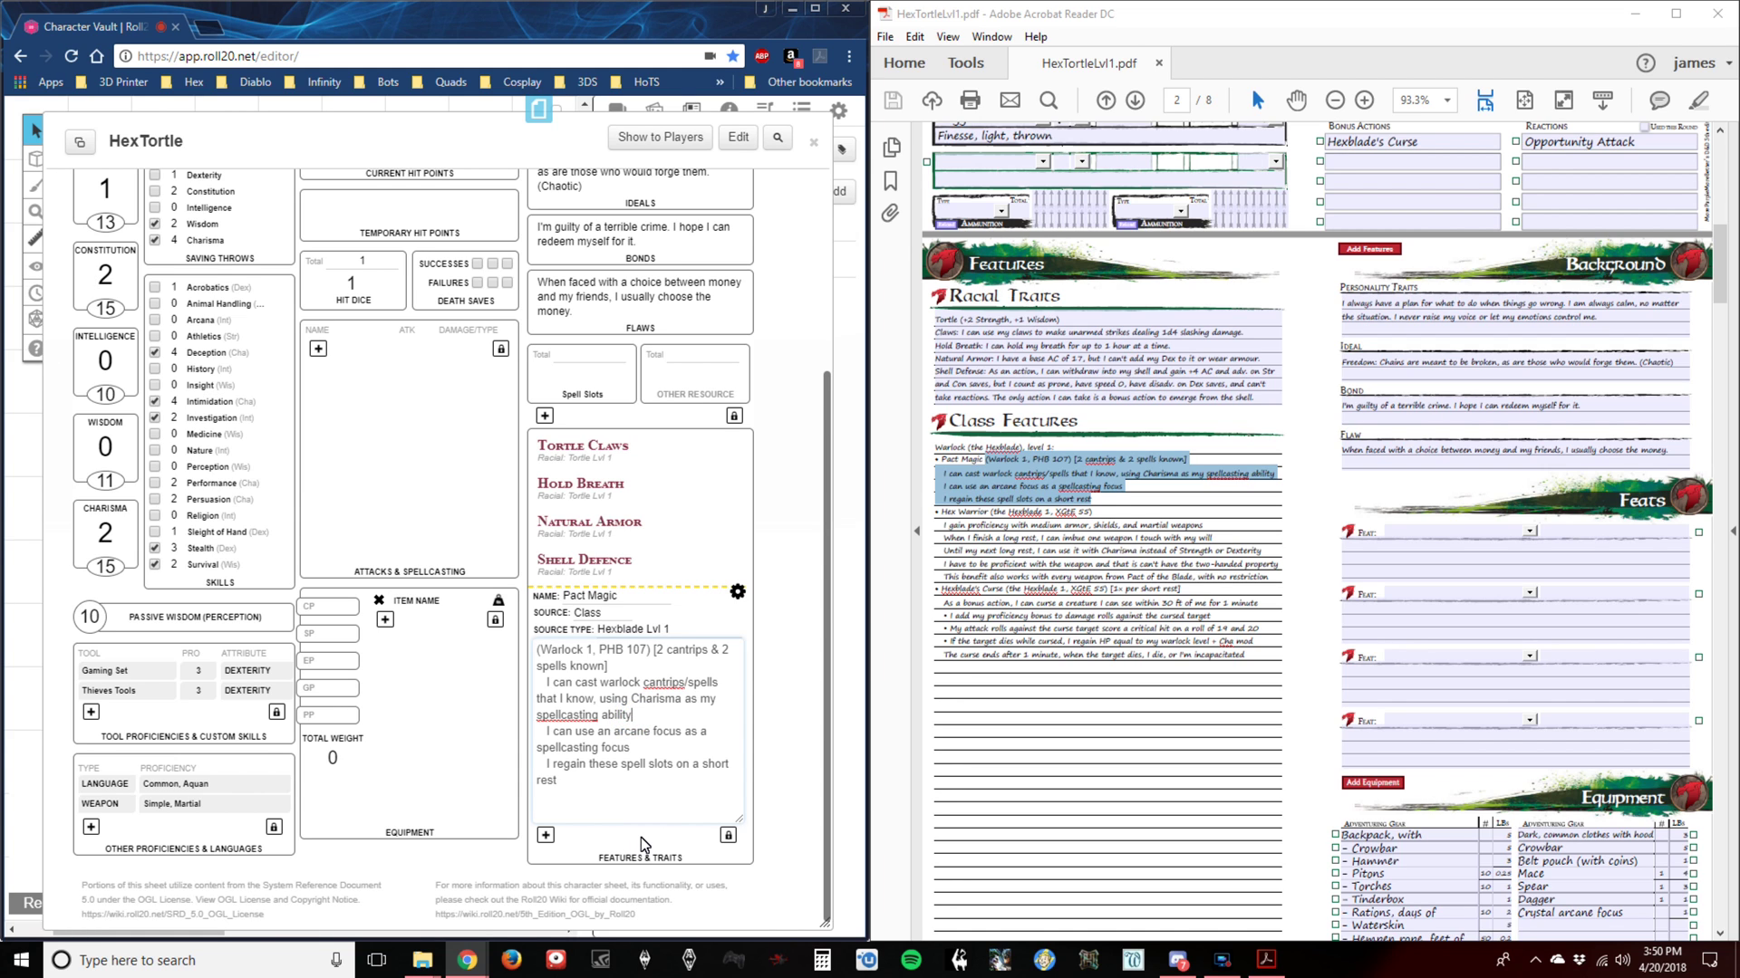
{"action": "key", "text": "Delete"}
{"action": "type", "text": "."}
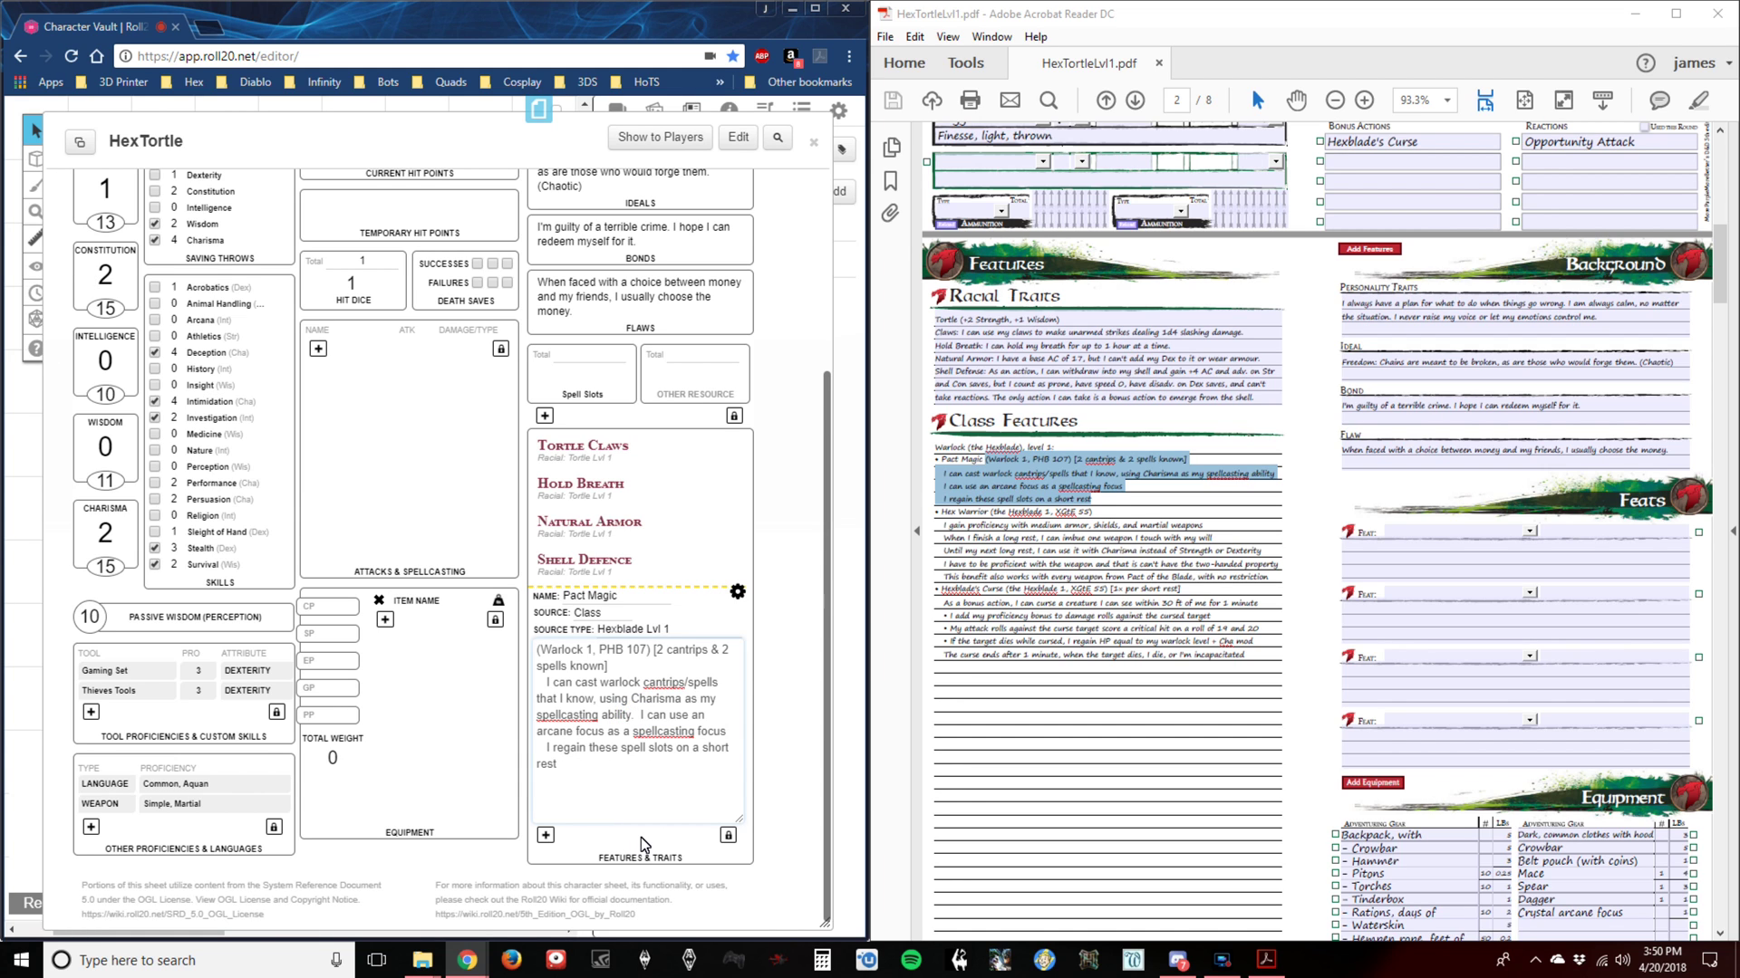
{"action": "key", "text": "Delete"}
{"action": "key", "text": "Delete"}
{"action": "key", "text": "Delete"}
{"action": "key", "text": "Delete"}
{"action": "type", "text": "."}
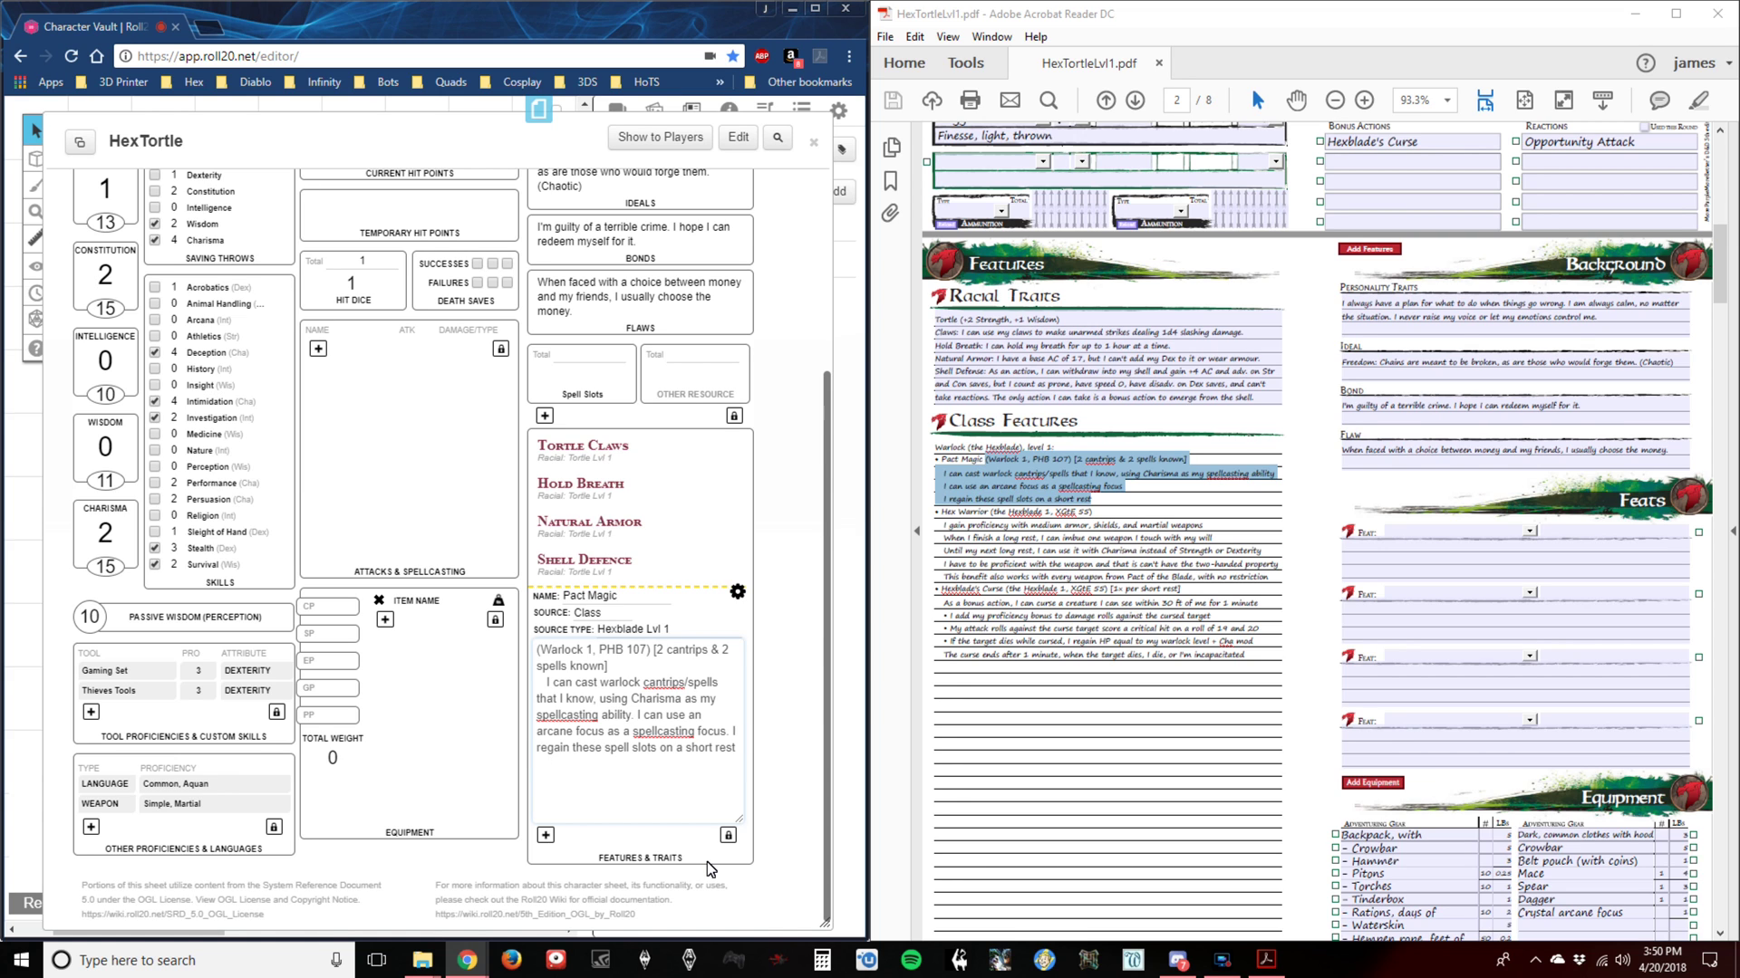
Remove the indent before "I can cast warlock cantrips" in the Pact Magic description and close the feature's editing.
{"action": "left_click", "coordinate": [545, 679]}
{"action": "key", "text": "Delete"}
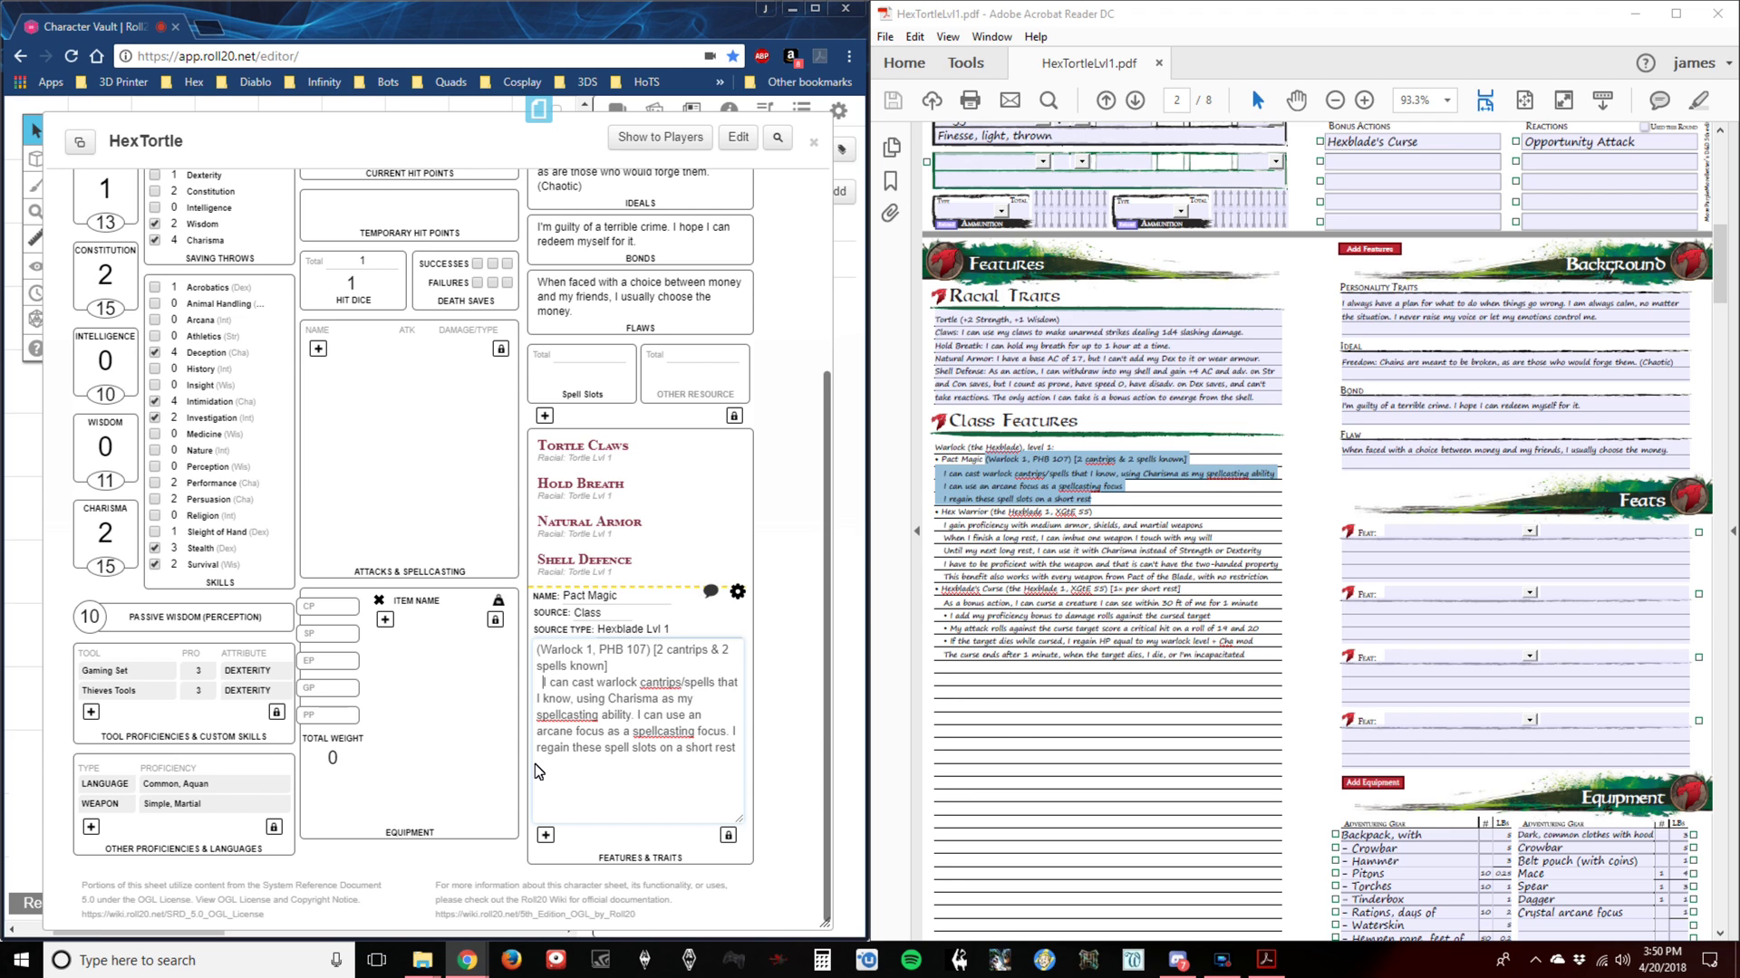
{"action": "key", "text": "BackSpace"}
{"action": "key", "text": "BackSpace"}
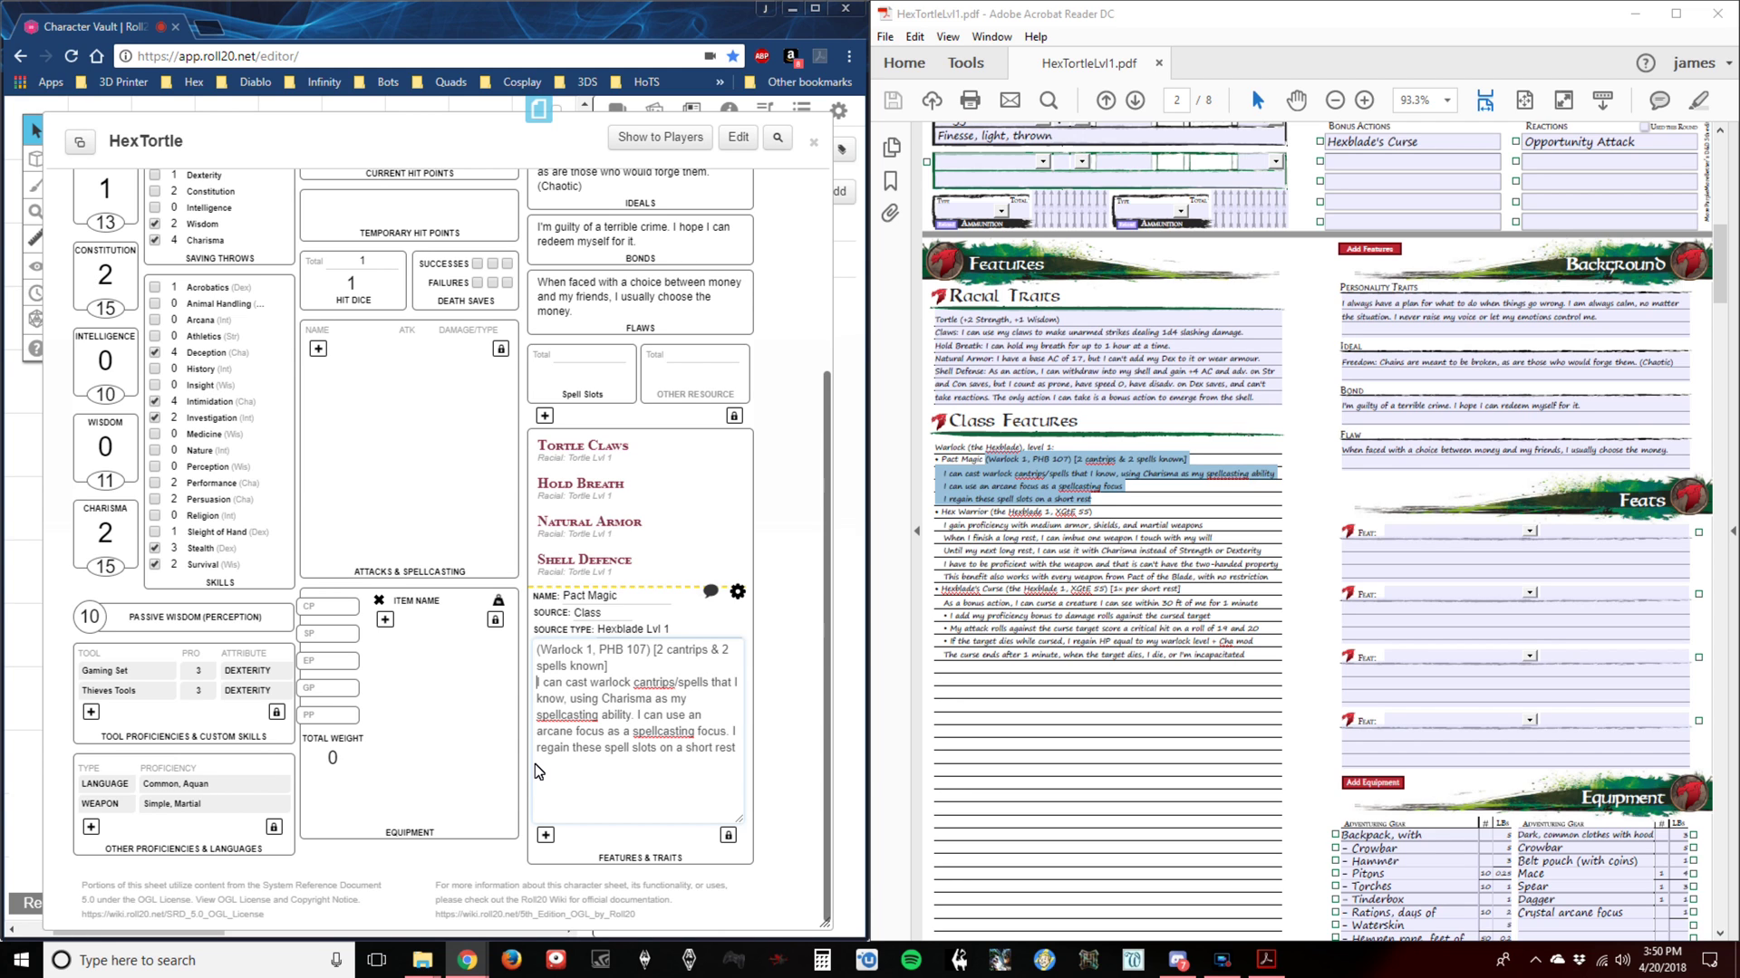
{"action": "left_click", "coordinate": [738, 594]}
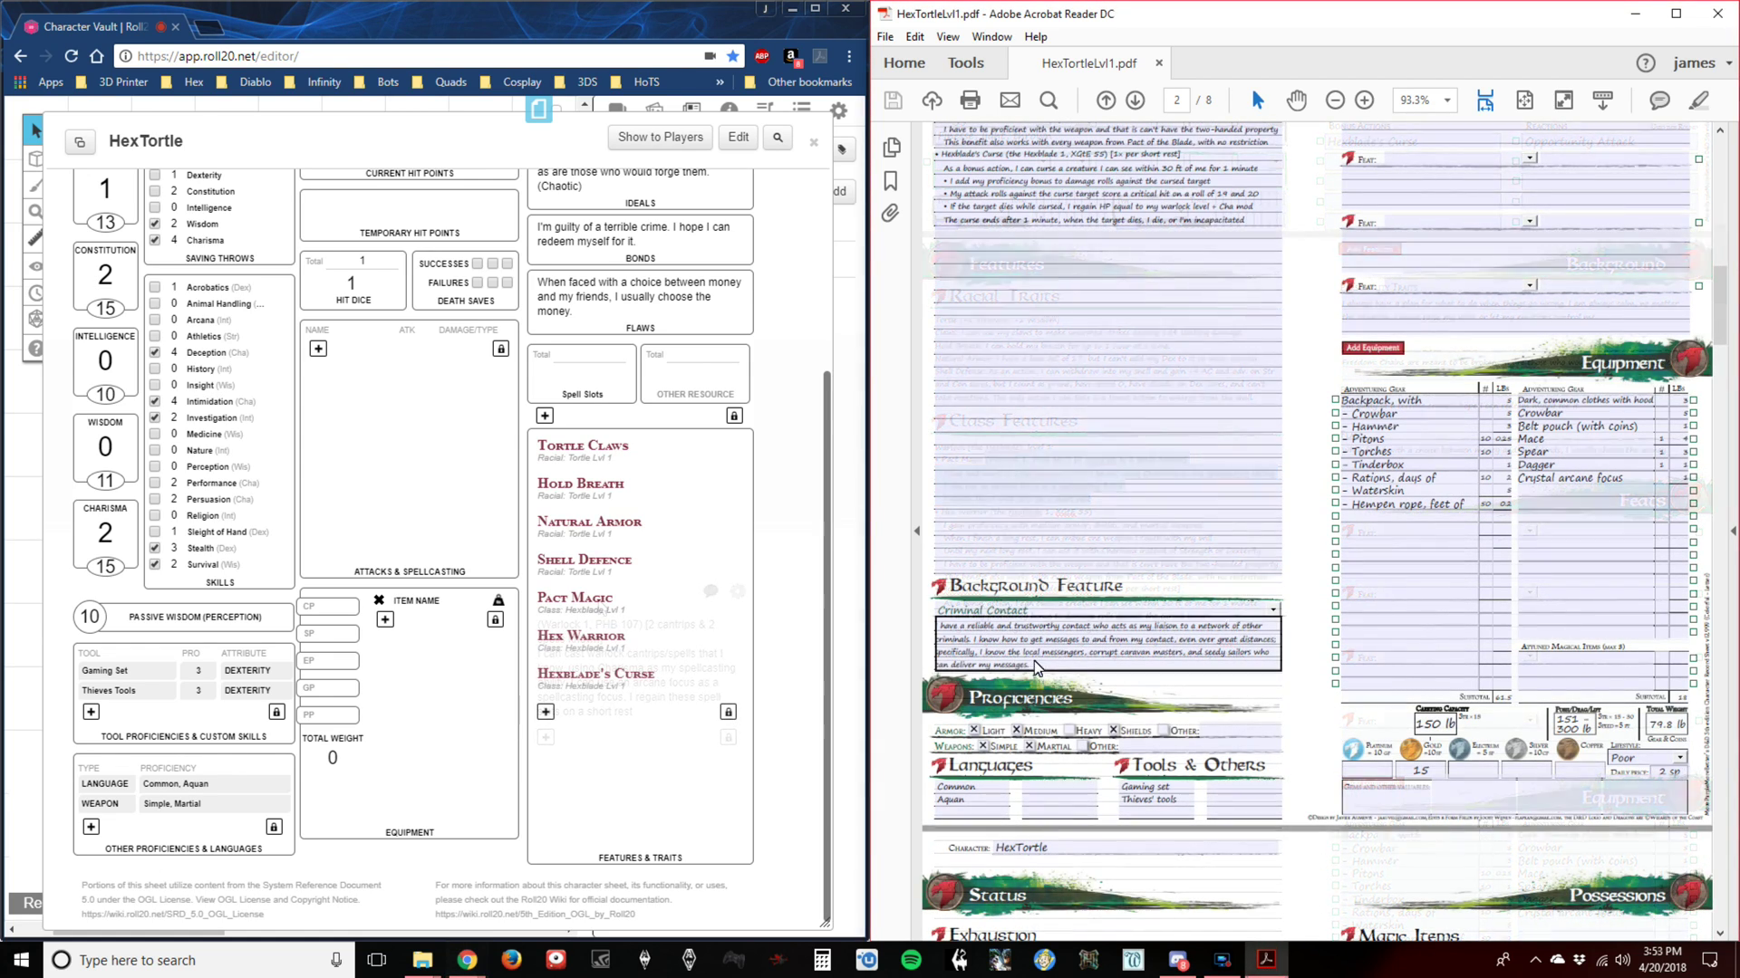
Add a feature named Criminal Contact with the source Background and the source type Hired Killer.
{"action": "left_click", "coordinate": [545, 712]}
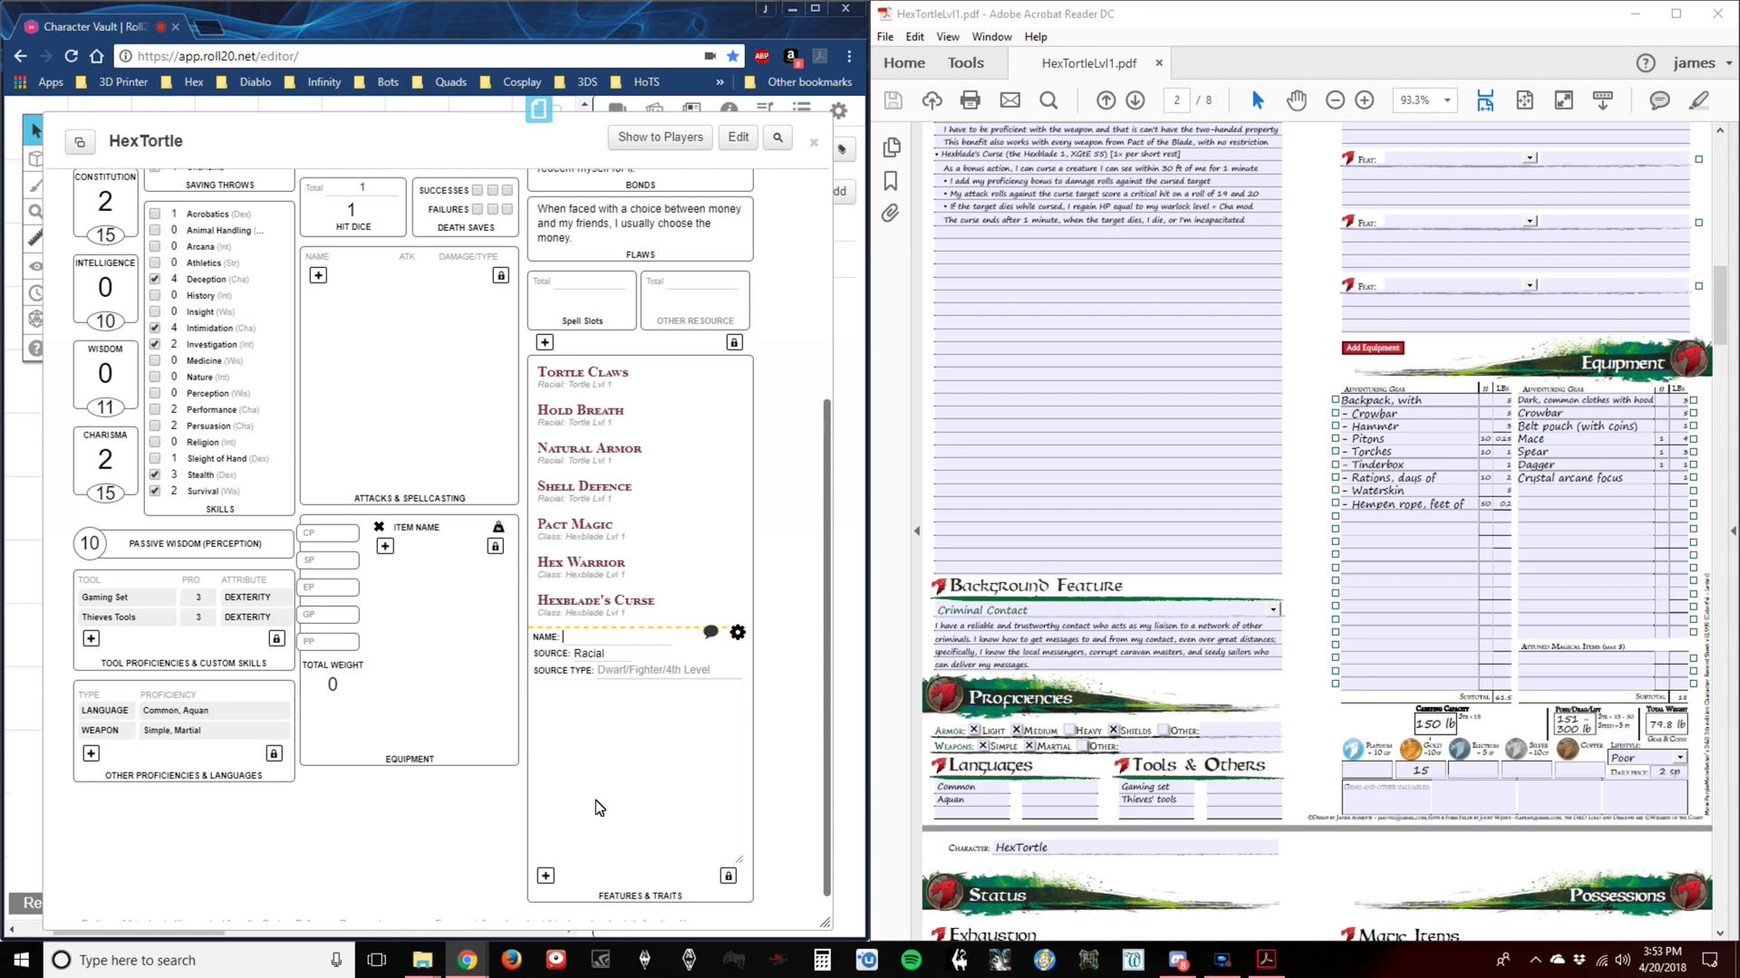
{"action": "type", "text": "Criminal Contact"}
{"action": "left_click", "coordinate": [594, 654]}
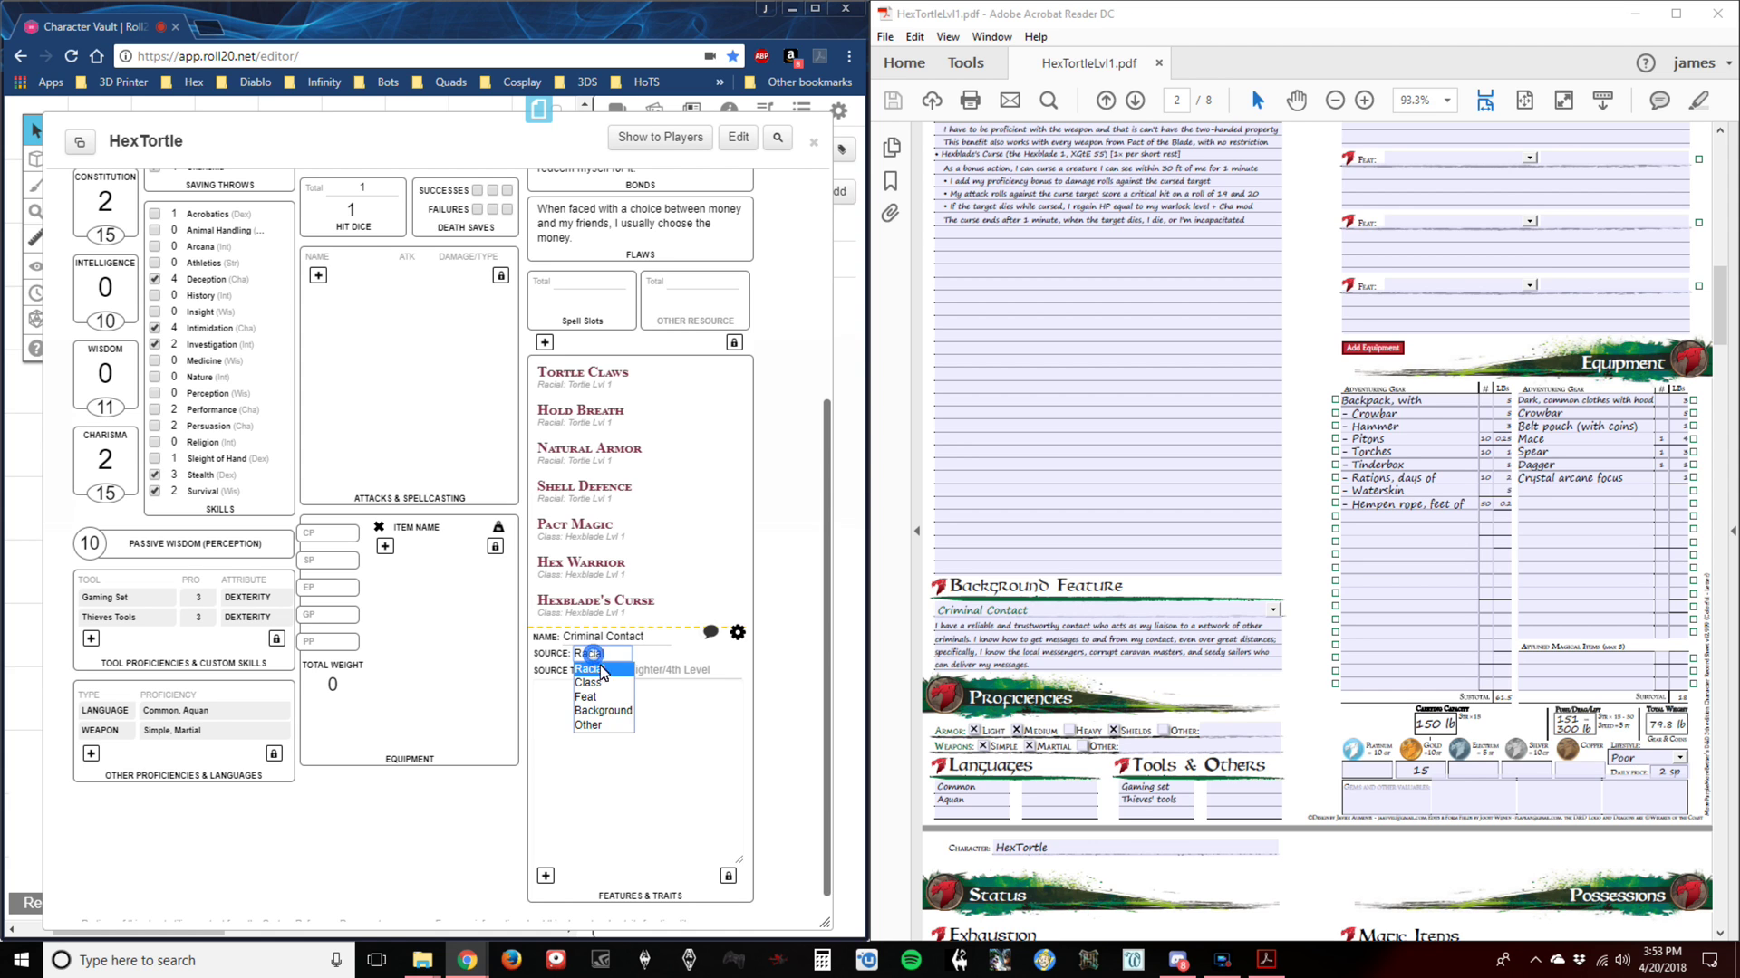
{"action": "left_click", "coordinate": [621, 711]}
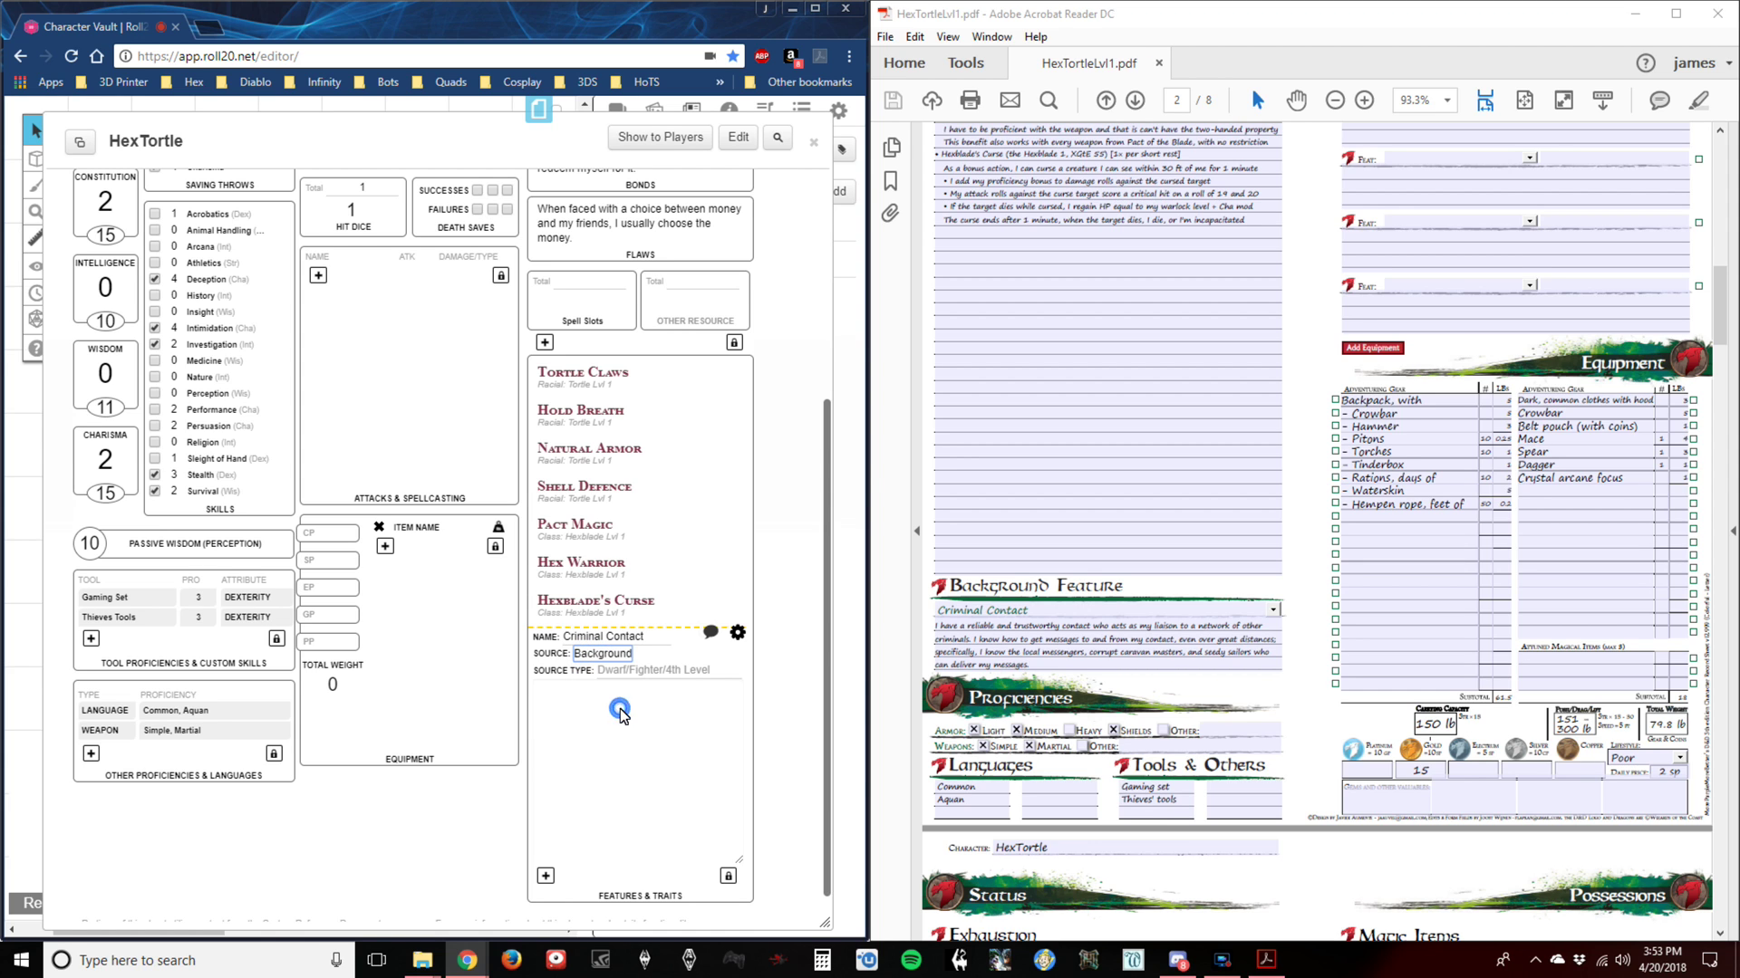
{"action": "left_click", "coordinate": [632, 672]}
{"action": "type", "text": "Hired Killer"}
Copy the PDF's Background Feature text into the Criminal Contact description, close its editing and collapse the description.
{"action": "left_click", "coordinate": [1057, 637]}
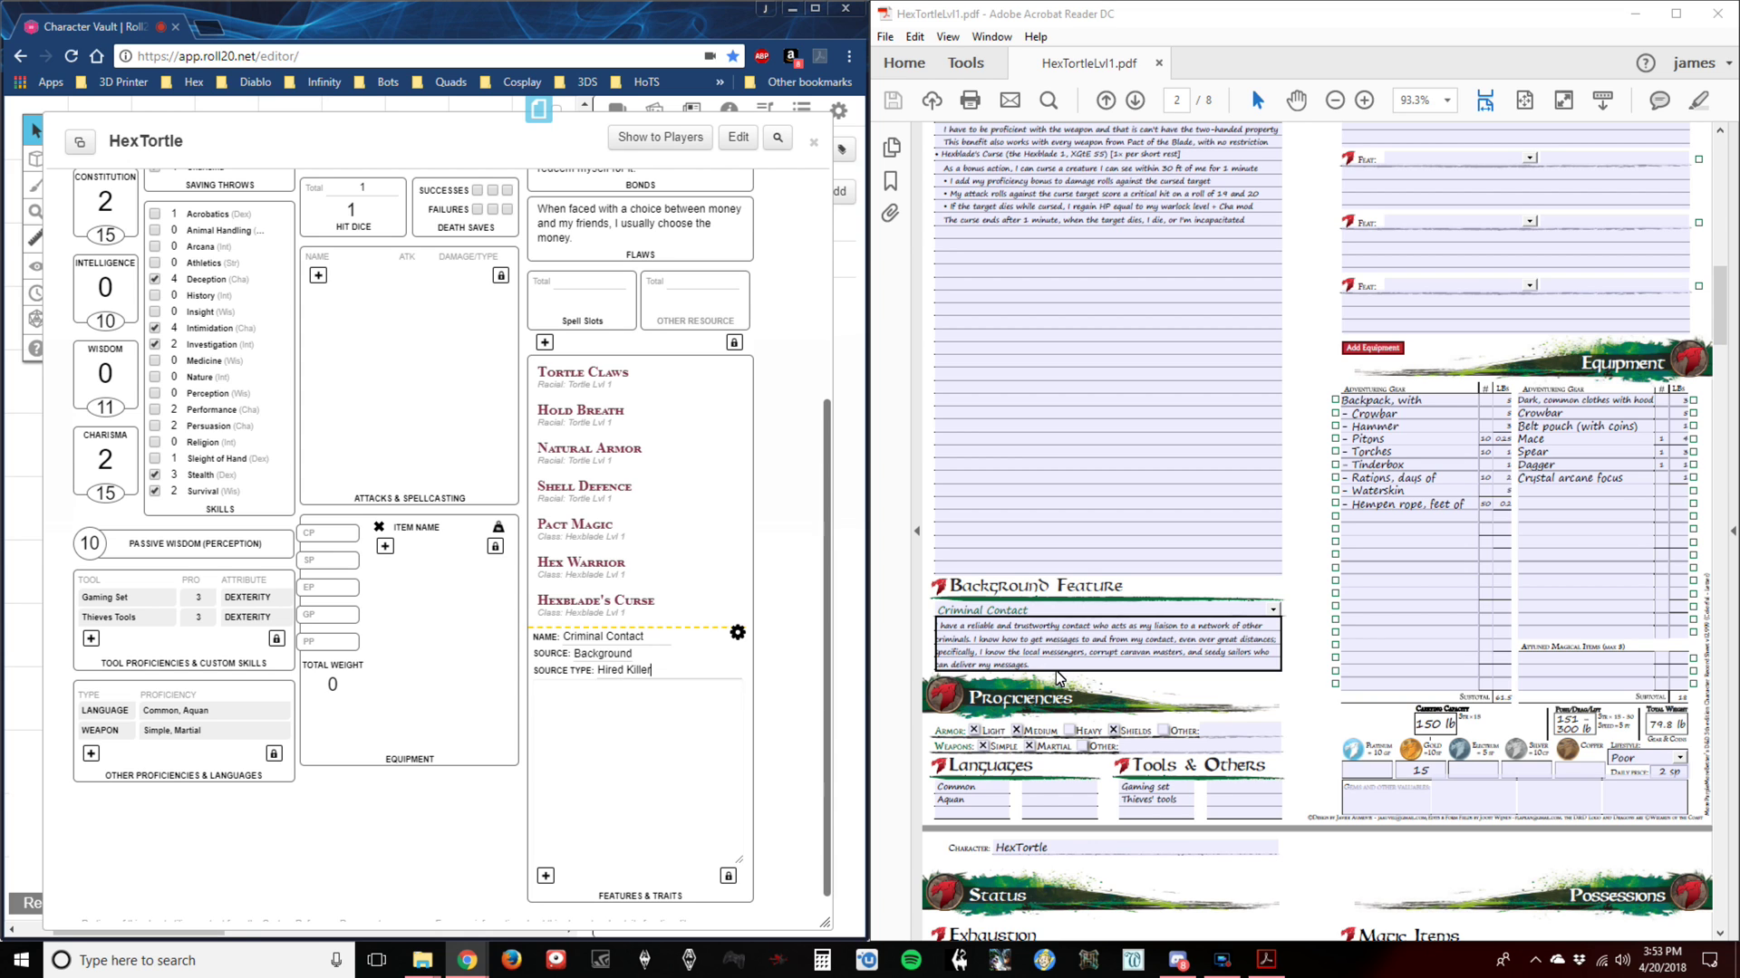
{"action": "left_click", "coordinate": [1043, 671]}
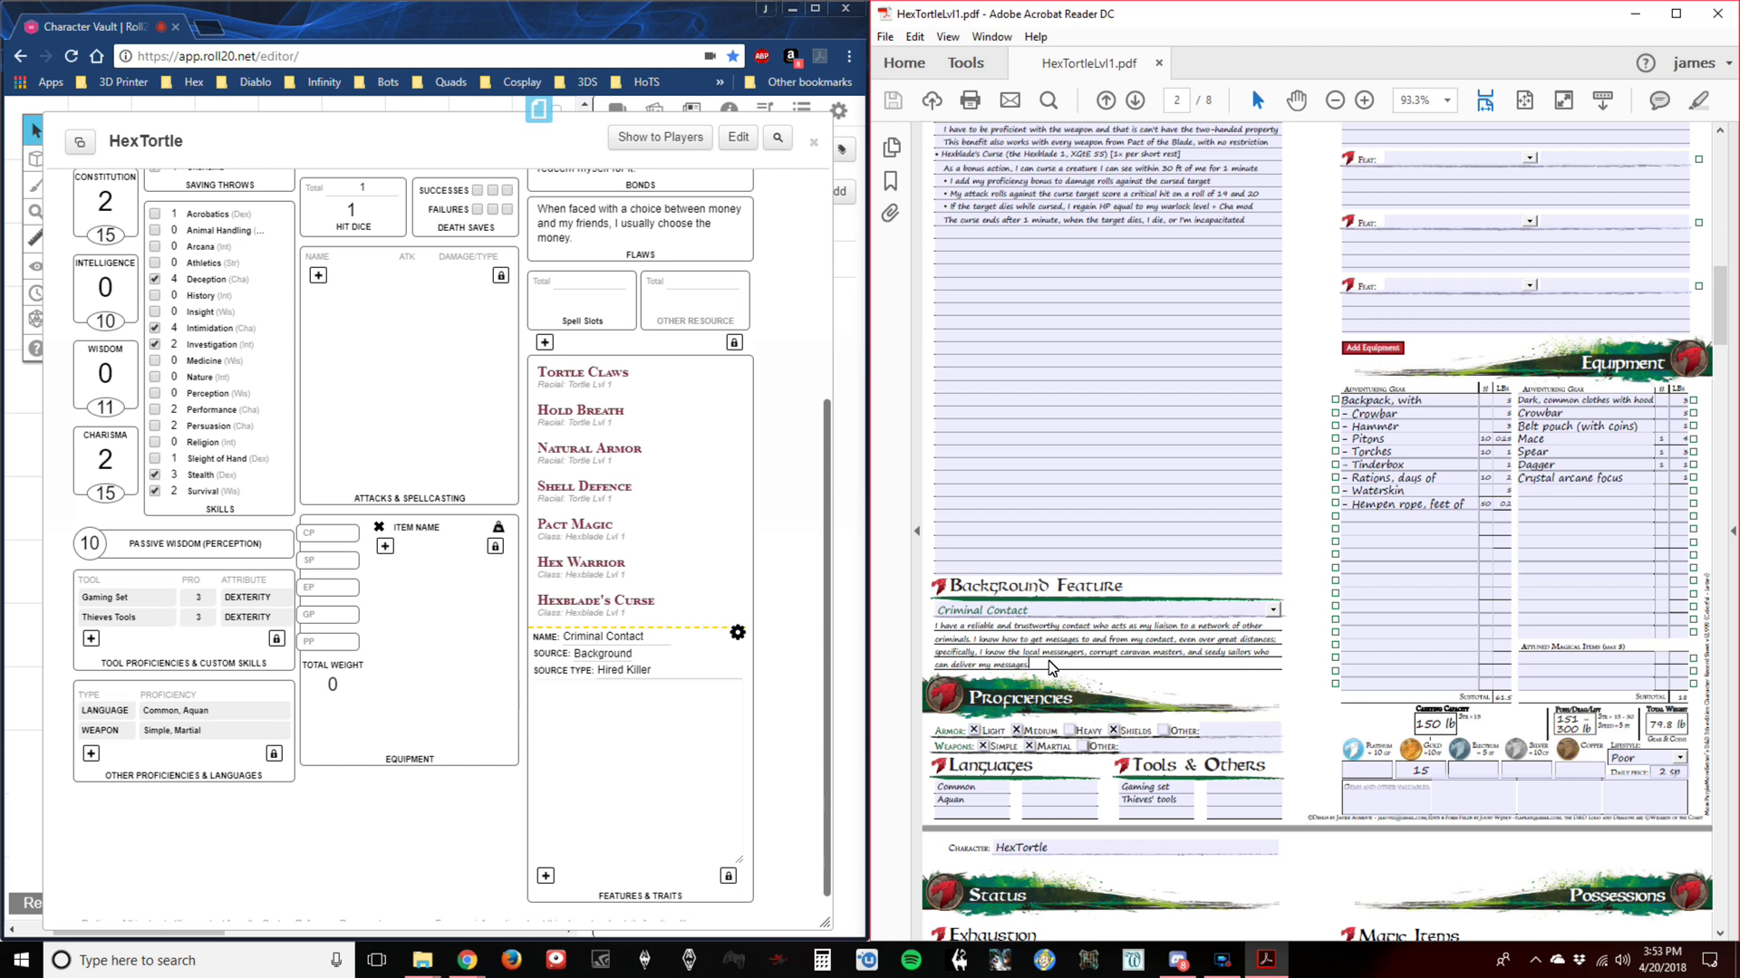
{"action": "left_click", "coordinate": [1051, 668]}
{"action": "key", "text": "ctrl+a"}
{"action": "key", "text": "ctrl+c"}
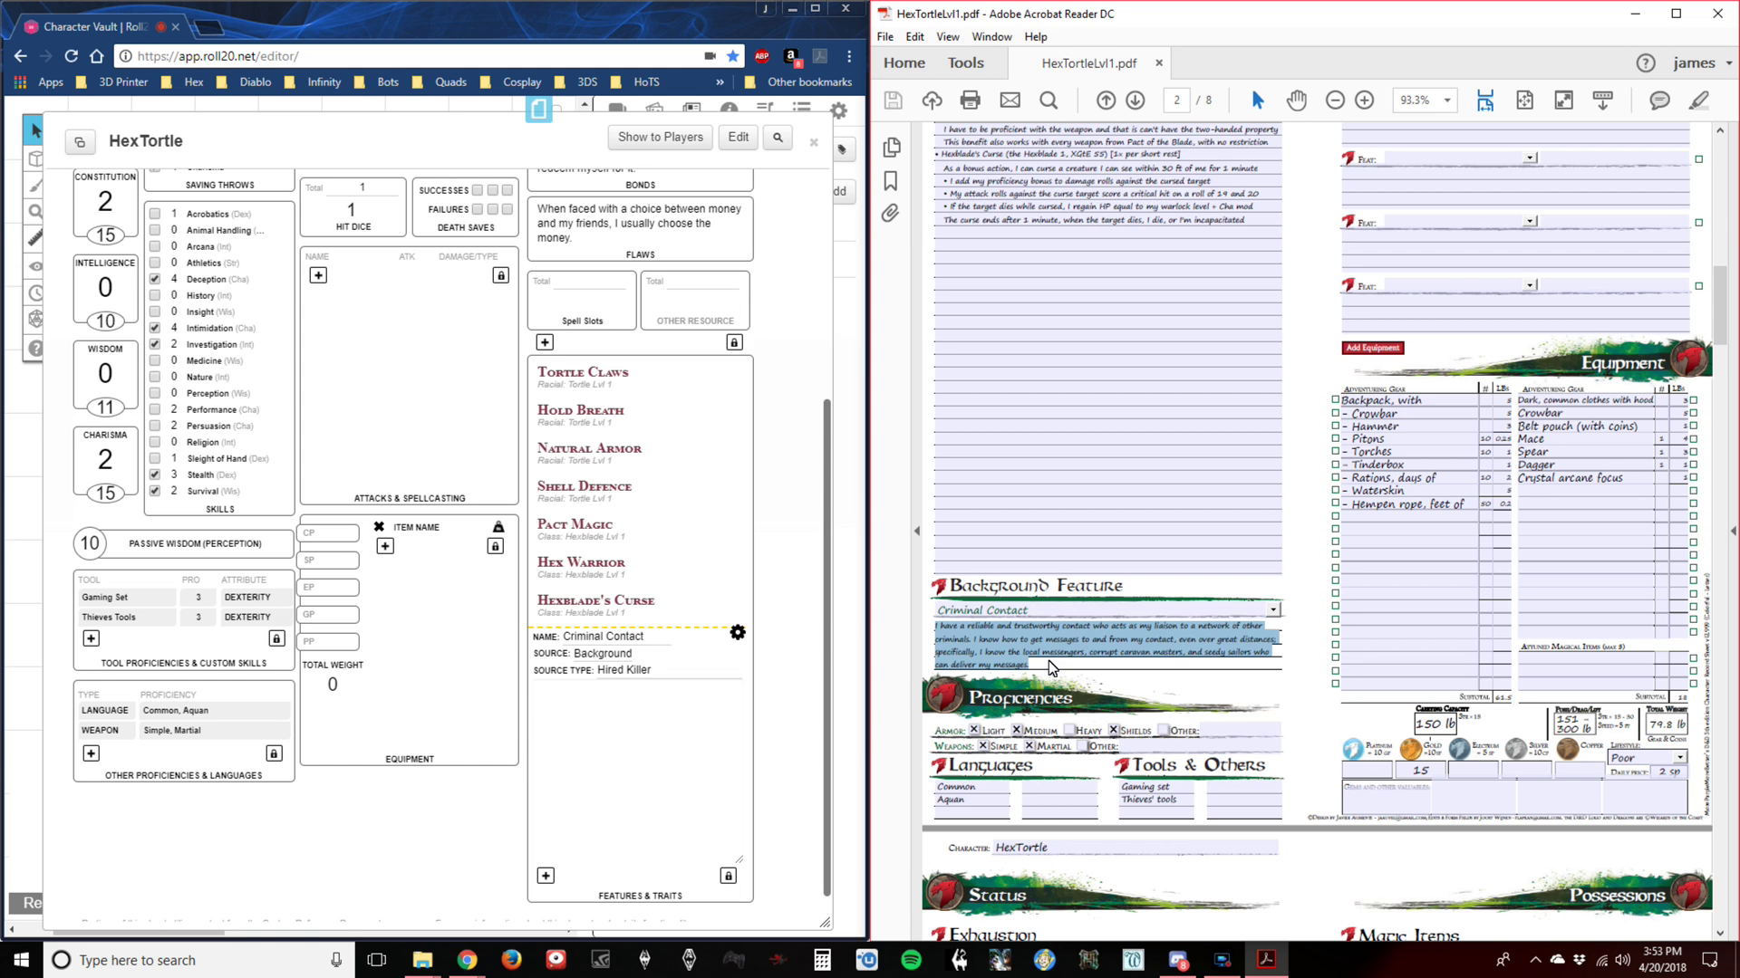
{"action": "left_click", "coordinate": [600, 726]}
{"action": "key", "text": "ctrl+v"}
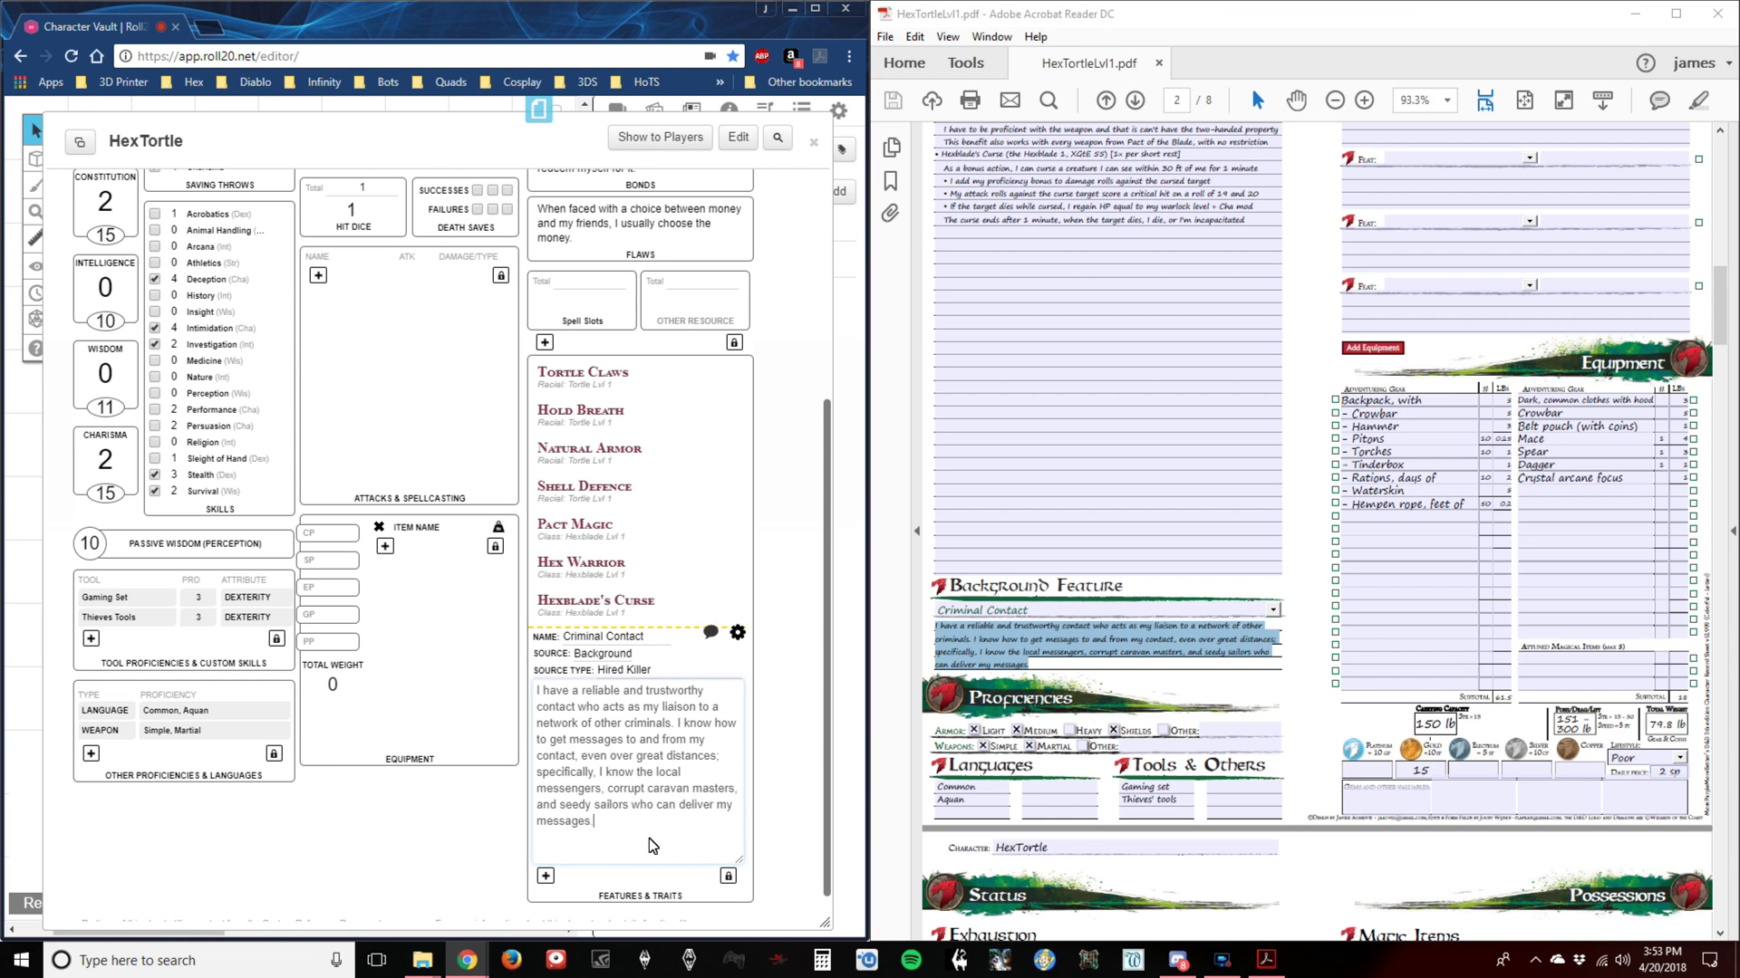
{"action": "left_click", "coordinate": [739, 634]}
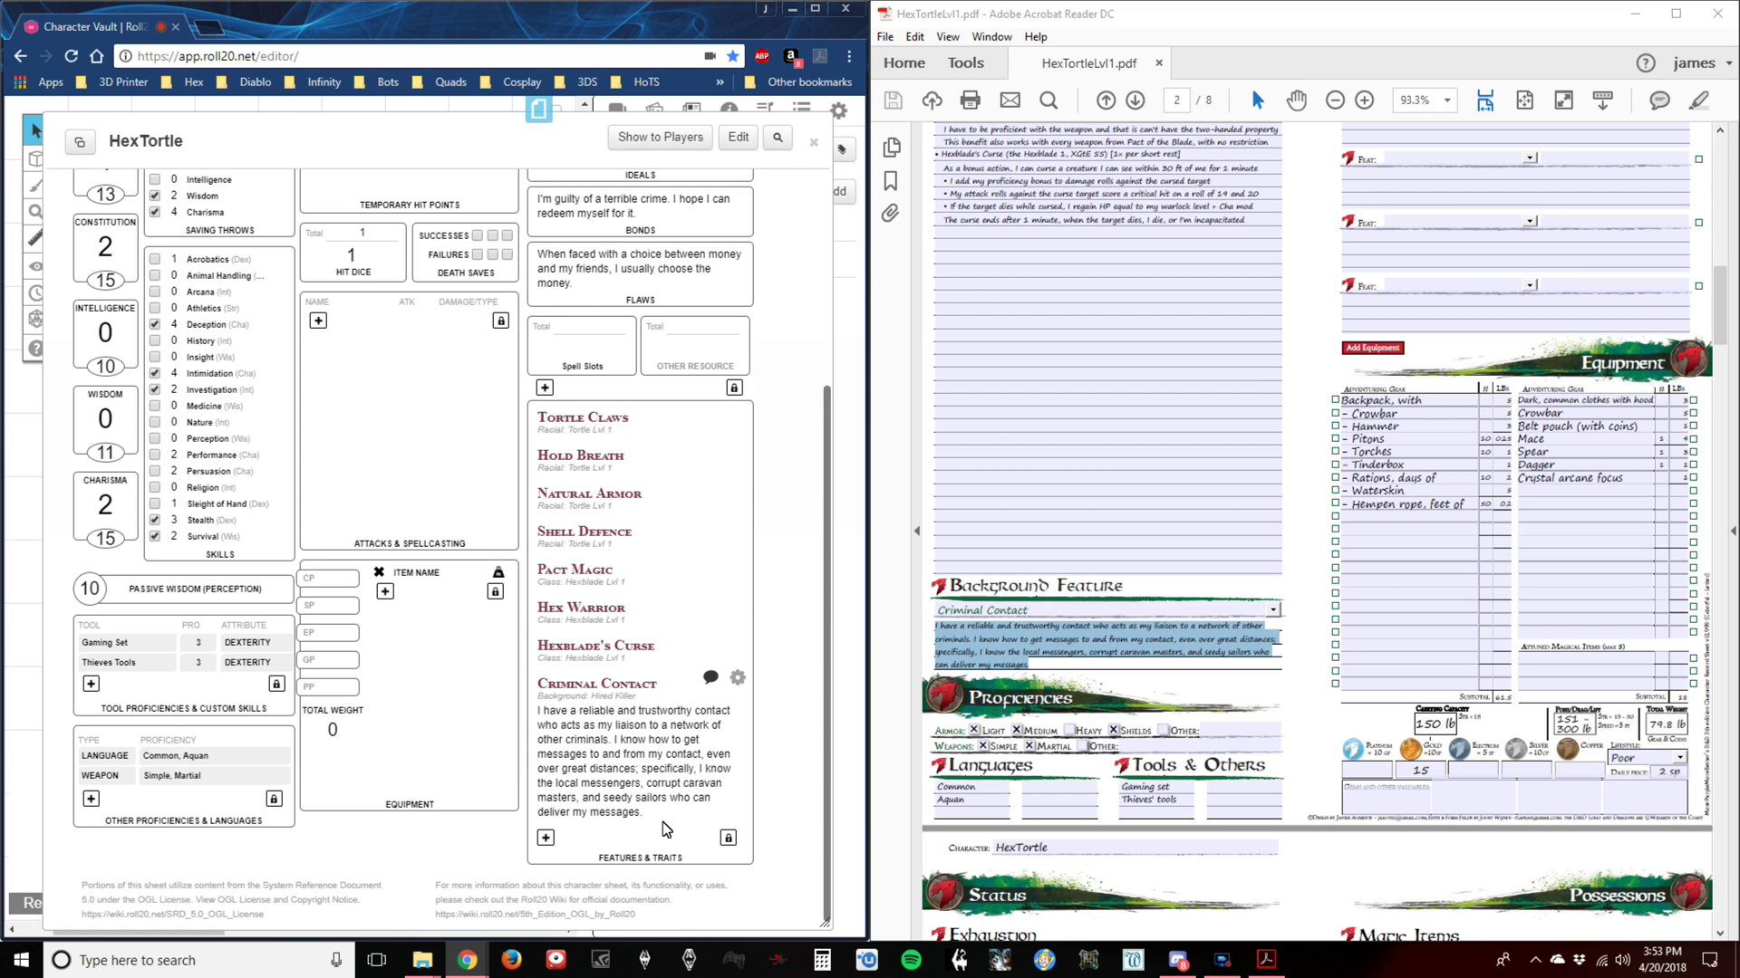
{"action": "left_click", "coordinate": [631, 691]}
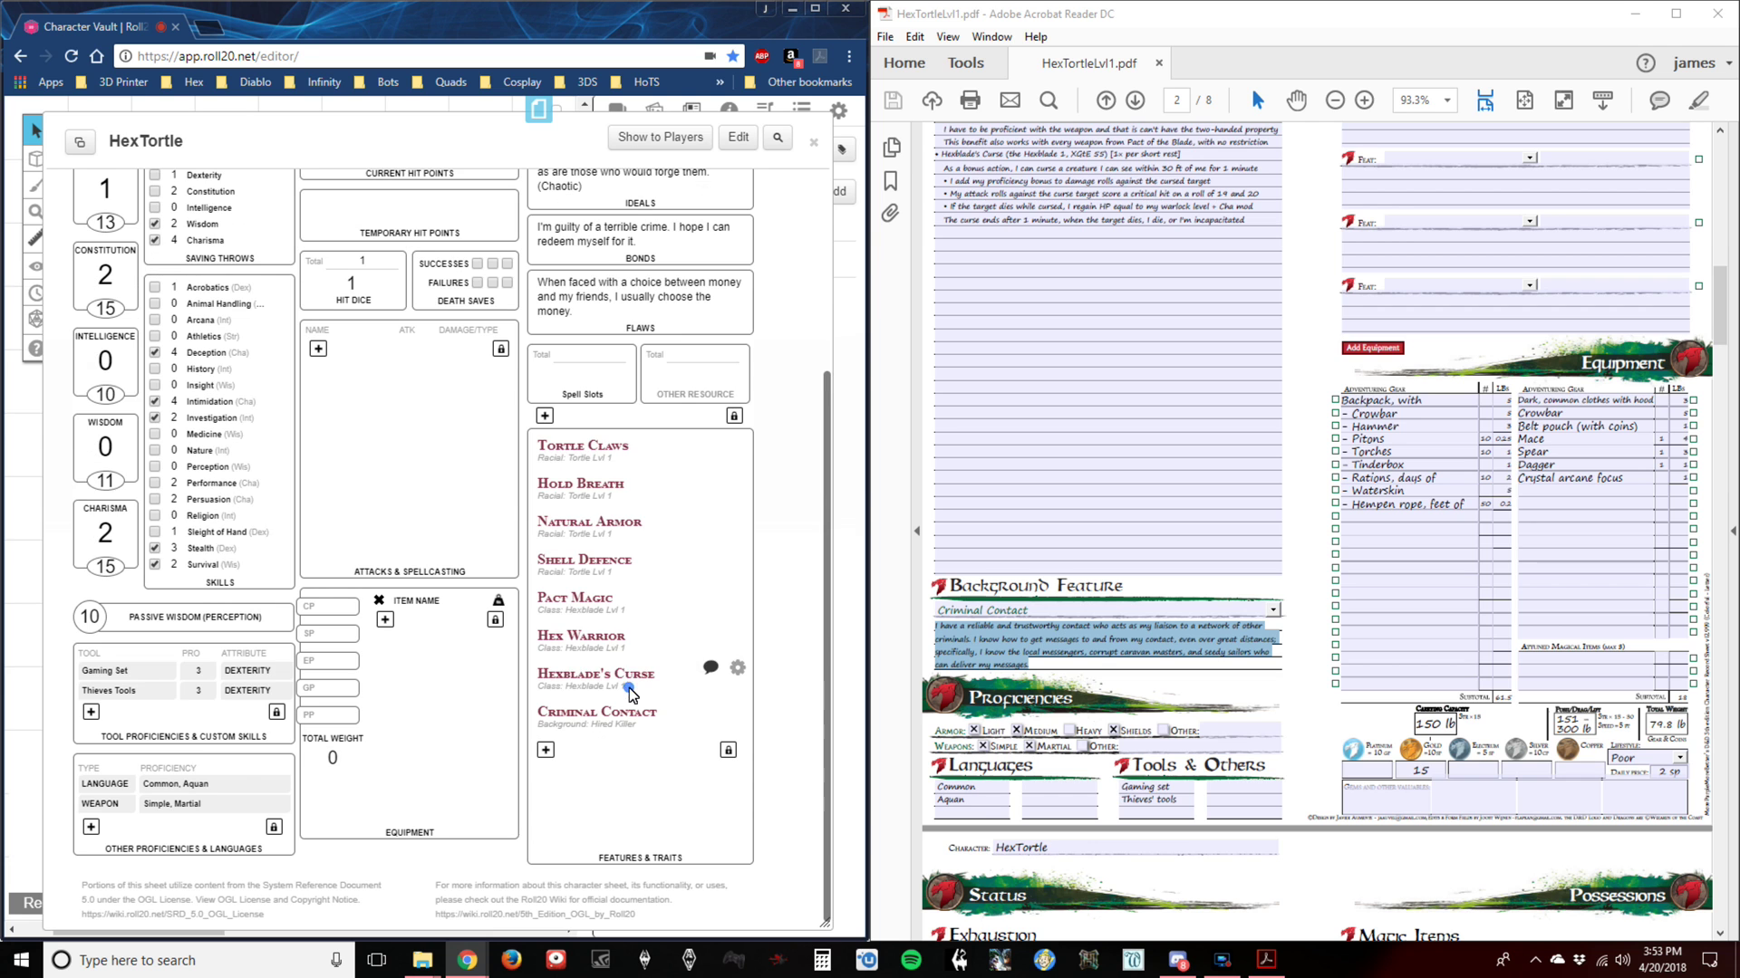
{"action": "left_click", "coordinate": [781, 741]}
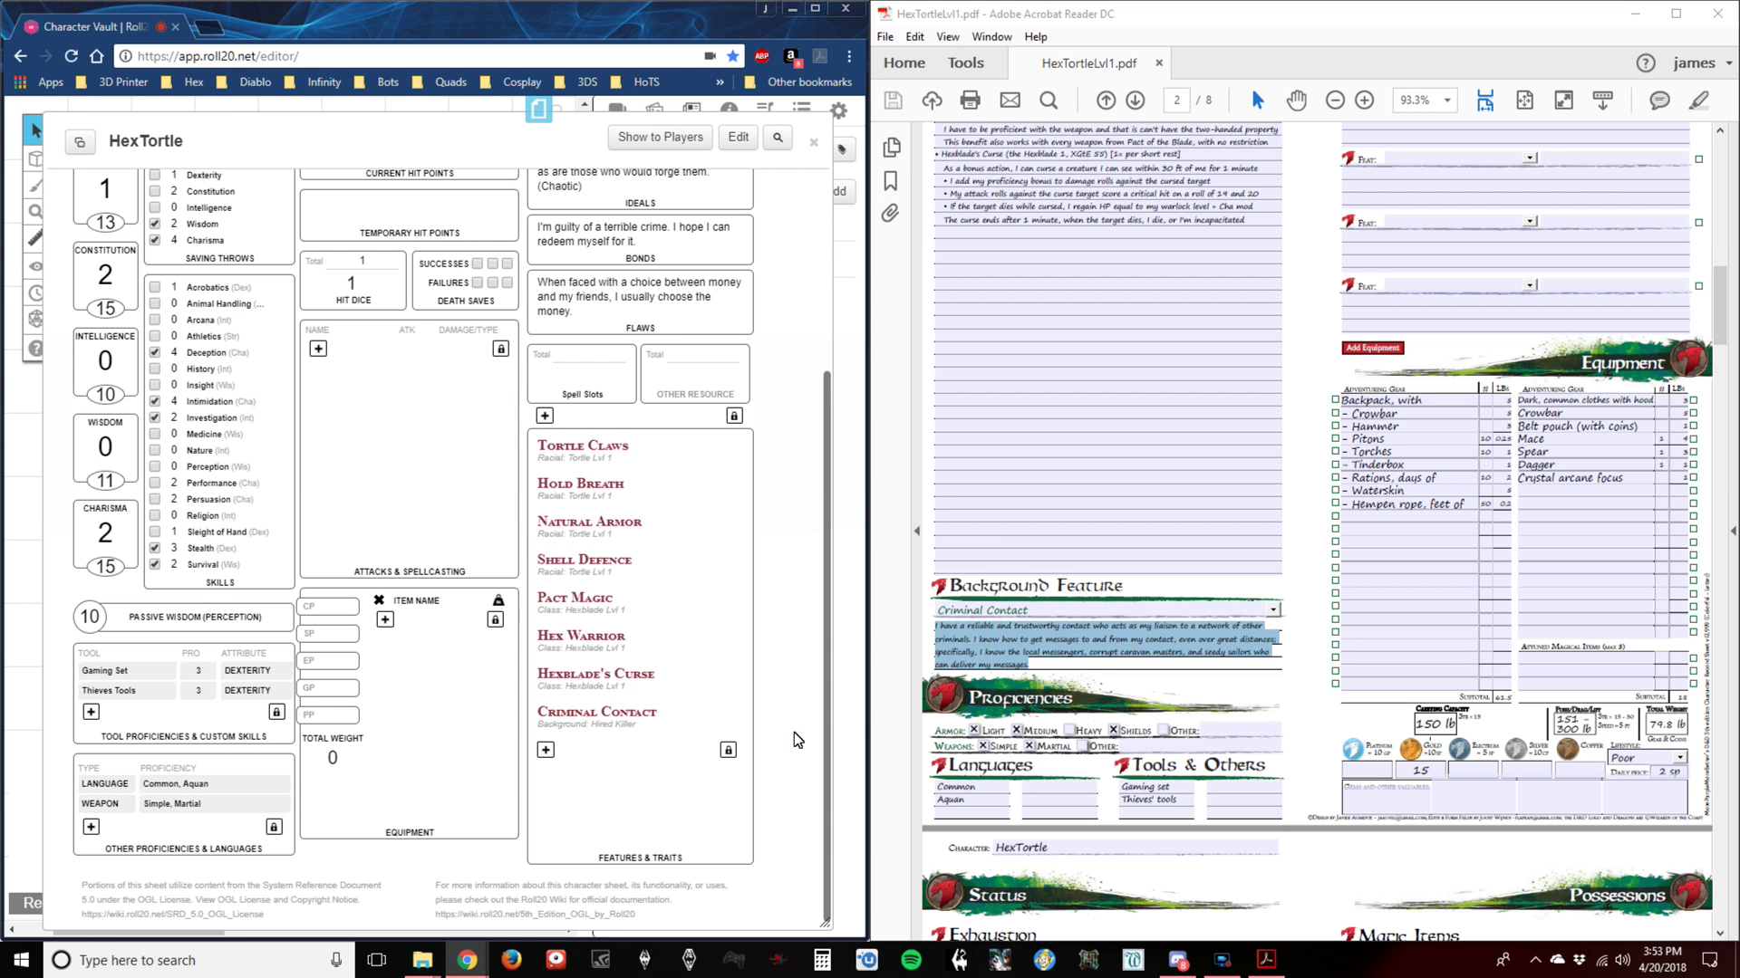